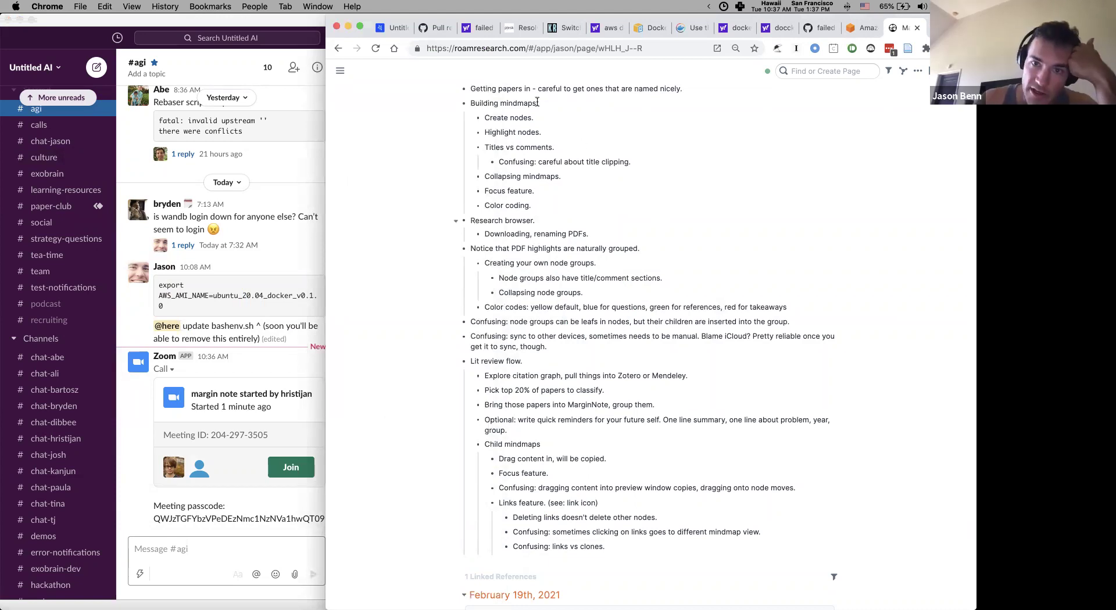
Go over the Roam outline notes from Building mindmaps down to the links feature
{"action": "left_click_drag", "start_coordinate": [537, 102], "coordinate": [645, 534]}
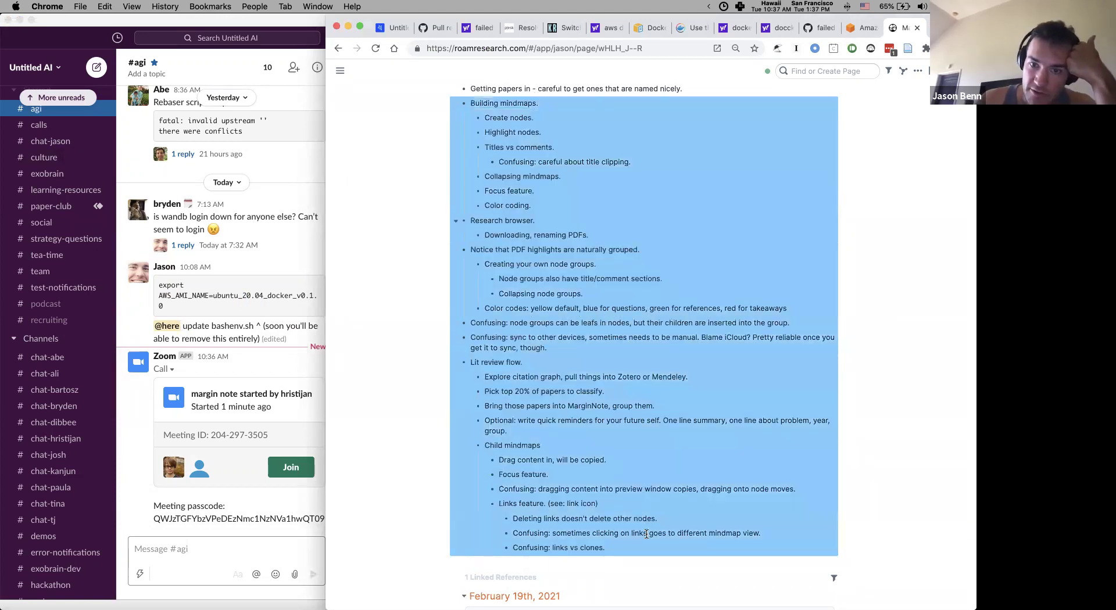
{"action": "left_click", "coordinate": [649, 516]}
{"action": "left_click_drag", "start_coordinate": [563, 106], "coordinate": [601, 440]}
{"action": "left_click", "coordinate": [601, 440]}
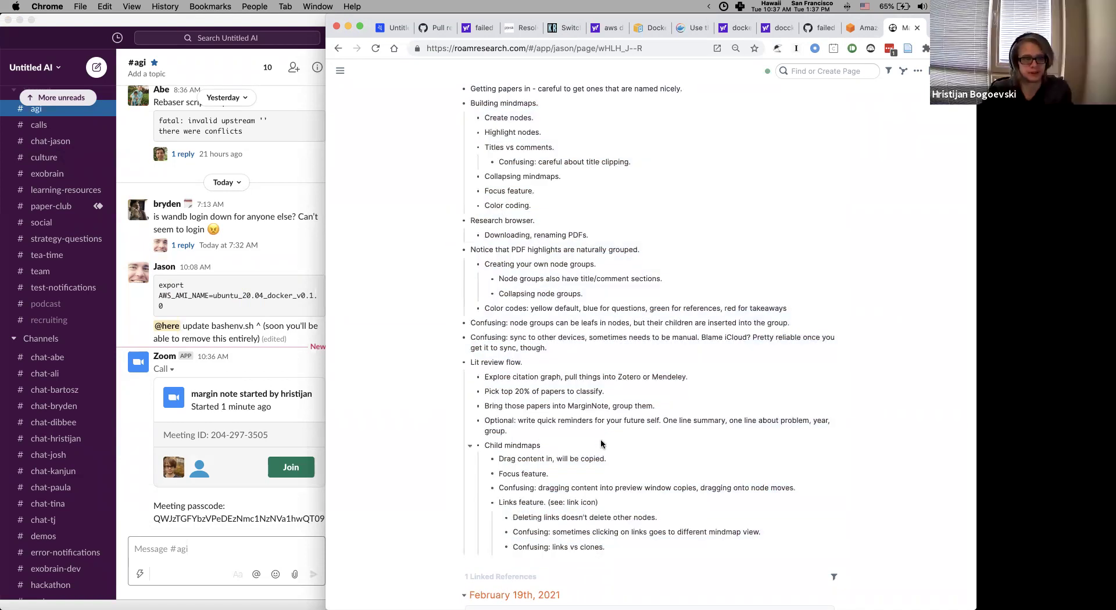
Arrange the Roam notes window side by side with MarginNote 3 and make MarginNote active
{"action": "key", "text": "alt+super+Right"}
{"action": "left_click", "coordinate": [626, 212]}
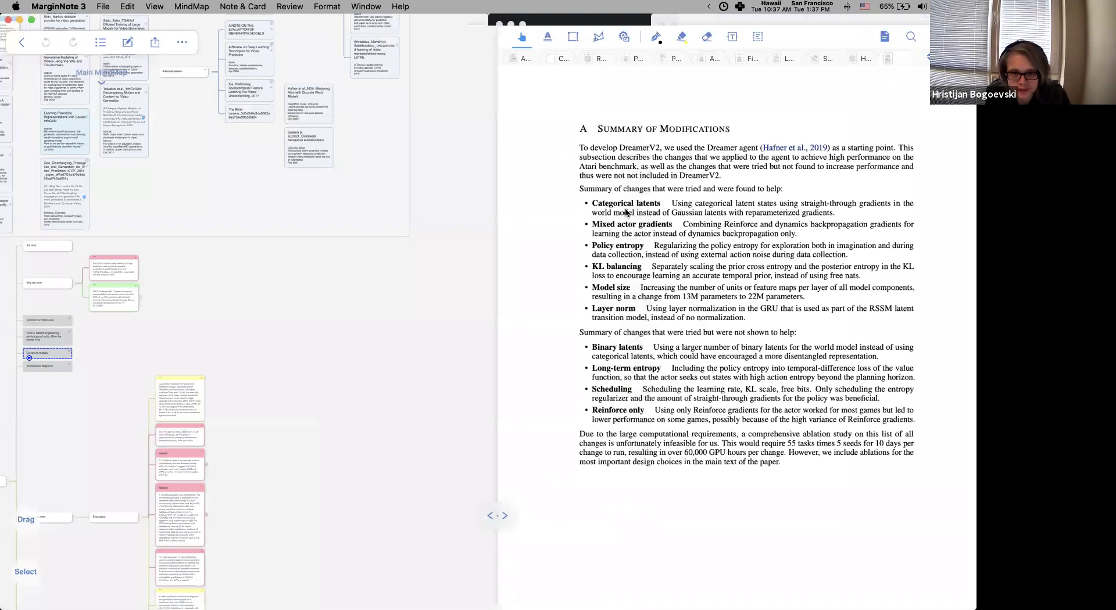
{"action": "key", "text": "alt+super+Left"}
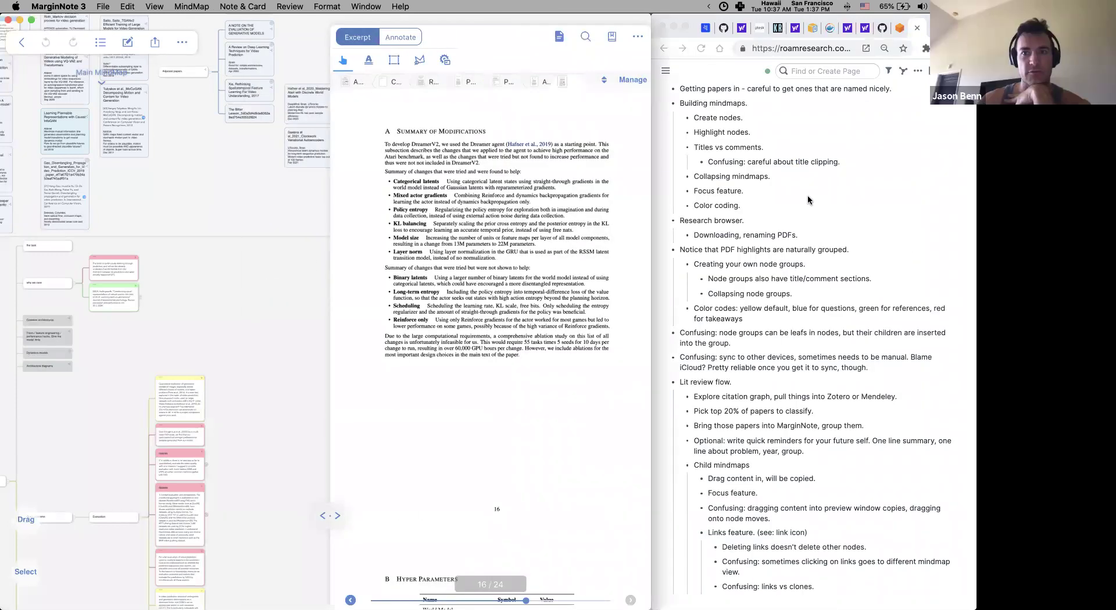
{"action": "left_click", "coordinate": [658, 158]}
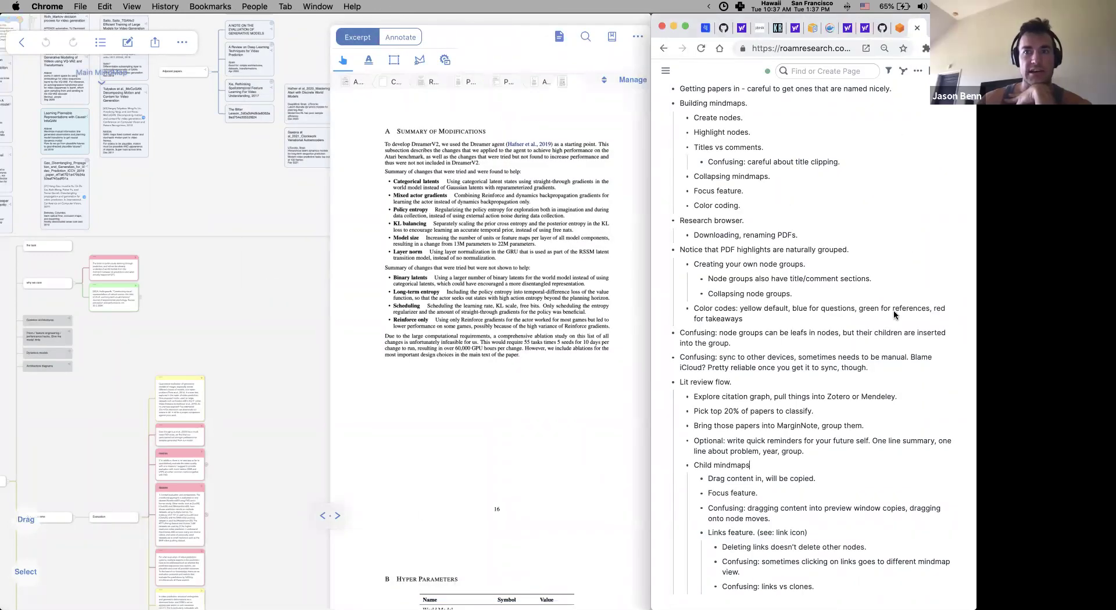
{"action": "left_click", "coordinate": [430, 240]}
{"action": "left_click", "coordinate": [235, 293]}
{"action": "left_click", "coordinate": [156, 300]}
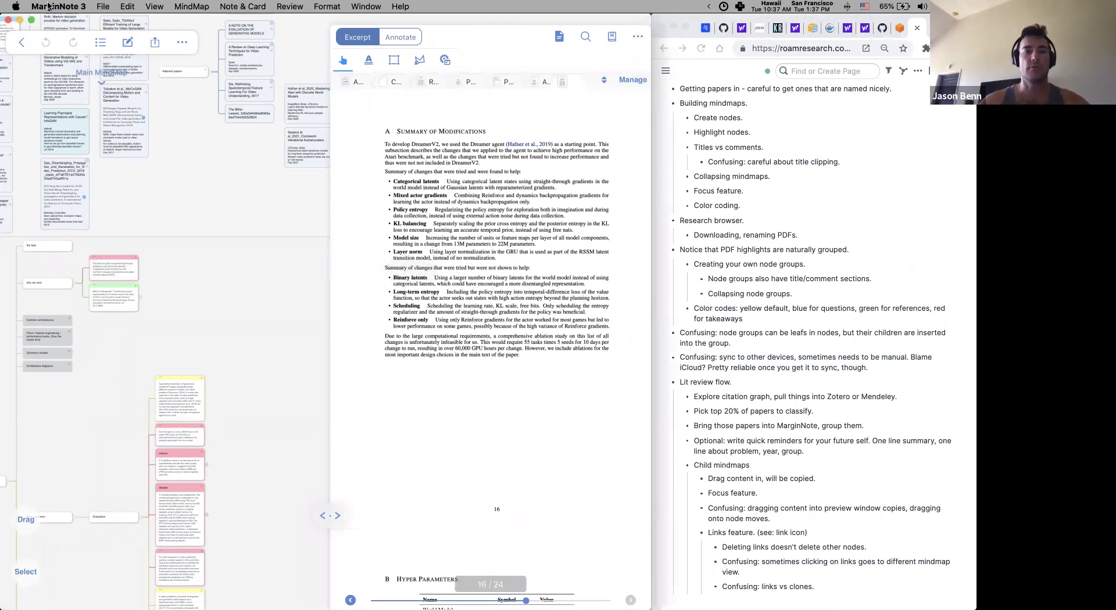
Leave the open notebook, preview the Alignment of Language Agents PDF from the document library, and return to the list
{"action": "left_click", "coordinate": [21, 43]}
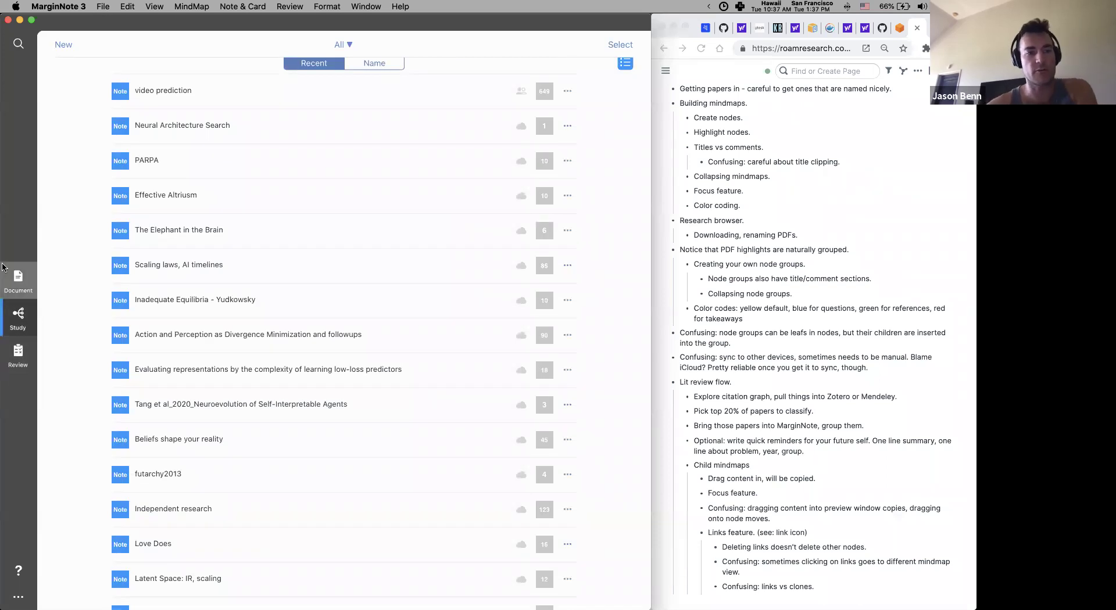
{"action": "left_click", "coordinate": [17, 285]}
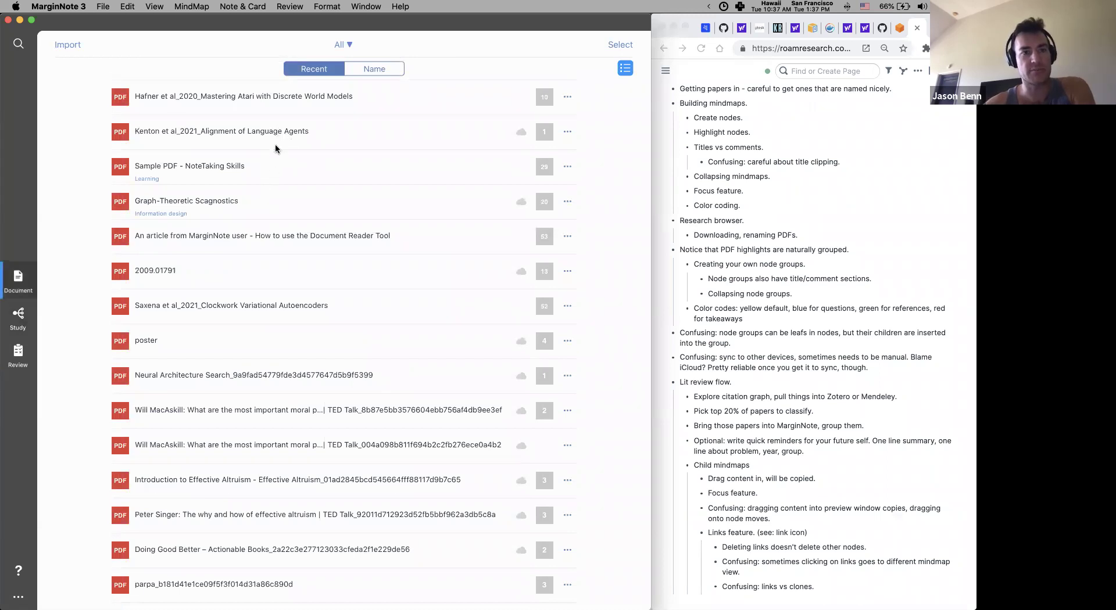
{"action": "left_click", "coordinate": [20, 39]}
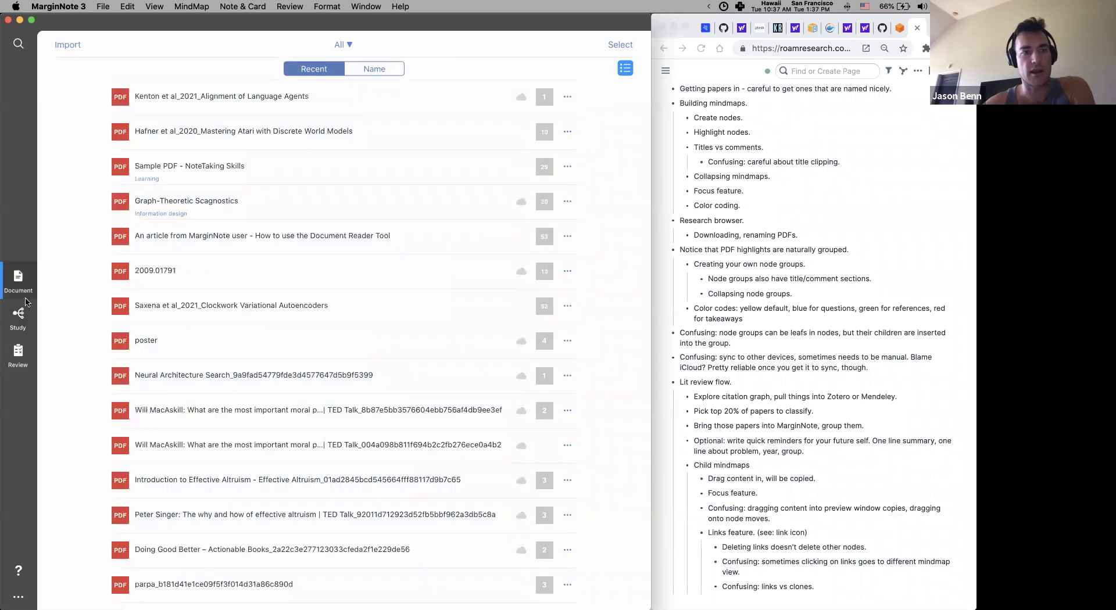
Open the video prediction study notebook, view its Common architectures mindmap layer, and go back to the library
{"action": "left_click", "coordinate": [18, 319]}
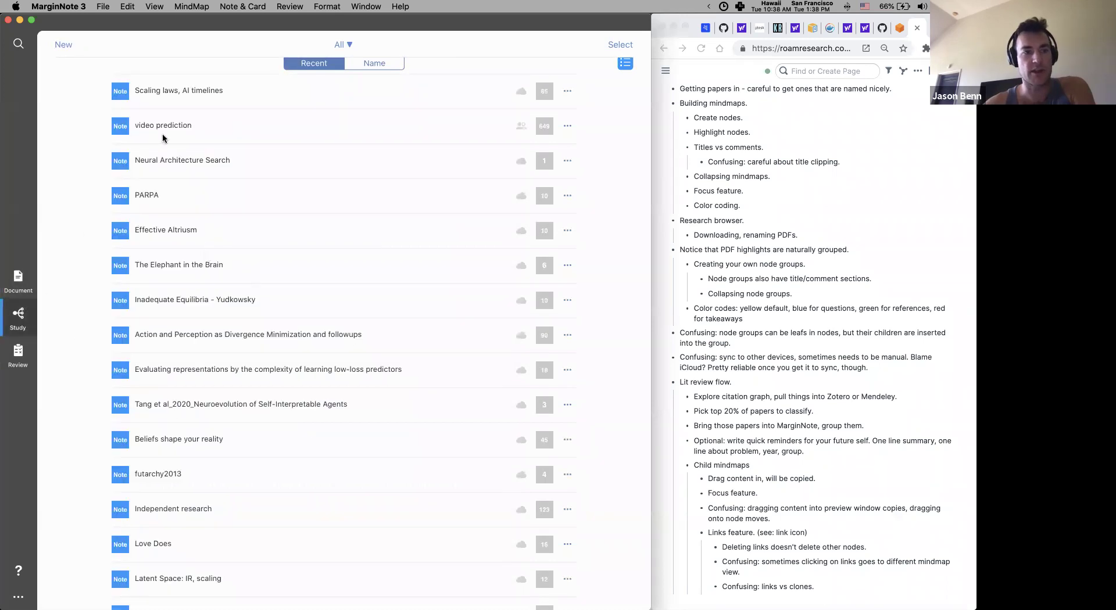
{"action": "left_click", "coordinate": [102, 138]}
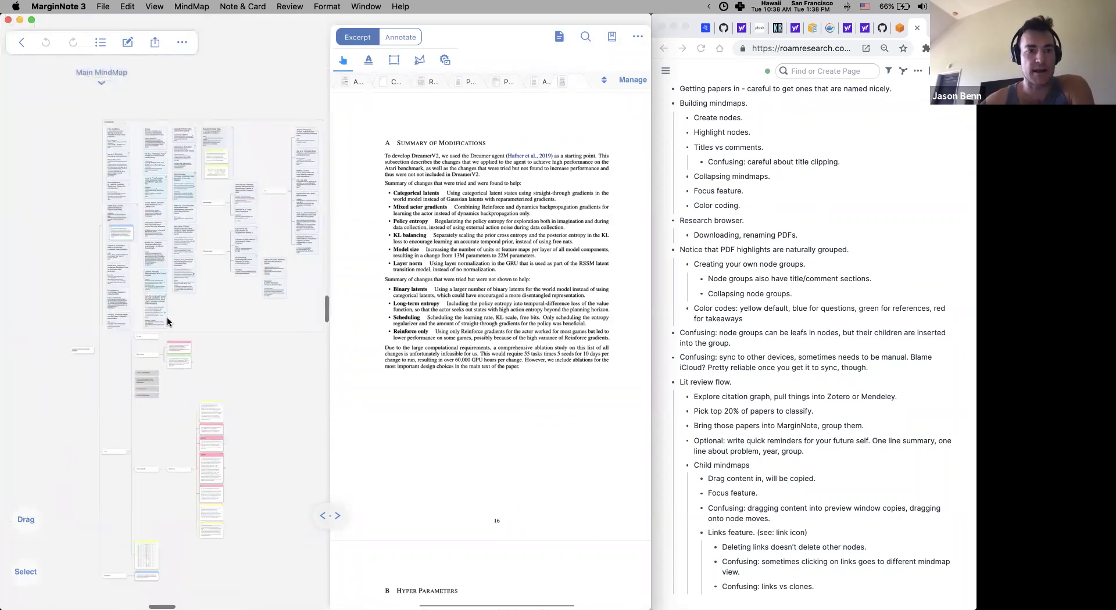
{"action": "left_click", "coordinate": [101, 75]}
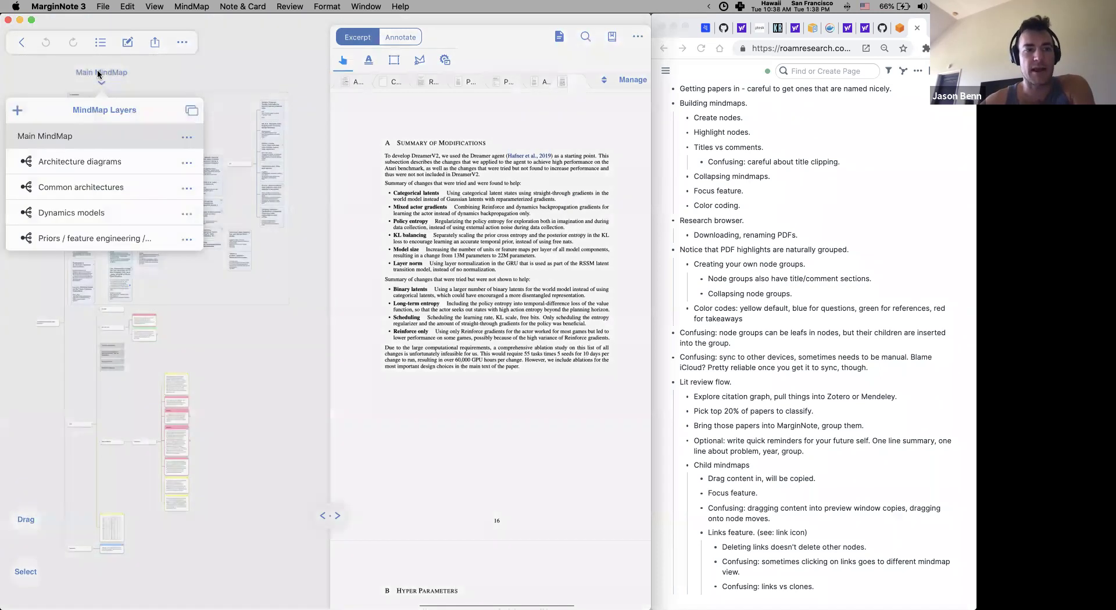
{"action": "left_click", "coordinate": [115, 192]}
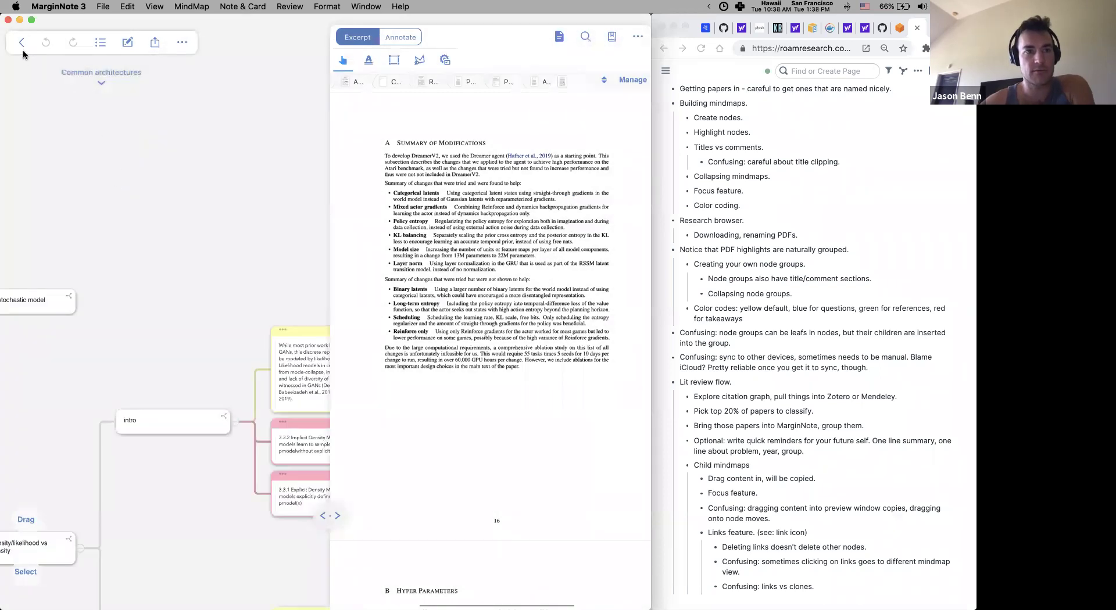
{"action": "left_click", "coordinate": [24, 43]}
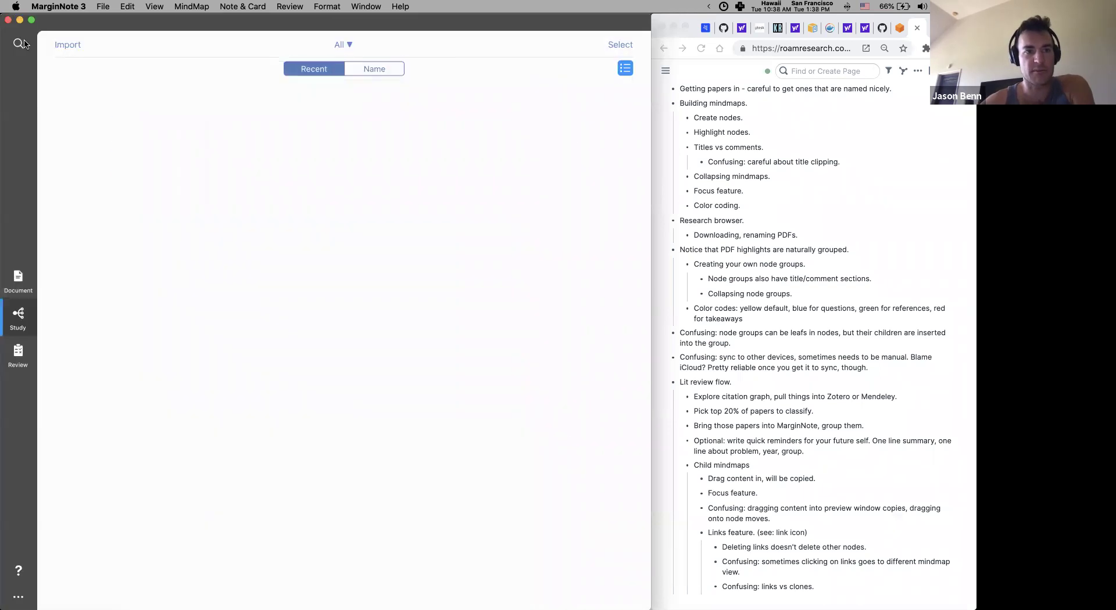
Reveal the conditional entropy card in the Video prediction review deck, view it in its mindmap, and return to the document library
{"action": "left_click", "coordinate": [18, 353]}
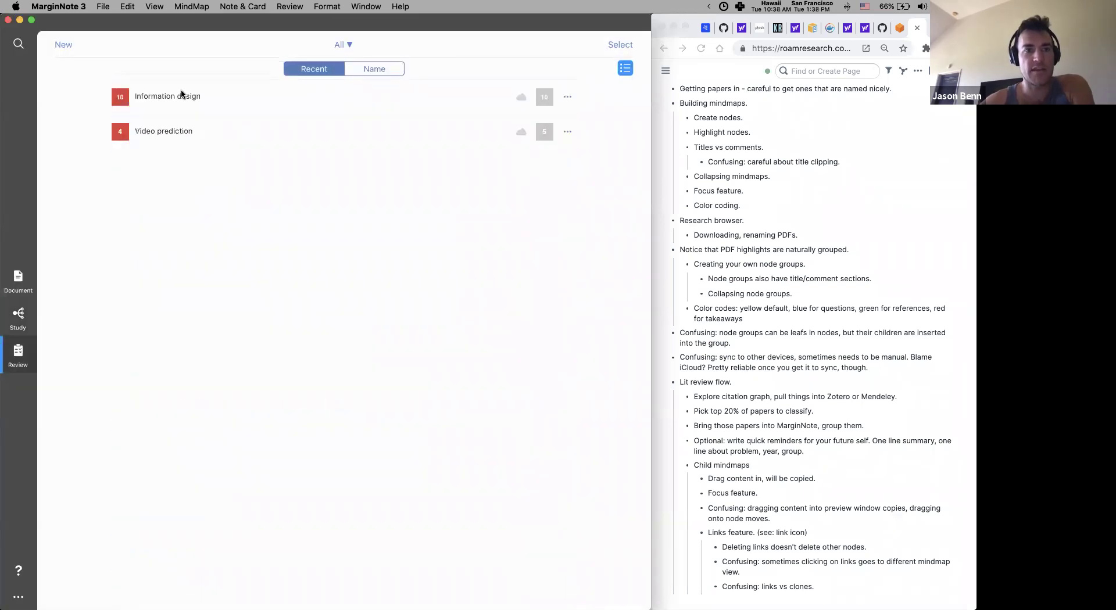
{"action": "left_click", "coordinate": [179, 131]}
{"action": "left_click", "coordinate": [97, 38]}
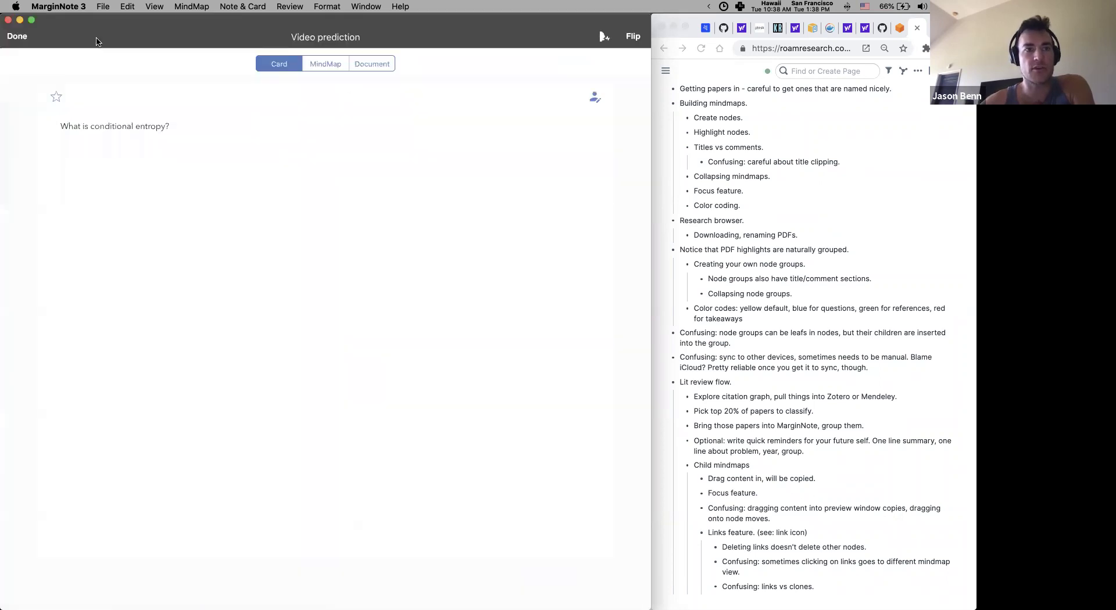
{"action": "left_click", "coordinate": [289, 296]}
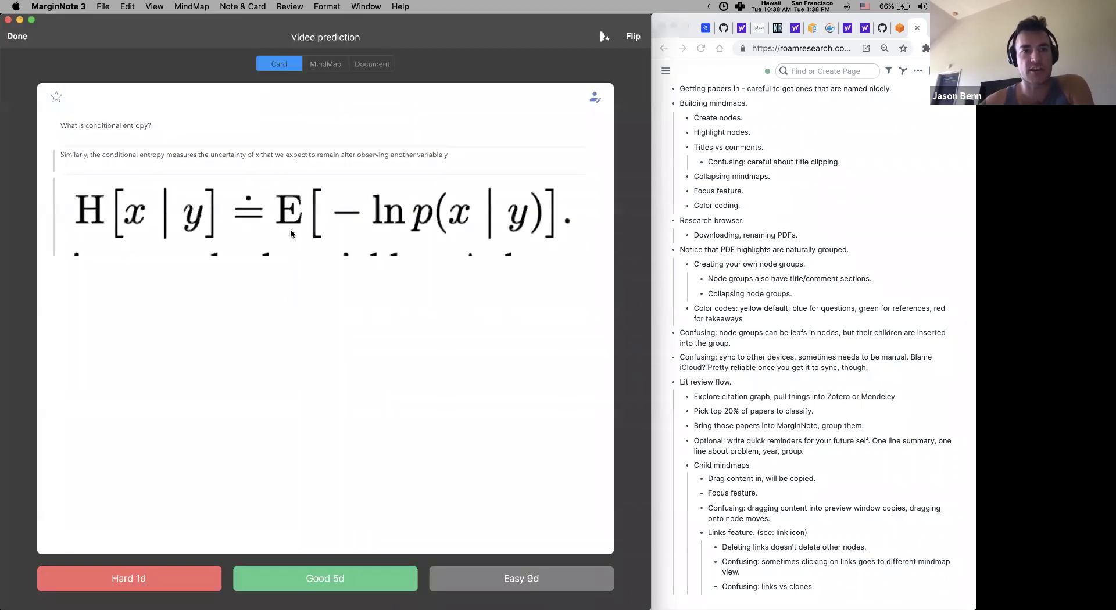
{"action": "left_click", "coordinate": [327, 64]}
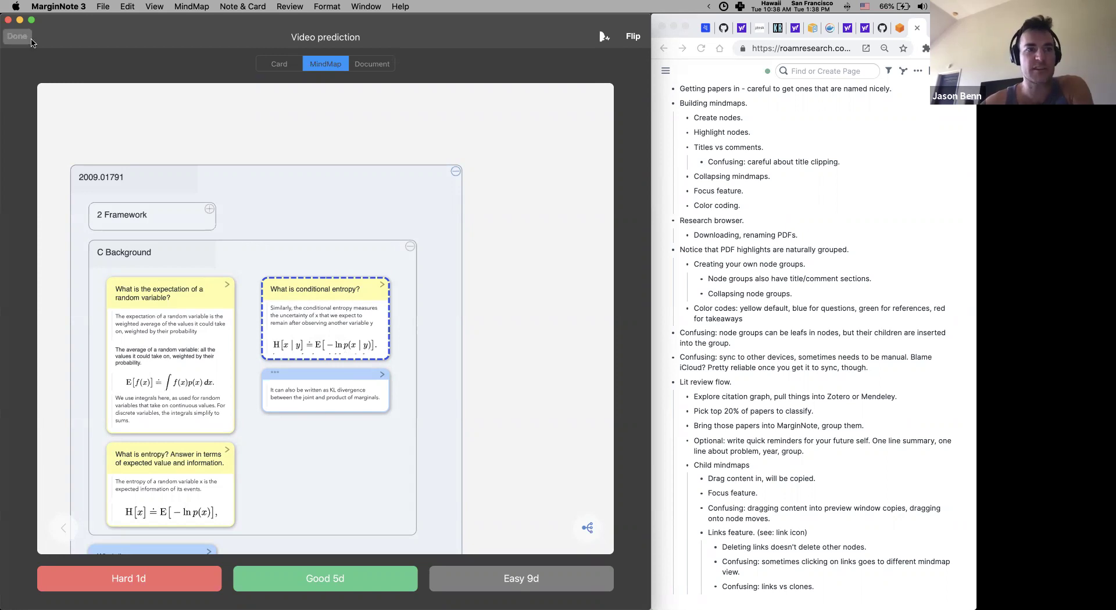
{"action": "left_click", "coordinate": [18, 36]}
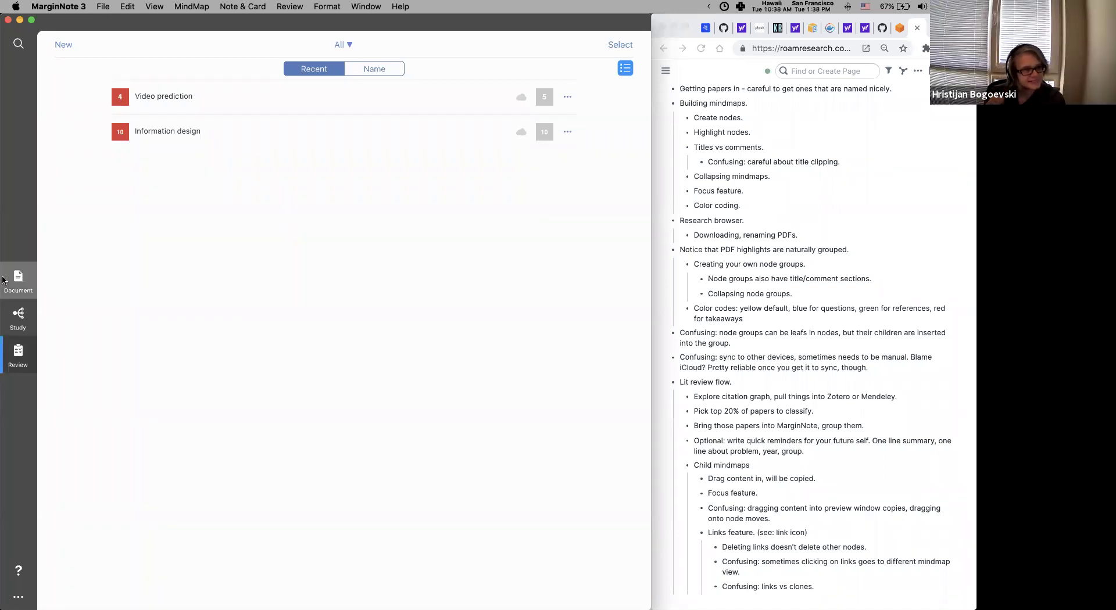
{"action": "left_click", "coordinate": [18, 280]}
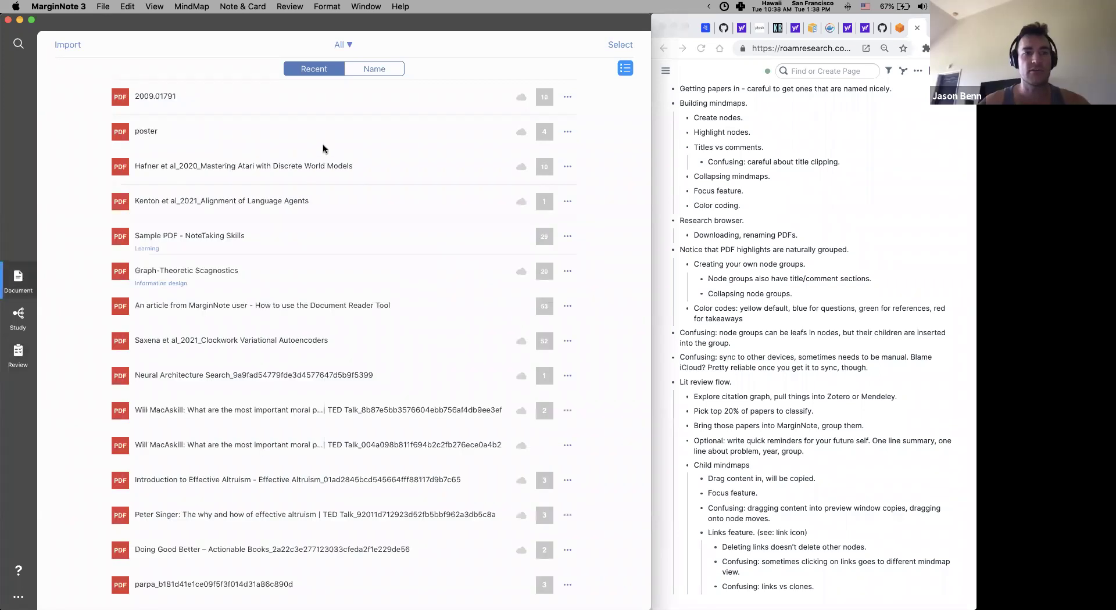
{"action": "left_click", "coordinate": [69, 45]}
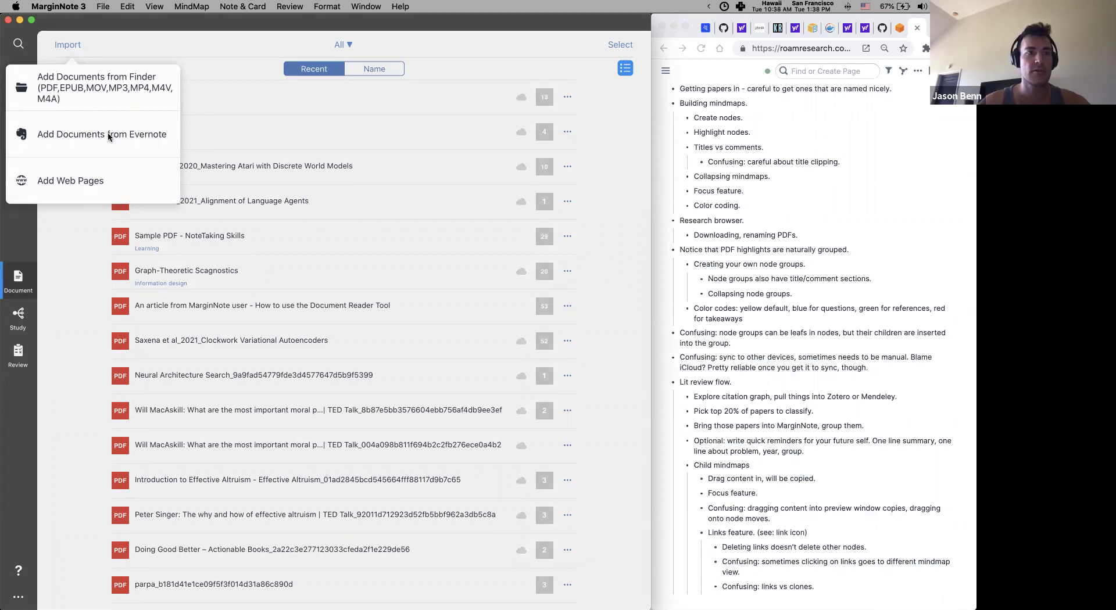
{"action": "left_click", "coordinate": [96, 183]}
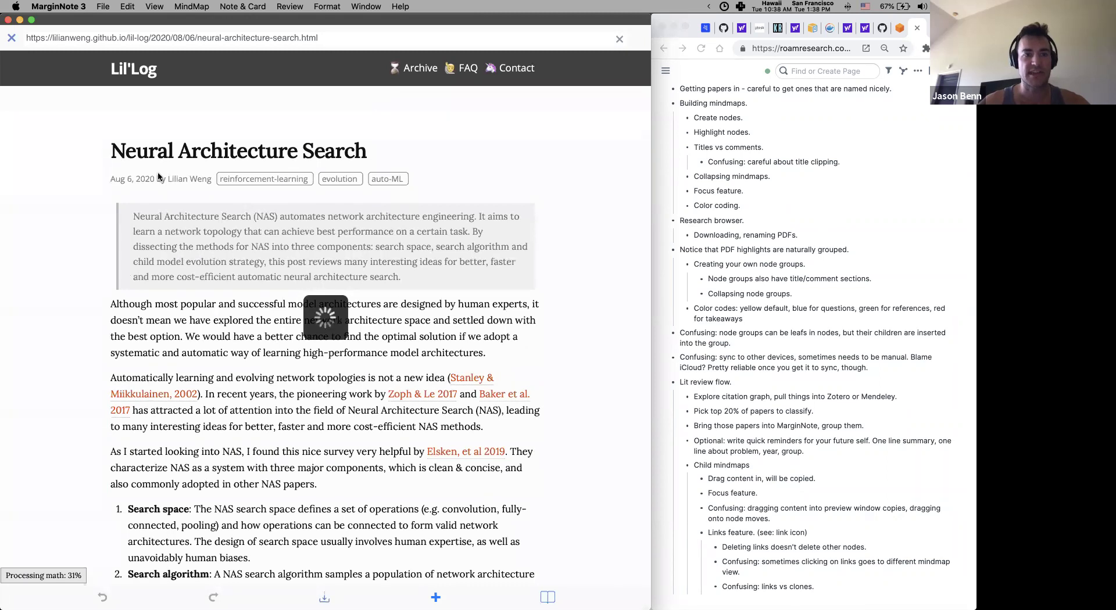
{"action": "key", "text": "super+h"}
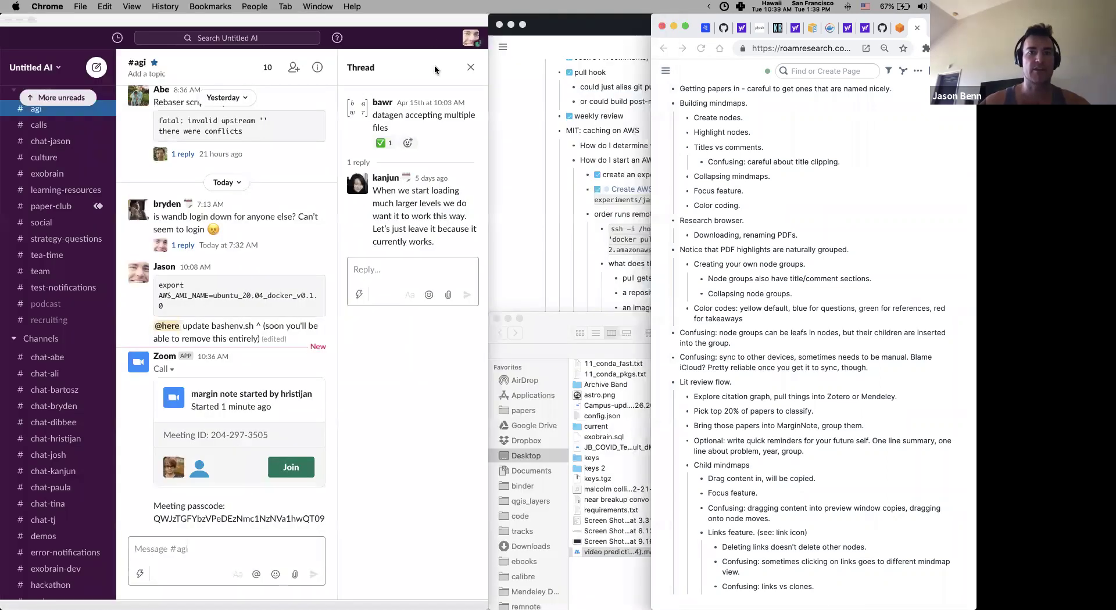
{"action": "key", "text": "super+Tab"}
{"action": "key", "text": "alt+space"}
{"action": "type", "text": "margin"}
{"action": "key", "text": "Return"}
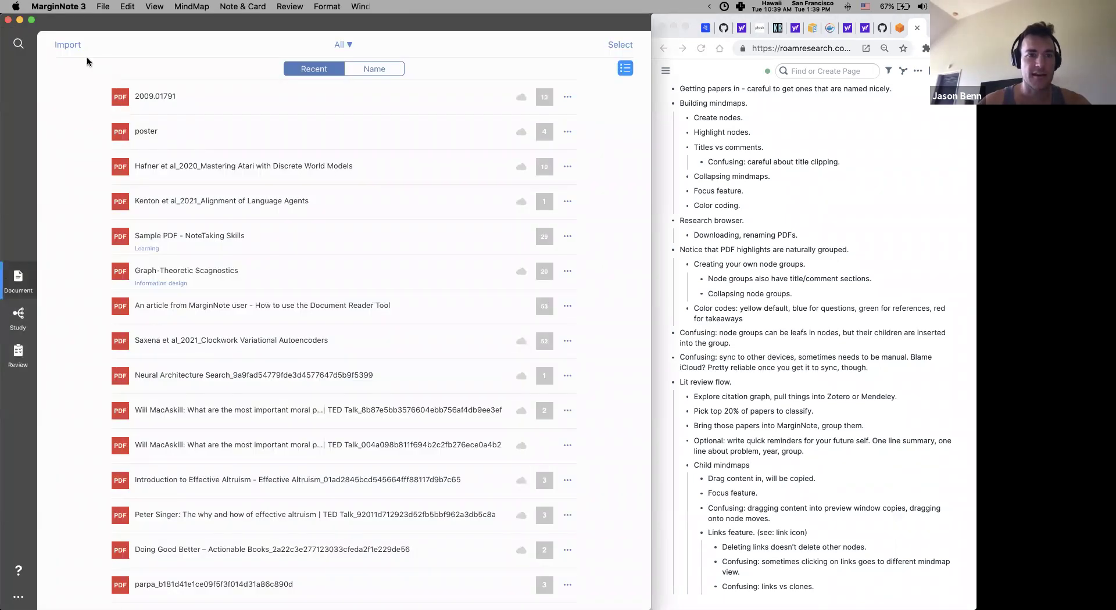
Import the Neural Architecture Search web page as a PDF document, check the resulting file, and return to the library
{"action": "left_click", "coordinate": [78, 51]}
{"action": "left_click", "coordinate": [90, 181]}
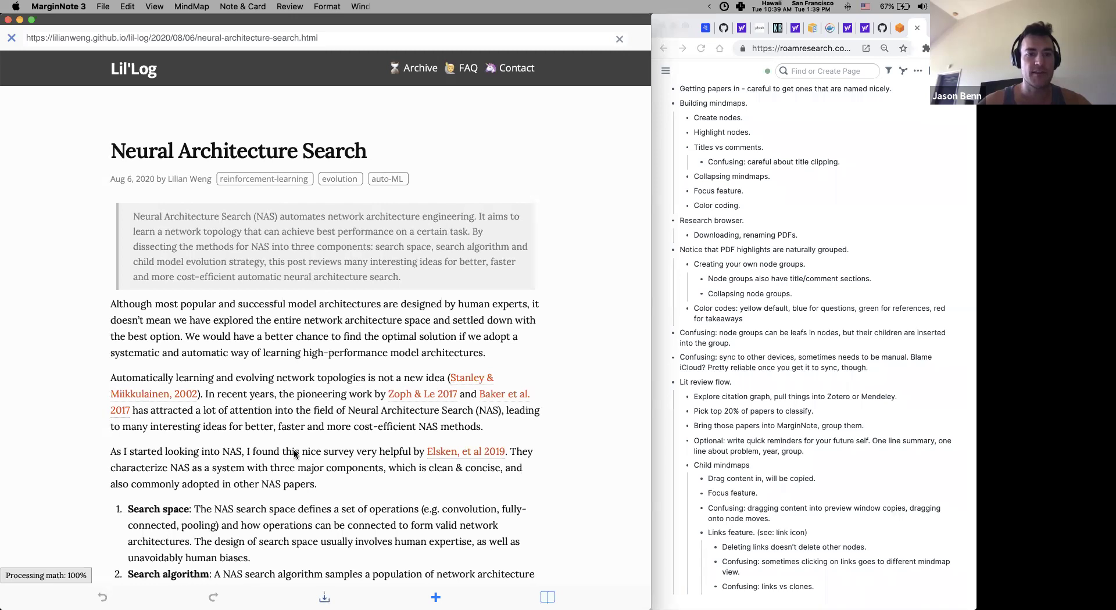
{"action": "left_click", "coordinate": [211, 127]}
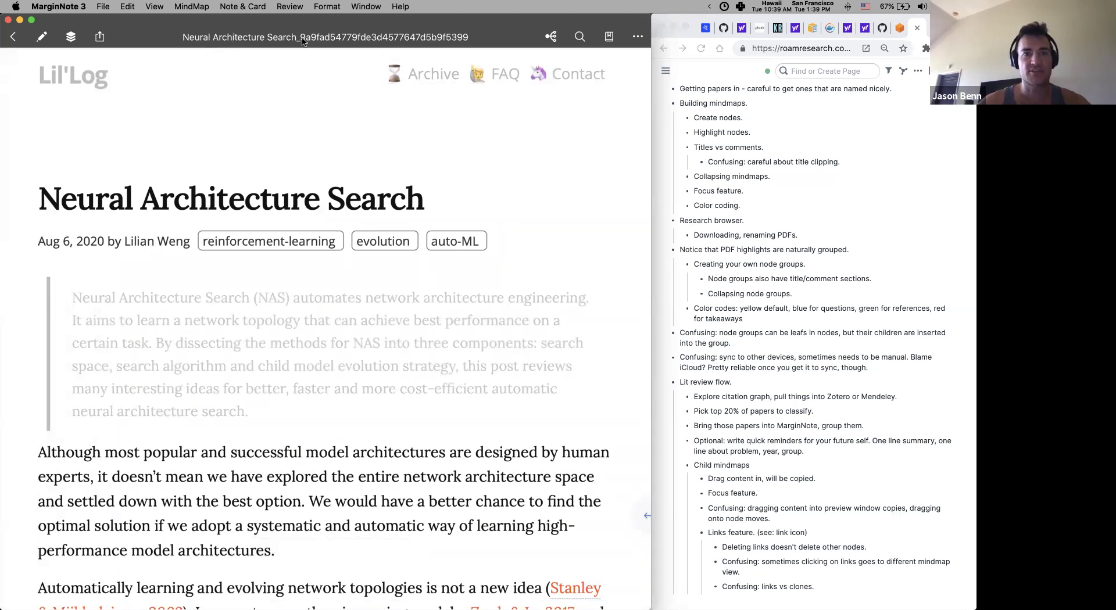
{"action": "left_click", "coordinate": [16, 40]}
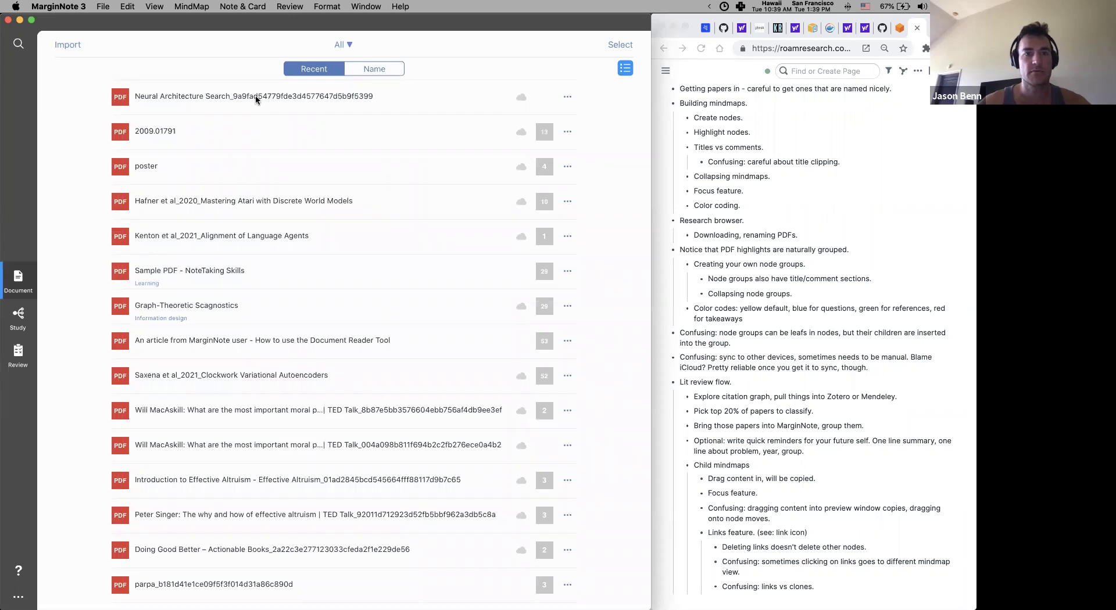
{"action": "left_click", "coordinate": [226, 98]}
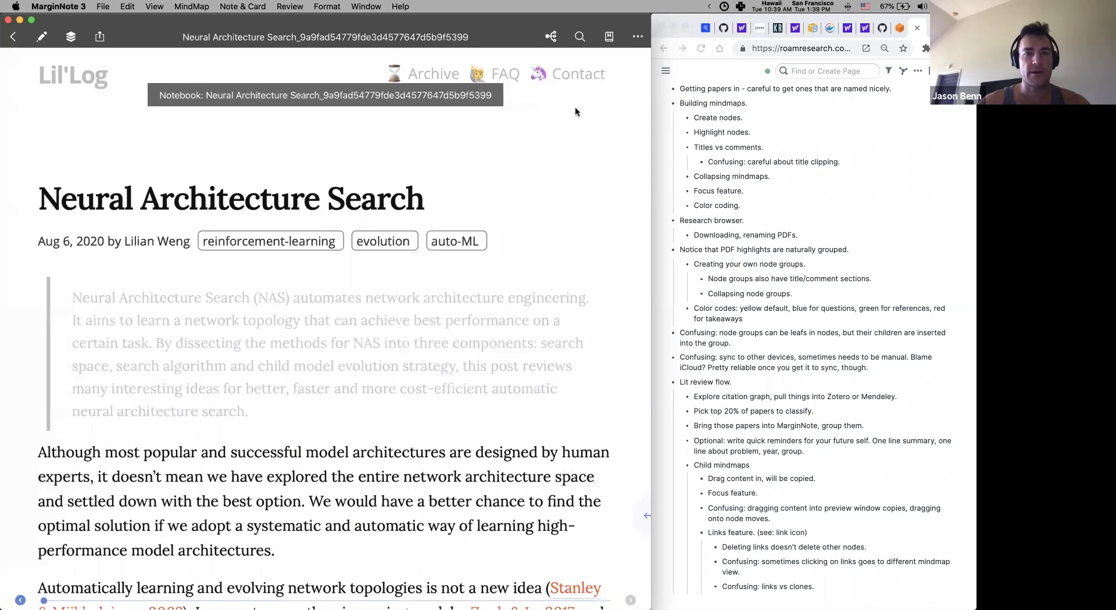
{"action": "left_click", "coordinate": [13, 37]}
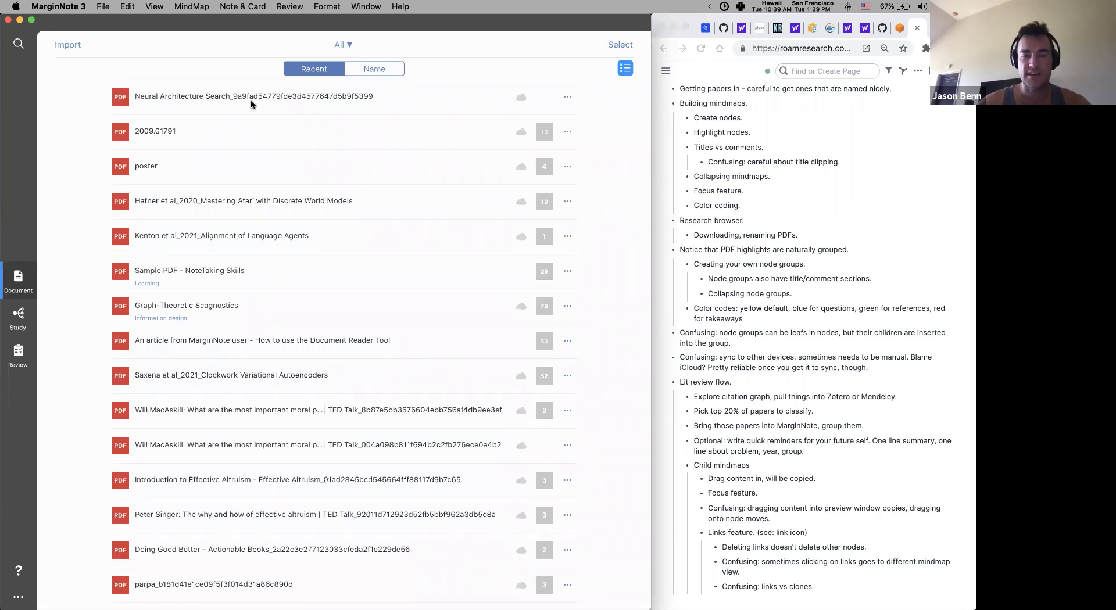
Copy the title "Action and Perception as Divergence Minimization" from the first page of the 2009.01791 PDF
{"action": "left_click", "coordinate": [156, 132]}
{"action": "scroll", "coordinate": [621, 422], "scroll_direction": "up", "scroll_amount": 15}
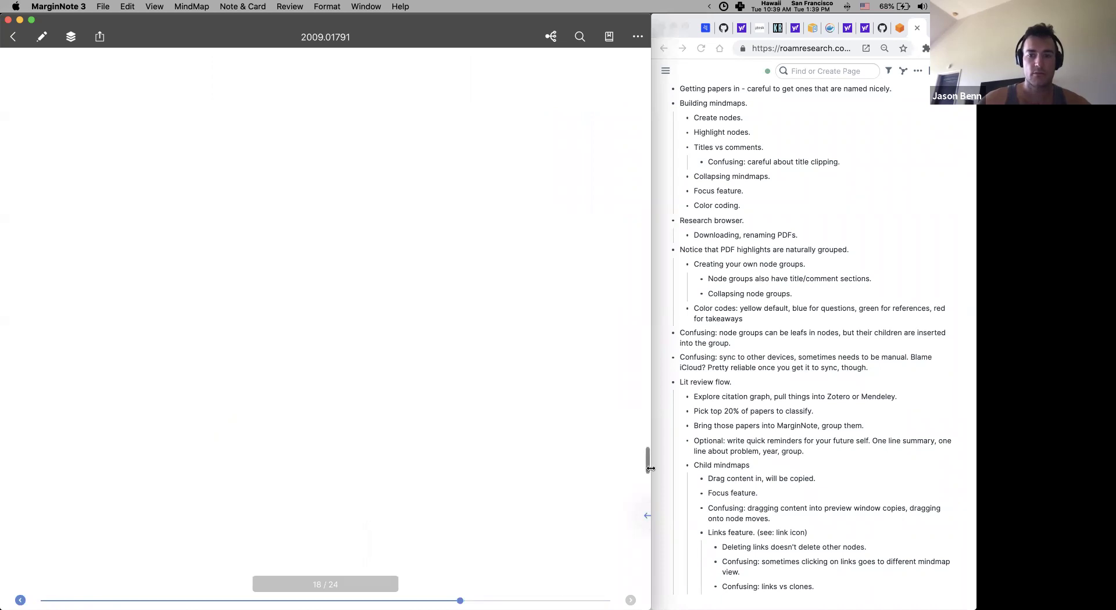
{"action": "left_click_drag", "start_coordinate": [647, 467], "coordinate": [646, 69]}
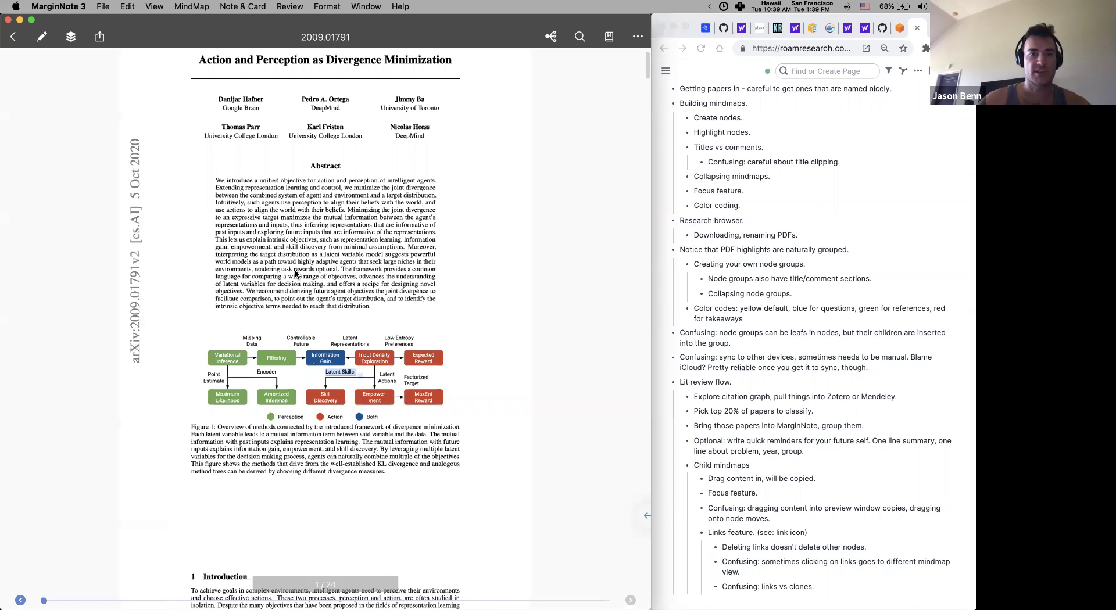
{"action": "left_click_drag", "start_coordinate": [169, 138], "coordinate": [487, 138]}
{"action": "key", "text": "super+c"}
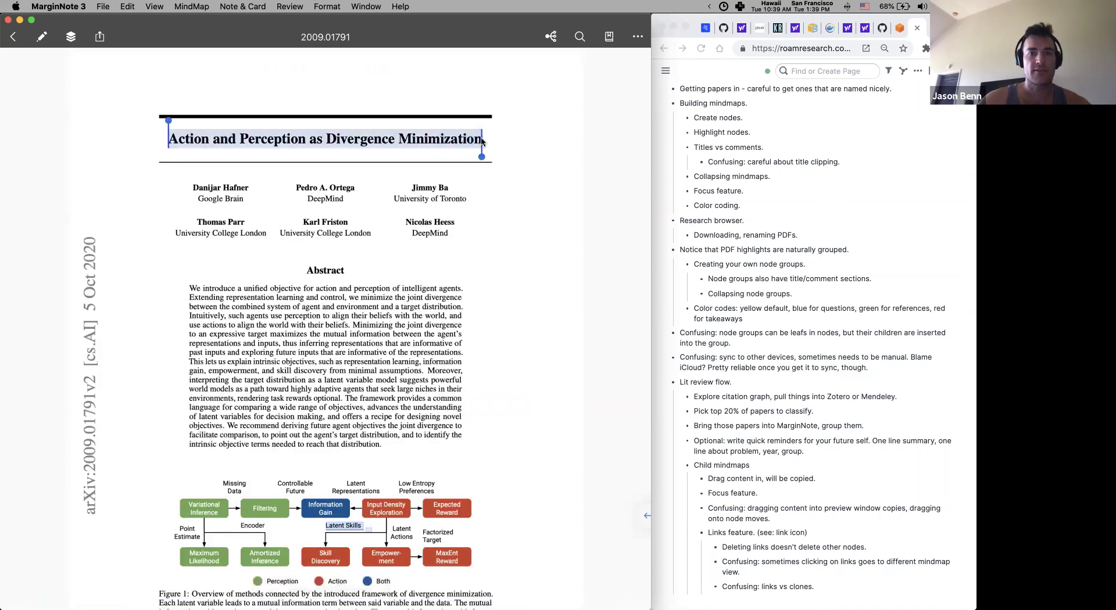
Rename the 2009.01791 document in the library to "Action and Perception as Divergence Minimization" using the copied title
{"action": "left_click", "coordinate": [12, 41]}
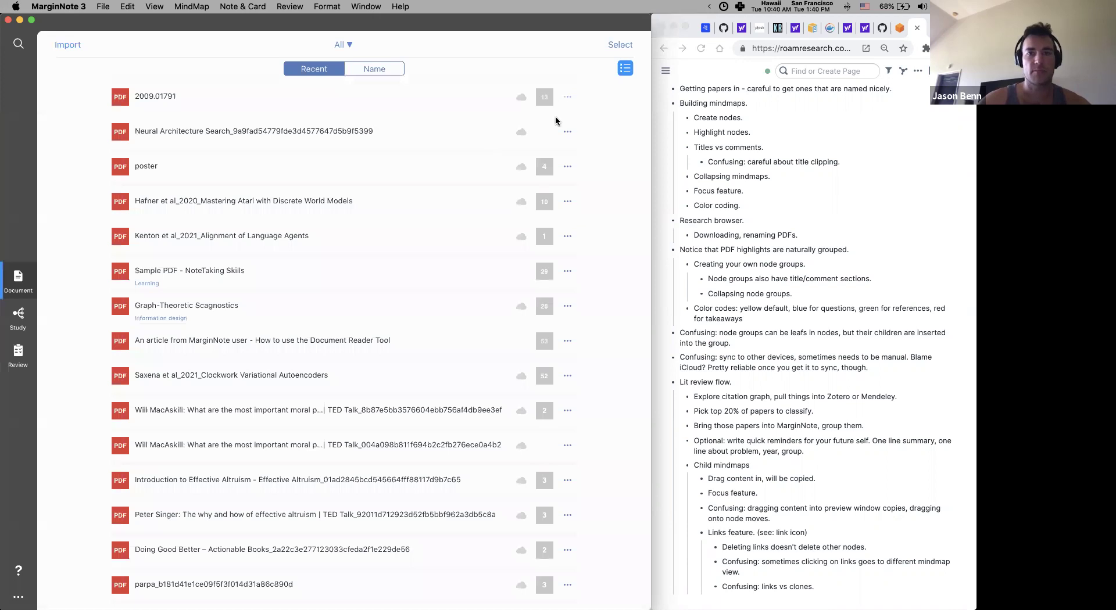
{"action": "left_click", "coordinate": [568, 97]}
{"action": "left_click", "coordinate": [541, 262]}
{"action": "key", "text": "super+a"}
{"action": "key", "text": "super+v"}
{"action": "key", "text": "Return"}
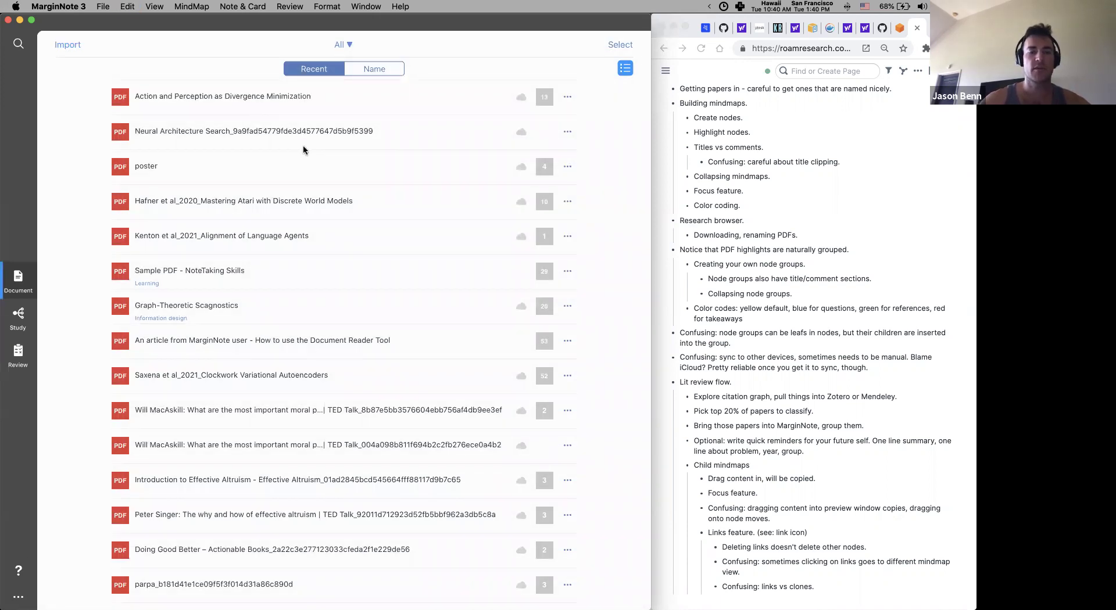
Switch to Zotero and dismiss the MarginNote 3 problem report without reopening the program
{"action": "key", "text": "alt+space"}
{"action": "type", "text": "zotero"}
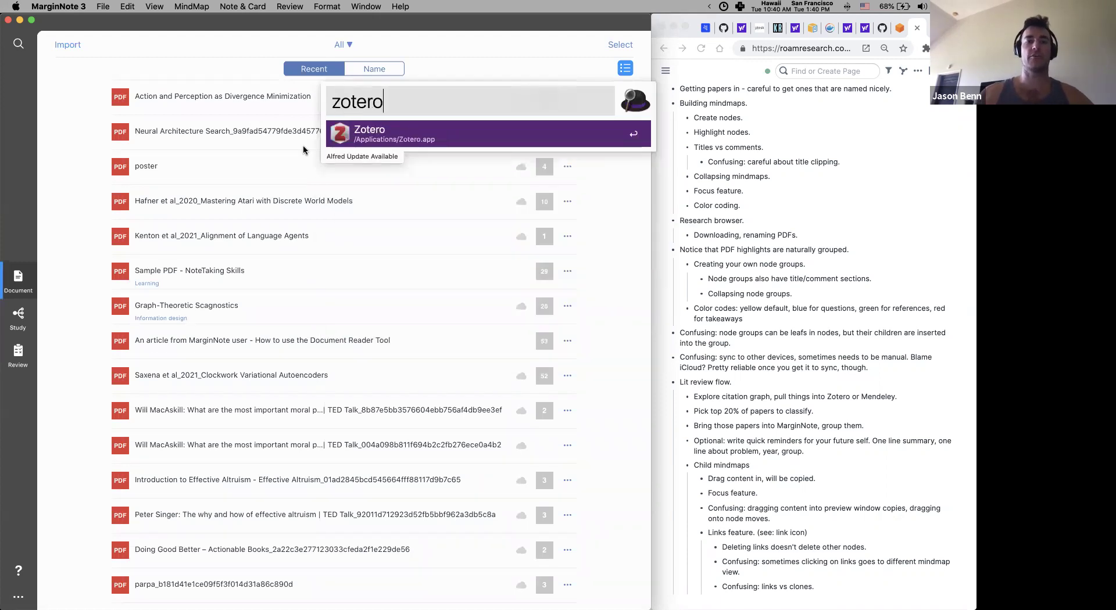
{"action": "key", "text": "Return"}
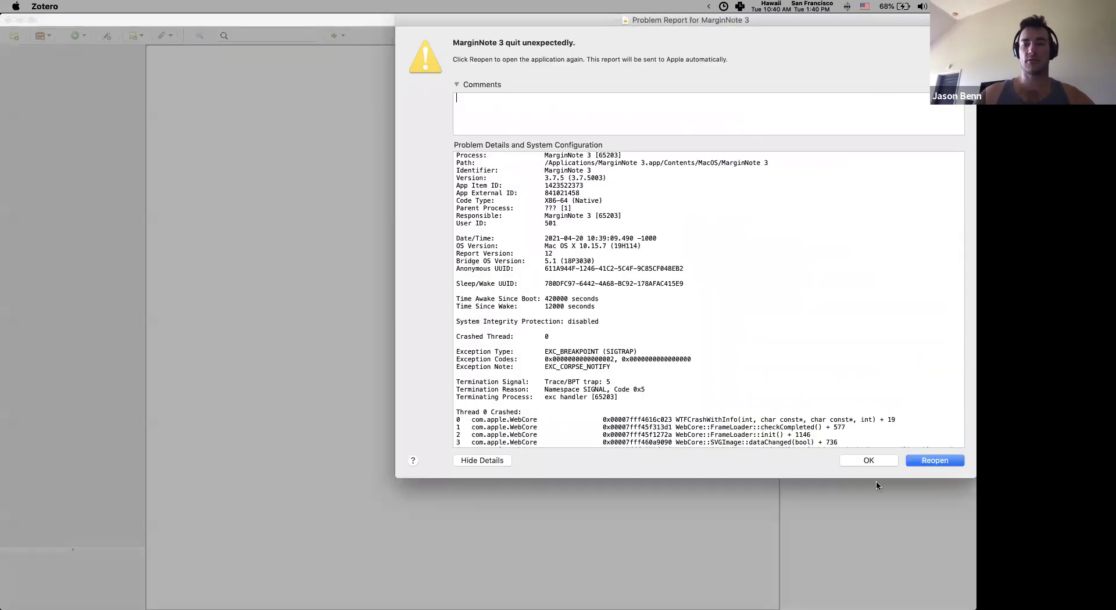
{"action": "left_click", "coordinate": [868, 460]}
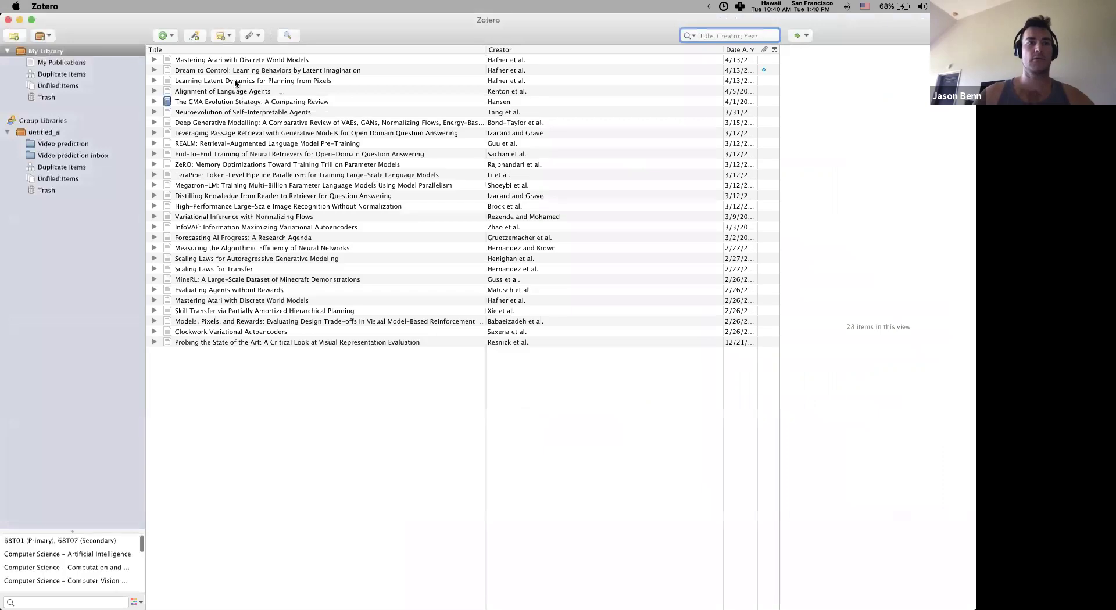
Open the PDF attachment of "Learning Latent Dynamics for Planning from Pixels" in MarginNote 3, and close its document window
{"action": "left_click", "coordinate": [235, 82]}
{"action": "key", "text": "Right"}
{"action": "key", "text": "Down"}
{"action": "key", "text": "Down"}
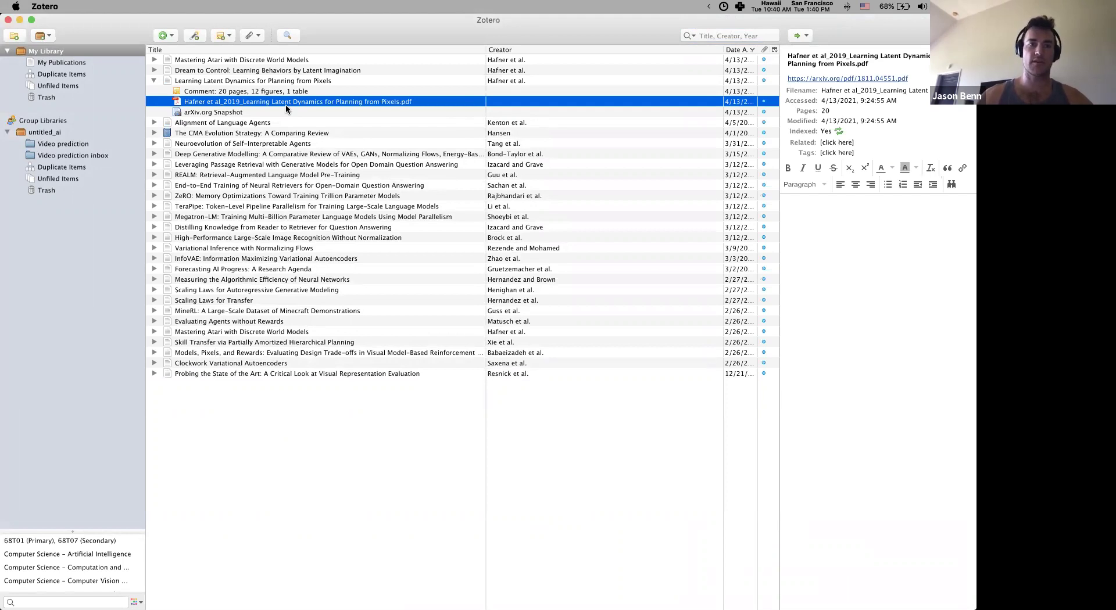
{"action": "double_click", "coordinate": [243, 103]}
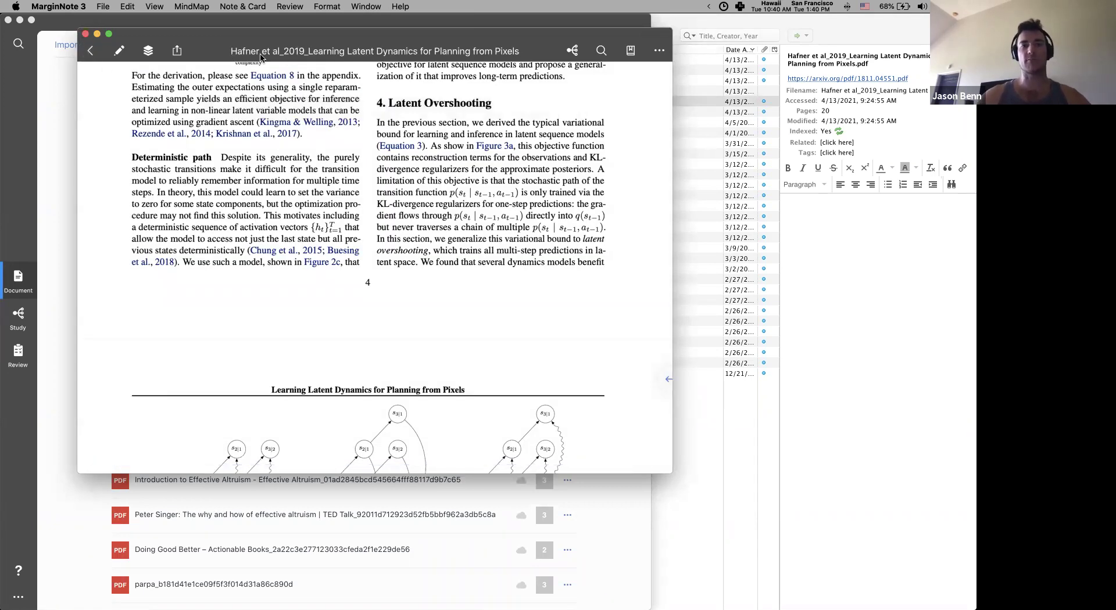
{"action": "left_click", "coordinate": [86, 34]}
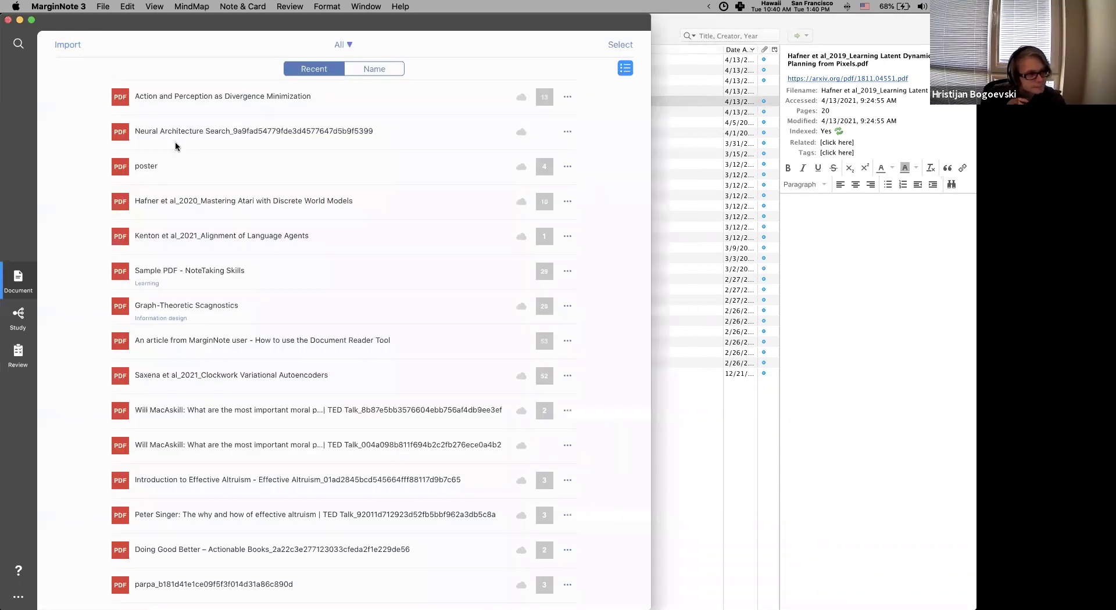
Bring the Roam outline in Chrome into view and return to the MarginNote 3 document library
{"action": "key", "text": "super+Tab"}
{"action": "key", "text": "super+Tab"}
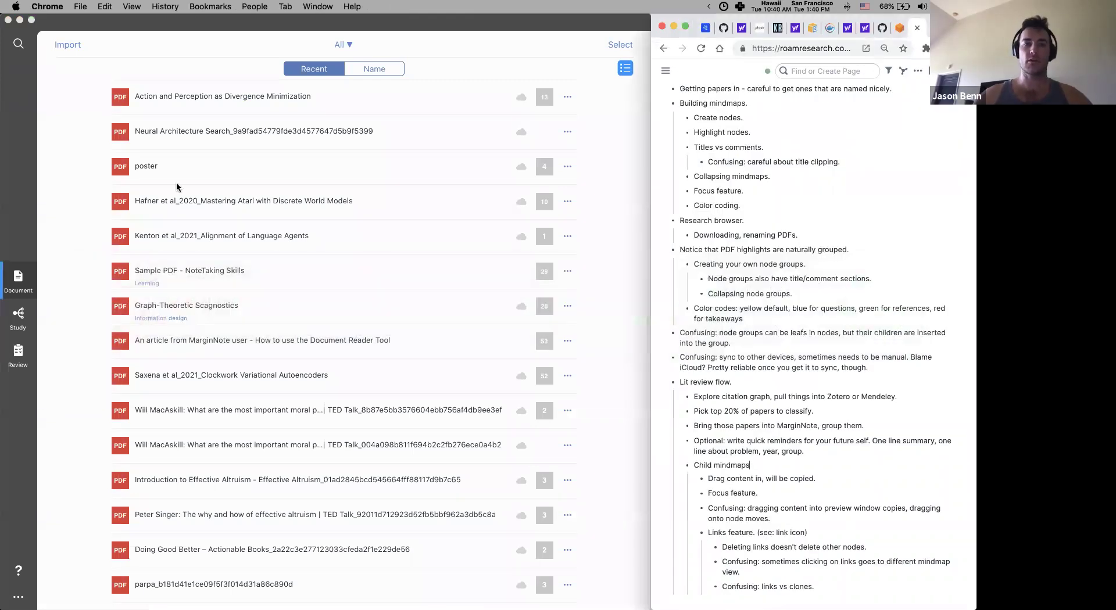
{"action": "left_click", "coordinate": [176, 183]}
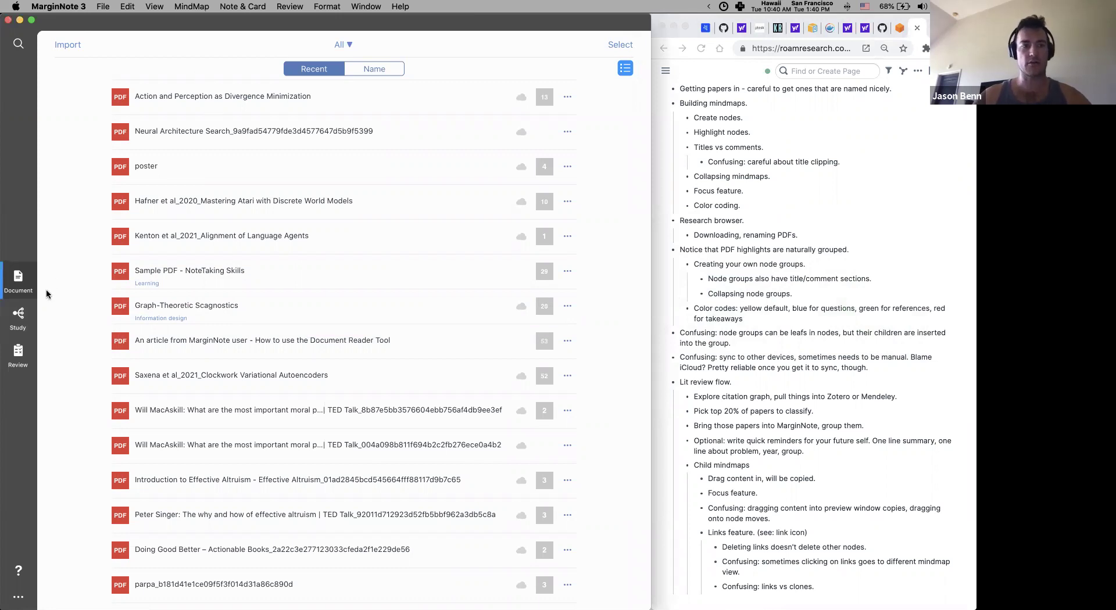
Show the study notebooks and look at the prompt for creating a new MindMap notebook, leaving it without creating one
{"action": "left_click", "coordinate": [30, 315]}
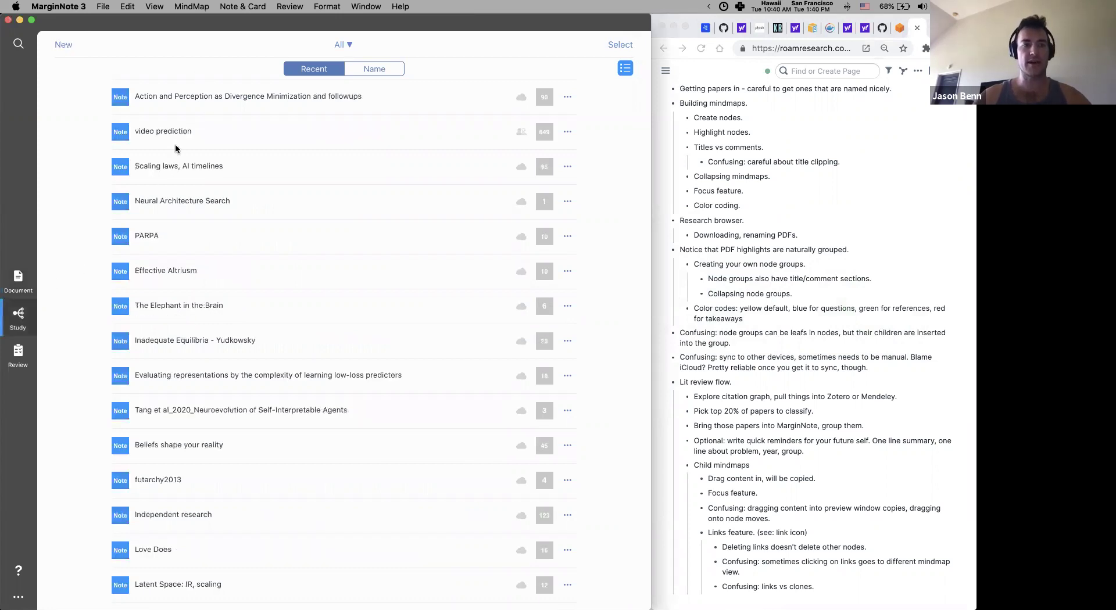
{"action": "left_click", "coordinate": [64, 45]}
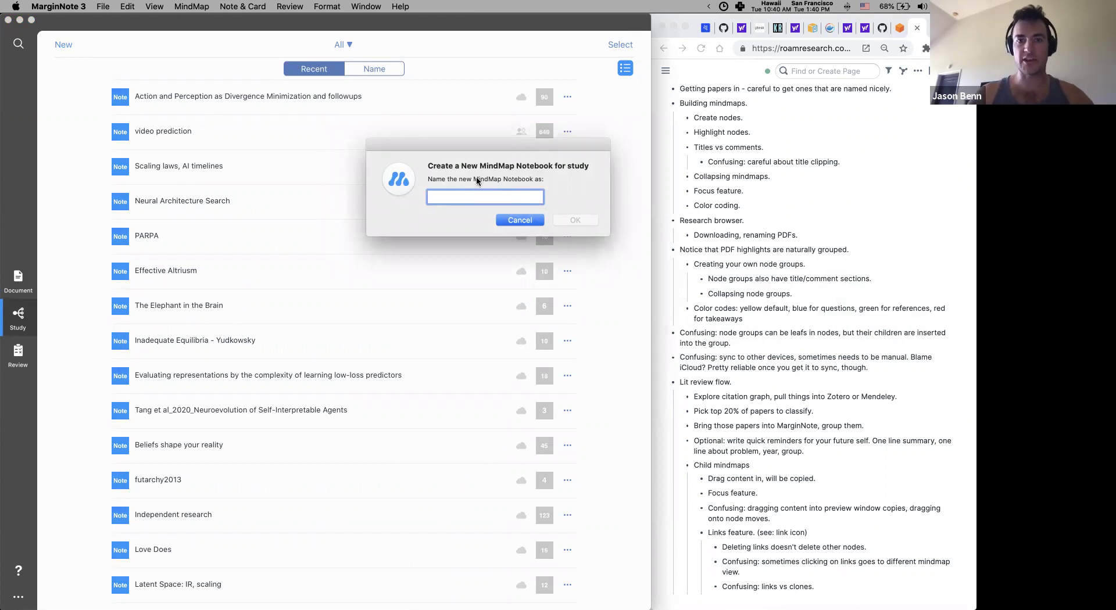
{"action": "key", "text": "Escape"}
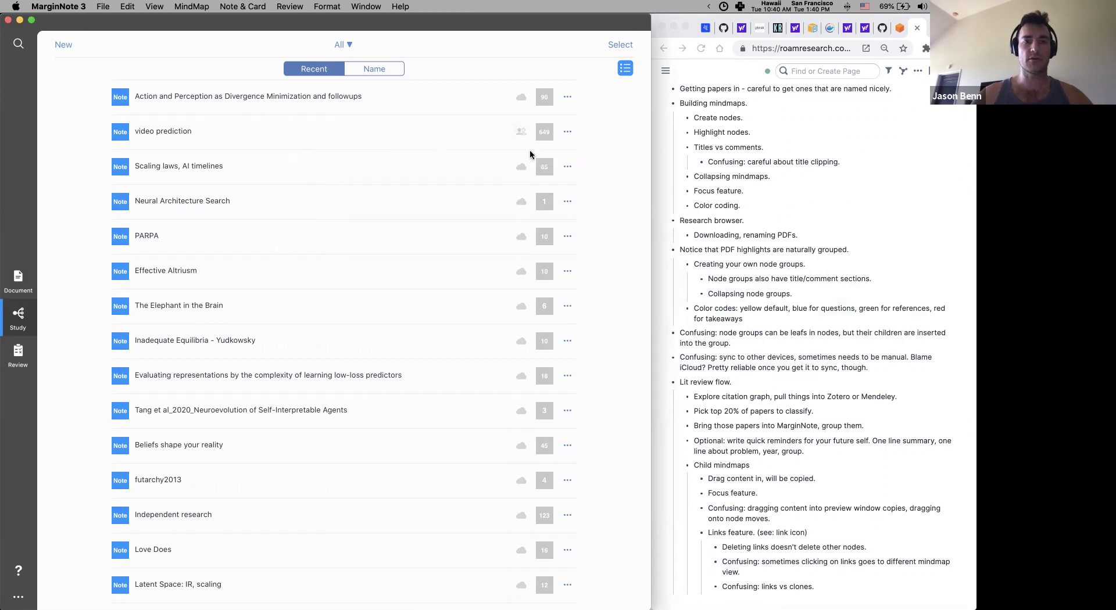
Open the video prediction notebook and look through its associated documents and the library documents available to add
{"action": "left_click", "coordinate": [530, 152]}
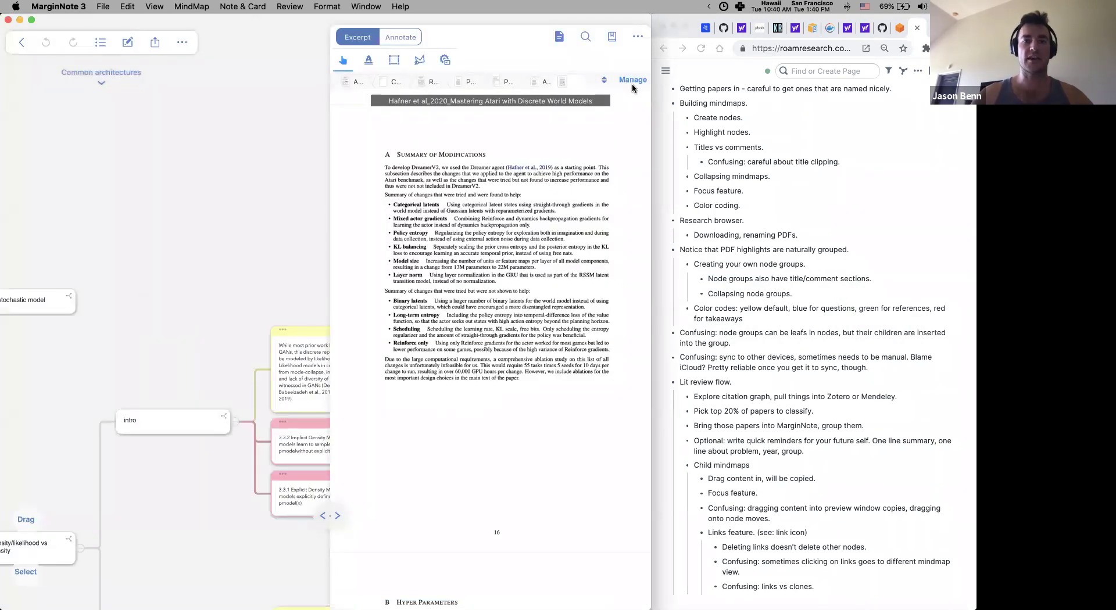
{"action": "left_click", "coordinate": [632, 84]}
{"action": "scroll", "coordinate": [394, 203], "scroll_direction": "down", "scroll_amount": 10}
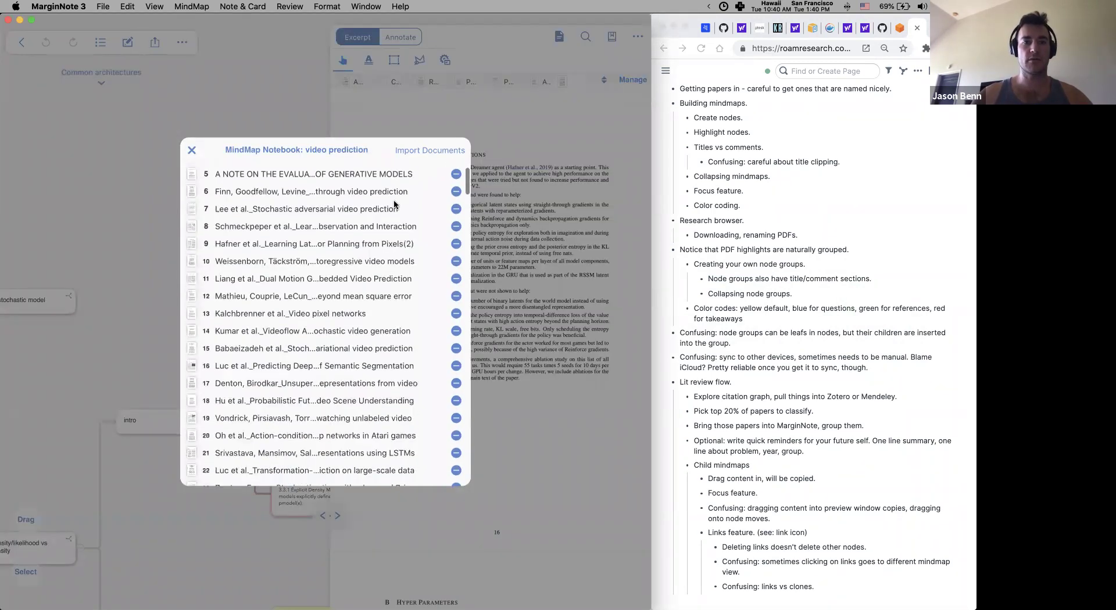
{"action": "scroll", "coordinate": [394, 204], "scroll_direction": "down", "scroll_amount": 5}
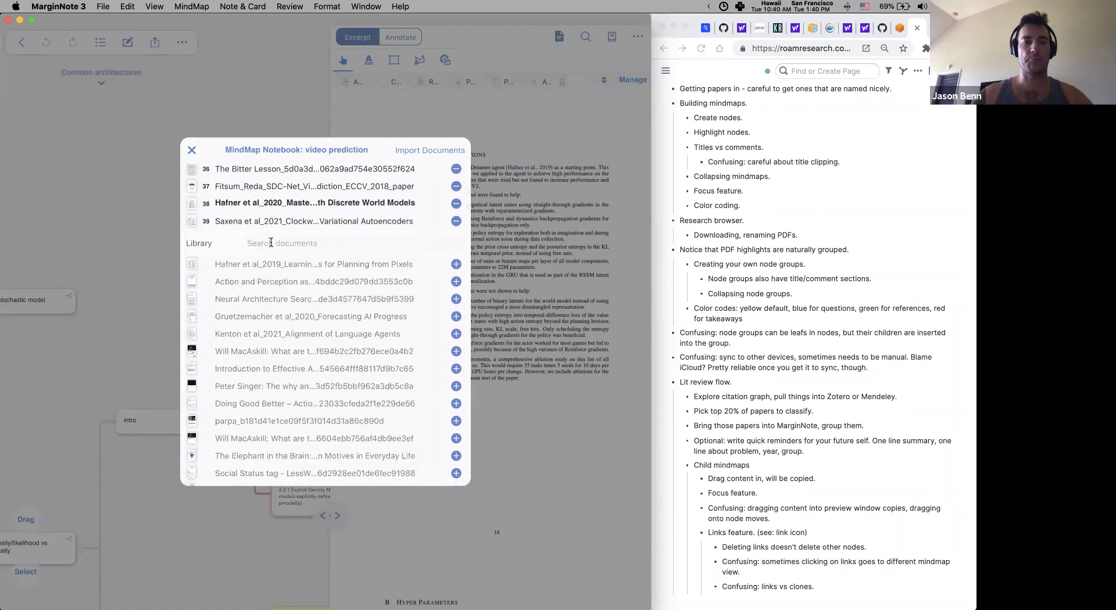
{"action": "scroll", "coordinate": [284, 238], "scroll_direction": "up", "scroll_amount": 15}
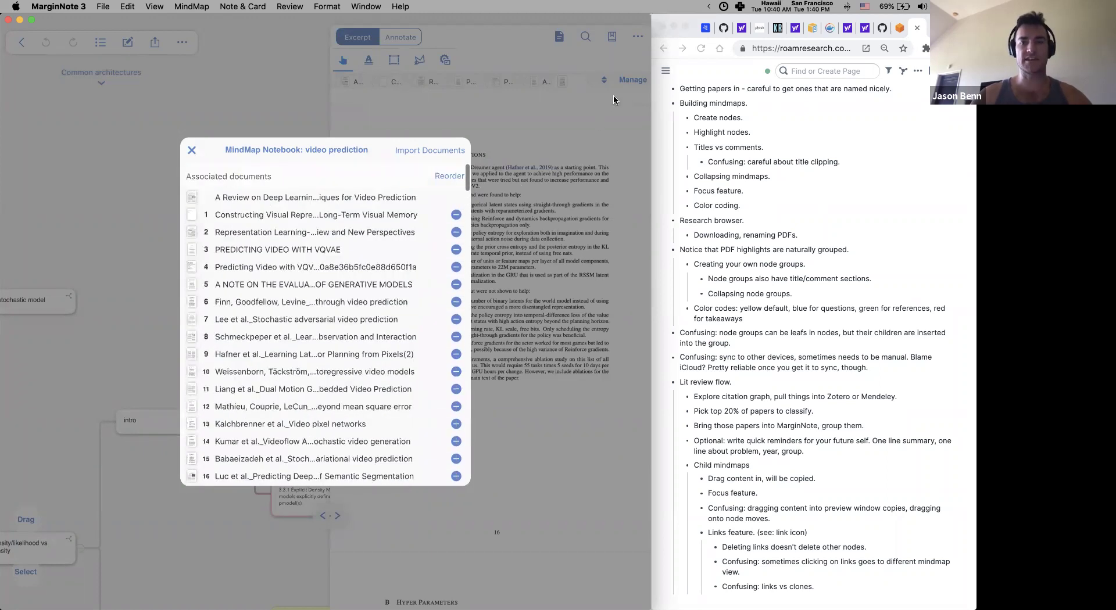
Relaunch MarginNote 3 and dismiss the problem report
{"action": "key", "text": "super+Tab"}
{"action": "key", "text": "super+Tab"}
{"action": "key", "text": "Escape"}
{"action": "key", "text": "alt+space"}
{"action": "type", "text": "margin"}
{"action": "key", "text": "Return"}
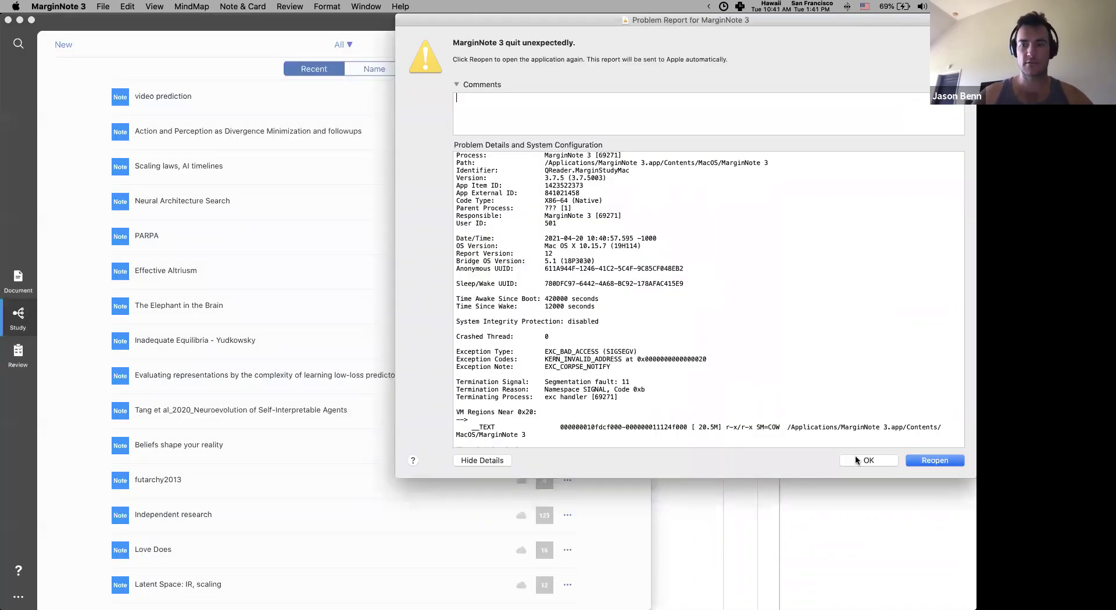
{"action": "left_click", "coordinate": [857, 460]}
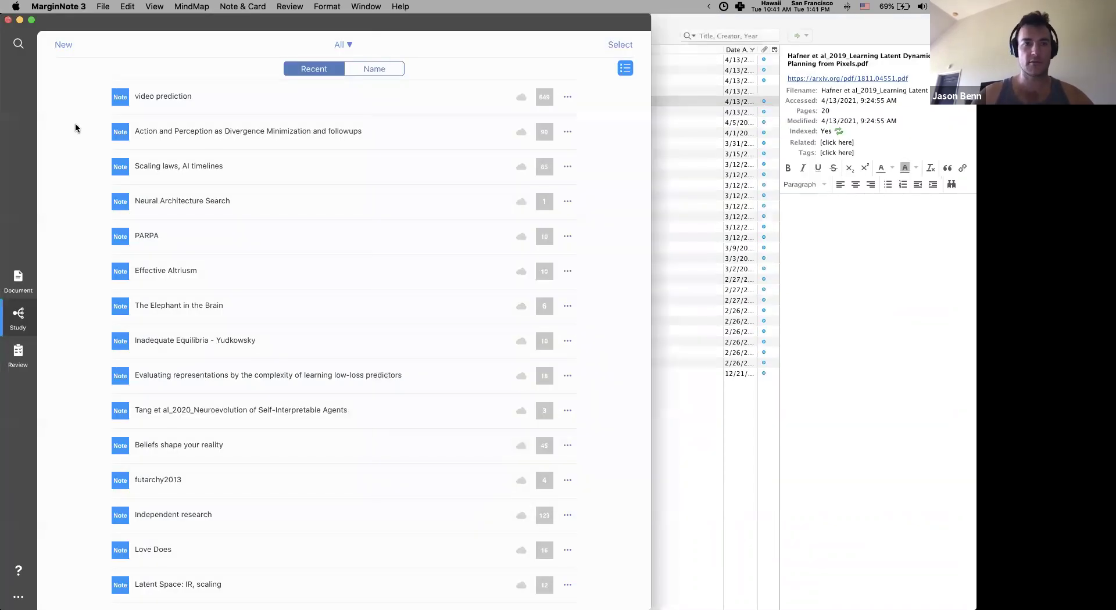
Open the "Action and Perception as Divergence Minimization and followups" notebook and examine its associated and available library documents
{"action": "left_click", "coordinate": [198, 132]}
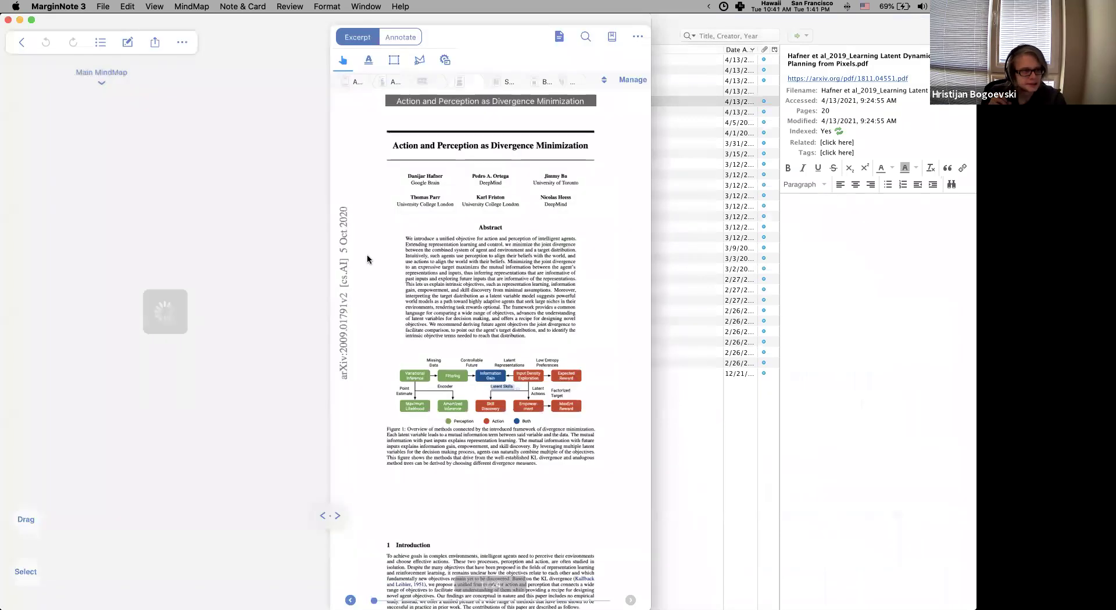
{"action": "left_click", "coordinate": [629, 81]}
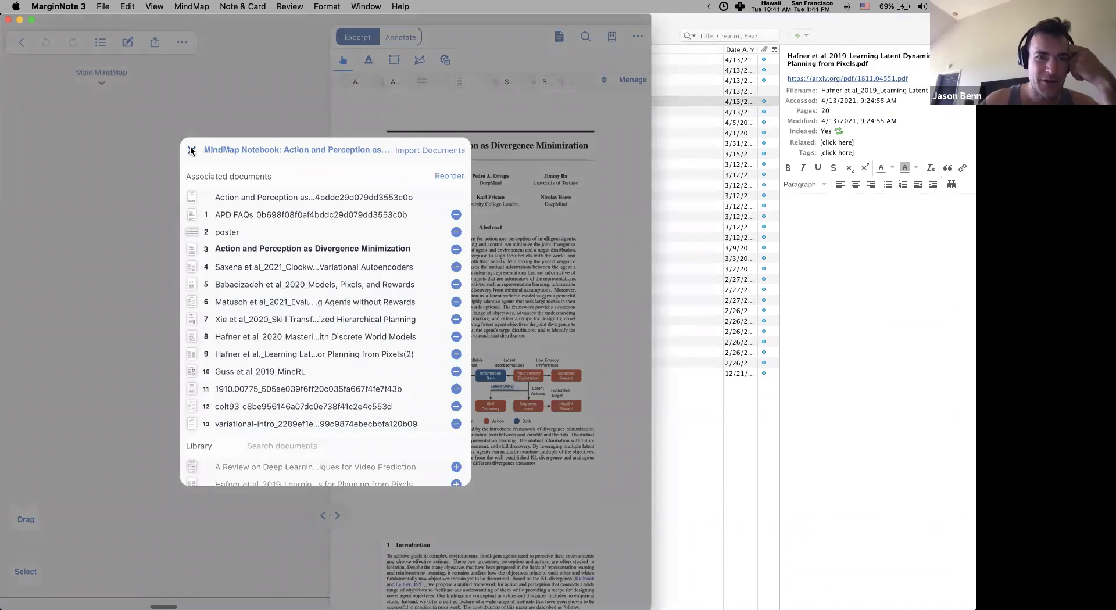
{"action": "key", "text": "Escape"}
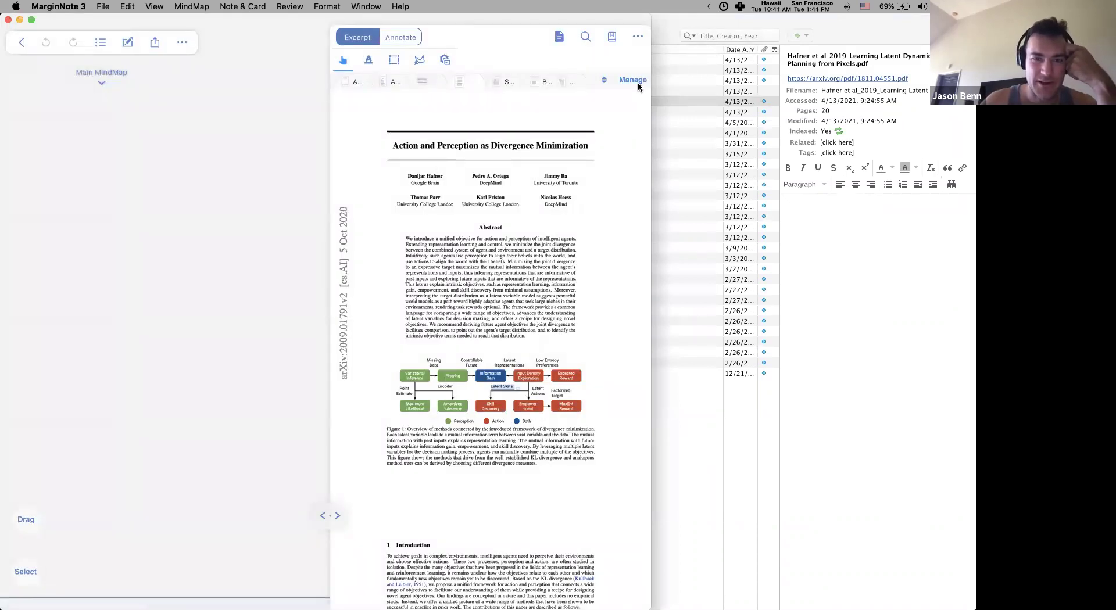
{"action": "left_click", "coordinate": [637, 82]}
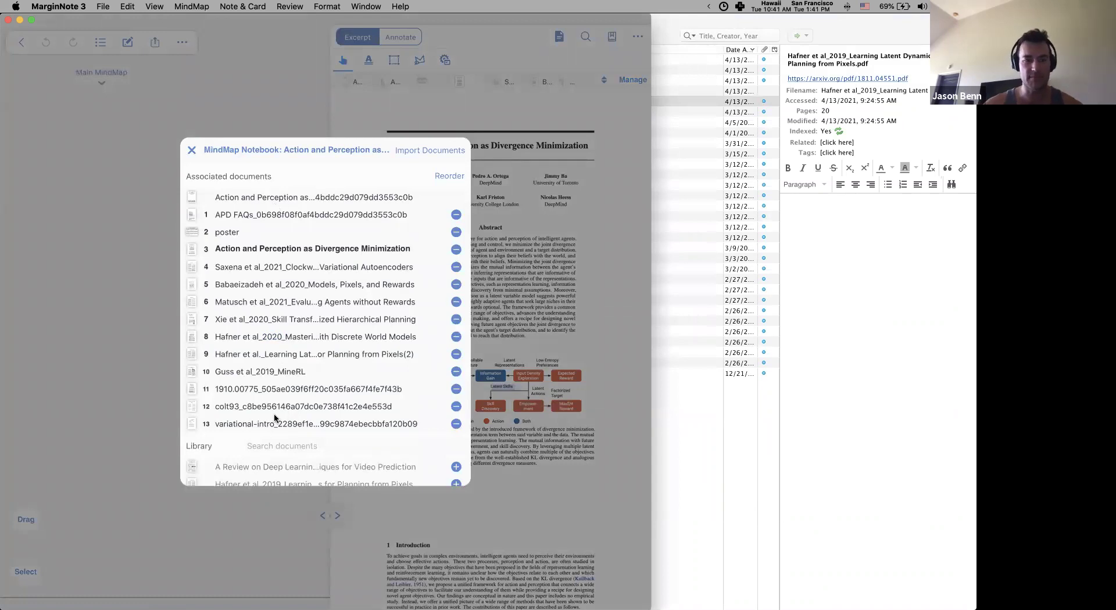
{"action": "scroll", "coordinate": [274, 413], "scroll_direction": "down", "scroll_amount": 5}
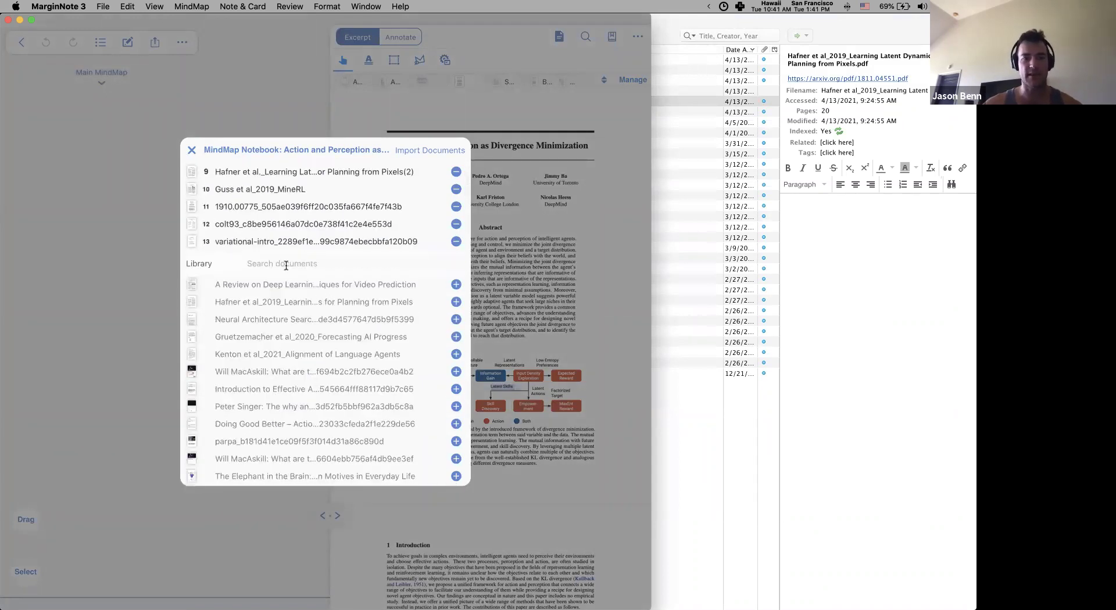
{"action": "scroll", "coordinate": [285, 265], "scroll_direction": "up", "scroll_amount": 5}
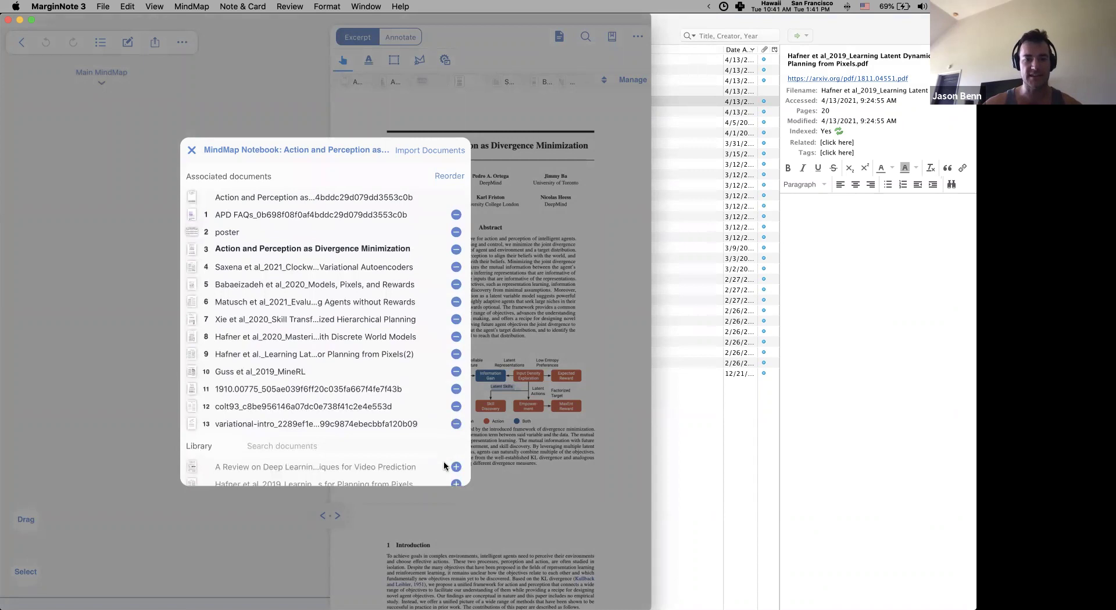
Add "A Review on Deep Learning Techniques for Video Prediction" to the notebook, open it, and close the document manager
{"action": "left_click", "coordinate": [456, 468]}
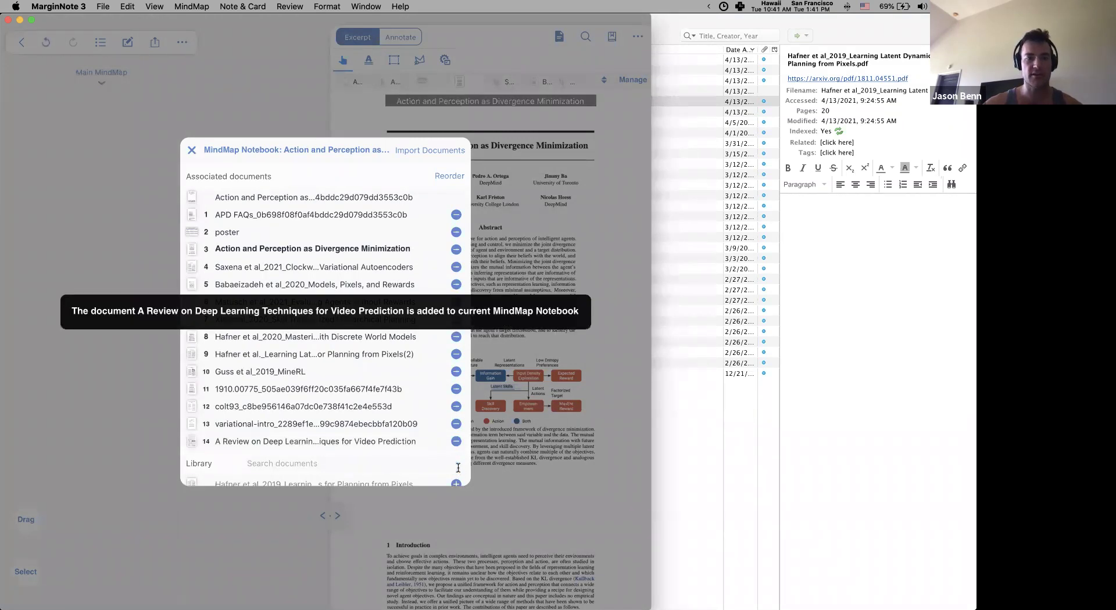
{"action": "left_click", "coordinate": [360, 441]}
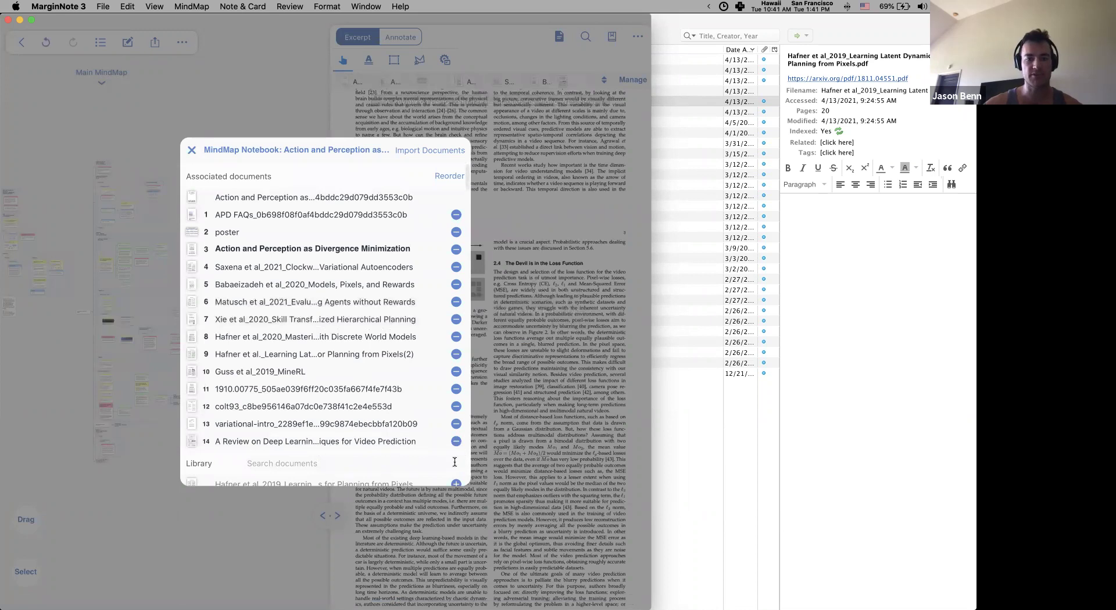
{"action": "scroll", "coordinate": [453, 454], "scroll_direction": "down", "scroll_amount": 2}
{"action": "scroll", "coordinate": [452, 411], "scroll_direction": "up", "scroll_amount": 2}
{"action": "left_click", "coordinate": [191, 150]}
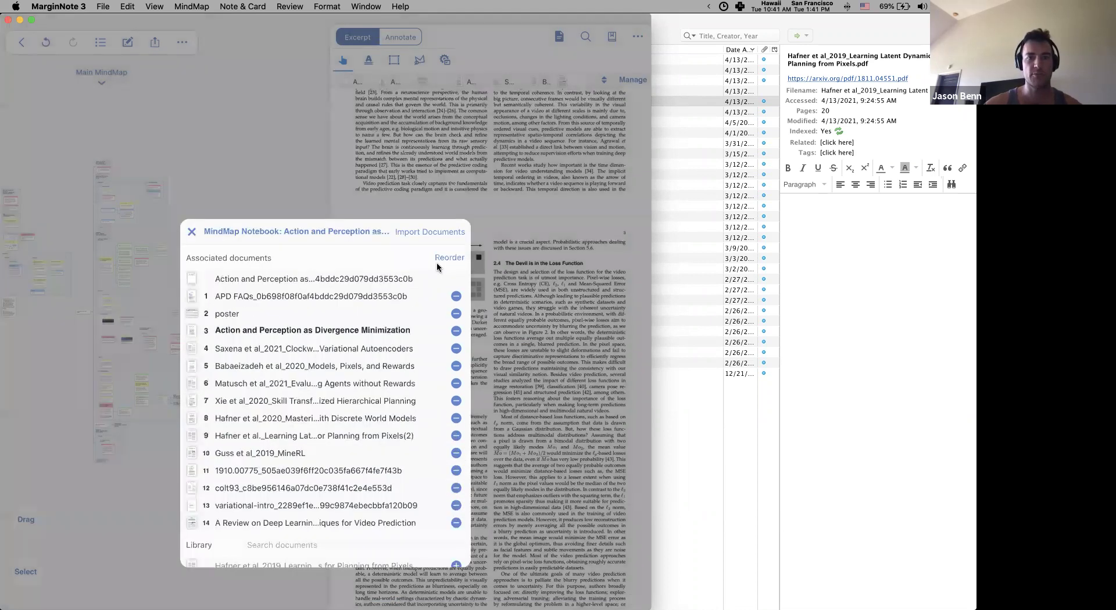
View the review paper's first page, look at the "Learning Latent Dynamics for Planning from Pixels" paper, and return to the review
{"action": "scroll", "coordinate": [437, 263], "scroll_direction": "up", "scroll_amount": 4}
{"action": "scroll", "coordinate": [438, 263], "scroll_direction": "up", "scroll_amount": 6}
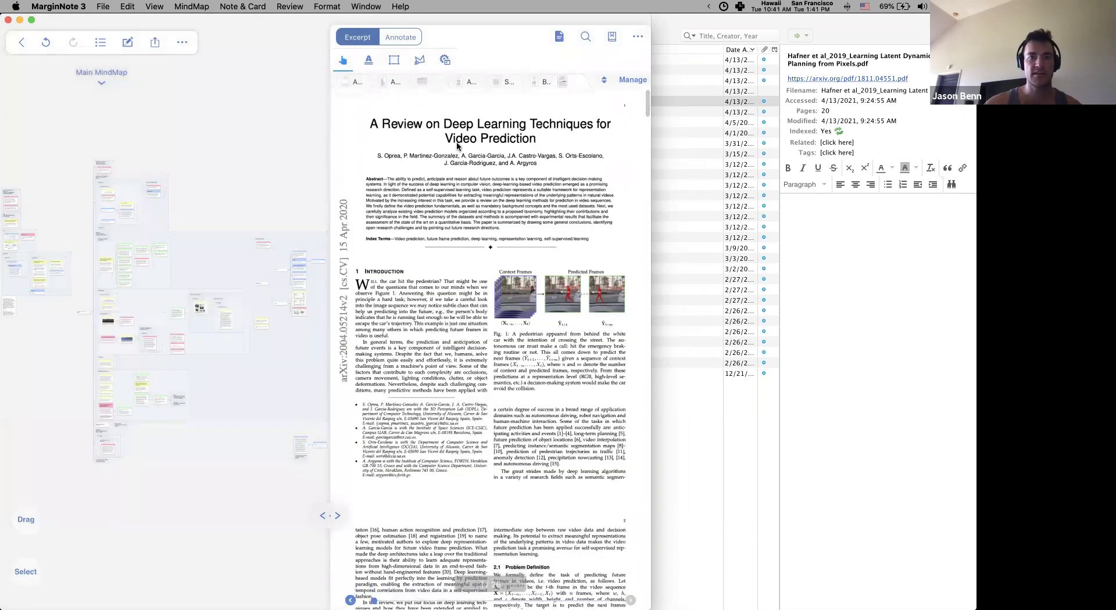
{"action": "scroll", "coordinate": [514, 87], "scroll_direction": "right", "scroll_amount": 5}
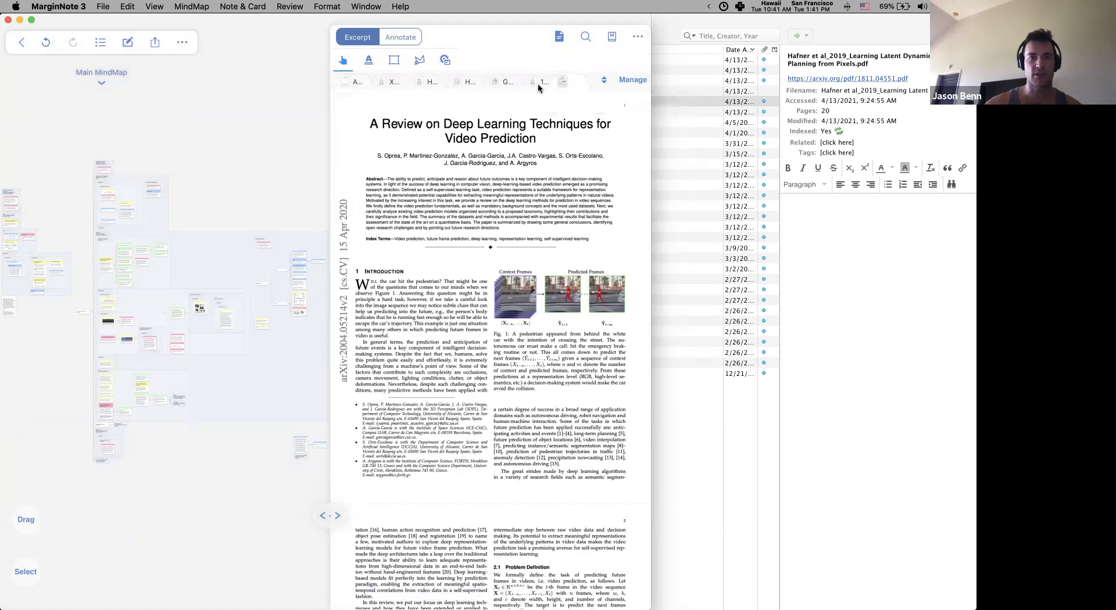
{"action": "left_click", "coordinate": [493, 83]}
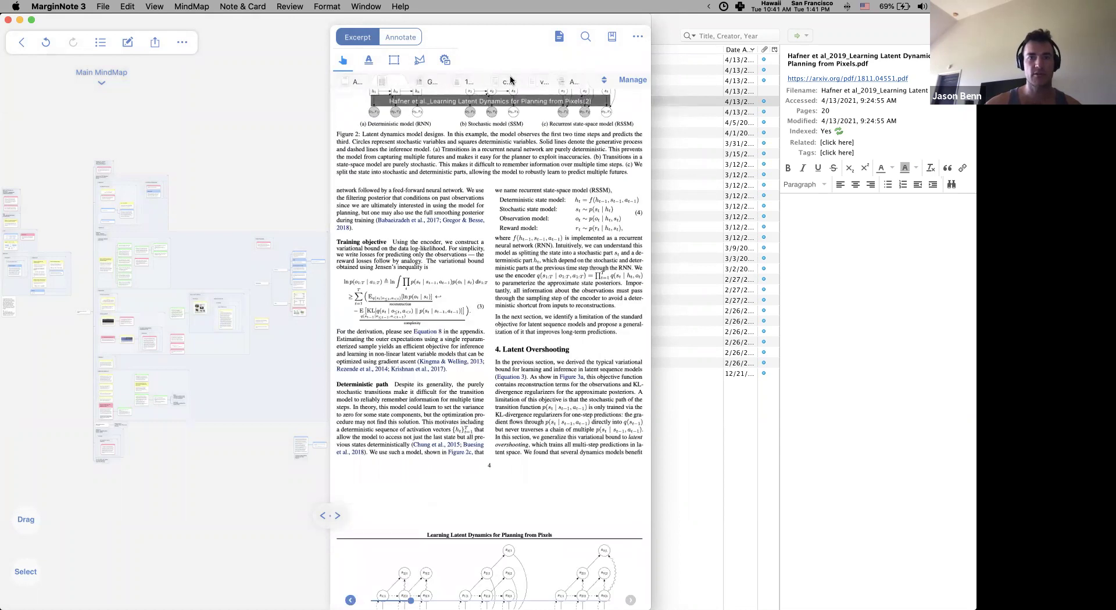
{"action": "left_click", "coordinate": [511, 81]}
{"action": "left_click", "coordinate": [566, 82]}
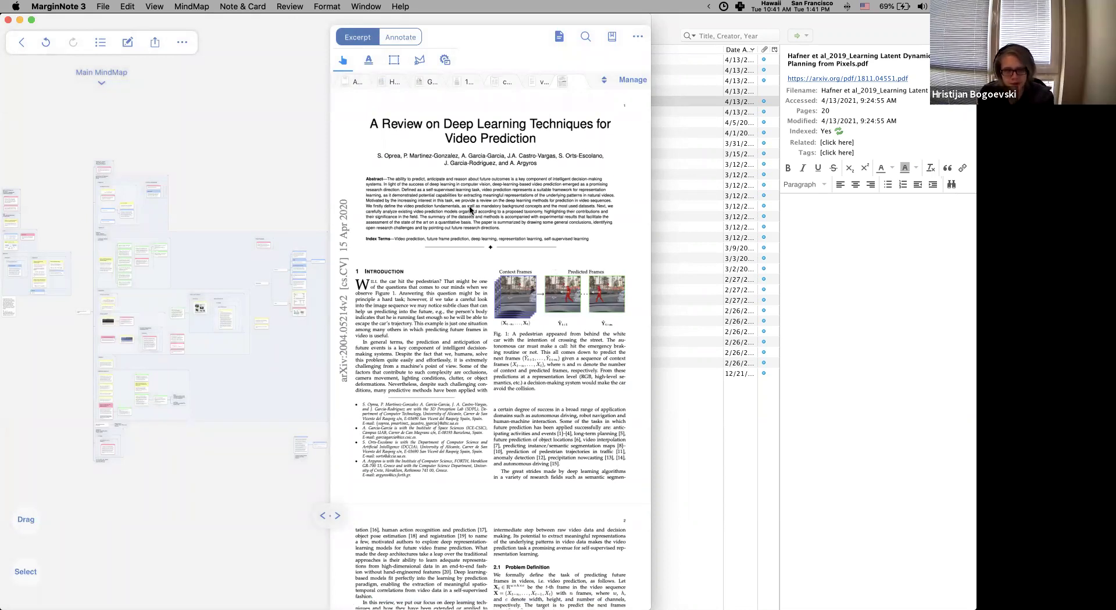
Search the library in the notebook's document manager for the author of "Learning Latent Dynamics for Planning from Pixels"
{"action": "left_click", "coordinate": [632, 80]}
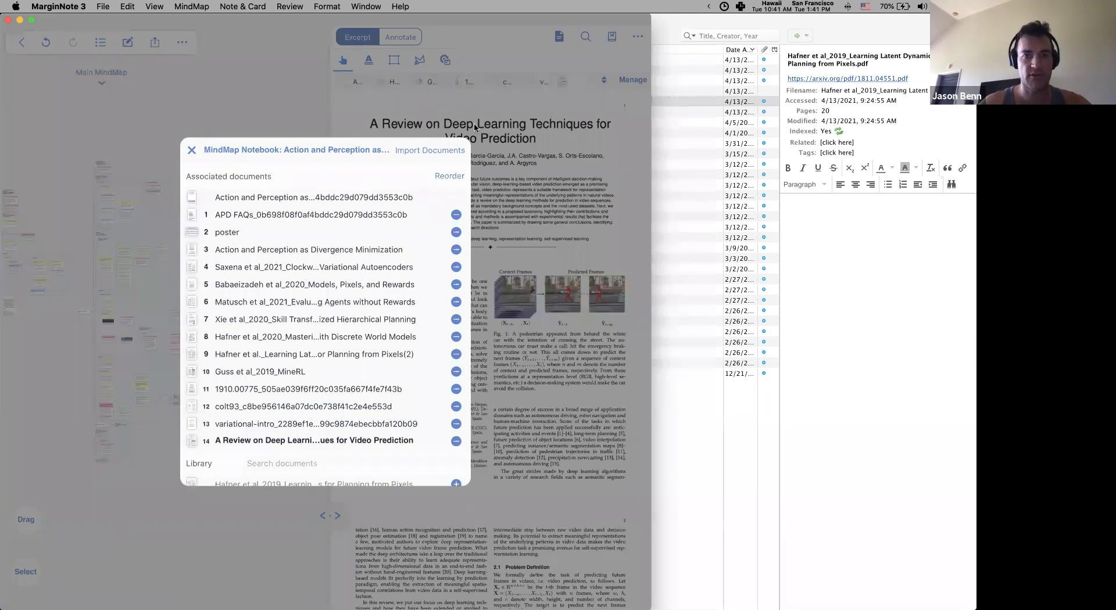
{"action": "left_click", "coordinate": [639, 82]}
{"action": "left_click", "coordinate": [639, 82]}
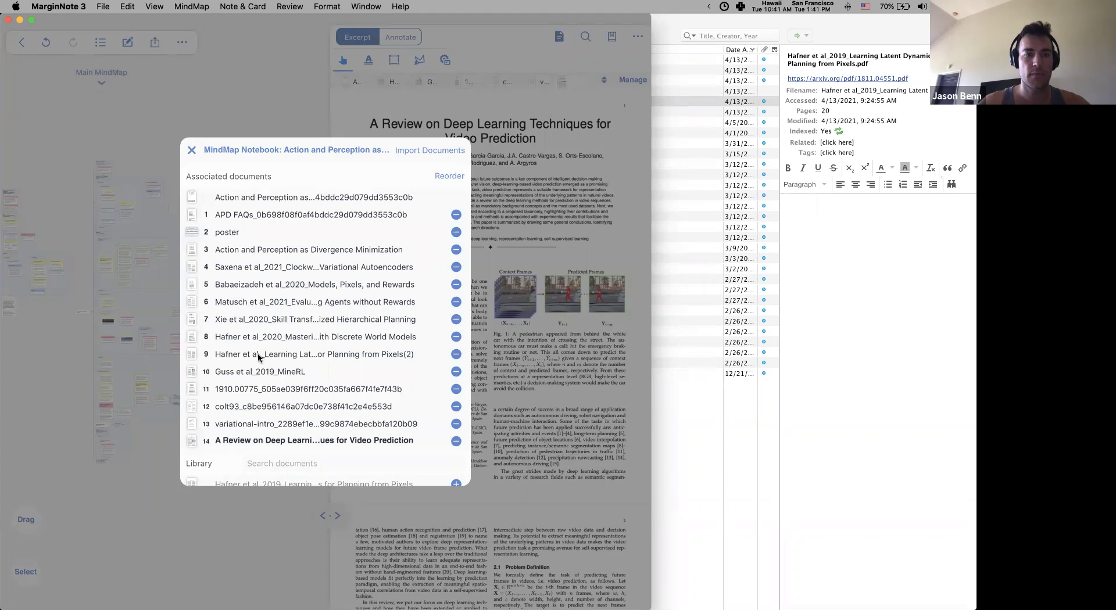
{"action": "scroll", "coordinate": [267, 383], "scroll_direction": "down", "scroll_amount": 2}
{"action": "scroll", "coordinate": [307, 265], "scroll_direction": "down", "scroll_amount": 5}
{"action": "type", "text": "hafner"}
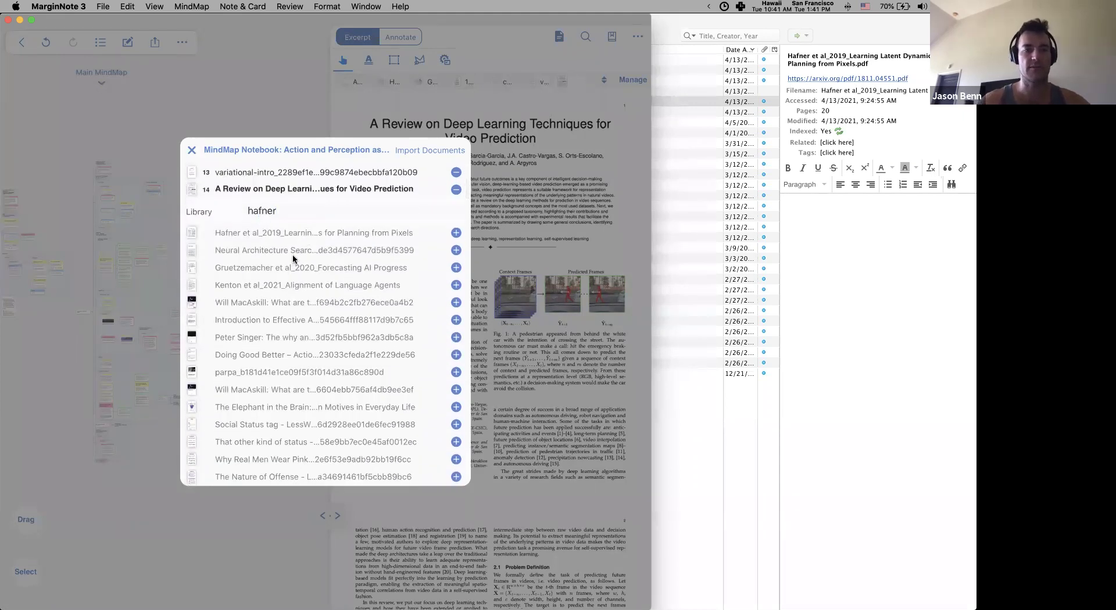
{"action": "key", "text": "Return"}
Remove "A Review on Deep Learning Techniques for Video Prediction" from the notebook's associated documents
{"action": "scroll", "coordinate": [256, 453], "scroll_direction": "down", "scroll_amount": 3}
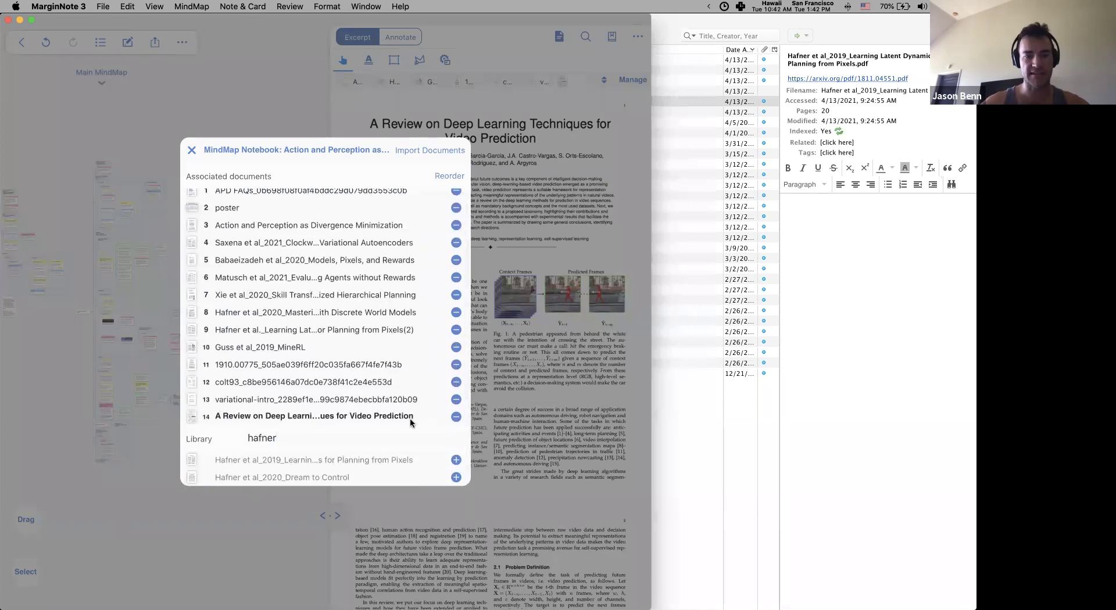
{"action": "left_click", "coordinate": [457, 418]}
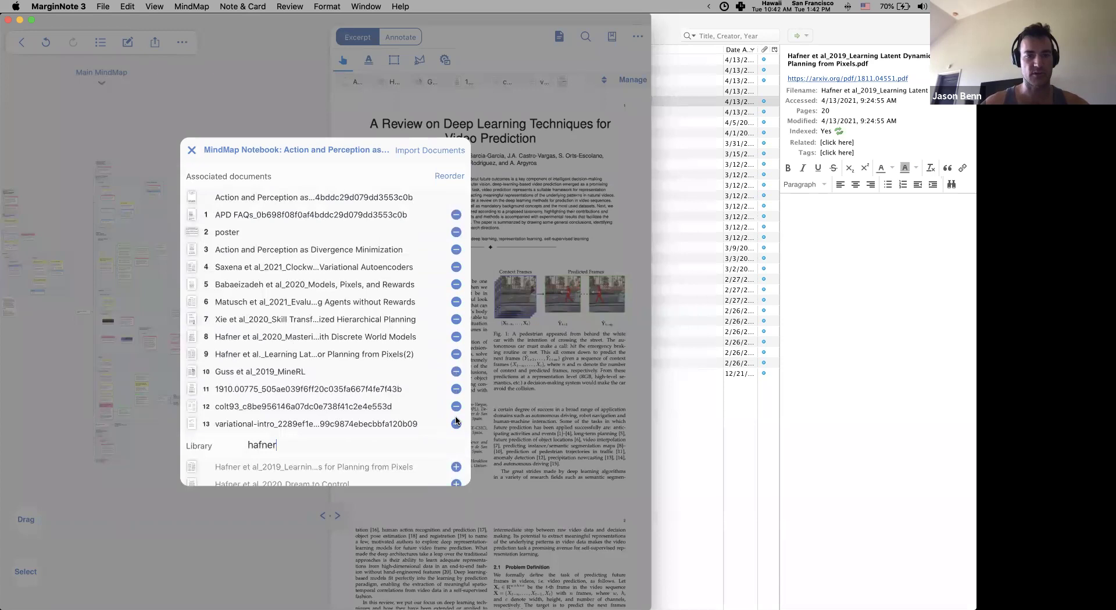
Close the notebook's document manager and bring up the Roam Research outline in Chrome beside MarginNote
{"action": "left_click", "coordinate": [602, 211]}
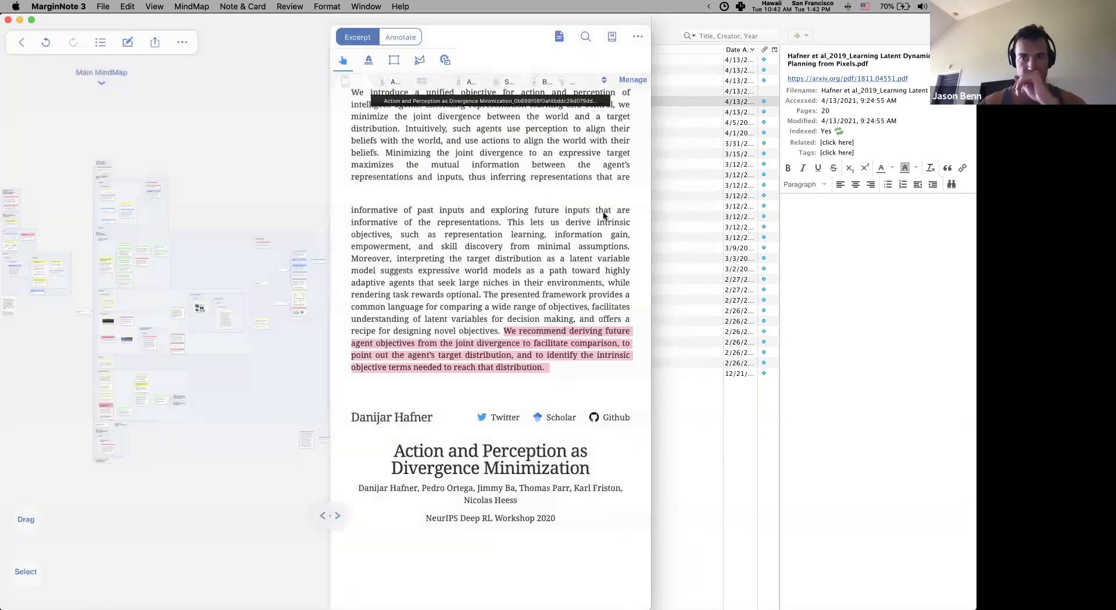
{"action": "key", "text": "super+Tab"}
{"action": "key", "text": "super+Tab"}
{"action": "key", "text": "super+Tab"}
{"action": "key", "text": "super+Tab"}
{"action": "key", "text": "super+Tab"}
{"action": "key", "text": "super+Tab"}
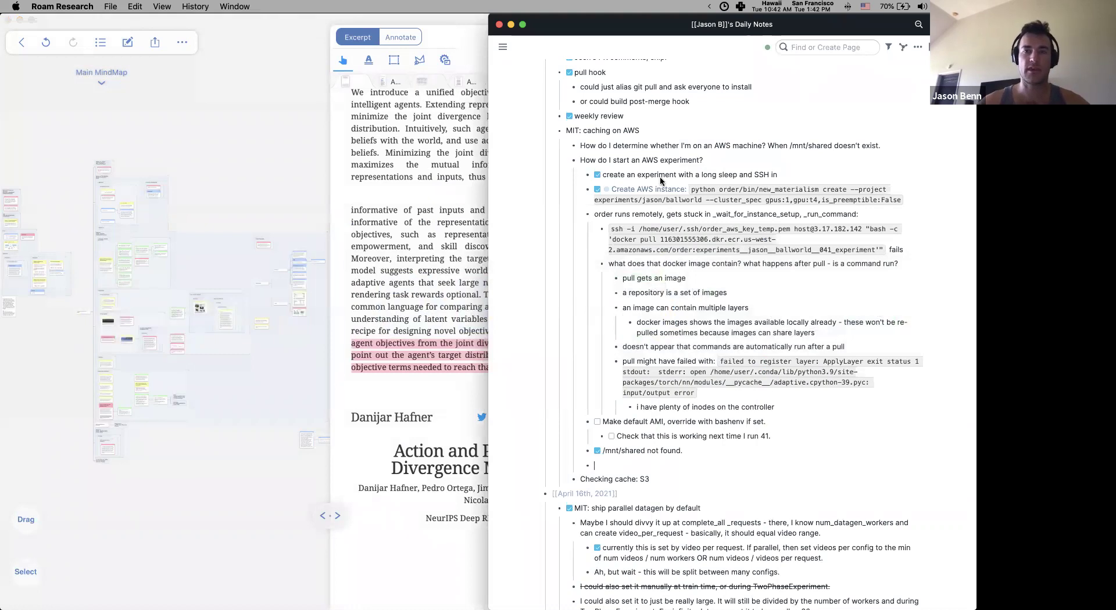
{"action": "key", "text": "super+Tab"}
{"action": "key", "text": "super+Tab"}
{"action": "key", "text": "super+Tab"}
{"action": "key", "text": "super+Tab"}
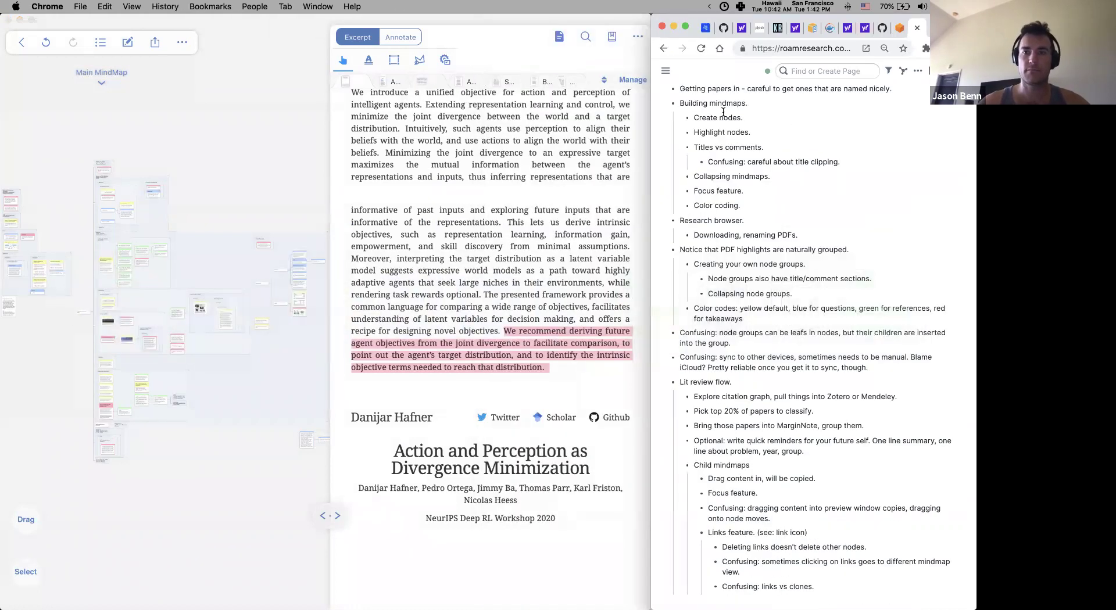
{"action": "left_click", "coordinate": [437, 228]}
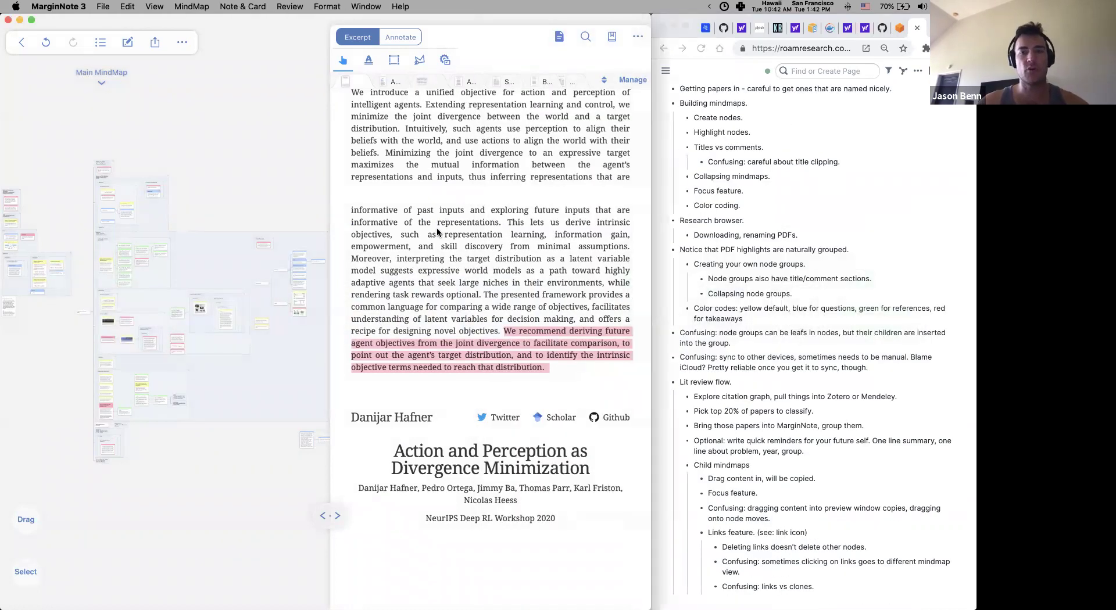
Highlight "semantically similar observations into the same bucket" under Information gain in "Evaluating Agents without Rewards" and locate its note in the mindmap
{"action": "scroll", "coordinate": [204, 307], "scroll_direction": "up", "scroll_amount": 5}
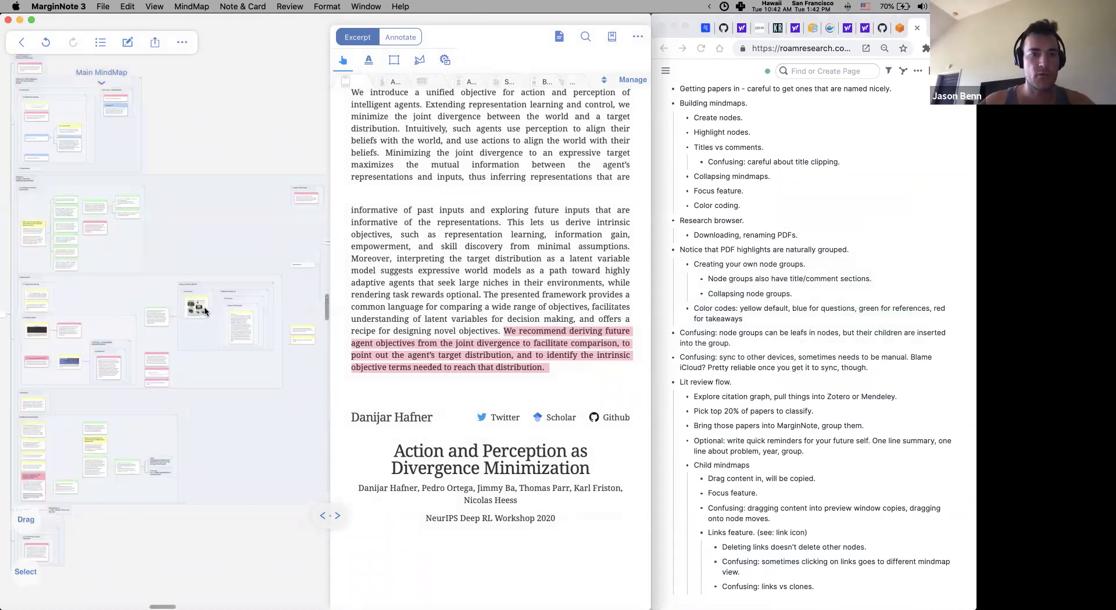
{"action": "left_click", "coordinate": [346, 79]}
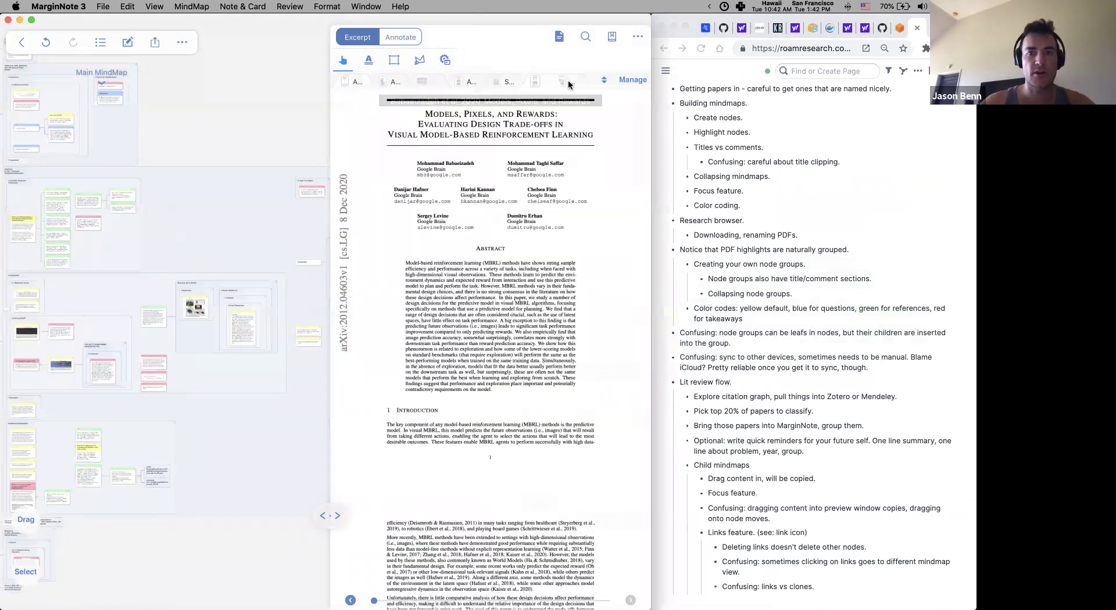
{"action": "left_click_drag", "start_coordinate": [383, 297], "coordinate": [399, 303]}
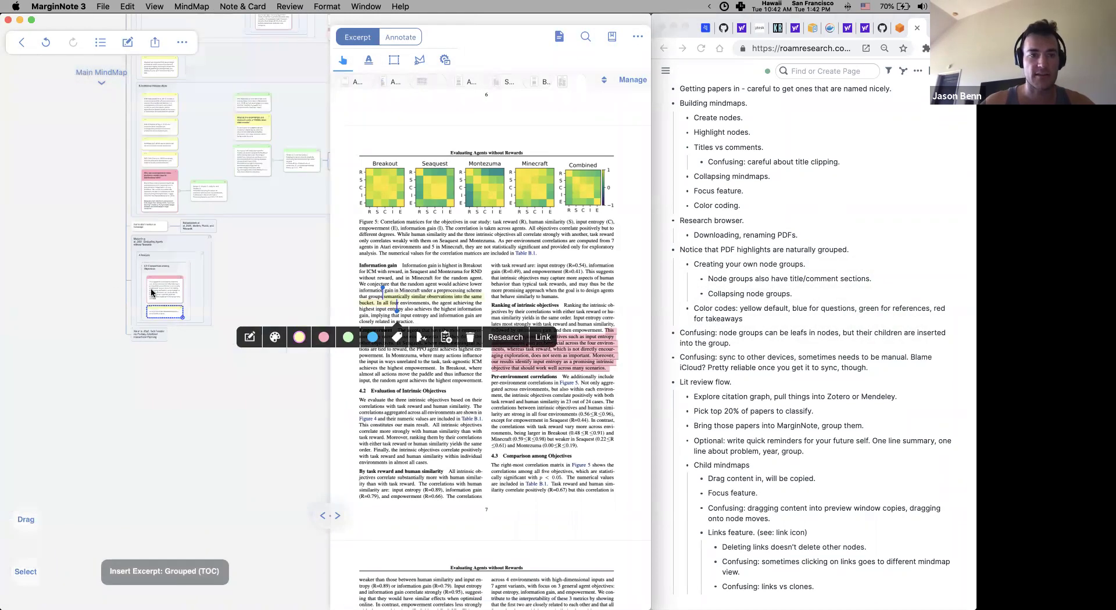
{"action": "scroll", "coordinate": [162, 259], "scroll_direction": "up", "scroll_amount": 5}
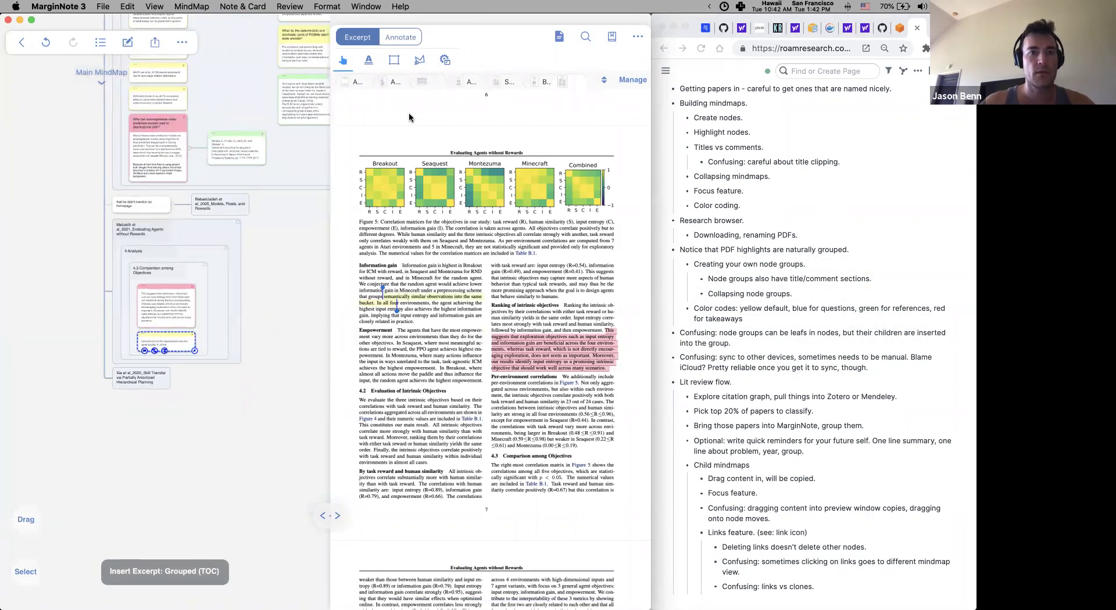
Look at the excerpt settings and the available auto insertion positions for new mindmap notes, keeping the current choice
{"action": "left_click", "coordinate": [445, 60]}
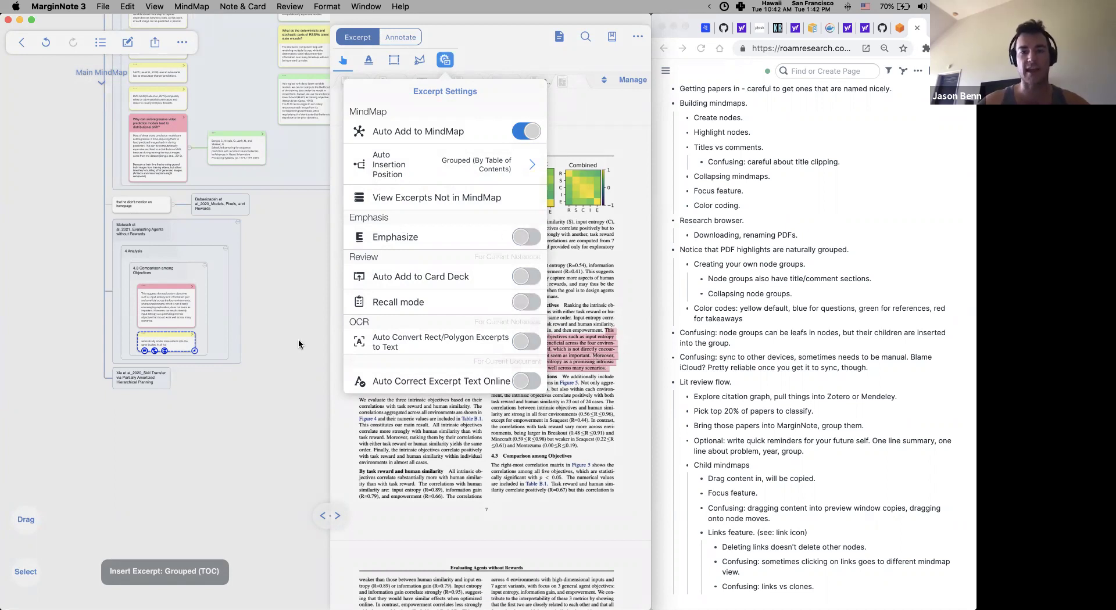
{"action": "left_click", "coordinate": [438, 169]}
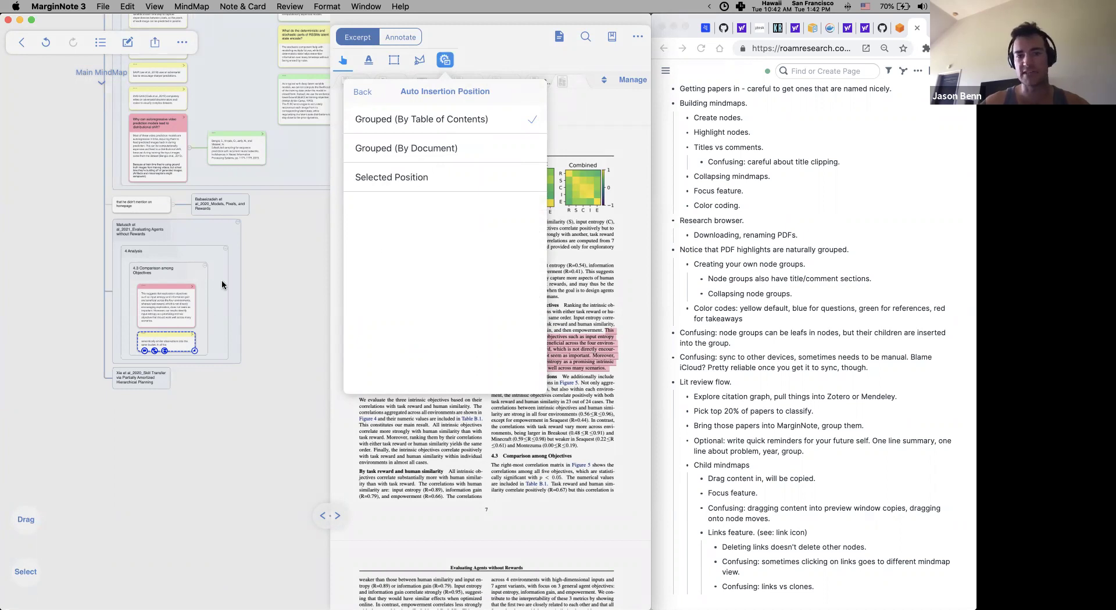
{"action": "left_click", "coordinate": [250, 296]}
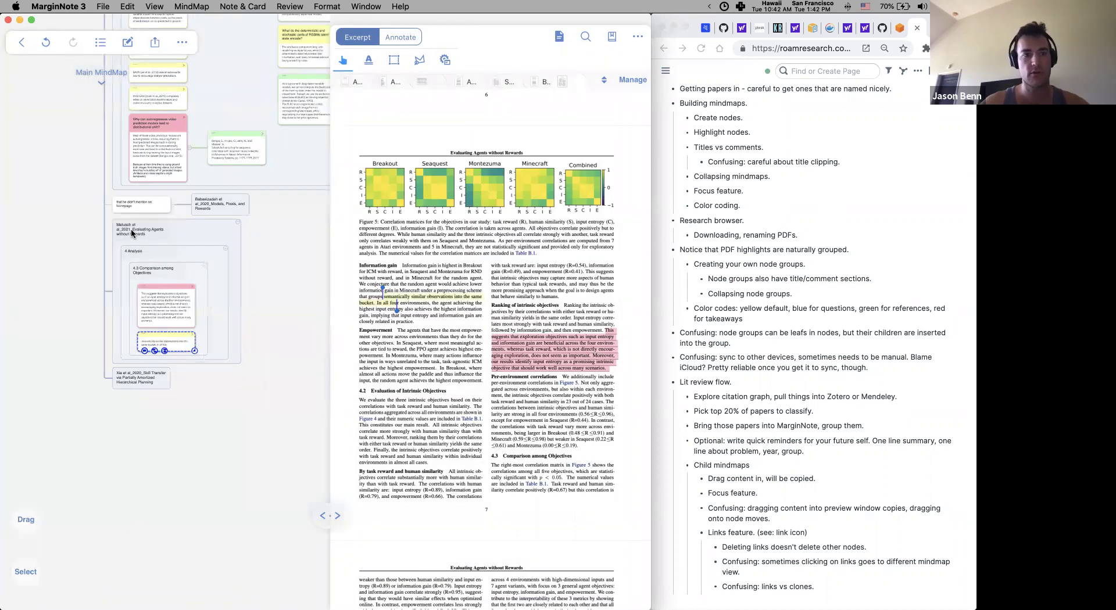
Open the "Skill Transfer via Partially Amortized Hierarchical Planning" paper from its mindmap node, leaving the node deselected
{"action": "left_click", "coordinate": [186, 226]}
{"action": "left_click", "coordinate": [133, 382]}
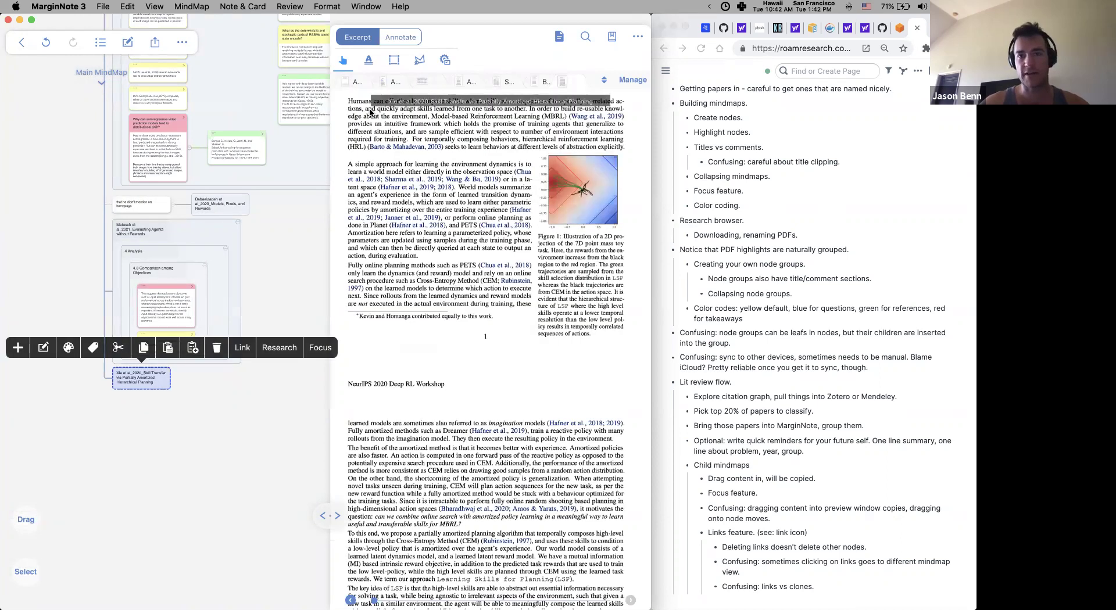
{"action": "left_click", "coordinate": [214, 451]}
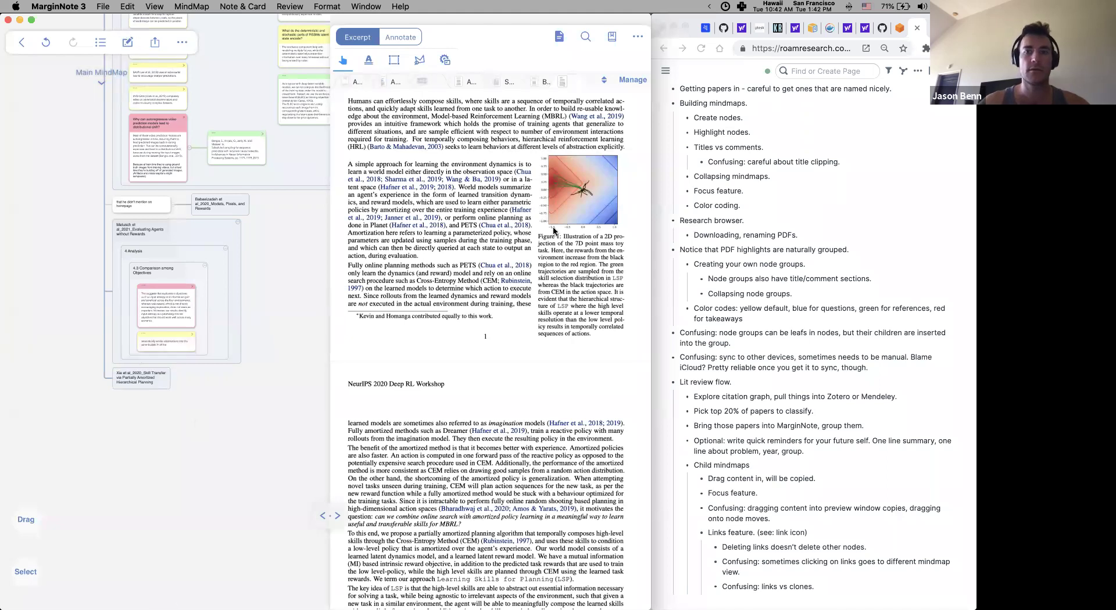
Give the pink excerpt note in the "4.3 Comparison among Objectives" group the title "title"
{"action": "scroll", "coordinate": [317, 240], "scroll_direction": "up", "scroll_amount": 2}
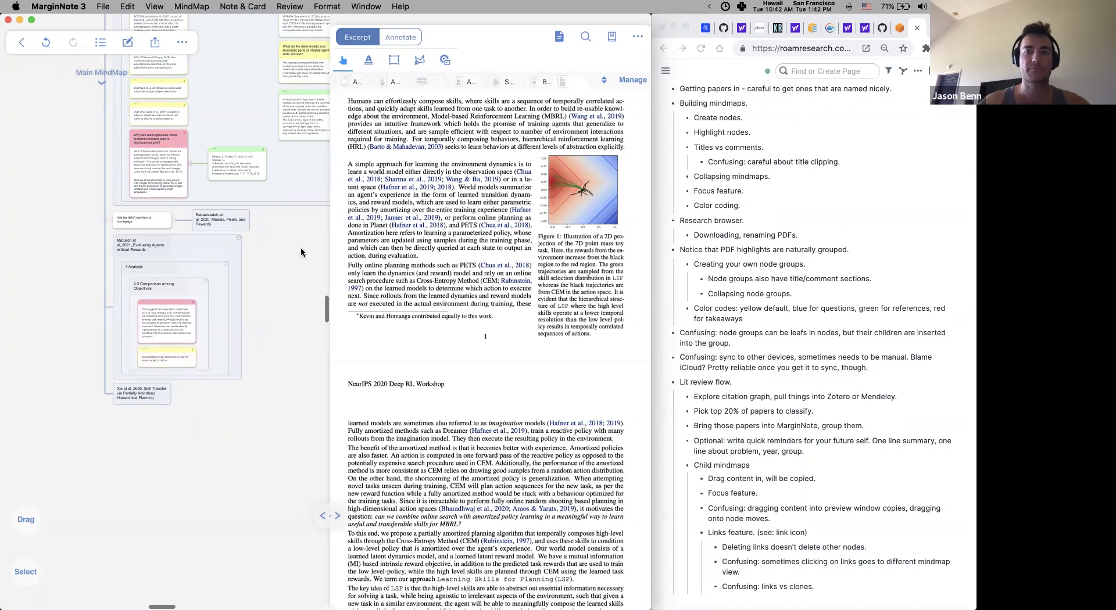
{"action": "scroll", "coordinate": [176, 329], "scroll_direction": "up", "scroll_amount": 5}
{"action": "left_click", "coordinate": [176, 330]}
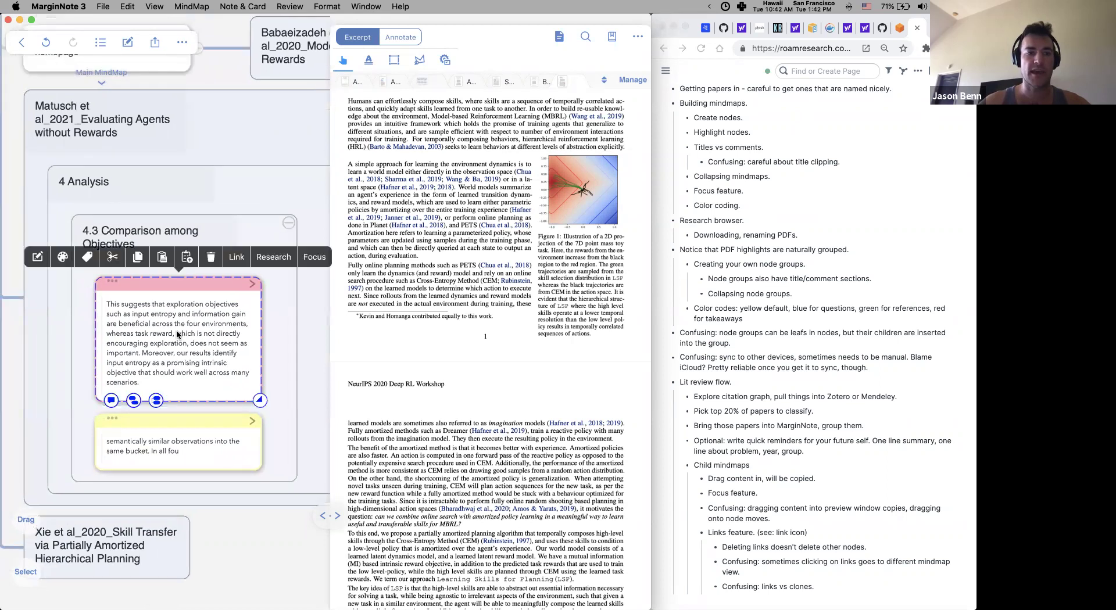
{"action": "double_click", "coordinate": [133, 289]}
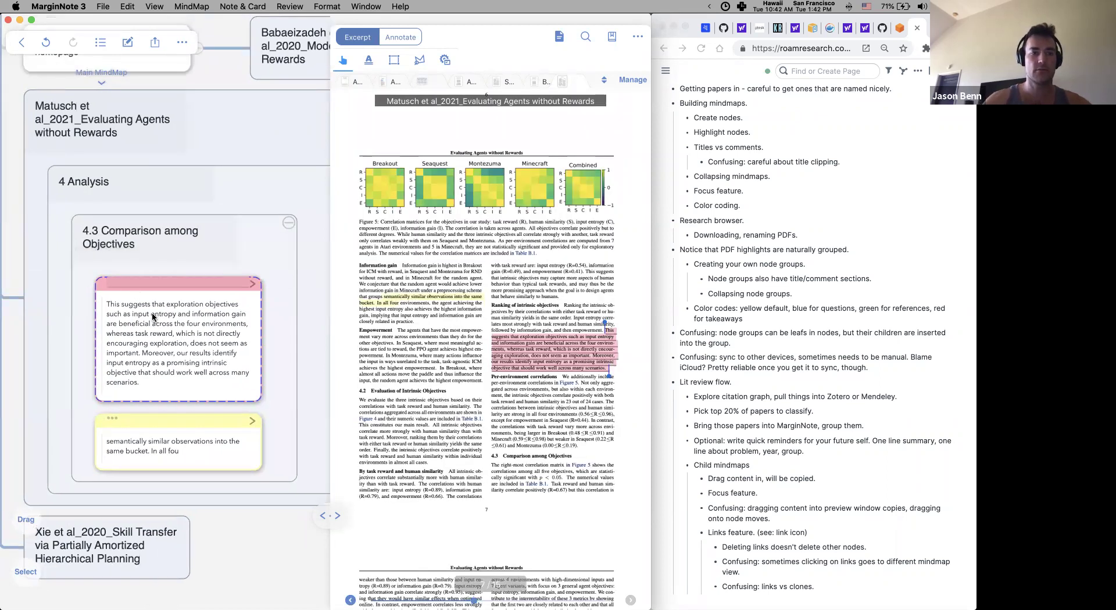
{"action": "type", "text": "title"}
{"action": "left_click", "coordinate": [171, 349]}
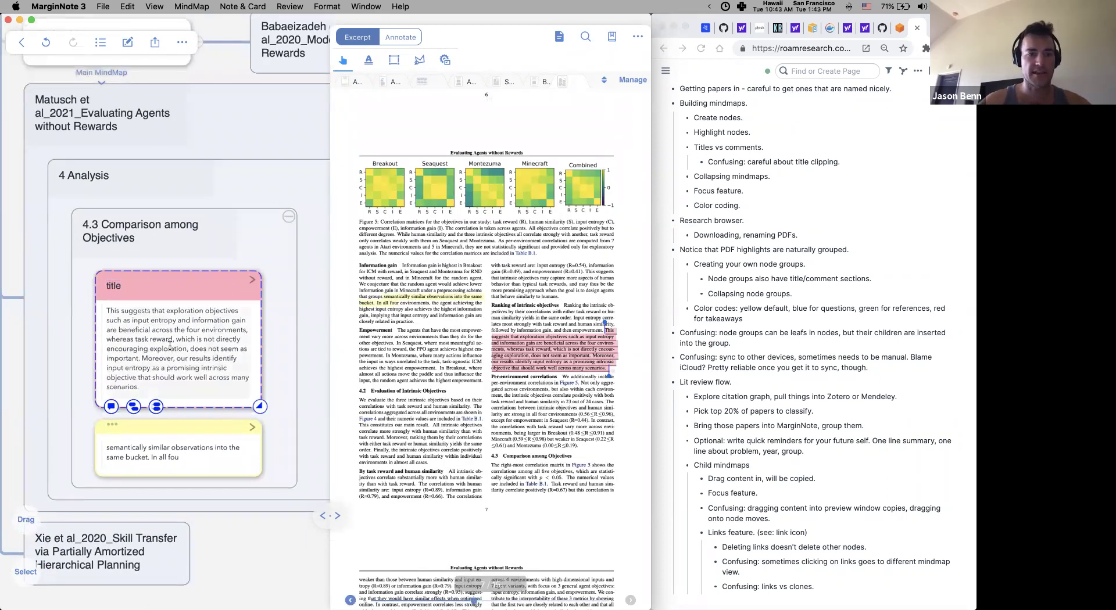
Add the text "editable" on a new line below the excerpt in the pink note
{"action": "left_click", "coordinate": [171, 389]}
{"action": "key", "text": "Return"}
{"action": "type", "text": "editable"}
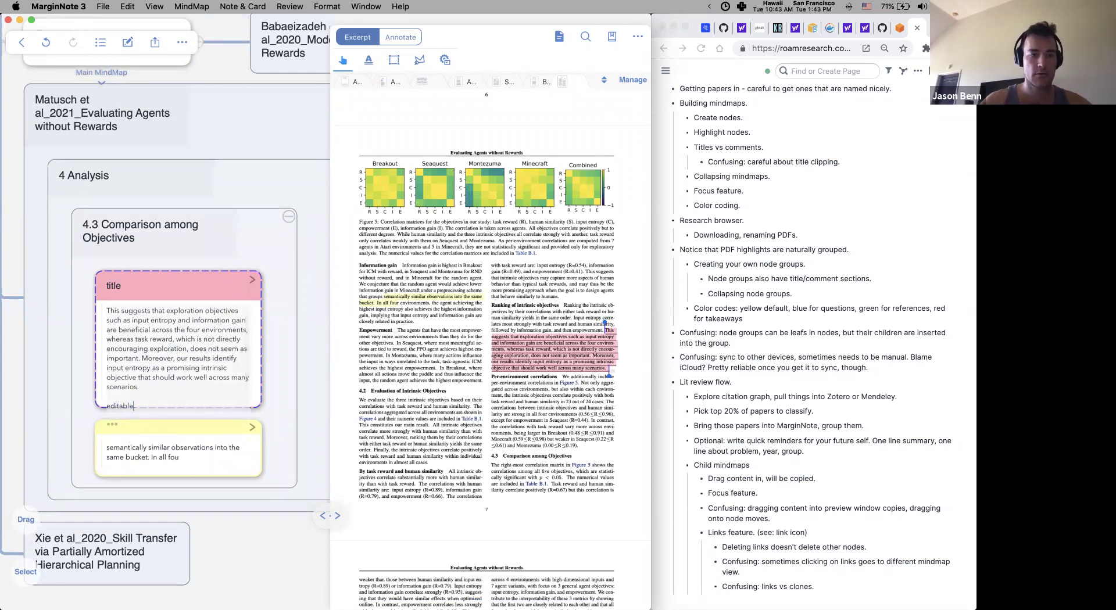
{"action": "left_click", "coordinate": [209, 352]}
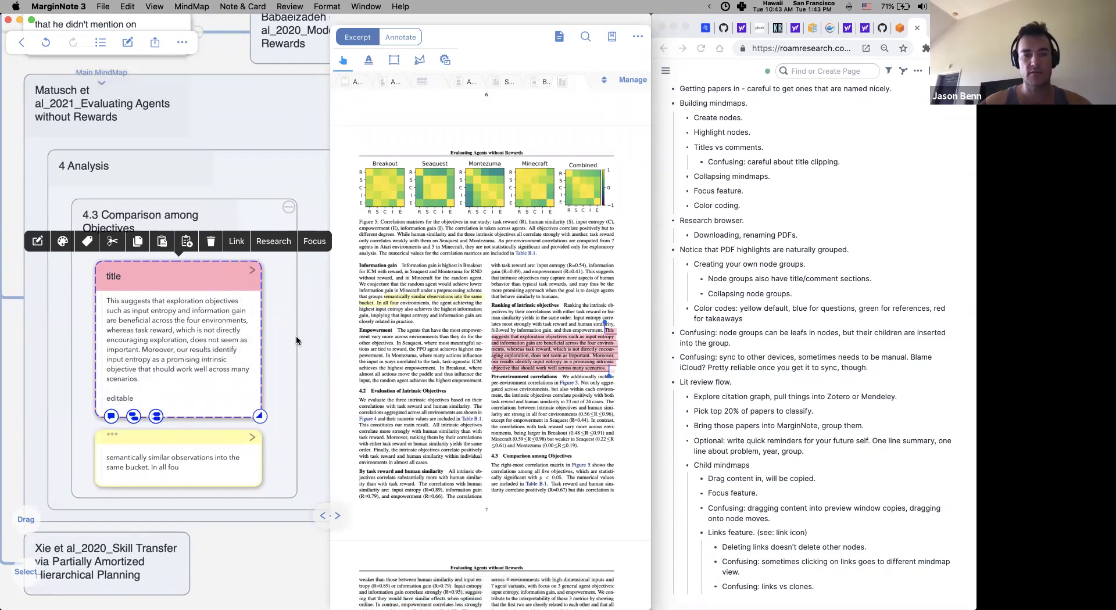
Add a child node named "new node" to the "4.3 Comparison among Objectives" group and leave it deselected
{"action": "left_click", "coordinate": [283, 373]}
{"action": "left_click", "coordinate": [102, 356]}
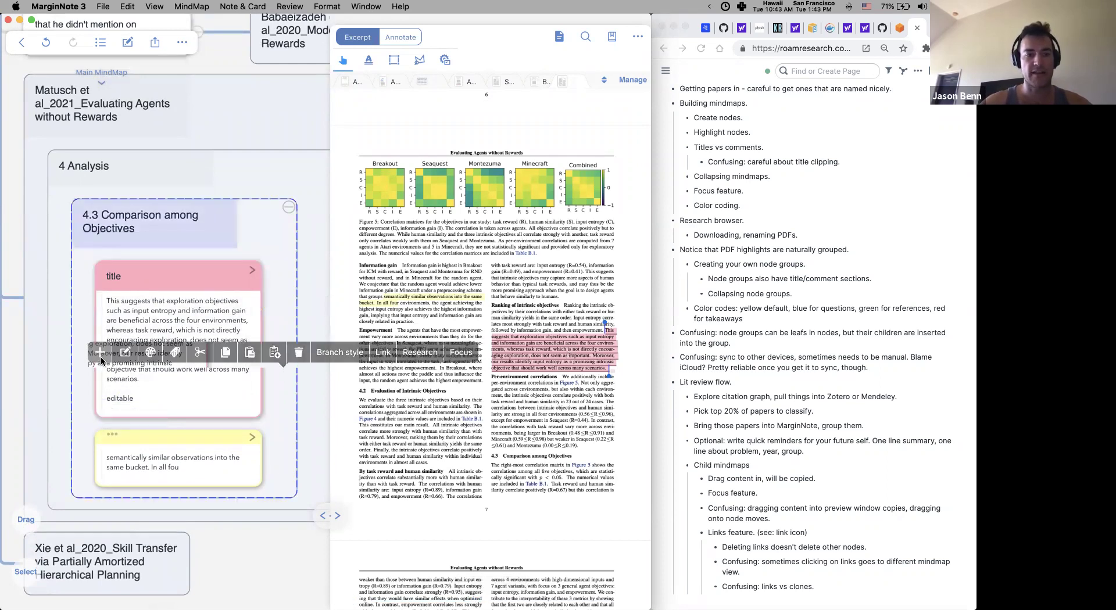
{"action": "type", "text": "new node"}
{"action": "left_click", "coordinate": [175, 403]}
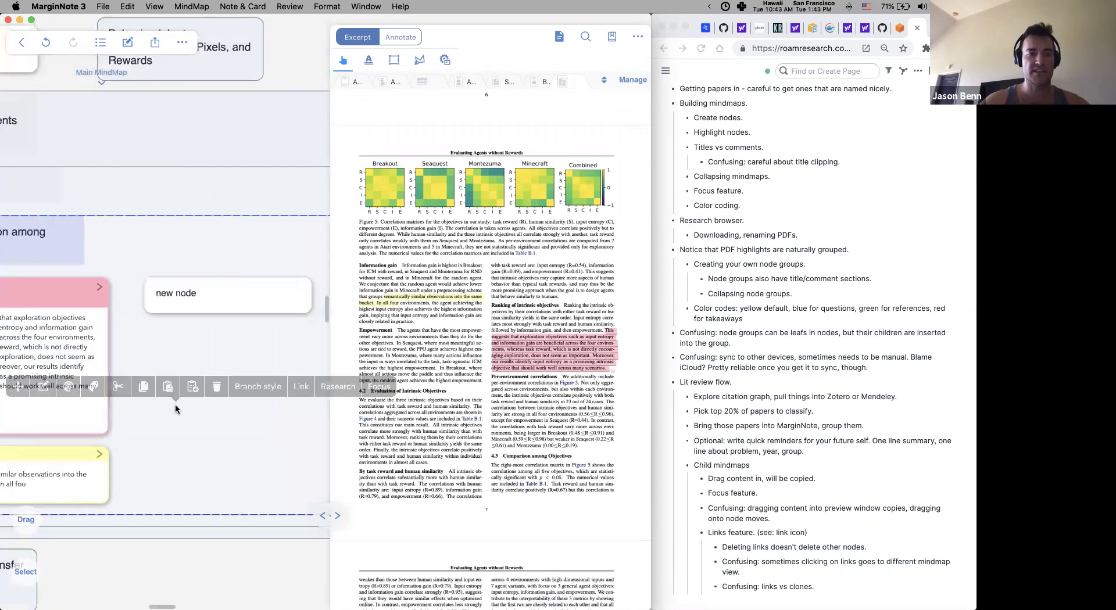
{"action": "left_click", "coordinate": [284, 303]}
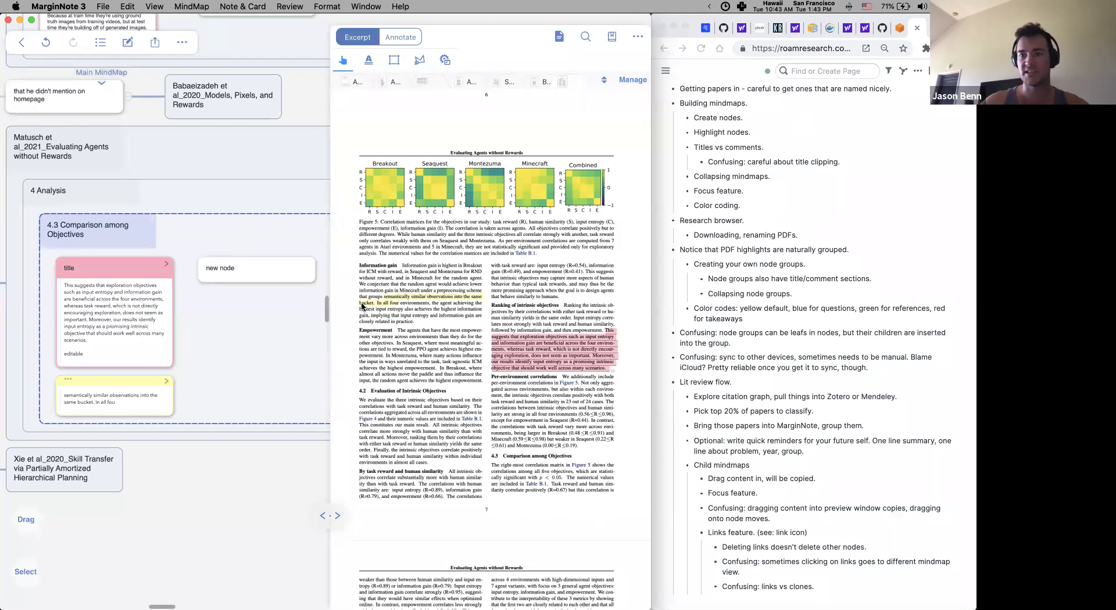
{"action": "left_click", "coordinate": [248, 280]}
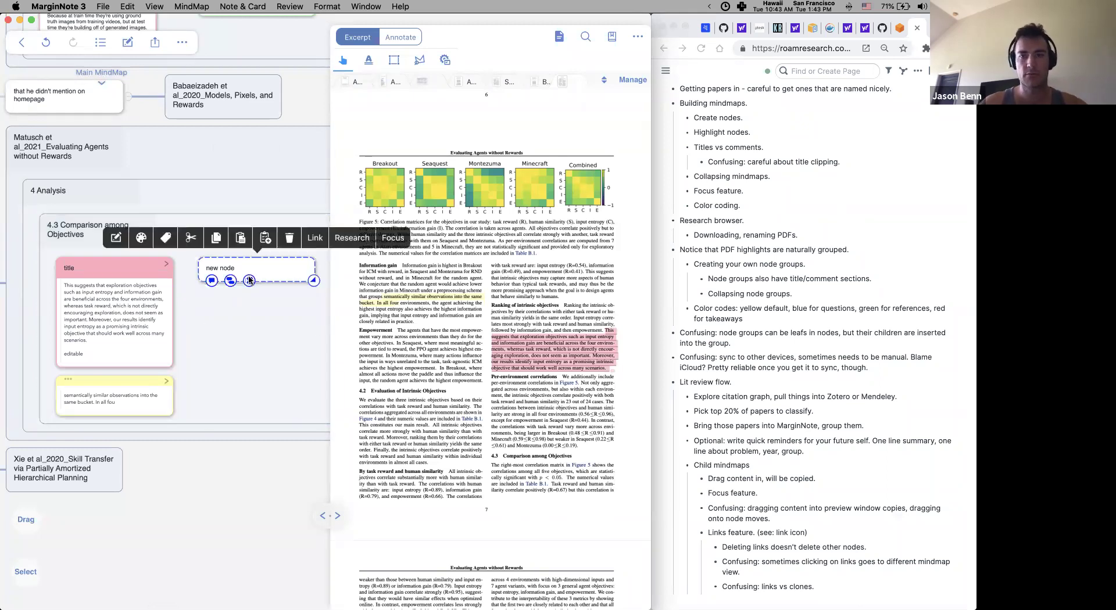
{"action": "left_click", "coordinate": [256, 563]}
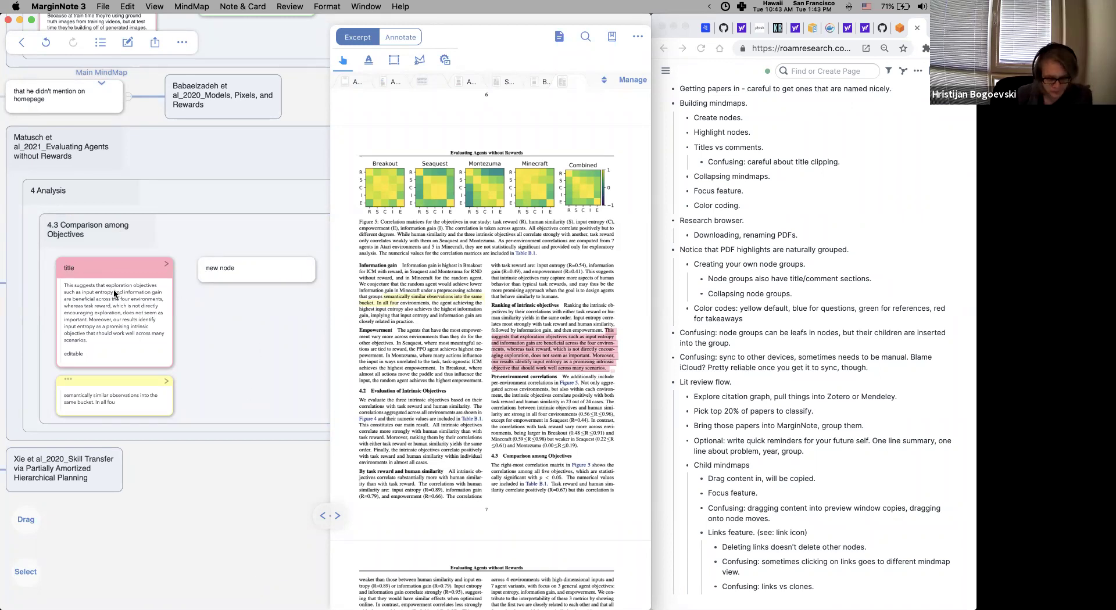
Collapse the "Evaluating Agents without Rewards" group in the mindmap
{"action": "scroll", "coordinate": [114, 292], "scroll_direction": "down", "scroll_amount": 5}
{"action": "left_click", "coordinate": [281, 200]}
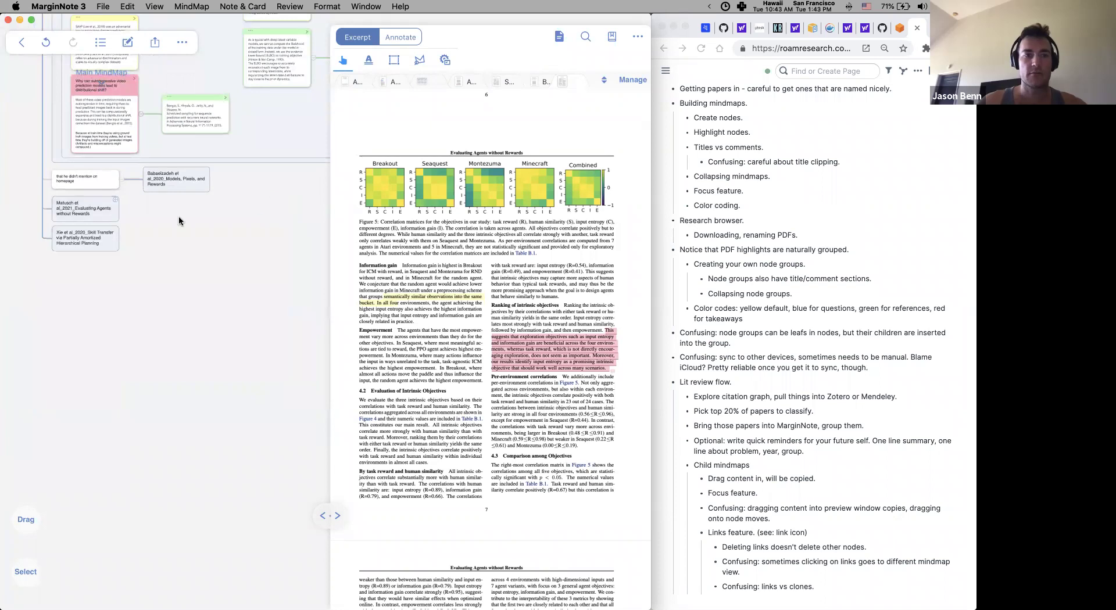
Collapse the large branch of paper groups attached to the white text node and expand it again
{"action": "scroll", "coordinate": [179, 215], "scroll_direction": "up", "scroll_amount": 10}
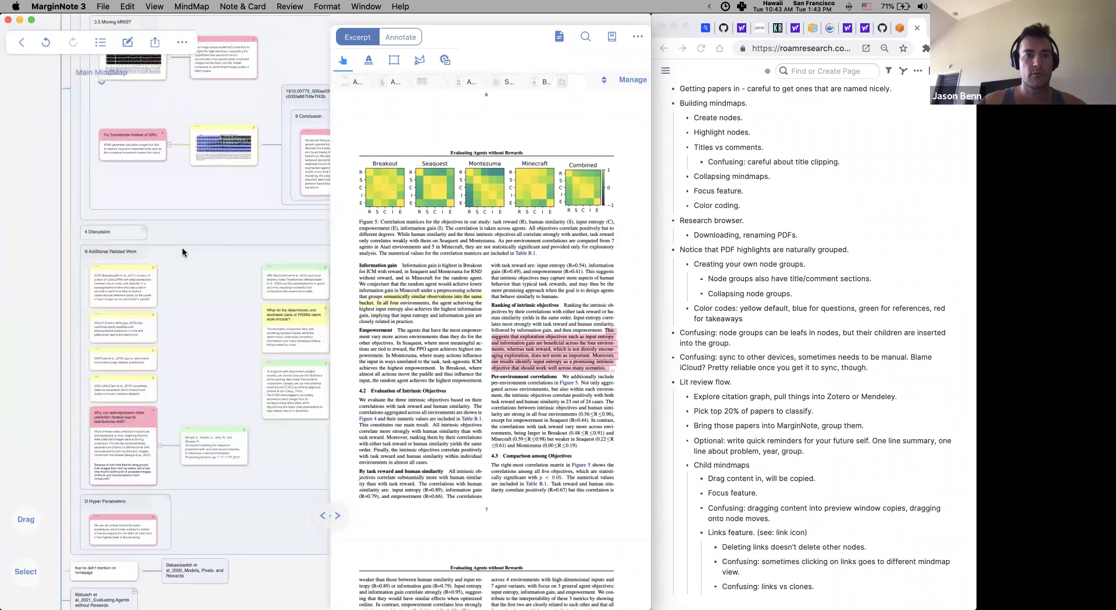
{"action": "scroll", "coordinate": [192, 247], "scroll_direction": "down", "scroll_amount": 5}
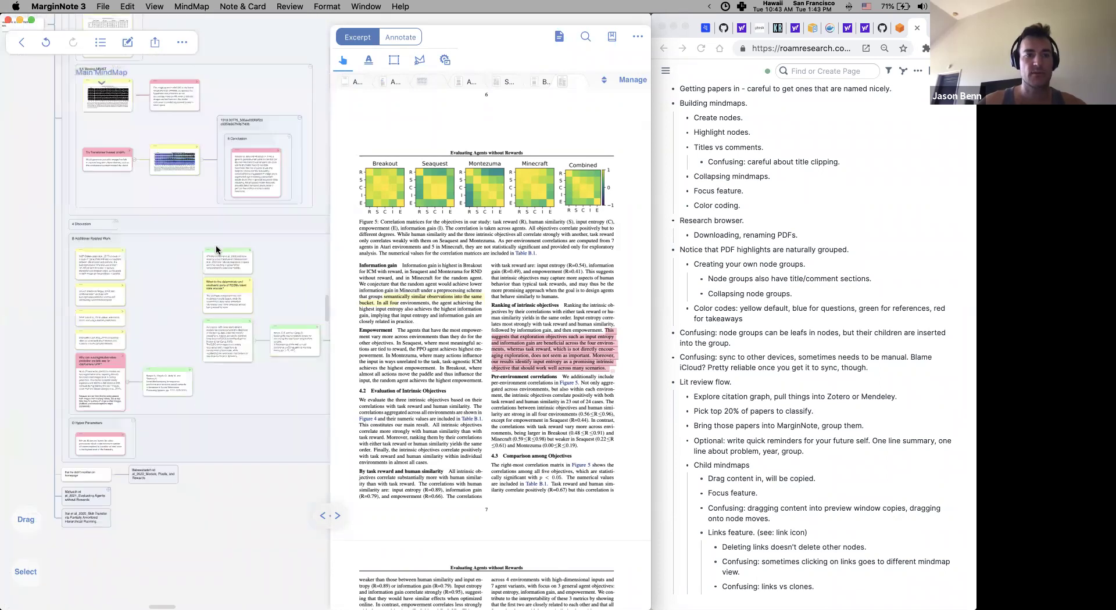
{"action": "scroll", "coordinate": [216, 250], "scroll_direction": "down", "scroll_amount": 5}
{"action": "scroll", "coordinate": [216, 250], "scroll_direction": "up", "scroll_amount": 5}
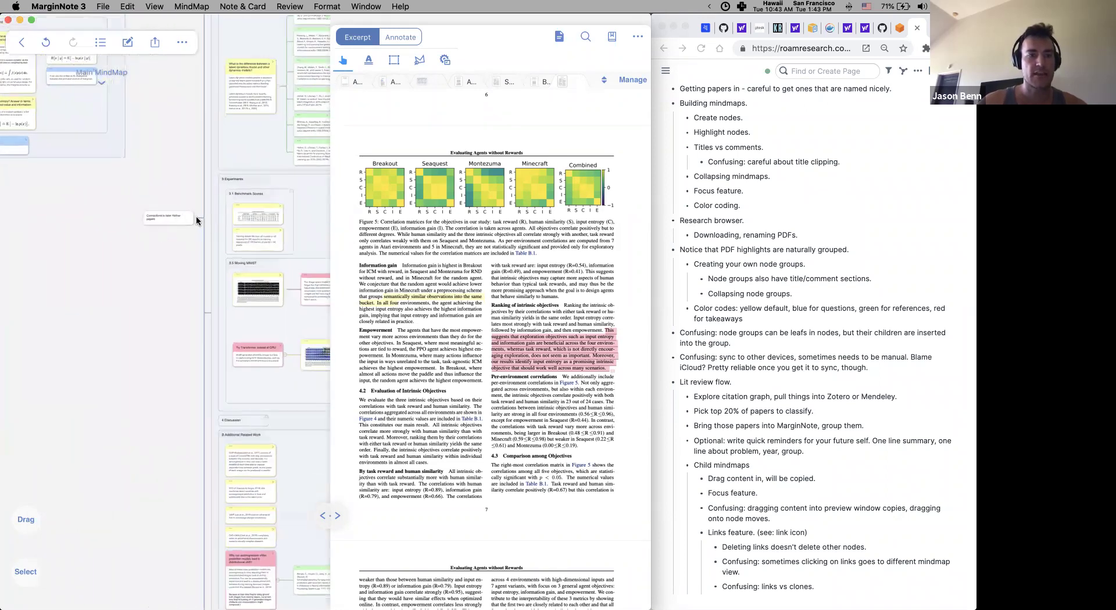
{"action": "scroll", "coordinate": [192, 220], "scroll_direction": "down", "scroll_amount": 5}
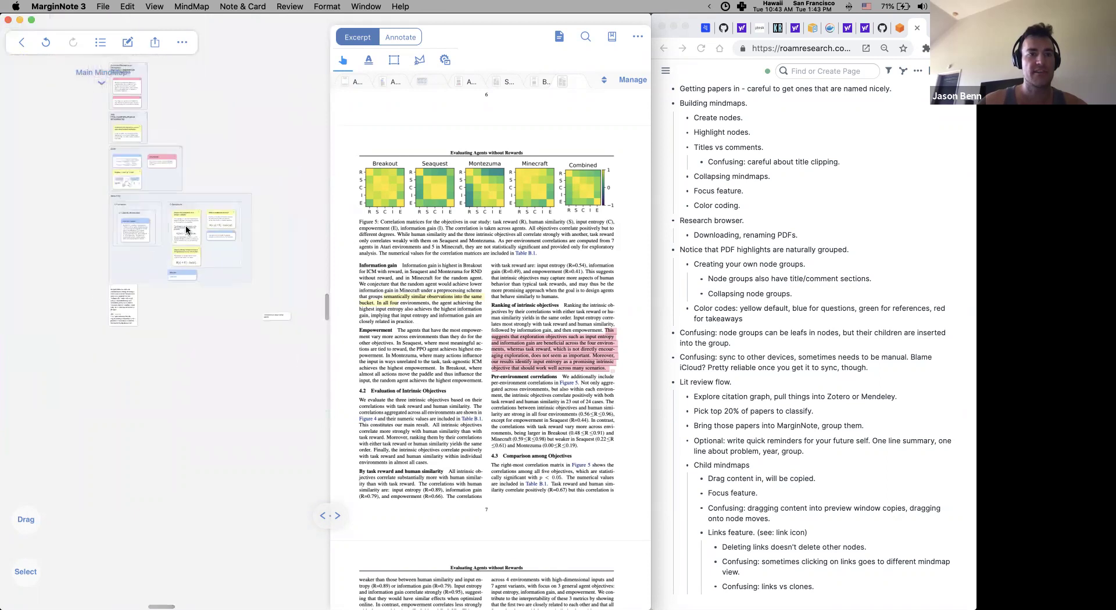
{"action": "scroll", "coordinate": [186, 230], "scroll_direction": "right", "scroll_amount": 3}
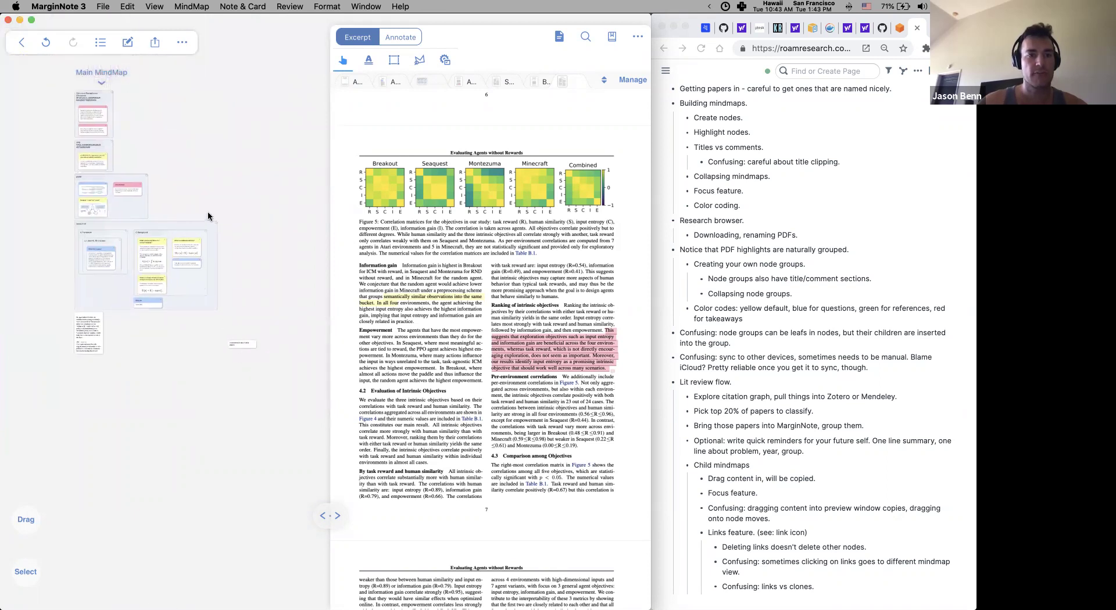
{"action": "scroll", "coordinate": [208, 217], "scroll_direction": "up", "scroll_amount": 2}
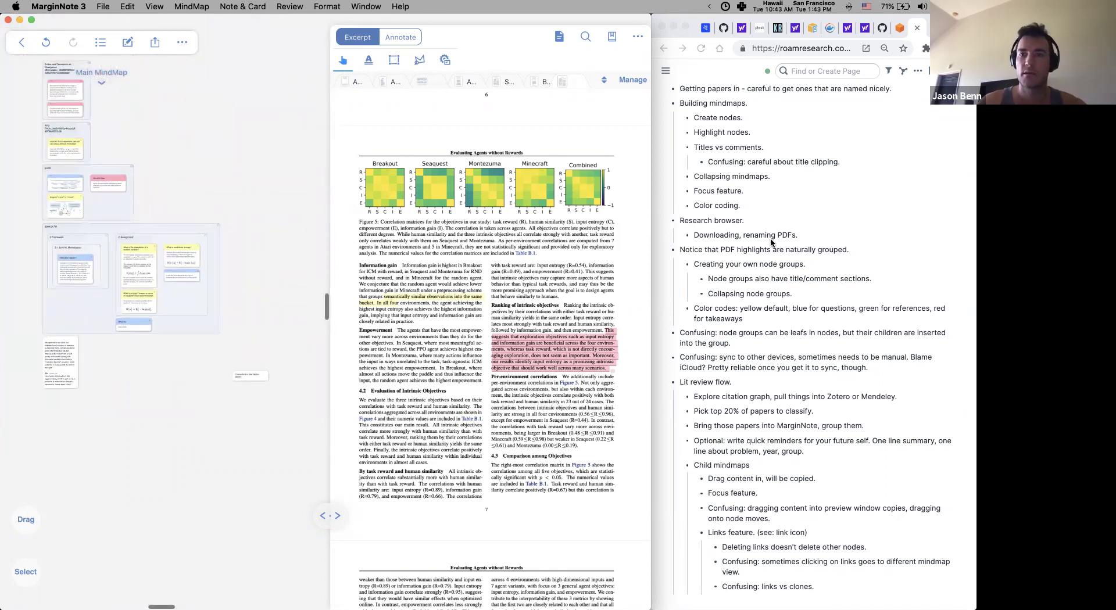
{"action": "left_click", "coordinate": [271, 377]}
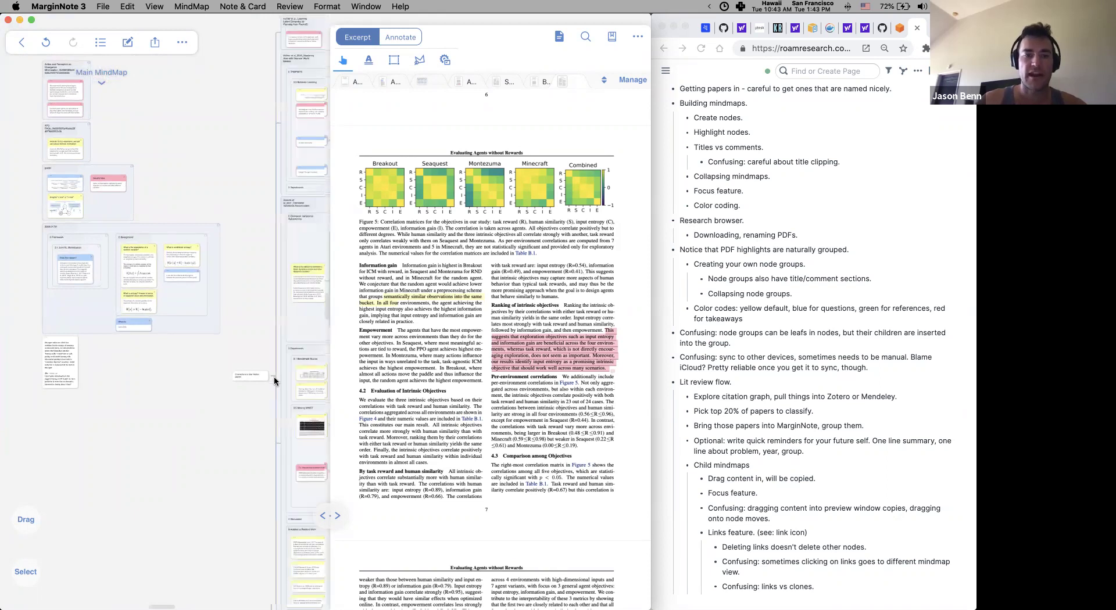
Examine the source passages of several green reference notes and their yellow parent note in the "Clockwork Variational Autoencoders" branch
{"action": "scroll", "coordinate": [175, 390], "scroll_direction": "right", "scroll_amount": 5}
{"action": "scroll", "coordinate": [87, 210], "scroll_direction": "down", "scroll_amount": 3}
{"action": "left_click", "coordinate": [92, 192]}
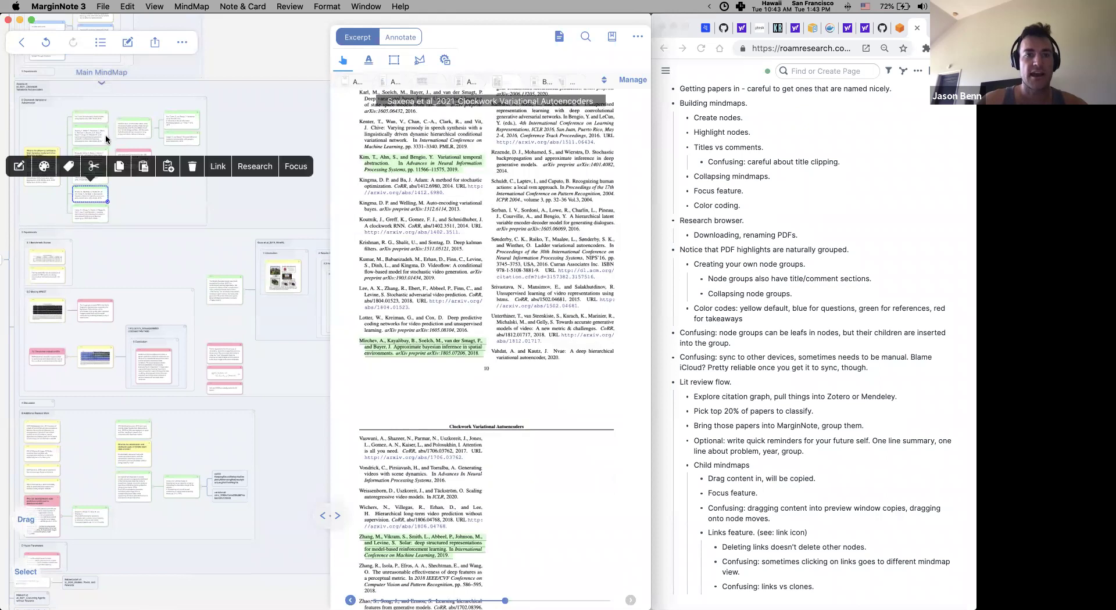
{"action": "left_click", "coordinate": [93, 134]}
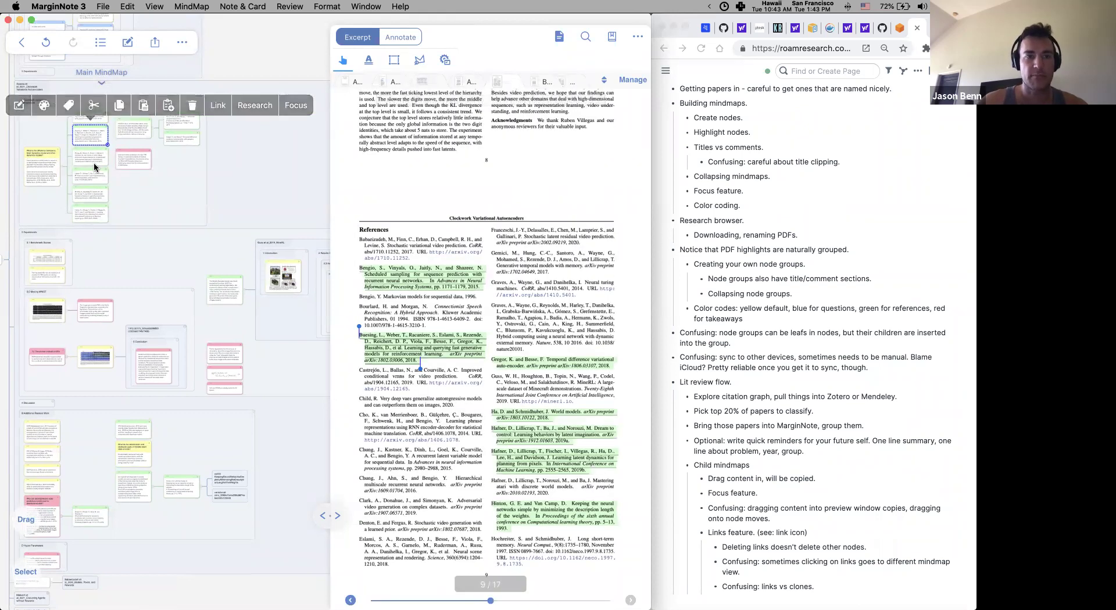
{"action": "left_click", "coordinate": [96, 170]}
{"action": "left_click", "coordinate": [42, 179]}
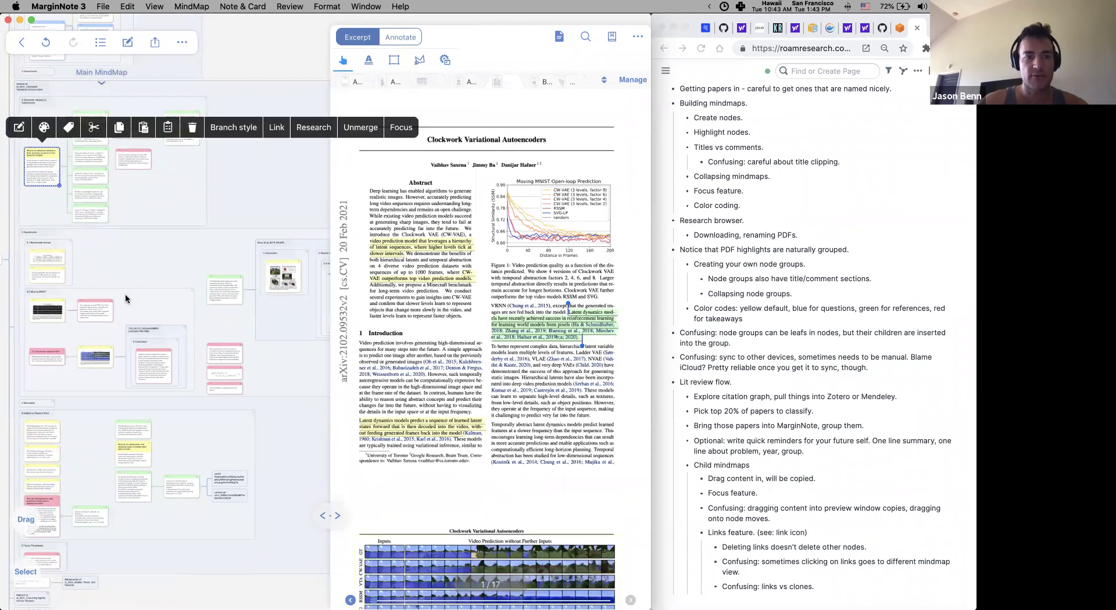
Show the source passage of the pink note beside the Figure 6 excerpt, and view and close that excerpt's highlight color choices
{"action": "left_click", "coordinate": [105, 309]}
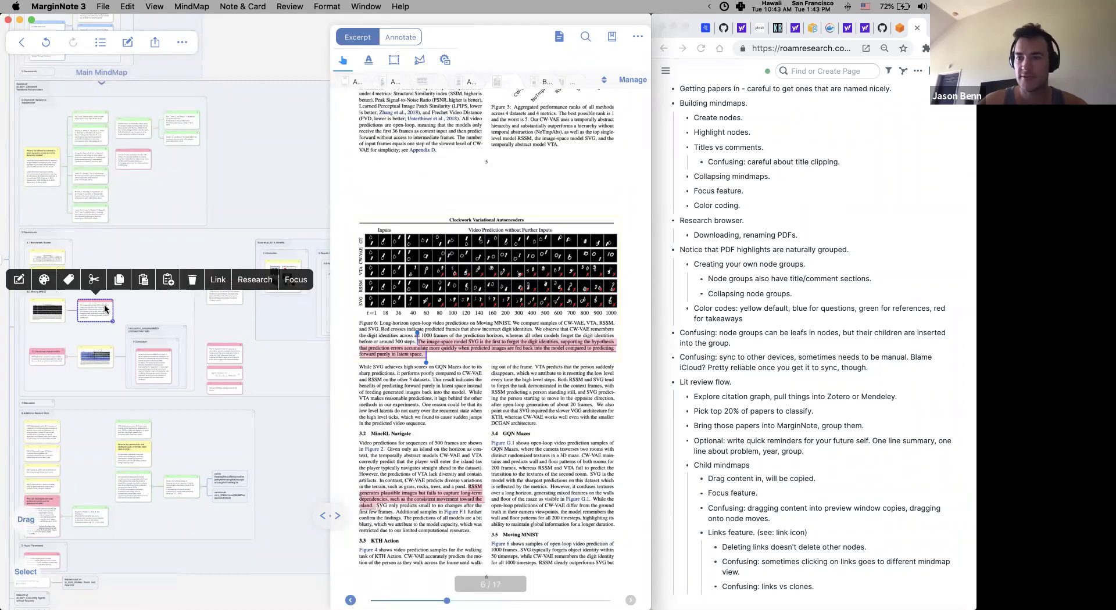
{"action": "left_click", "coordinate": [457, 348]}
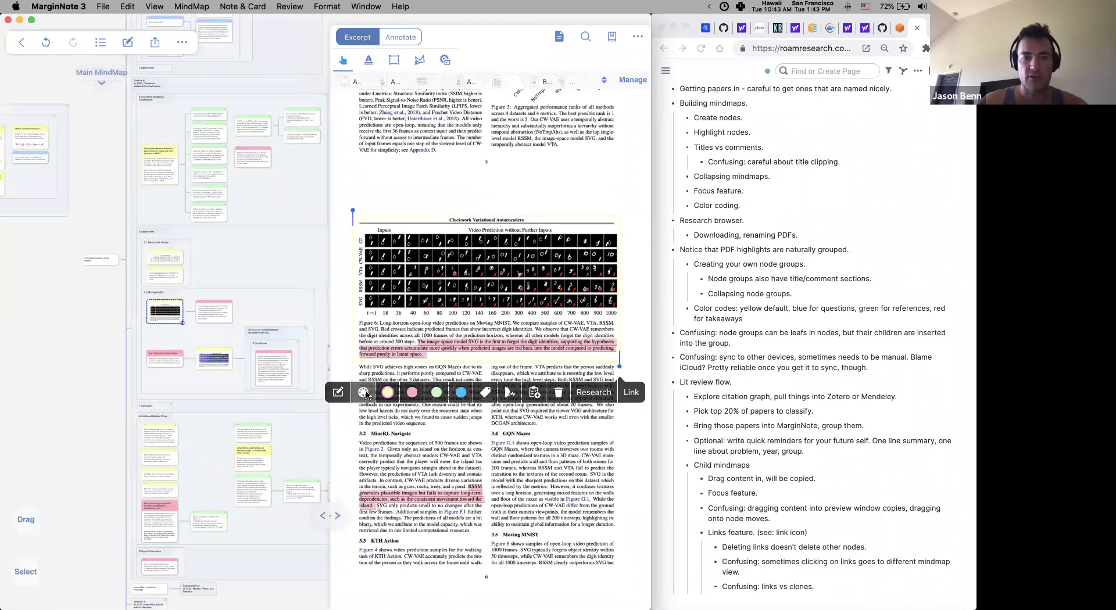
{"action": "left_click", "coordinate": [363, 392]}
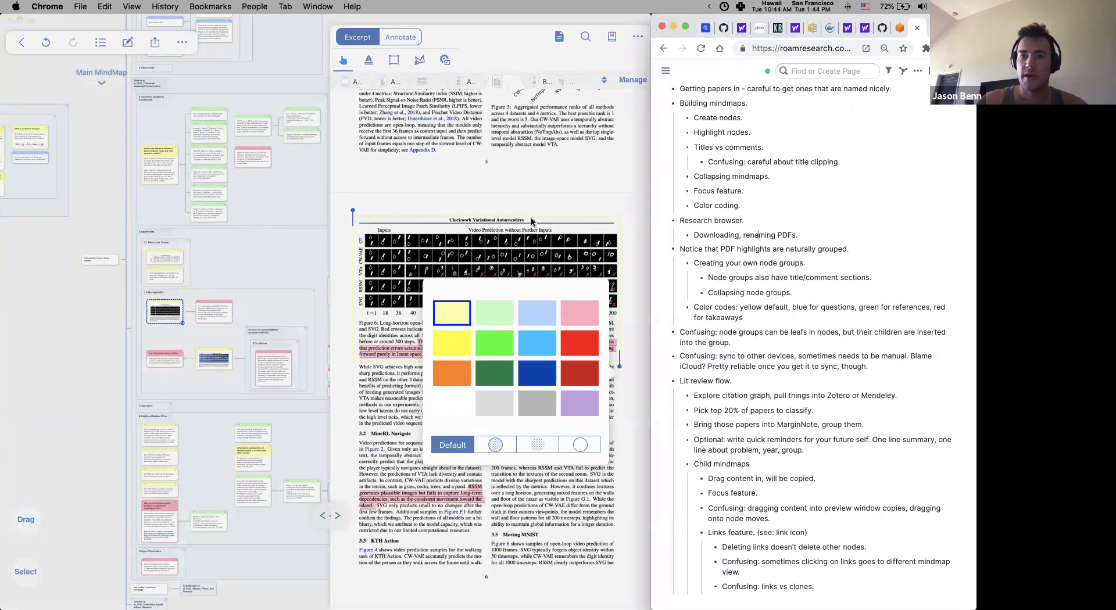
{"action": "left_click", "coordinate": [526, 199]}
{"action": "left_click", "coordinate": [530, 199]}
{"action": "left_click", "coordinate": [530, 200]}
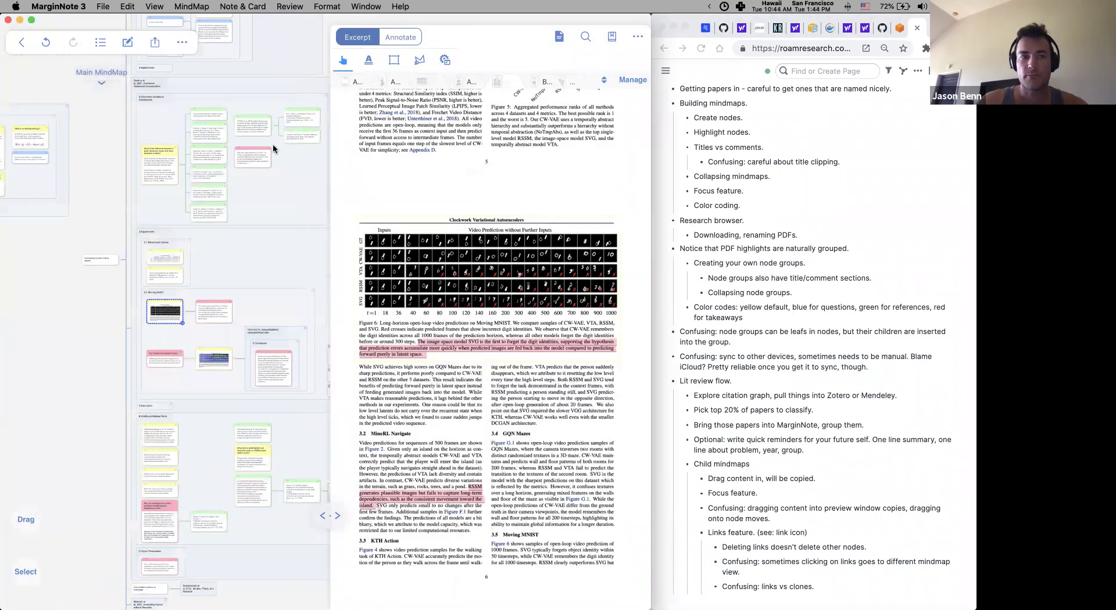
Return to the study notebook list and review the "Research browser" and "Lit review flow" items of the Roam outline in Chrome
{"action": "left_click", "coordinate": [21, 42]}
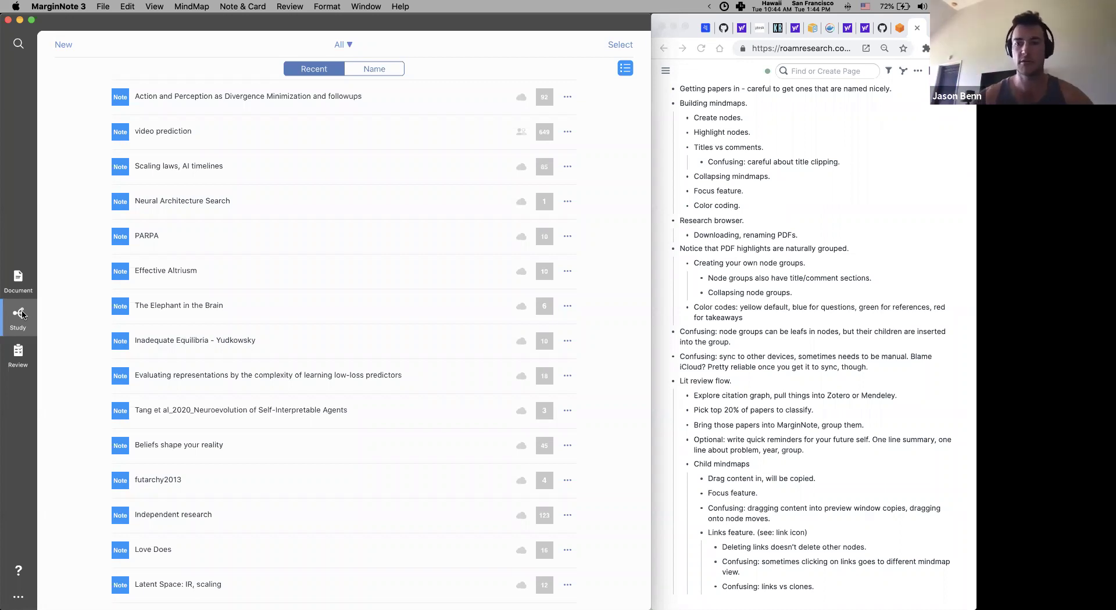
{"action": "left_click", "coordinate": [841, 165]}
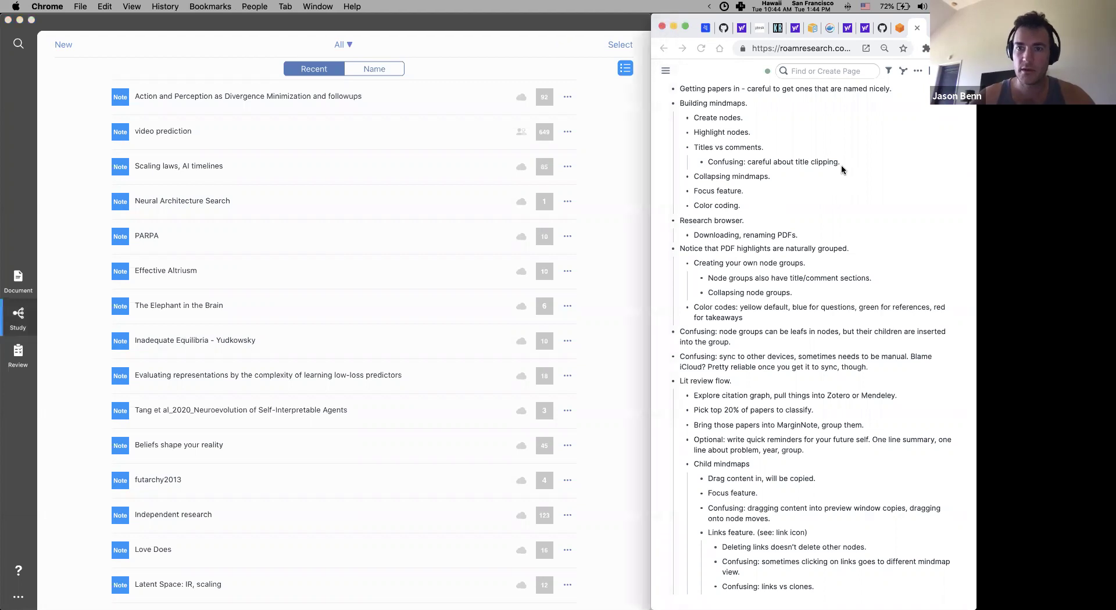
{"action": "left_click", "coordinate": [820, 221]}
{"action": "scroll", "coordinate": [791, 233], "scroll_direction": "down", "scroll_amount": 3}
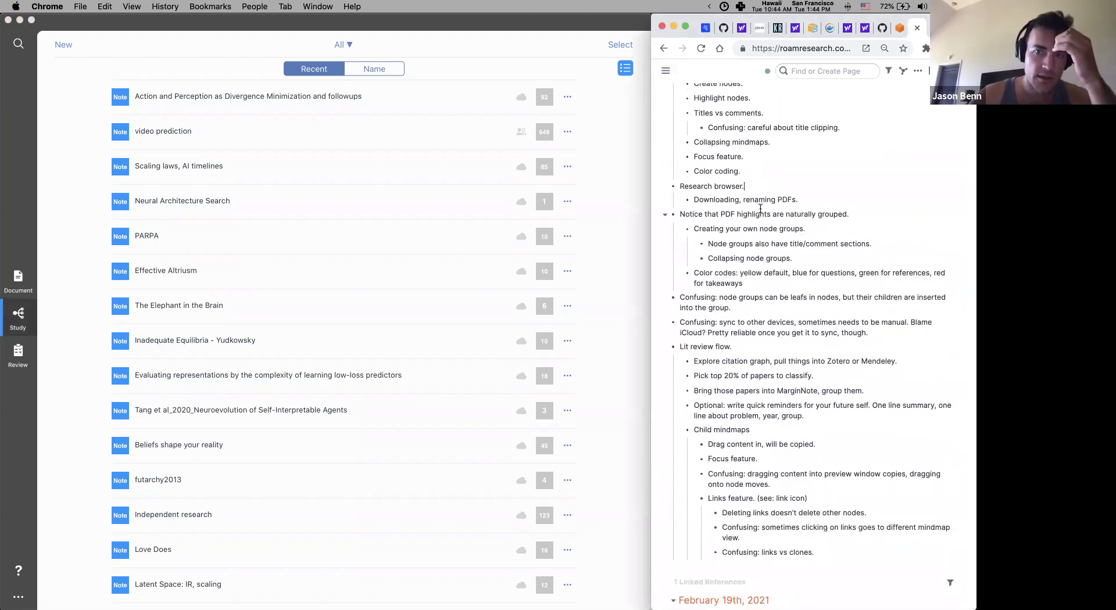
{"action": "key", "text": "Escape"}
{"action": "left_click", "coordinate": [751, 215]}
{"action": "left_click_drag", "start_coordinate": [747, 218], "coordinate": [753, 297]}
{"action": "left_click", "coordinate": [753, 298]}
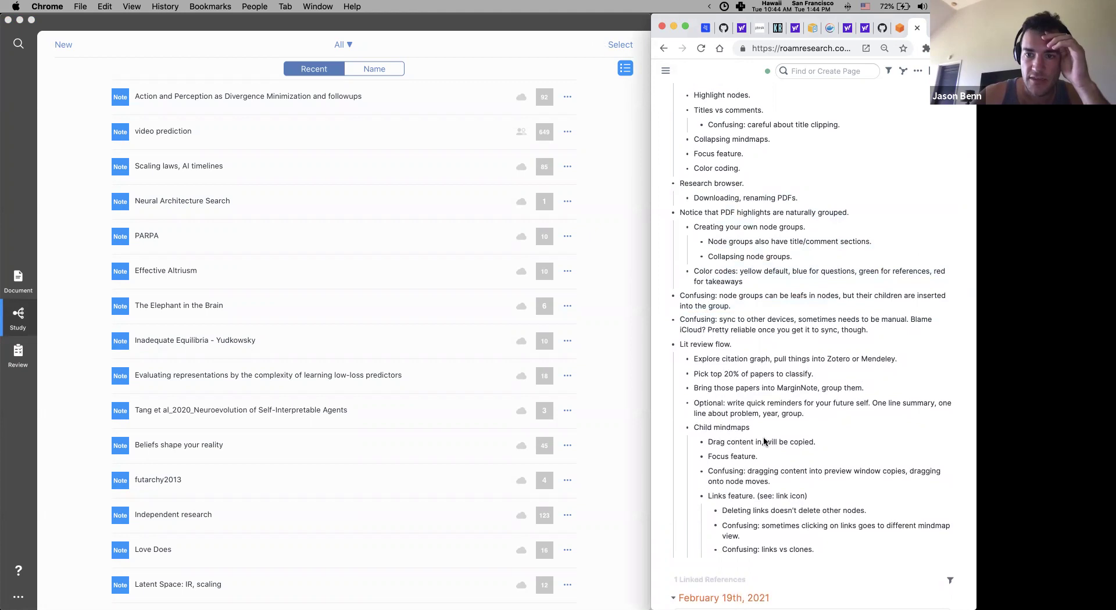
{"action": "left_click_drag", "start_coordinate": [741, 347], "coordinate": [750, 404]}
{"action": "left_click", "coordinate": [750, 403]}
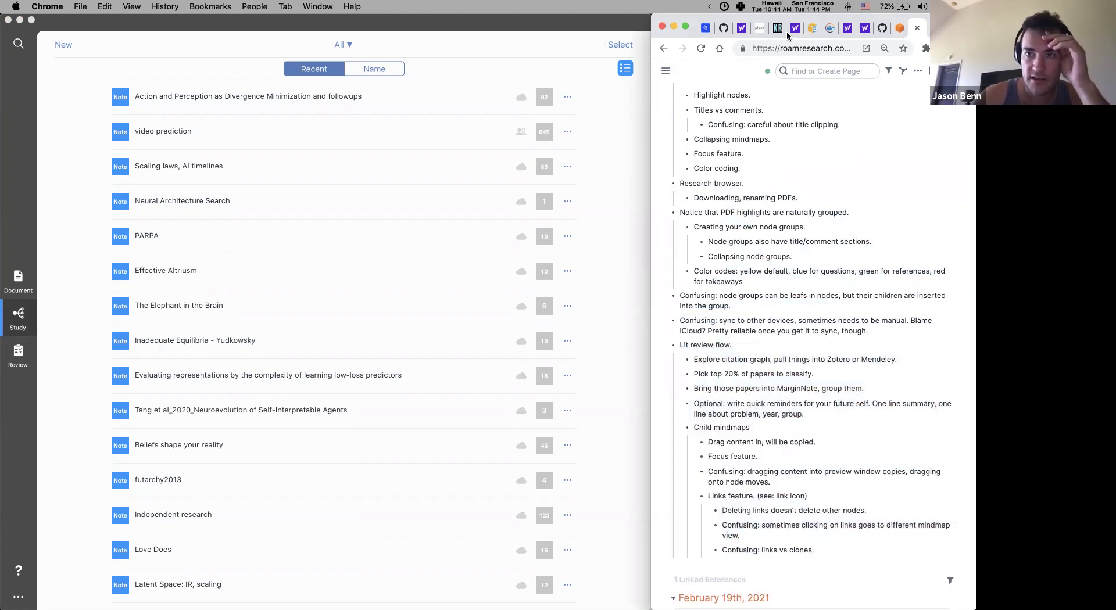
{"action": "left_click_drag", "start_coordinate": [773, 320], "coordinate": [763, 382]}
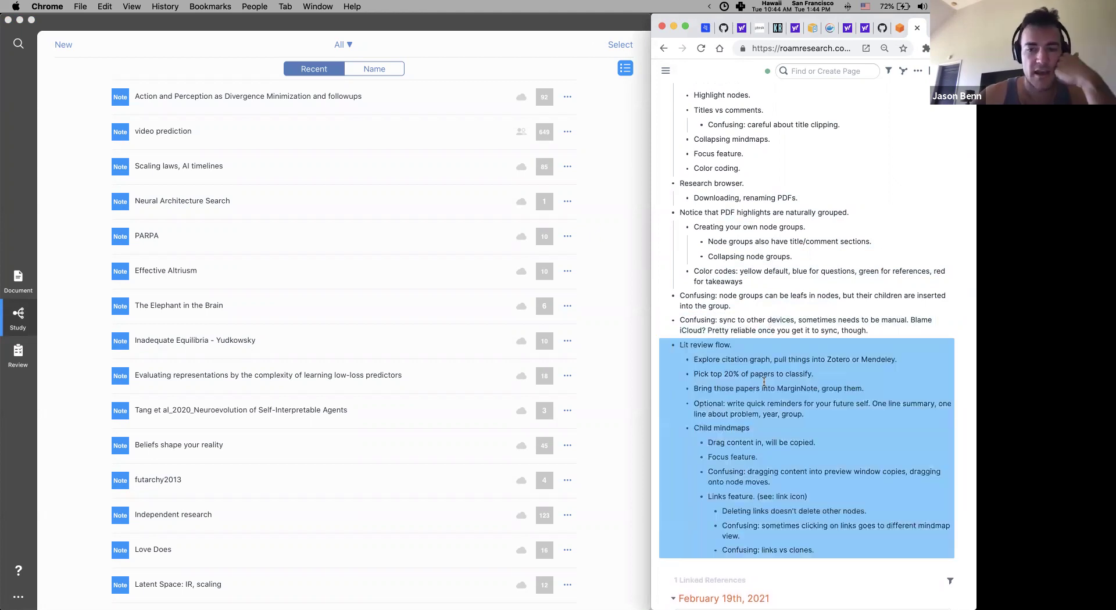
{"action": "left_click", "coordinate": [764, 382]}
{"action": "left_click_drag", "start_coordinate": [758, 179], "coordinate": [762, 204]}
{"action": "left_click", "coordinate": [757, 199]}
{"action": "left_click", "coordinate": [763, 204]}
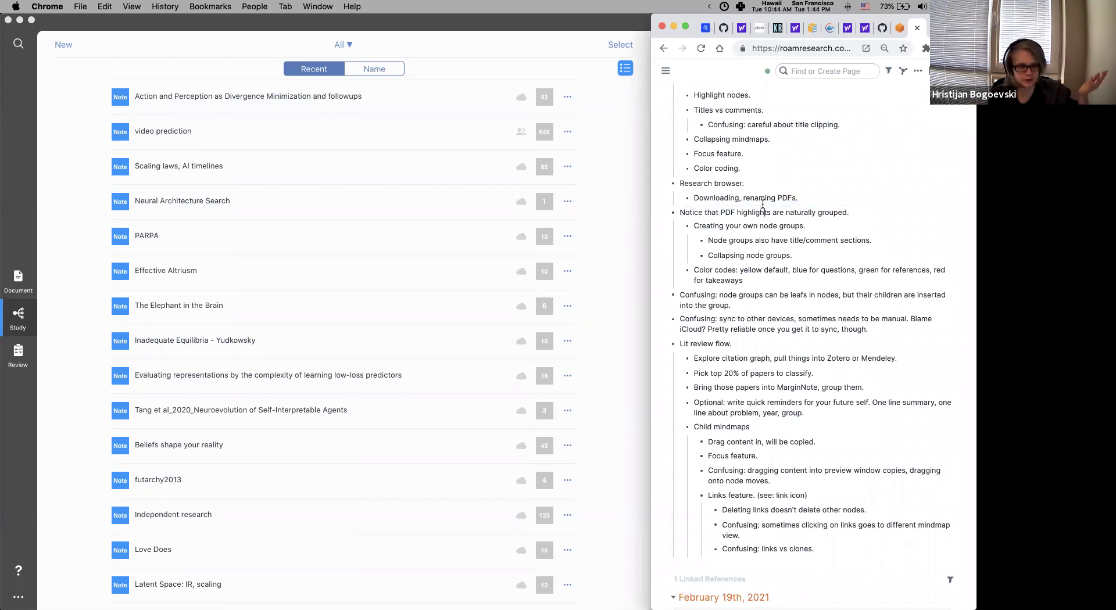
Open the "video prediction" notebook in MarginNote and switch from the "Common architectures" layer to the Main MindMap
{"action": "left_click", "coordinate": [18, 301]}
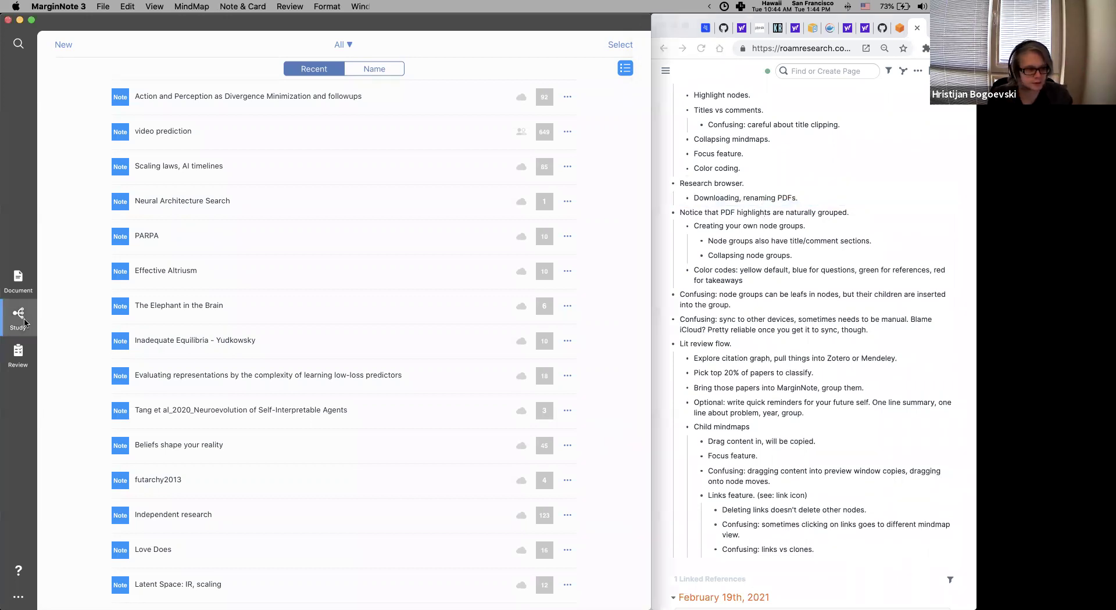
{"action": "left_click", "coordinate": [179, 124]}
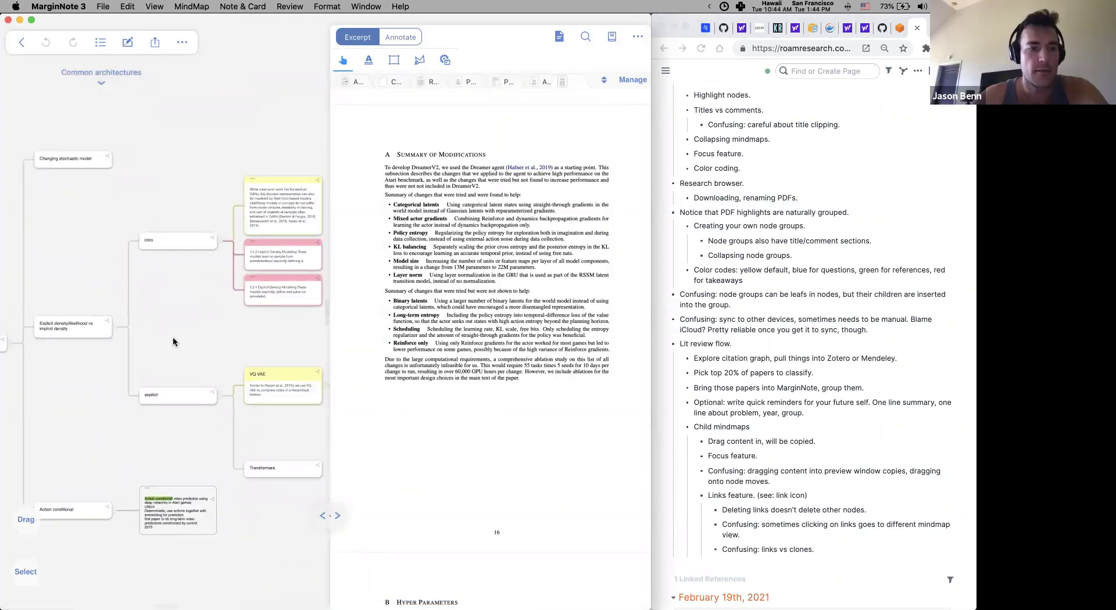
{"action": "scroll", "coordinate": [173, 342], "scroll_direction": "down", "scroll_amount": 5}
{"action": "left_click", "coordinate": [98, 84]}
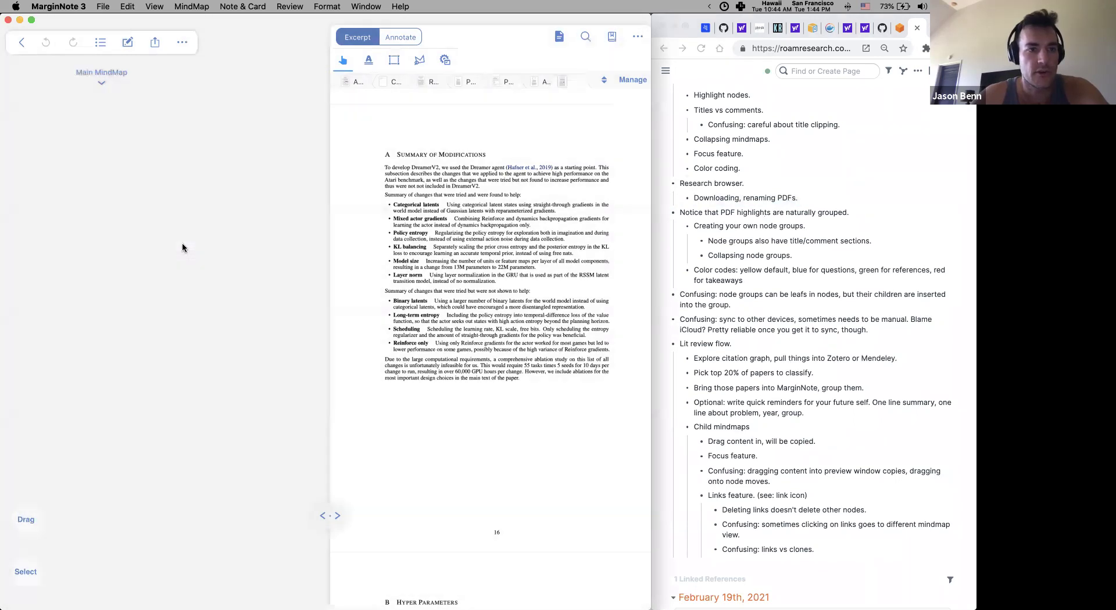
{"action": "left_click", "coordinate": [185, 249]}
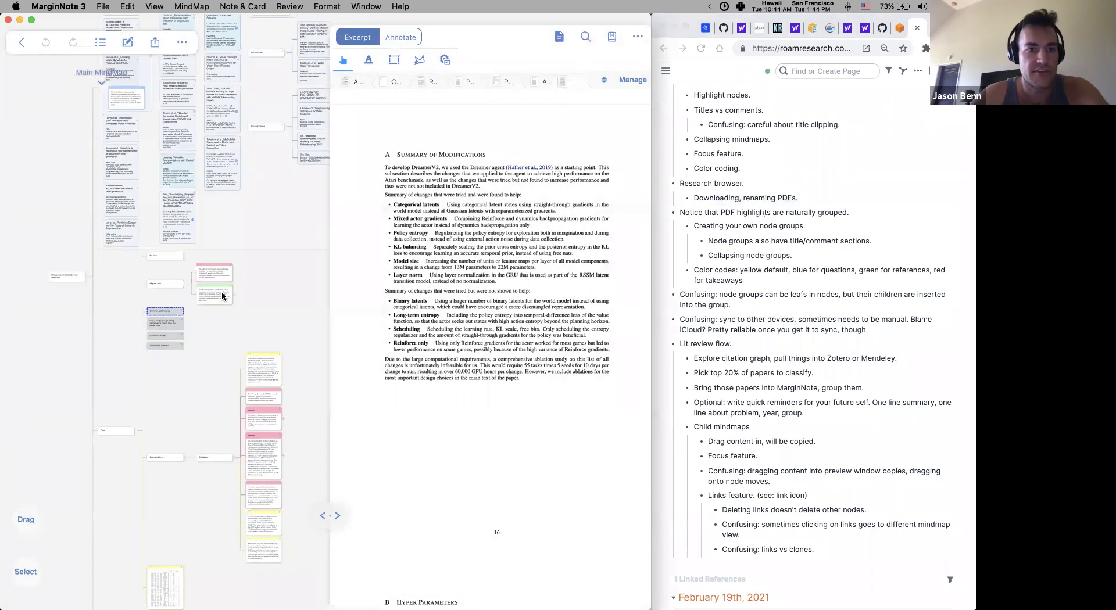
Examine the large paper group and the branches below it in the "video prediction" notebook's Main MindMap
{"action": "scroll", "coordinate": [222, 283], "scroll_direction": "up", "scroll_amount": 3}
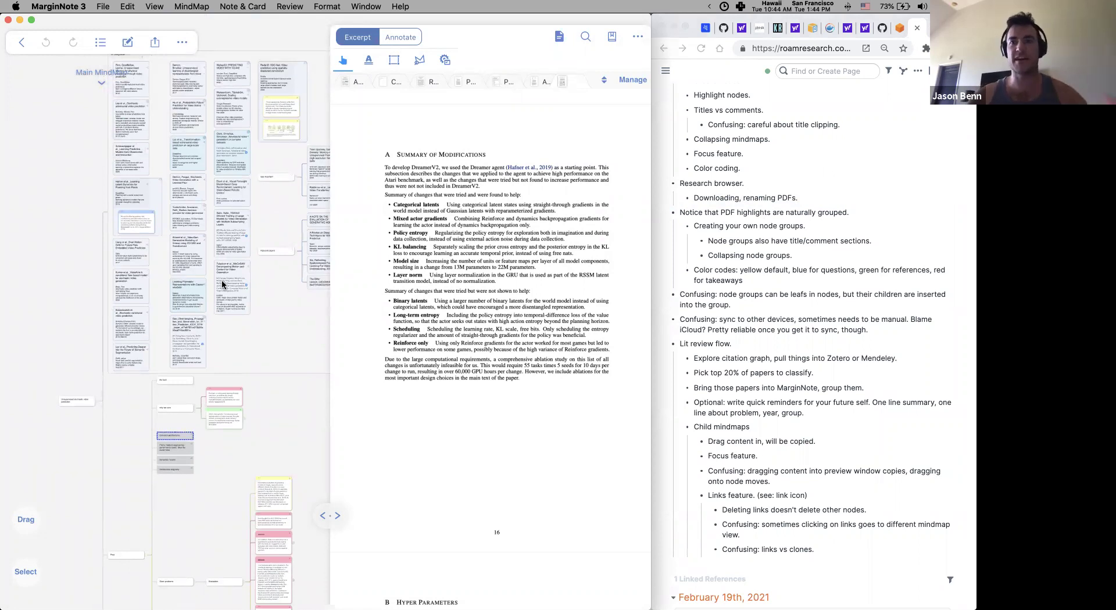
{"action": "left_click", "coordinate": [59, 325]}
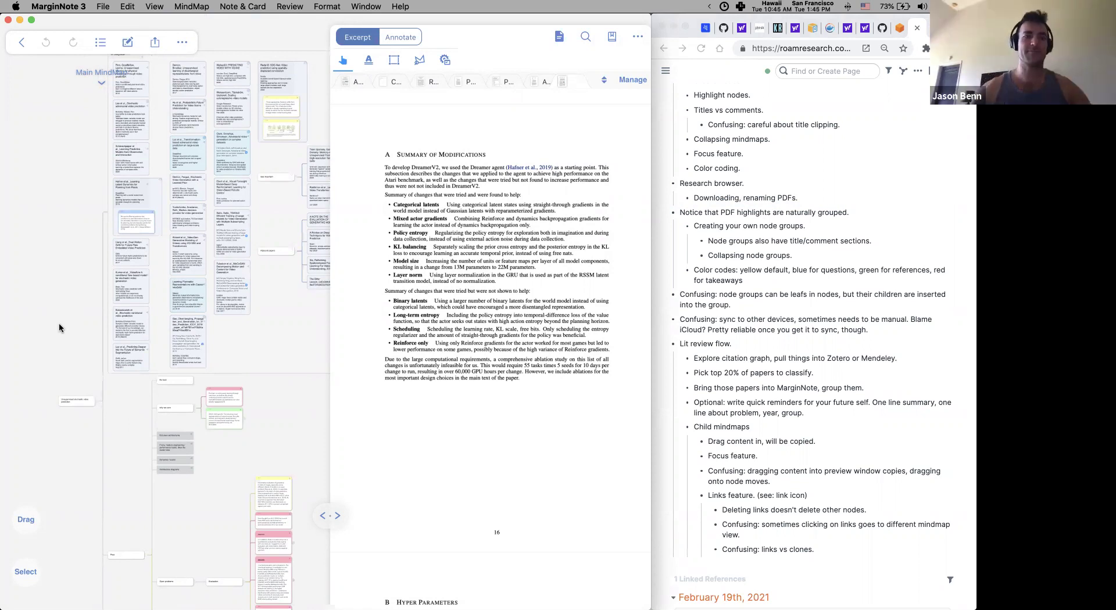
{"action": "scroll", "coordinate": [85, 284], "scroll_direction": "up", "scroll_amount": 3}
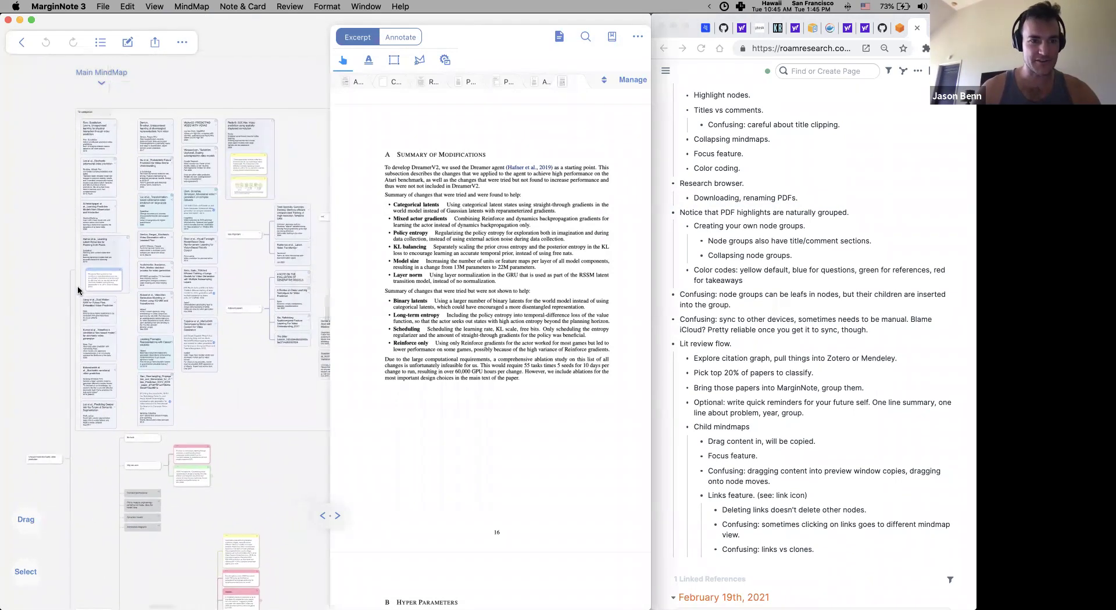
{"action": "scroll", "coordinate": [28, 362], "scroll_direction": "down", "scroll_amount": 5}
{"action": "scroll", "coordinate": [28, 364], "scroll_direction": "down", "scroll_amount": 5}
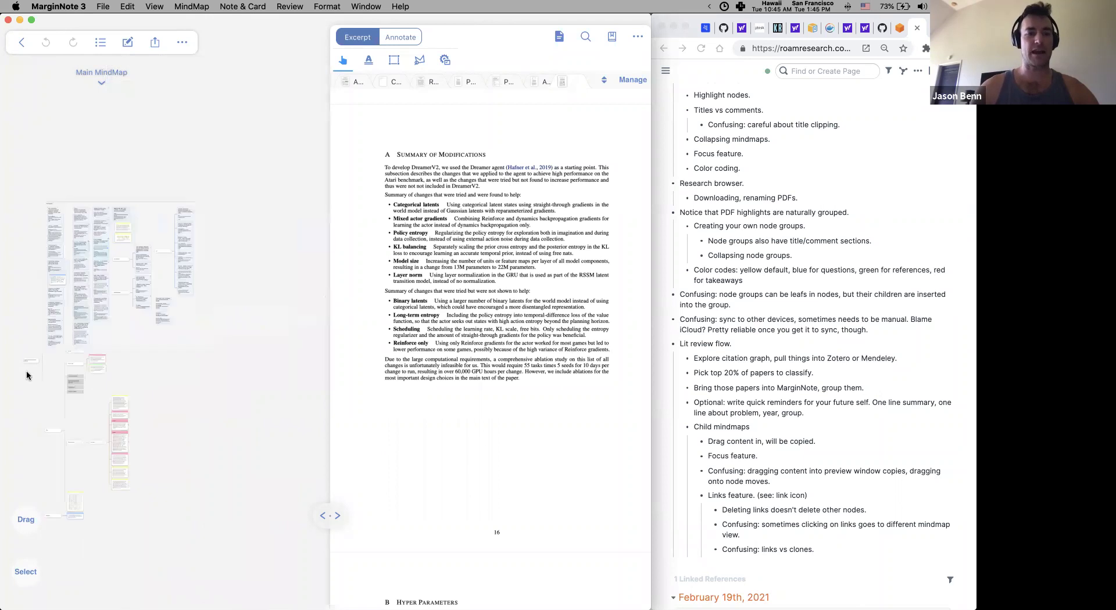
{"action": "scroll", "coordinate": [148, 152], "scroll_direction": "up", "scroll_amount": 5}
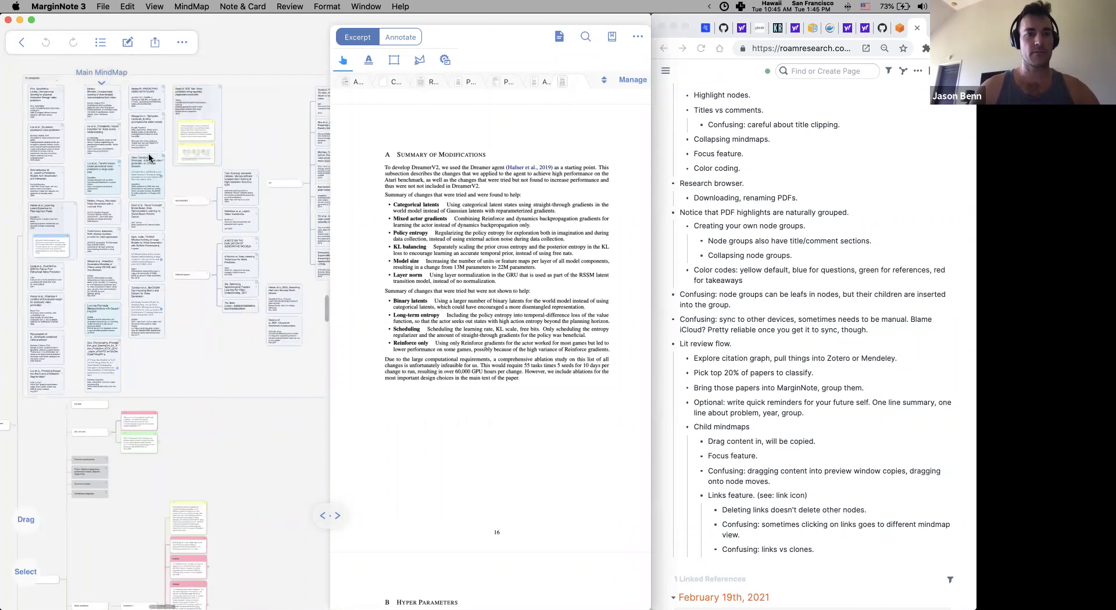
{"action": "scroll", "coordinate": [104, 266], "scroll_direction": "down", "scroll_amount": 5}
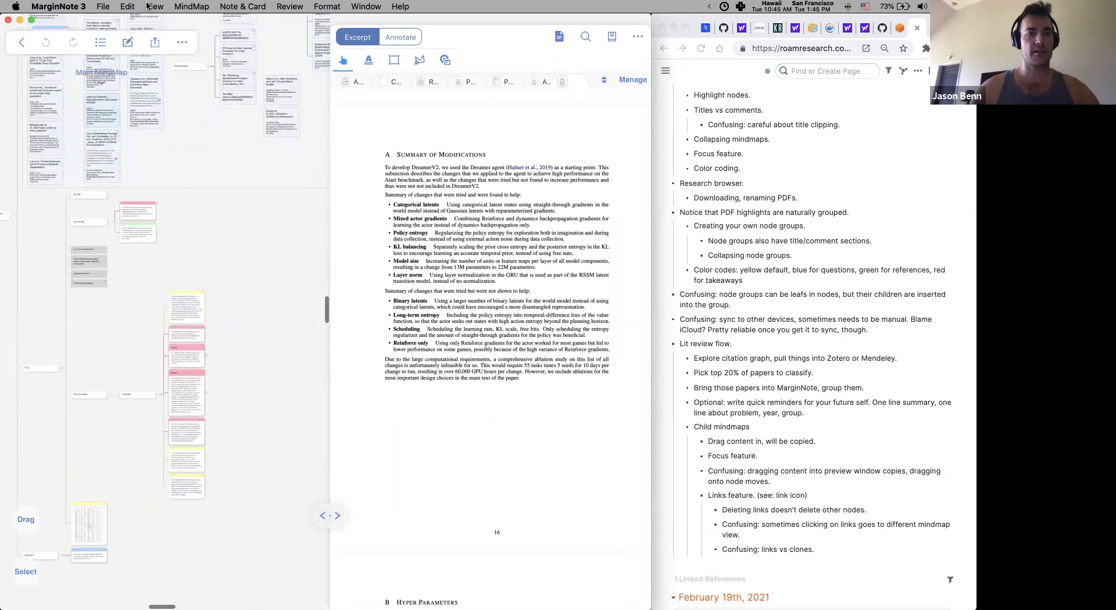
{"action": "scroll", "coordinate": [48, 218], "scroll_direction": "down", "scroll_amount": 3}
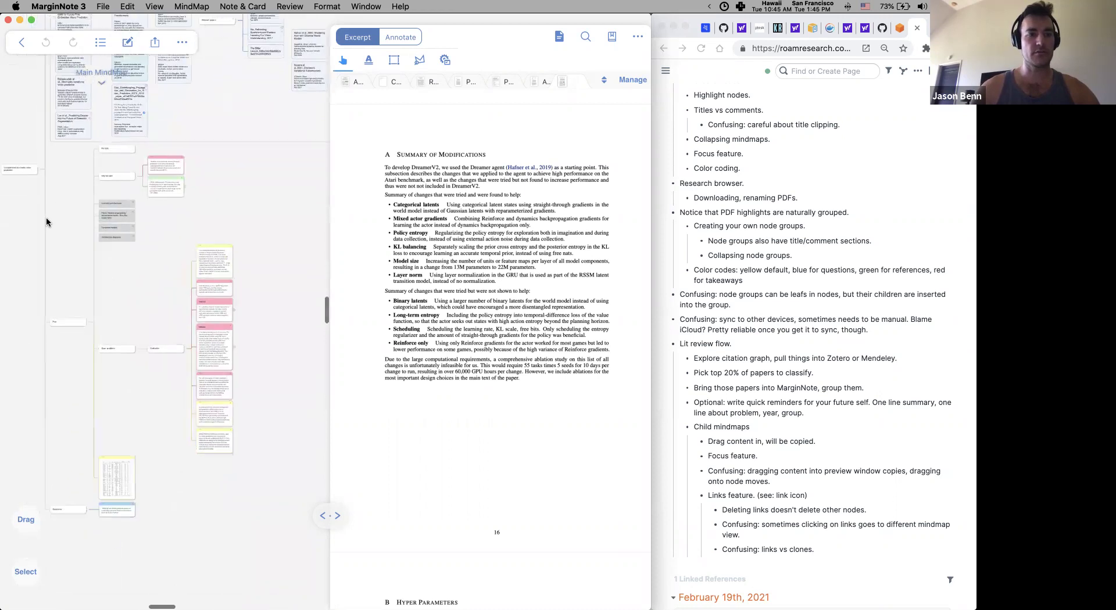
{"action": "left_click", "coordinate": [49, 216]}
{"action": "left_click", "coordinate": [74, 198]}
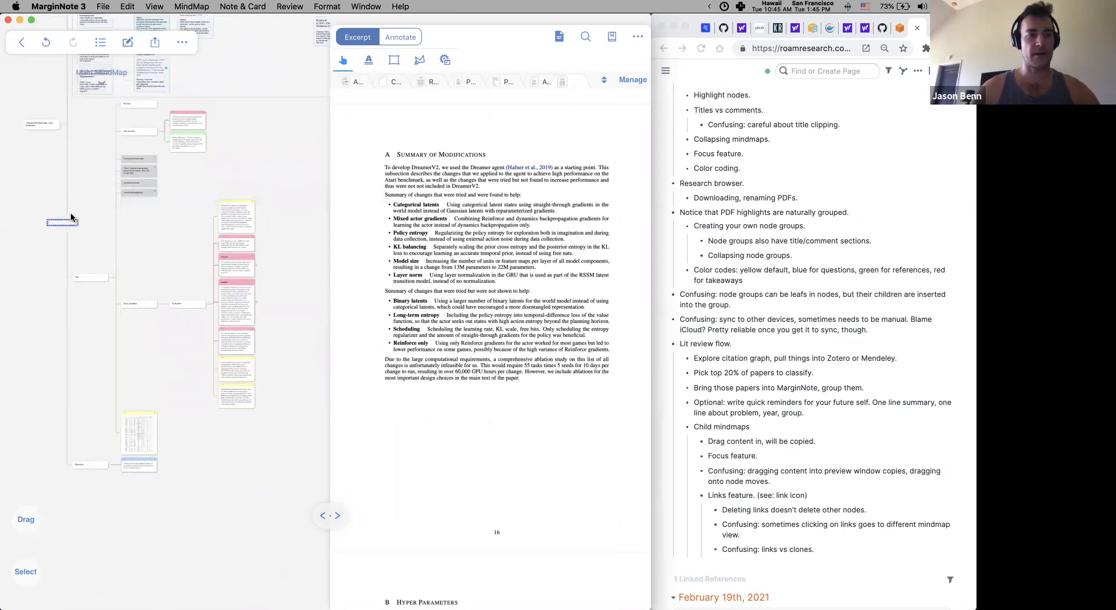
{"action": "left_click", "coordinate": [43, 207]}
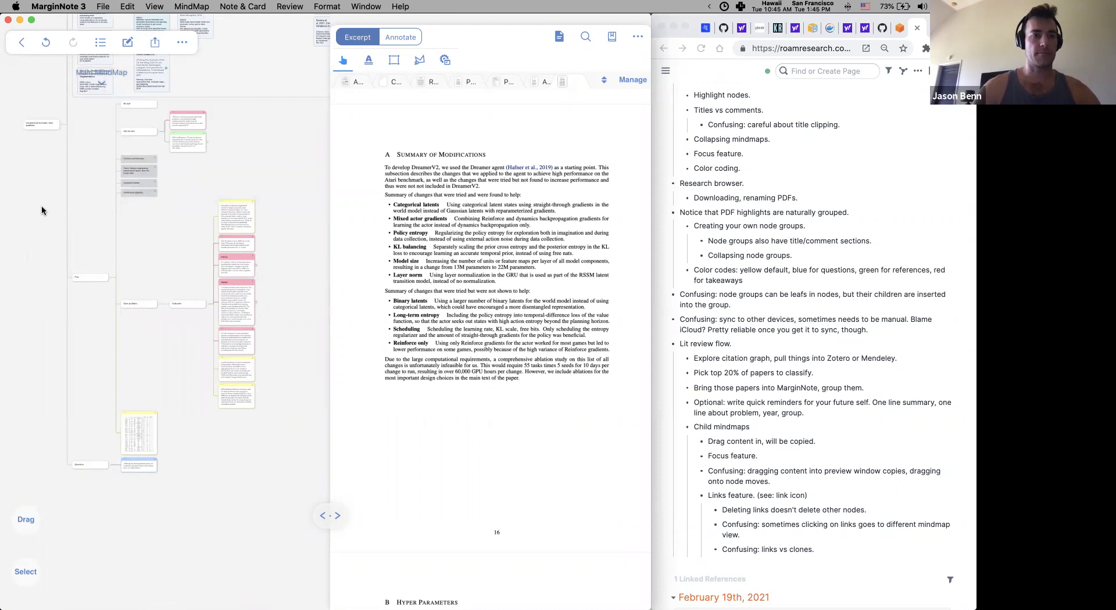
Create a new node in an empty area of the Main MindMap and make it a child mindmap titled "example"
{"action": "double_click", "coordinate": [45, 203]}
{"action": "left_click", "coordinate": [46, 202]}
{"action": "left_click", "coordinate": [82, 184]}
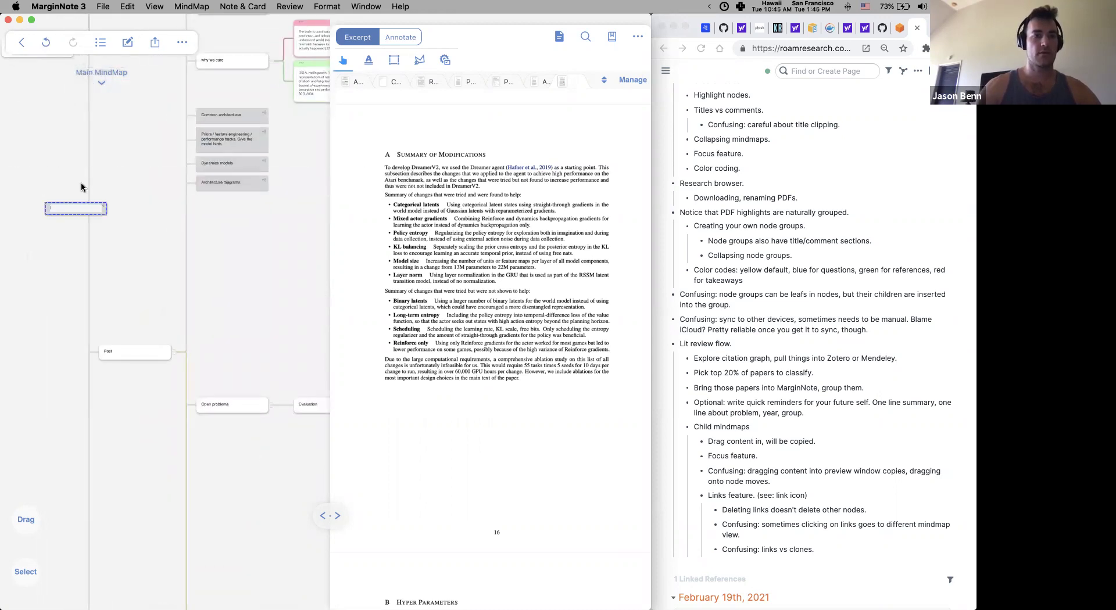
{"action": "type", "text": "example"}
{"action": "key", "text": "Return"}
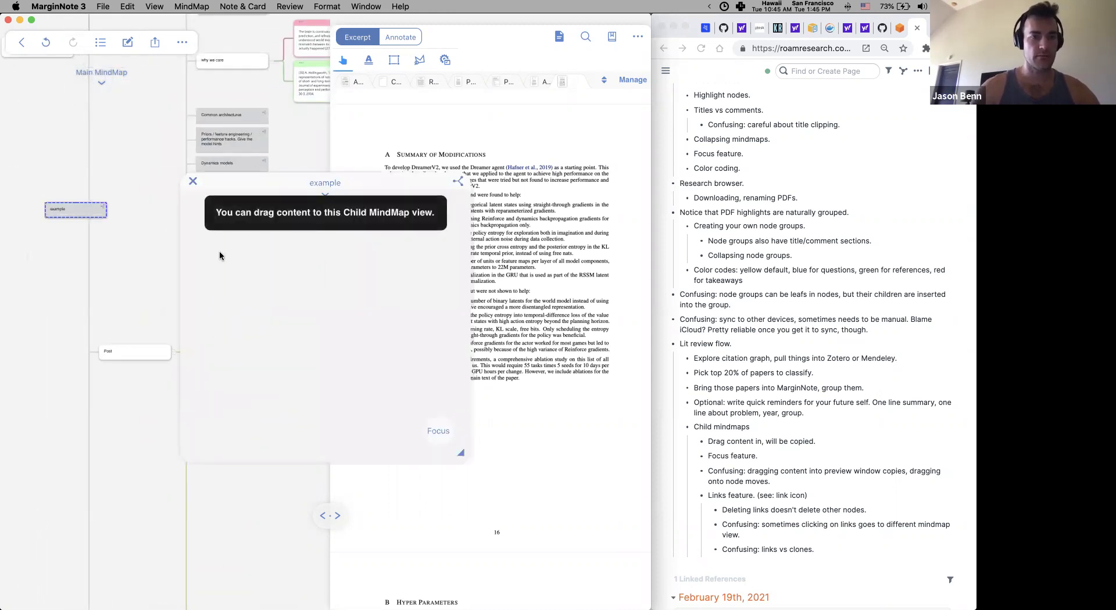
Move the "example" preview aside, select the Main MindMap's large paper group, and copy it into the "example" child mindmap
{"action": "scroll", "coordinate": [122, 202], "scroll_direction": "up", "scroll_amount": 4}
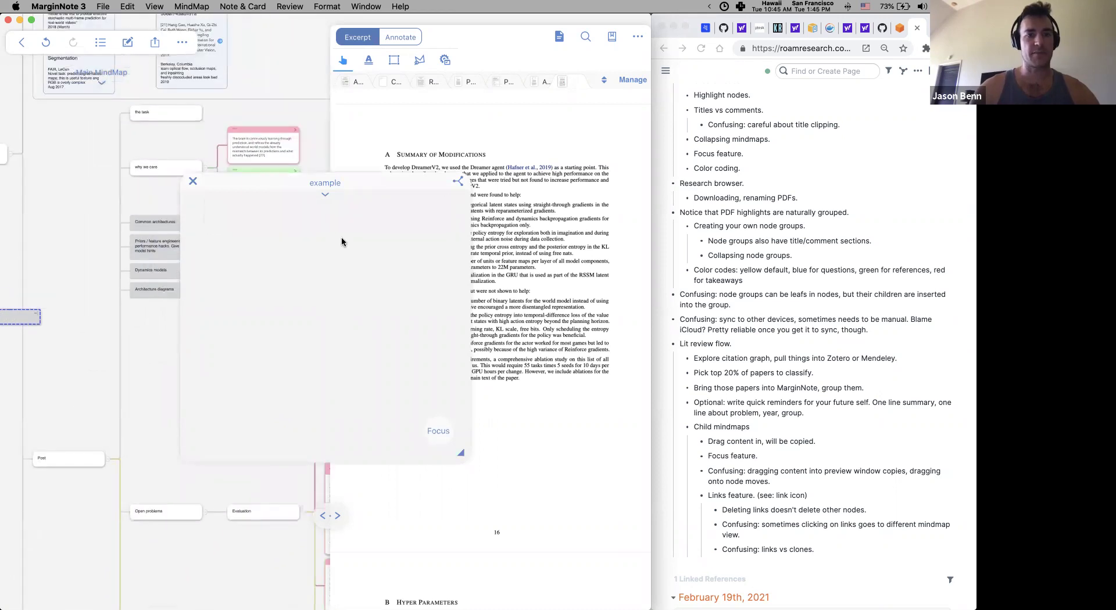
{"action": "left_click_drag", "start_coordinate": [294, 186], "coordinate": [348, 186]}
{"action": "scroll", "coordinate": [122, 228], "scroll_direction": "up", "scroll_amount": 5}
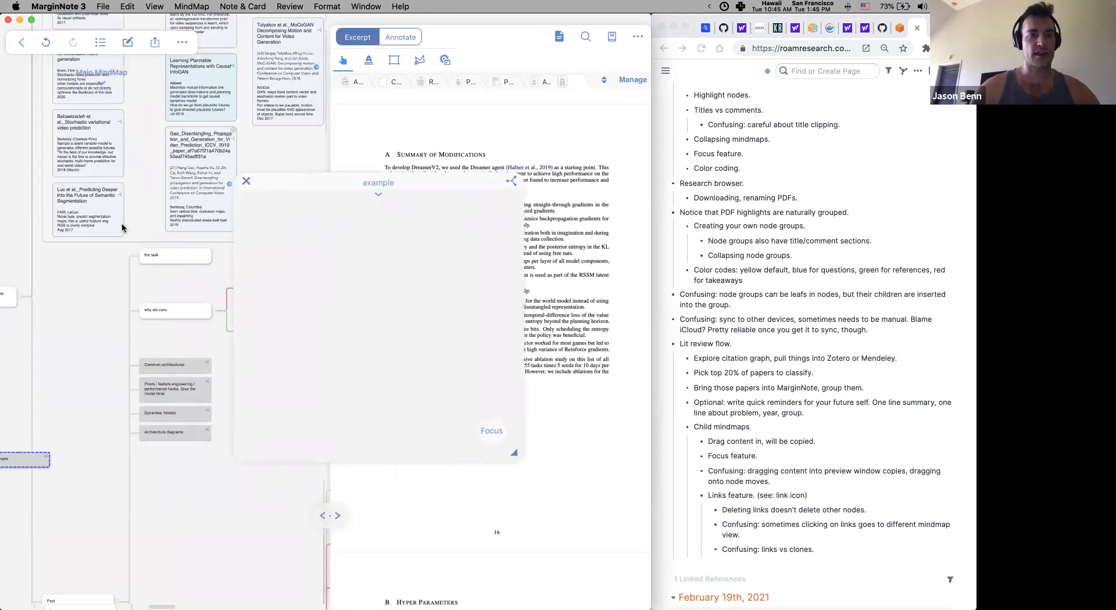
{"action": "scroll", "coordinate": [122, 228], "scroll_direction": "down", "scroll_amount": 5}
{"action": "scroll", "coordinate": [90, 204], "scroll_direction": "left", "scroll_amount": 2}
{"action": "scroll", "coordinate": [87, 175], "scroll_direction": "right", "scroll_amount": 3}
{"action": "left_click_drag", "start_coordinate": [9, 102], "coordinate": [239, 308]}
{"action": "left_click_drag", "start_coordinate": [103, 198], "coordinate": [345, 295]}
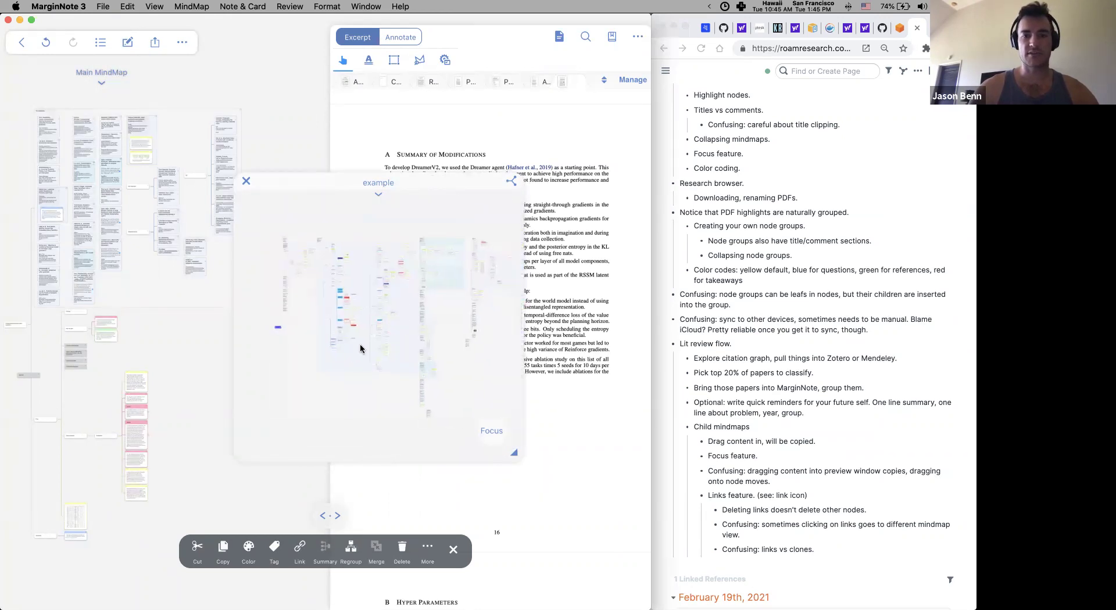
Switch to the "example" mindmap layer and examine the notes copied into it
{"action": "left_click", "coordinate": [101, 76]}
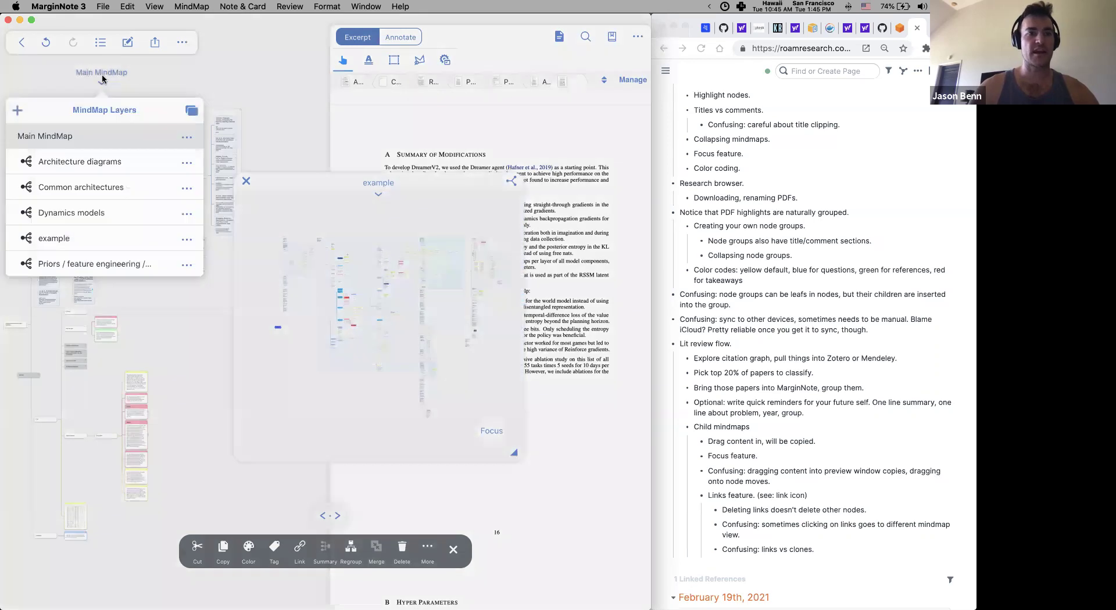
{"action": "left_click", "coordinate": [84, 239]}
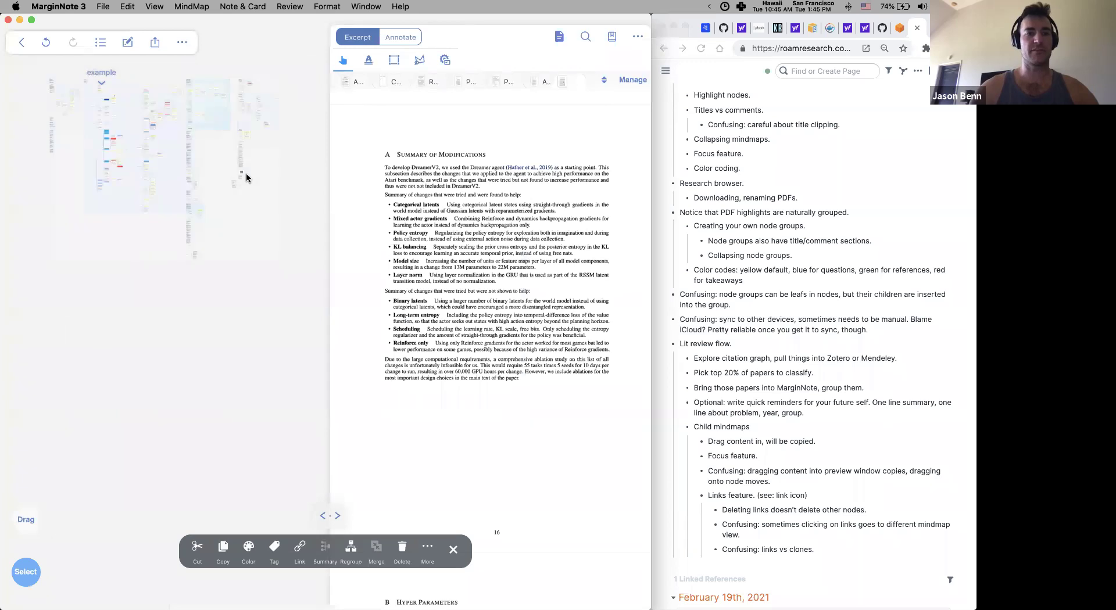
{"action": "scroll", "coordinate": [158, 138], "scroll_direction": "up", "scroll_amount": 10}
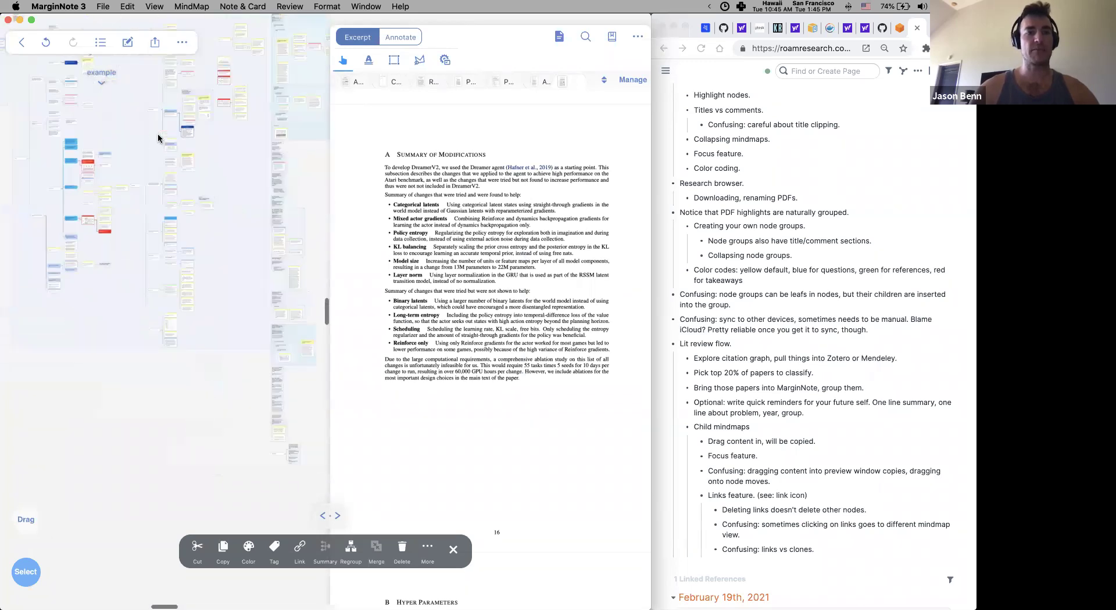
{"action": "scroll", "coordinate": [227, 202], "scroll_direction": "up", "scroll_amount": 10}
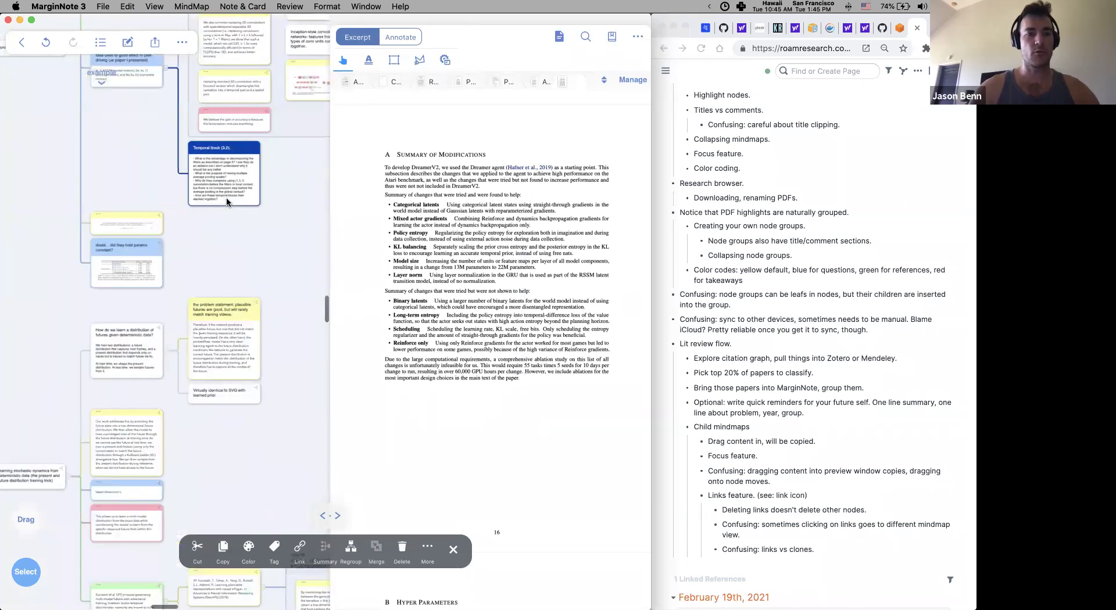
{"action": "scroll", "coordinate": [227, 204], "scroll_direction": "down", "scroll_amount": 5}
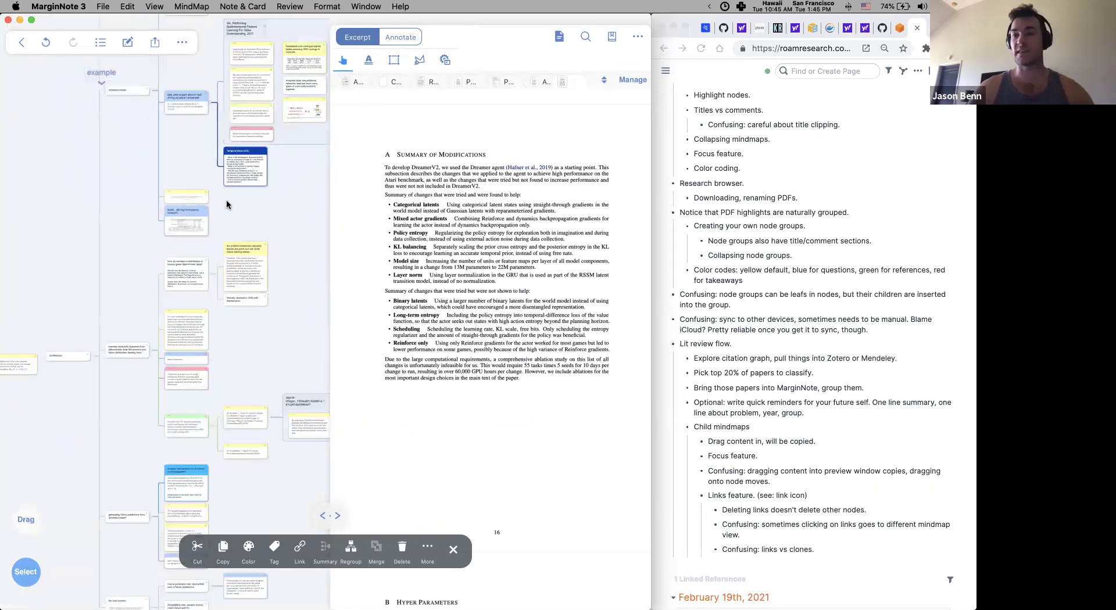
{"action": "scroll", "coordinate": [191, 220], "scroll_direction": "up", "scroll_amount": 10}
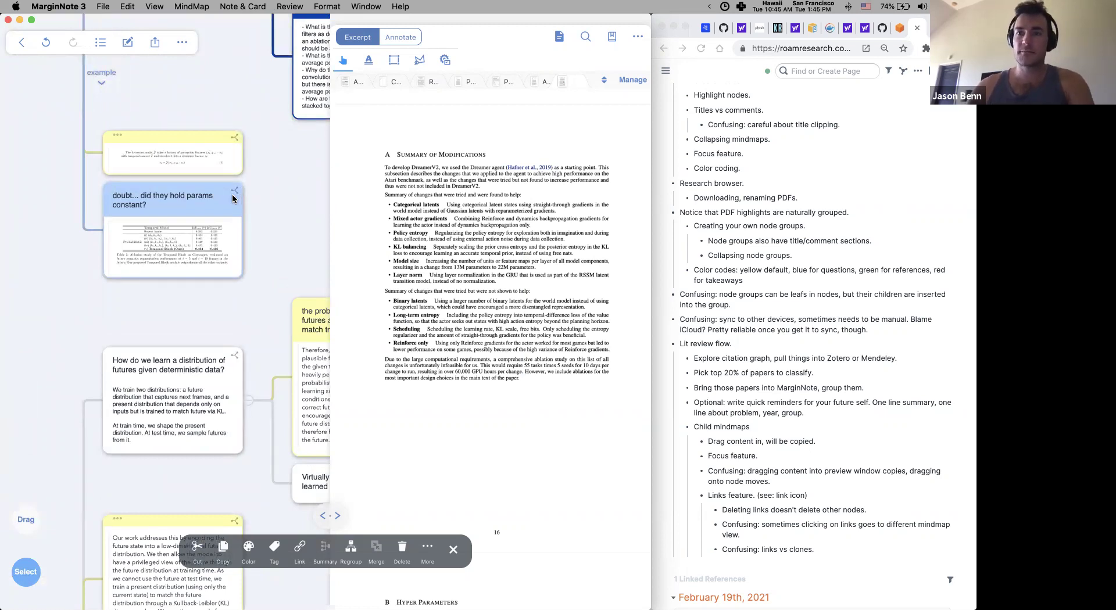
Delete the blue "doubt... did they hold params constant?" note from the "example" mindmap
{"action": "scroll", "coordinate": [233, 199], "scroll_direction": "down", "scroll_amount": 3}
{"action": "left_click", "coordinate": [214, 215]}
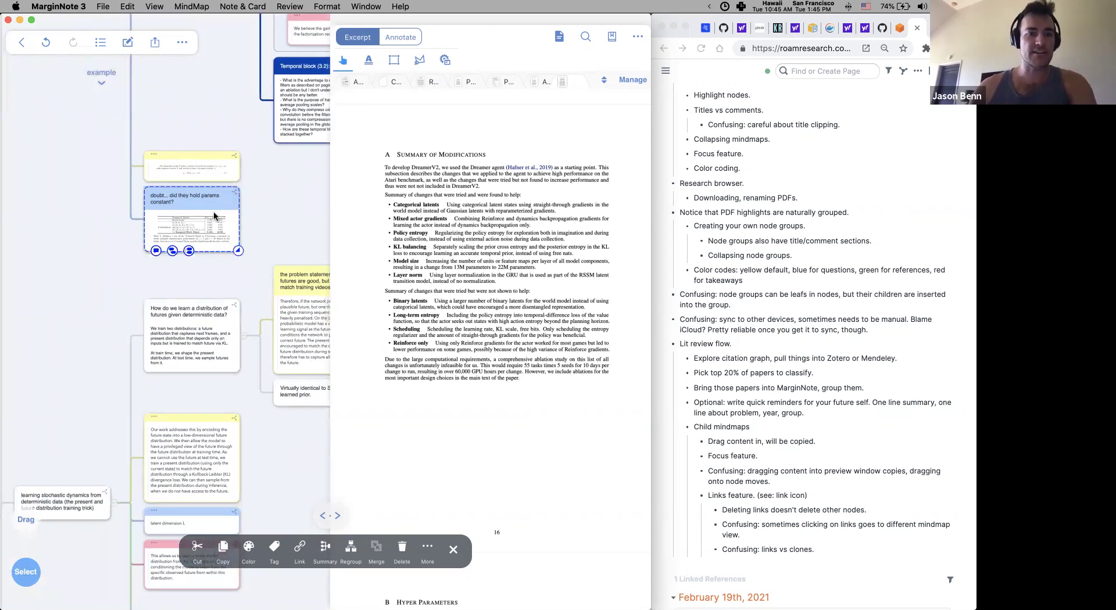
{"action": "key", "text": "BackSpace"}
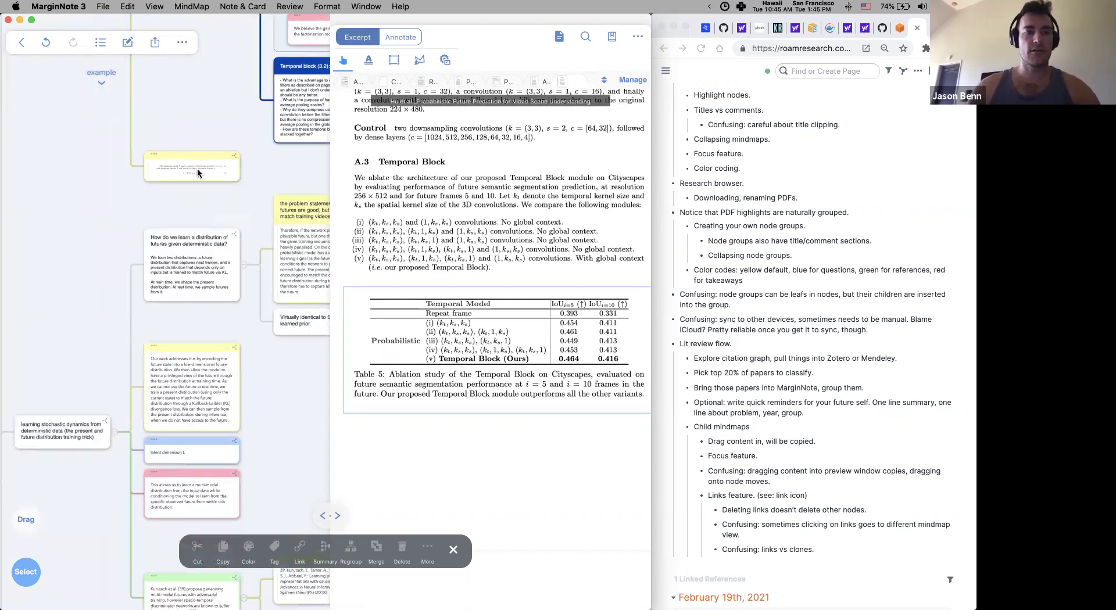
Open the original reference of the yellow "dynamics model Y" note, go to it in the Main MindMap, and close the reference preview
{"action": "left_click", "coordinate": [234, 158]}
{"action": "left_click", "coordinate": [233, 159]}
{"action": "left_click", "coordinate": [234, 159]}
{"action": "left_click", "coordinate": [234, 159]}
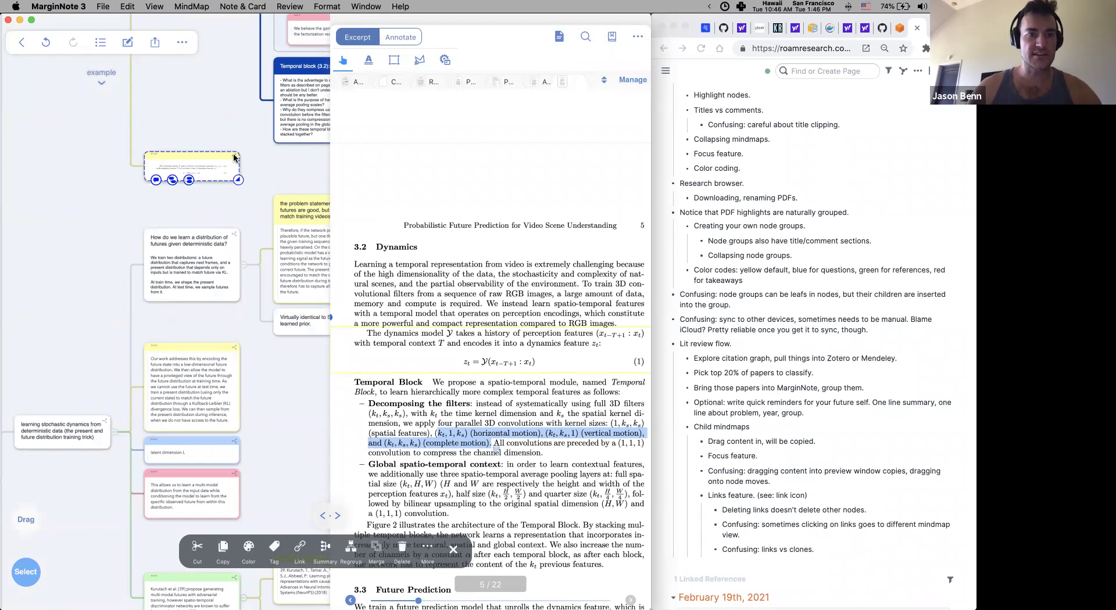
{"action": "left_click", "coordinate": [234, 158]}
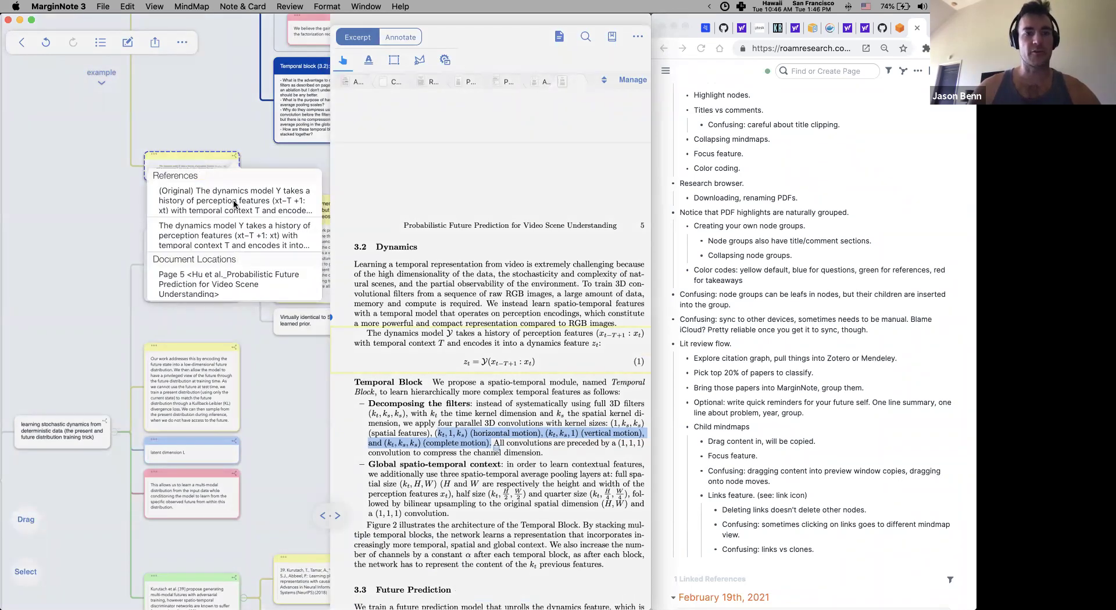
{"action": "left_click", "coordinate": [248, 214]}
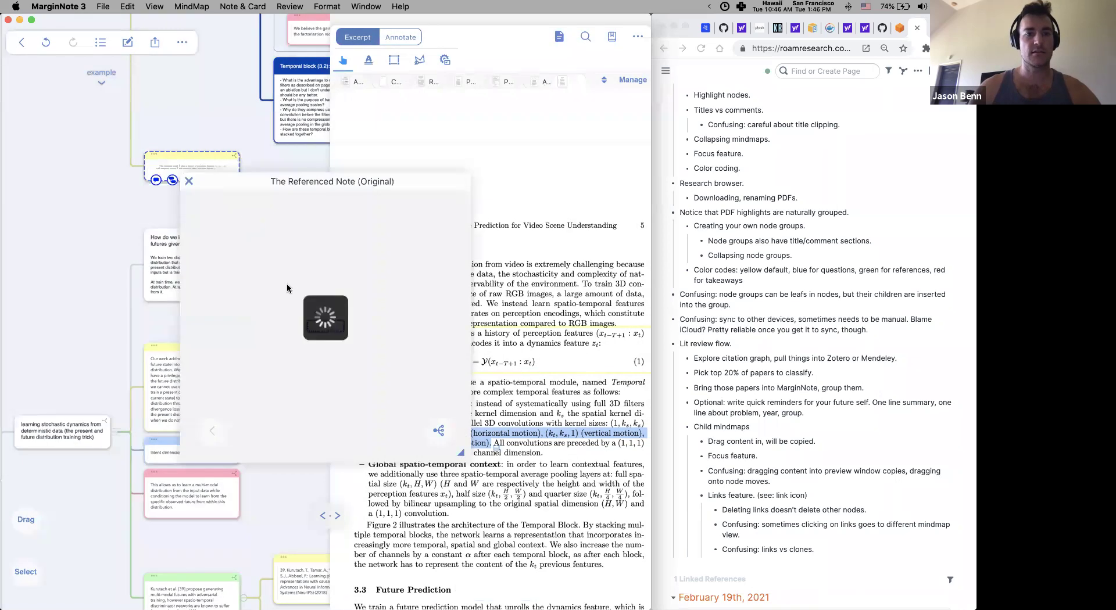
{"action": "scroll", "coordinate": [336, 330], "scroll_direction": "up", "scroll_amount": 5}
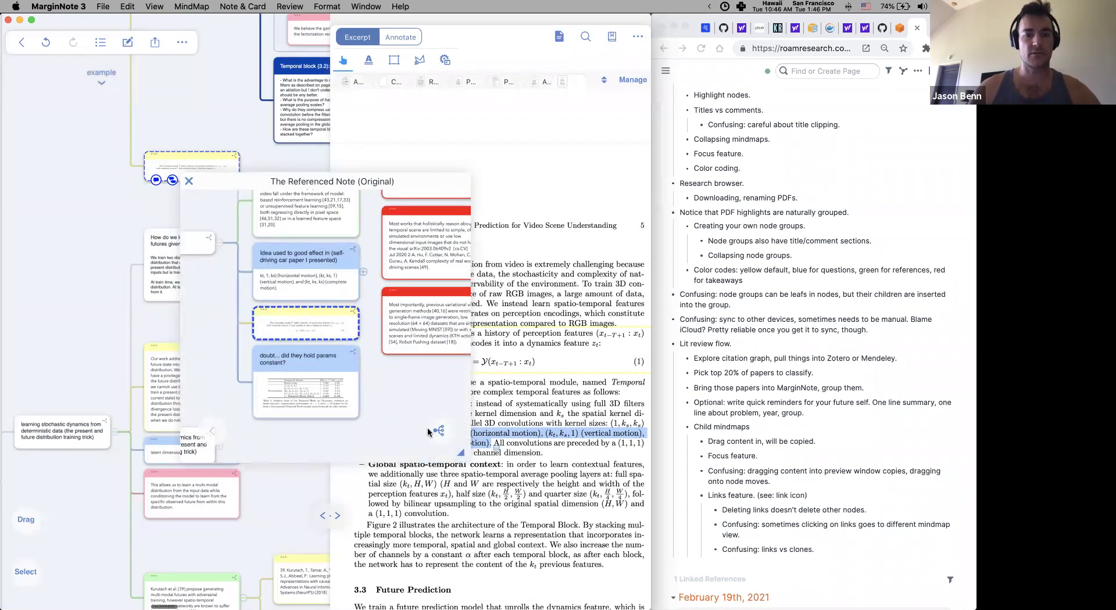
{"action": "left_click", "coordinate": [211, 197]}
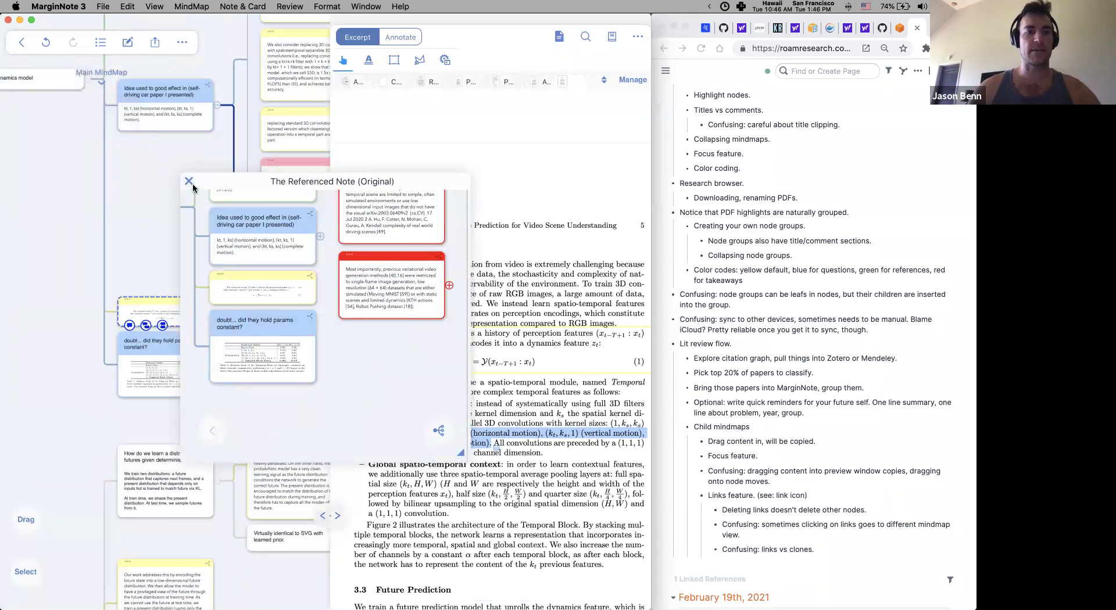
{"action": "left_click", "coordinate": [190, 182]}
{"action": "left_click", "coordinate": [151, 284]}
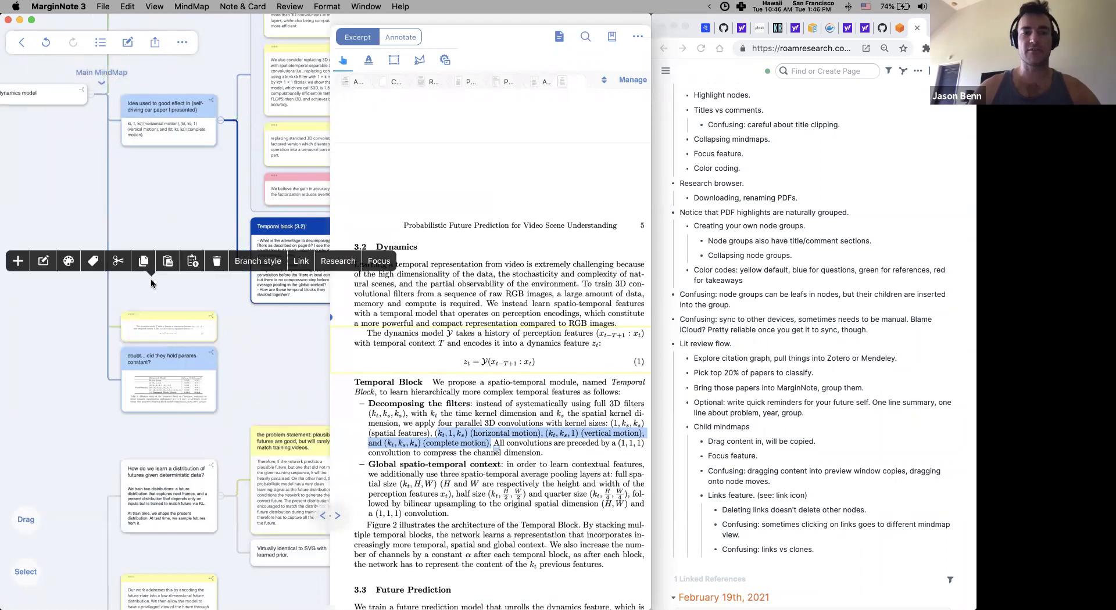
{"action": "left_click", "coordinate": [167, 295]}
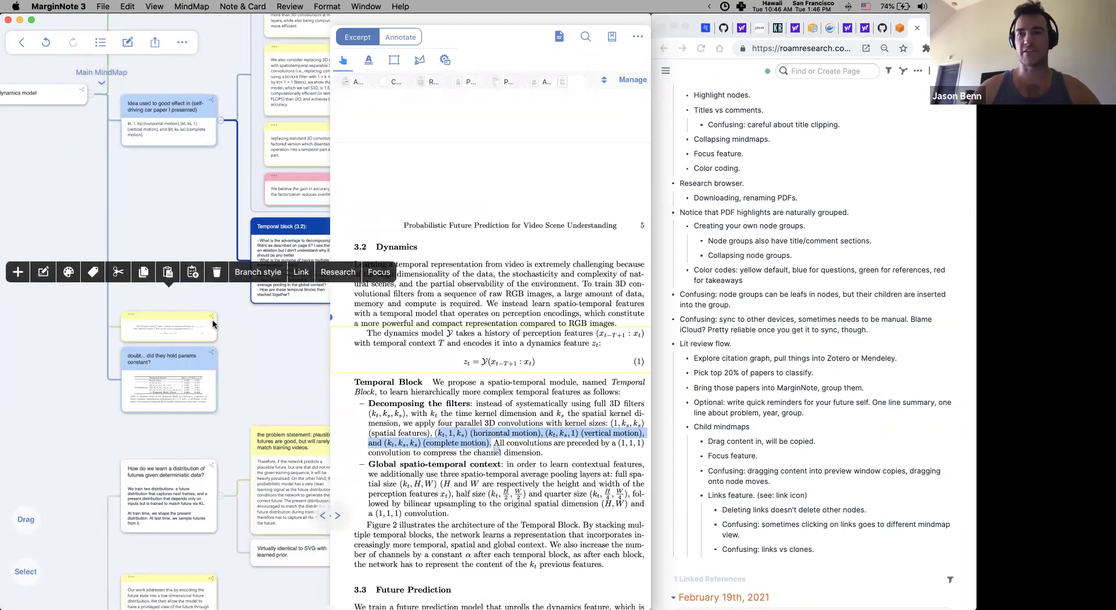
{"action": "scroll", "coordinate": [234, 314], "scroll_direction": "down", "scroll_amount": 3}
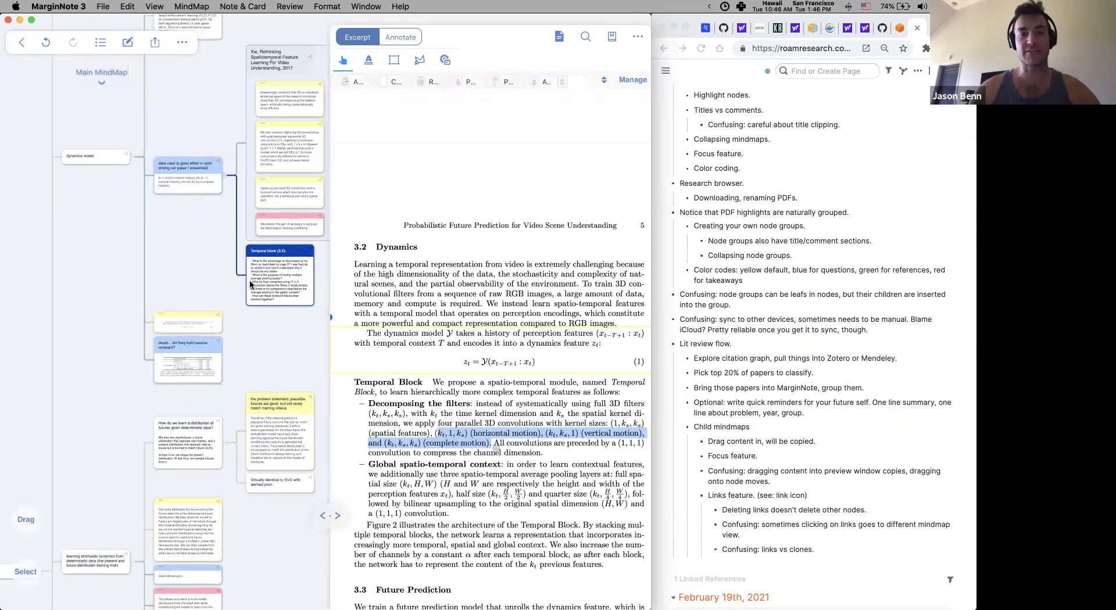
Delete the "example" child mindmap together with its notes
{"action": "left_click", "coordinate": [112, 74]}
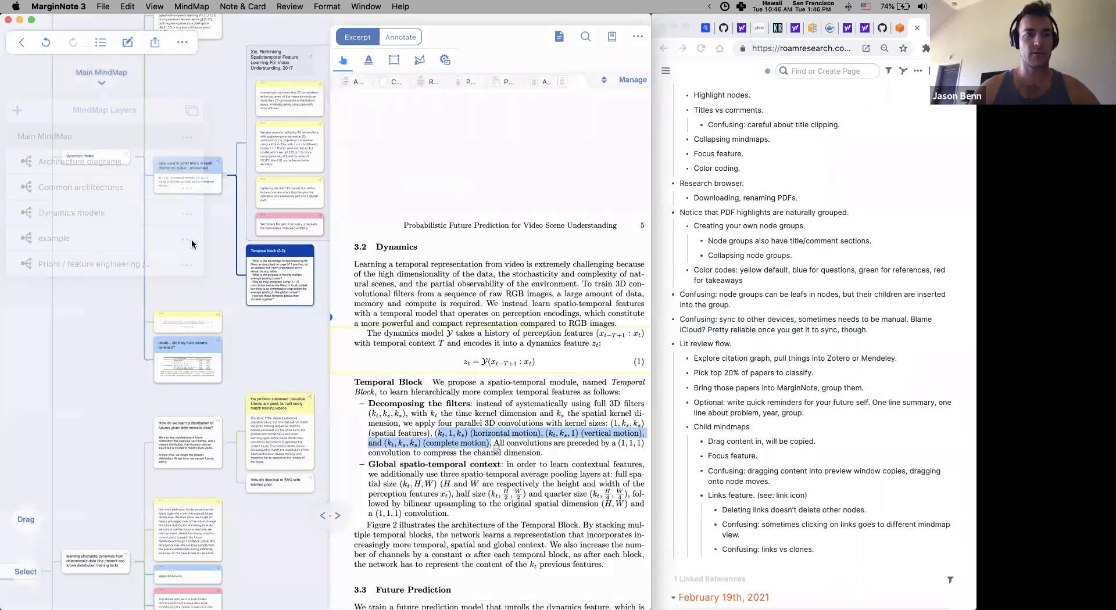
{"action": "left_click", "coordinate": [193, 243]}
{"action": "left_click", "coordinate": [141, 314]}
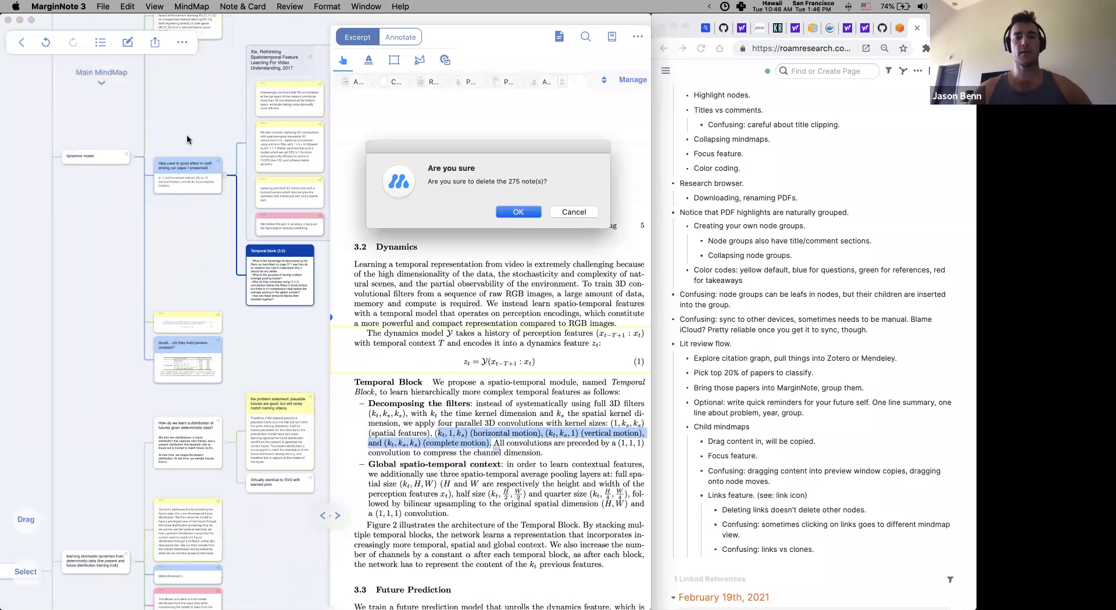
{"action": "key", "text": "Return"}
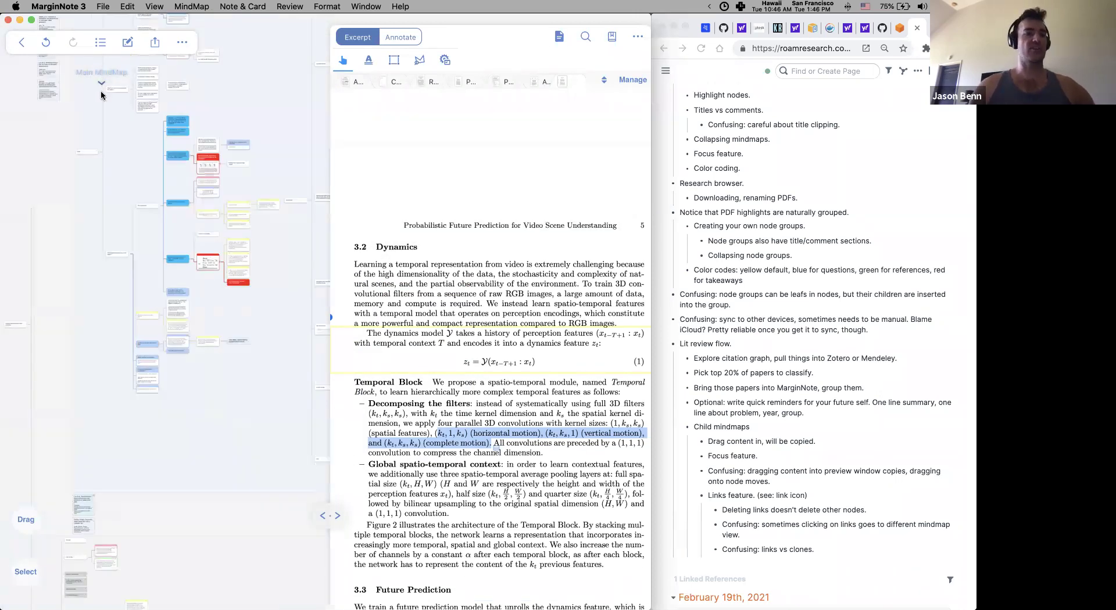
Select the "Probabilistic Future Prediction for Video Scene Understanding" paper group in the Main MindMap and collapse it
{"action": "left_click", "coordinate": [102, 92]}
{"action": "left_click", "coordinate": [124, 186]}
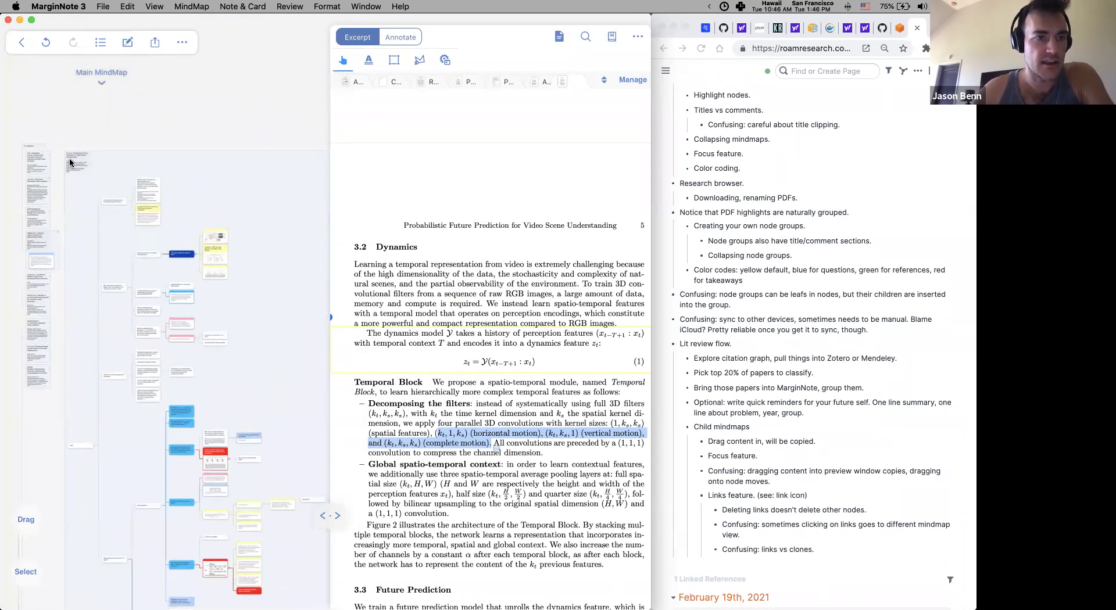
{"action": "scroll", "coordinate": [69, 158], "scroll_direction": "up", "scroll_amount": 5}
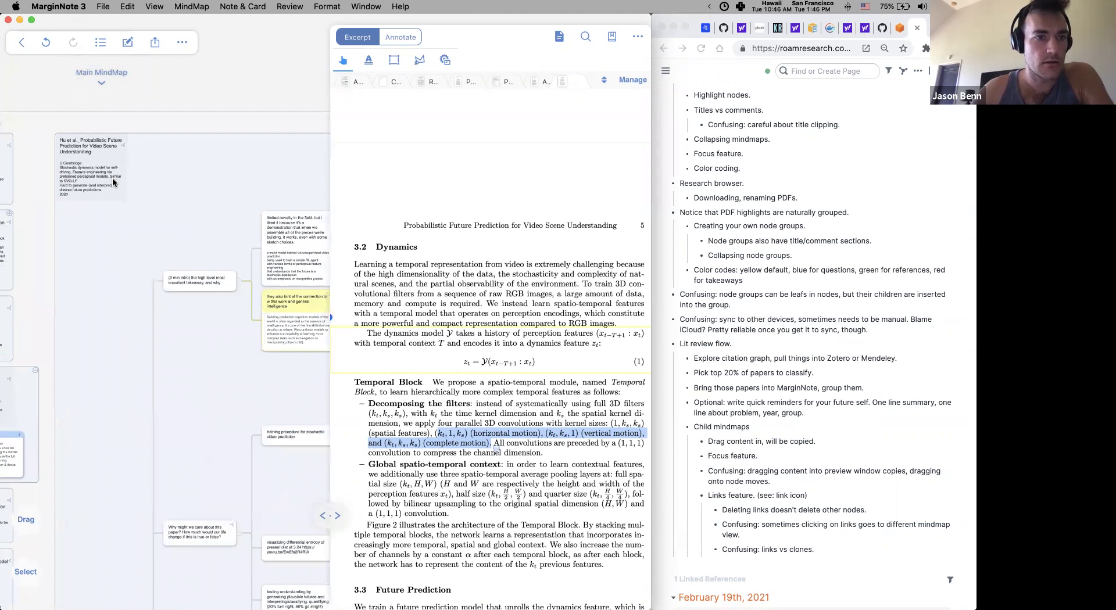
{"action": "left_click", "coordinate": [112, 177]}
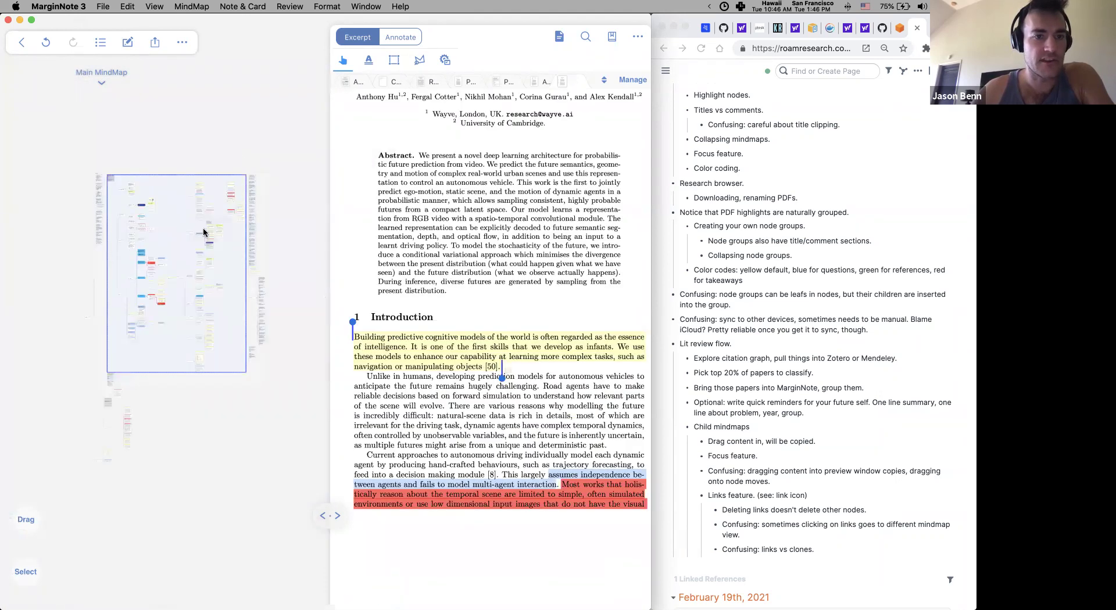
{"action": "scroll", "coordinate": [106, 189], "scroll_direction": "up", "scroll_amount": 5}
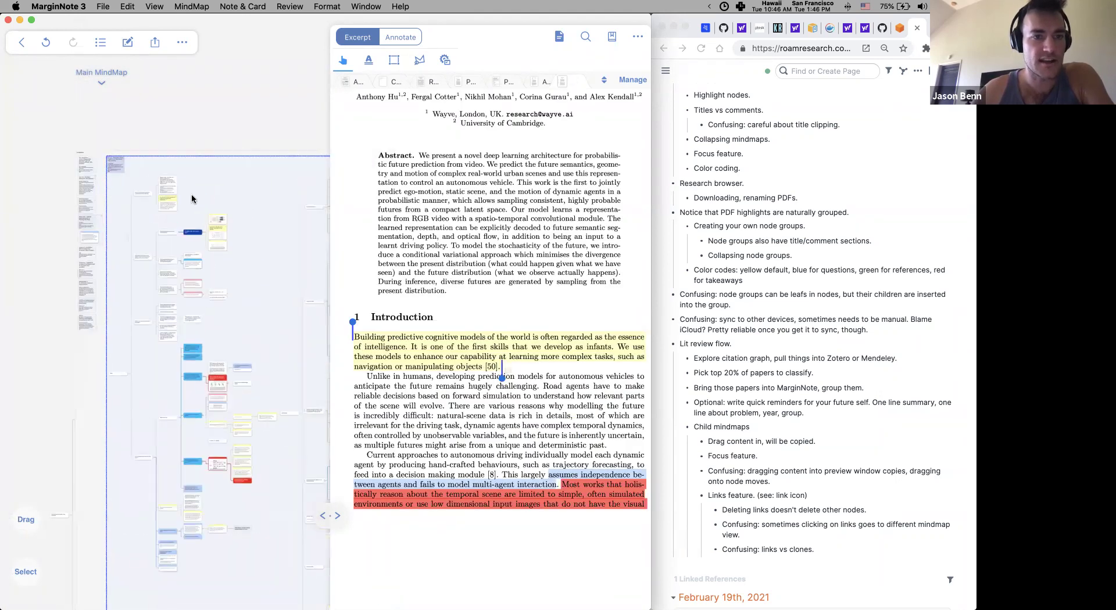
{"action": "scroll", "coordinate": [192, 199], "scroll_direction": "up", "scroll_amount": 5}
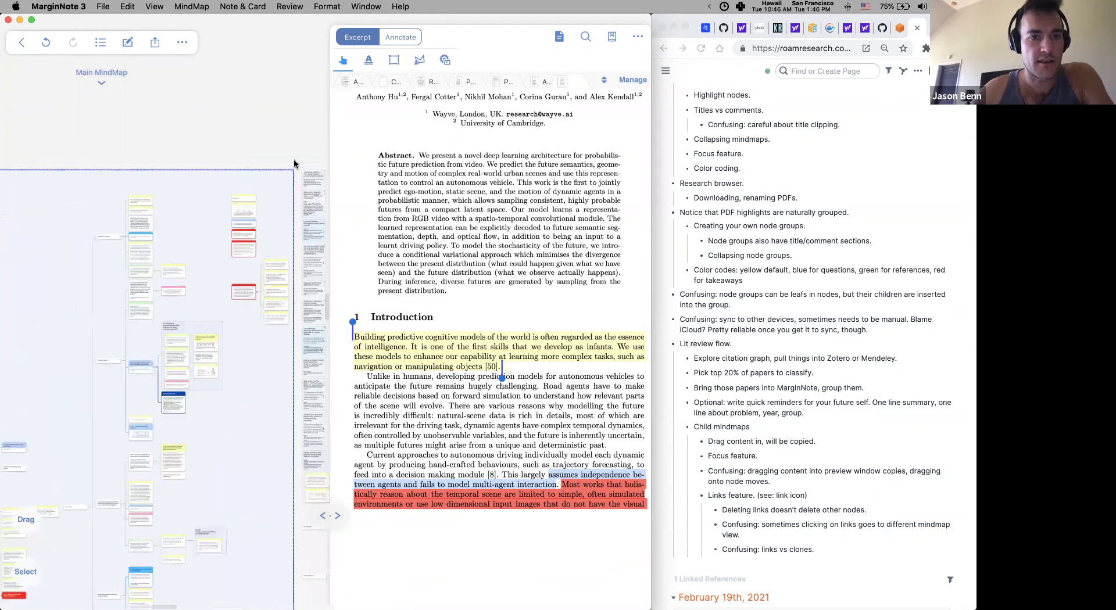
{"action": "left_click", "coordinate": [289, 183]}
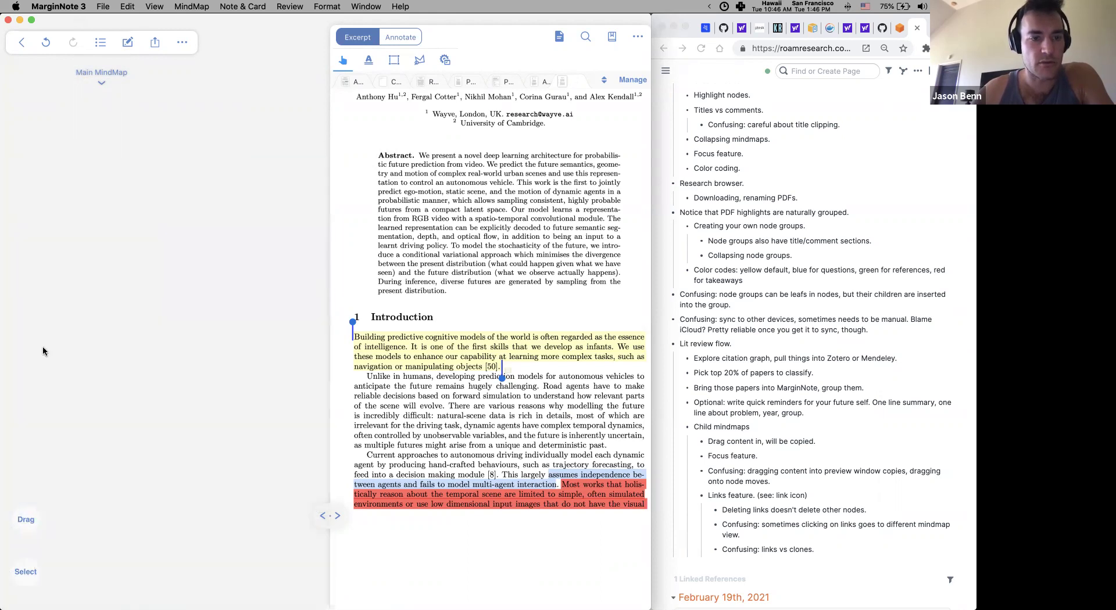
{"action": "scroll", "coordinate": [42, 358], "scroll_direction": "left", "scroll_amount": 2}
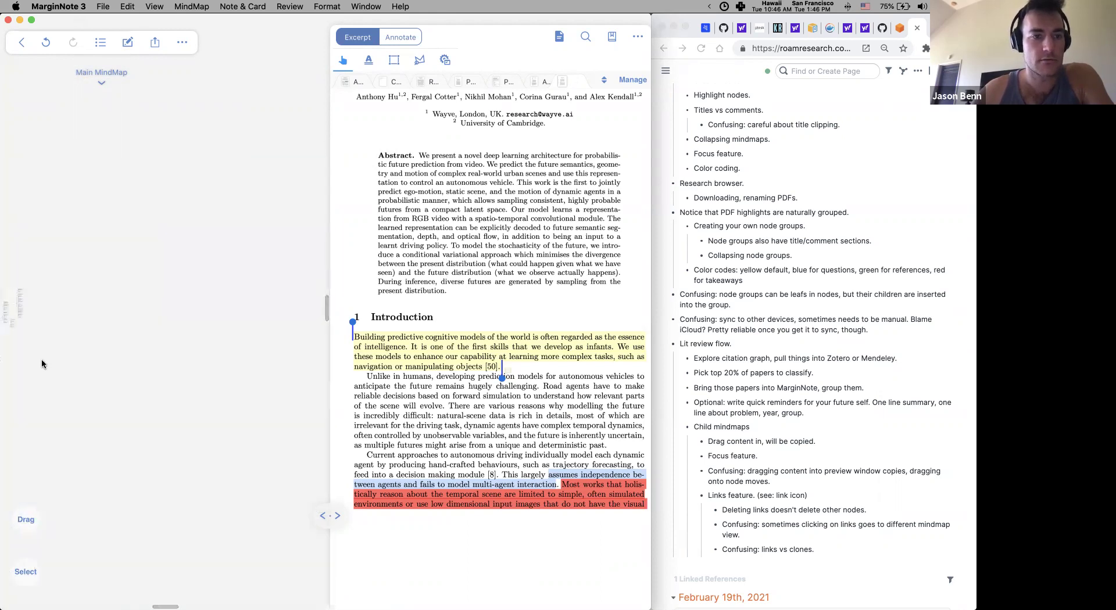
{"action": "scroll", "coordinate": [31, 352], "scroll_direction": "left", "scroll_amount": 2}
{"action": "left_click_drag", "start_coordinate": [31, 352], "coordinate": [106, 362]}
{"action": "scroll", "coordinate": [106, 362], "scroll_direction": "up", "scroll_amount": 3}
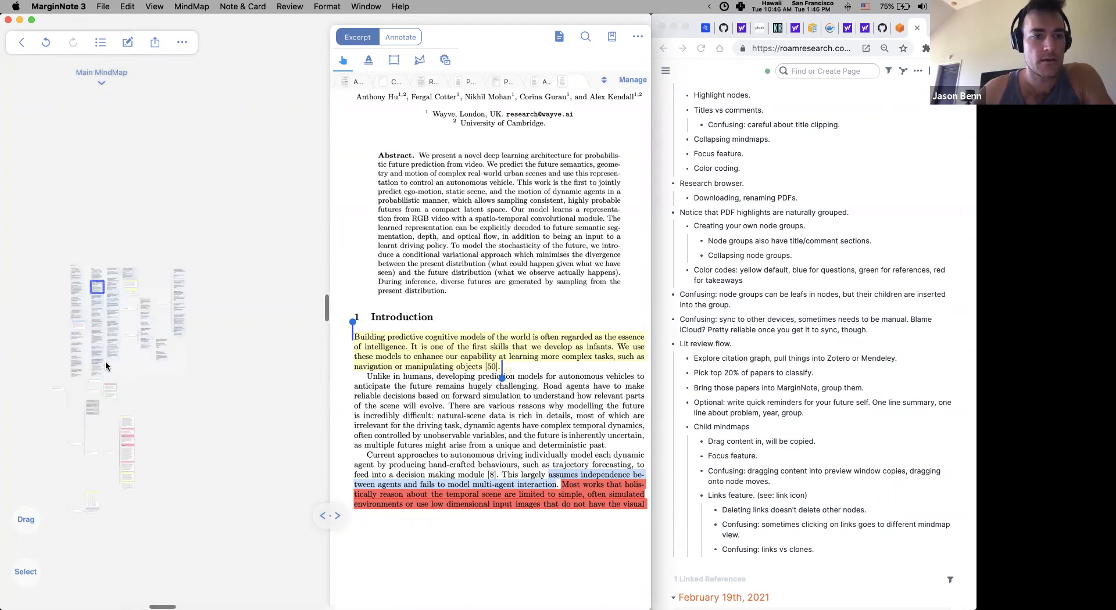
{"action": "scroll", "coordinate": [105, 365], "scroll_direction": "up", "scroll_amount": 5}
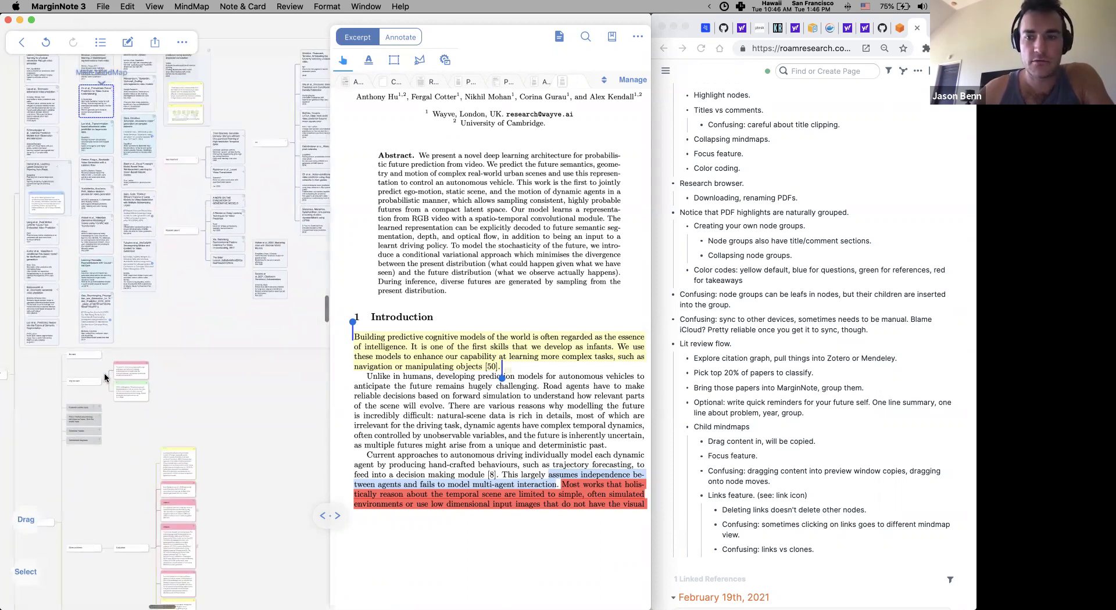
{"action": "scroll", "coordinate": [200, 109], "scroll_direction": "down", "scroll_amount": 4}
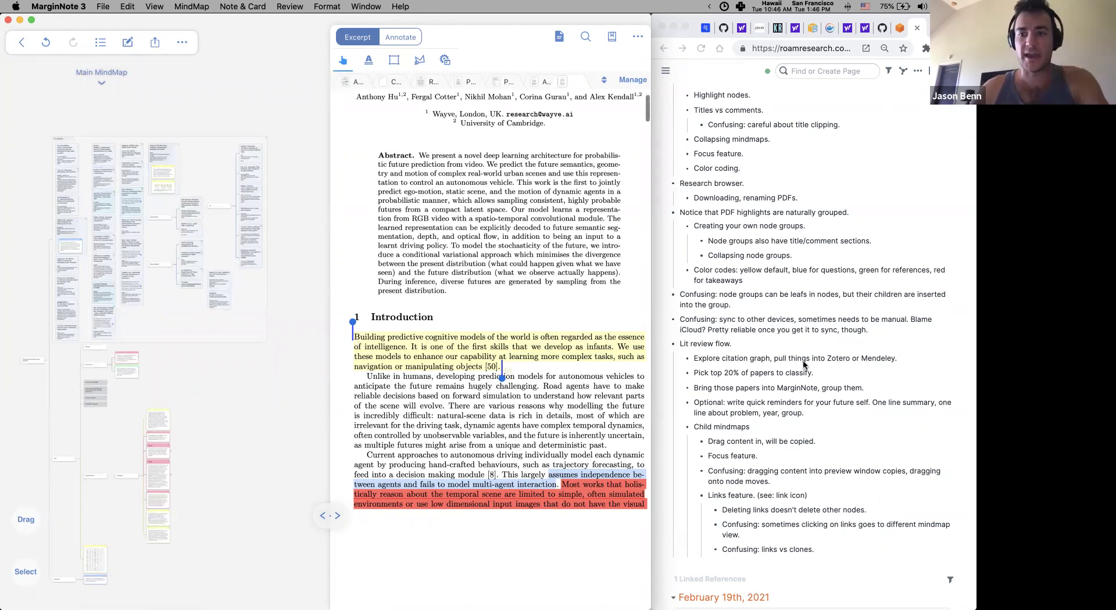
Open a disentangled representations paper from the paper group at its References page, and check the notebook's associated documents list
{"action": "left_click", "coordinate": [191, 259]}
{"action": "left_click", "coordinate": [103, 161]}
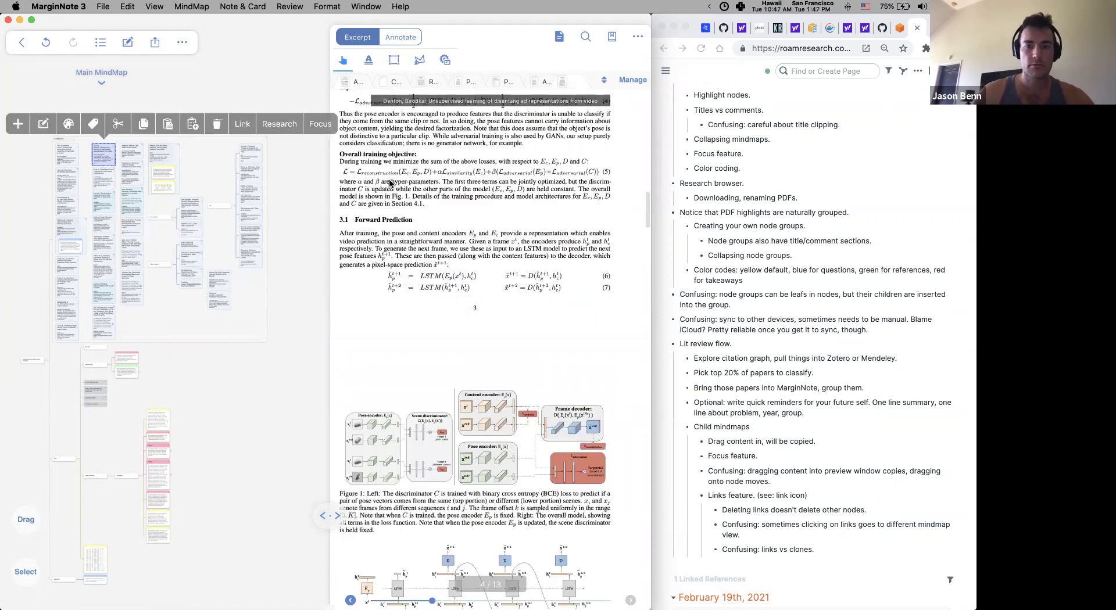
{"action": "scroll", "coordinate": [389, 183], "scroll_direction": "down", "scroll_amount": 10}
{"action": "scroll", "coordinate": [389, 183], "scroll_direction": "down", "scroll_amount": 20}
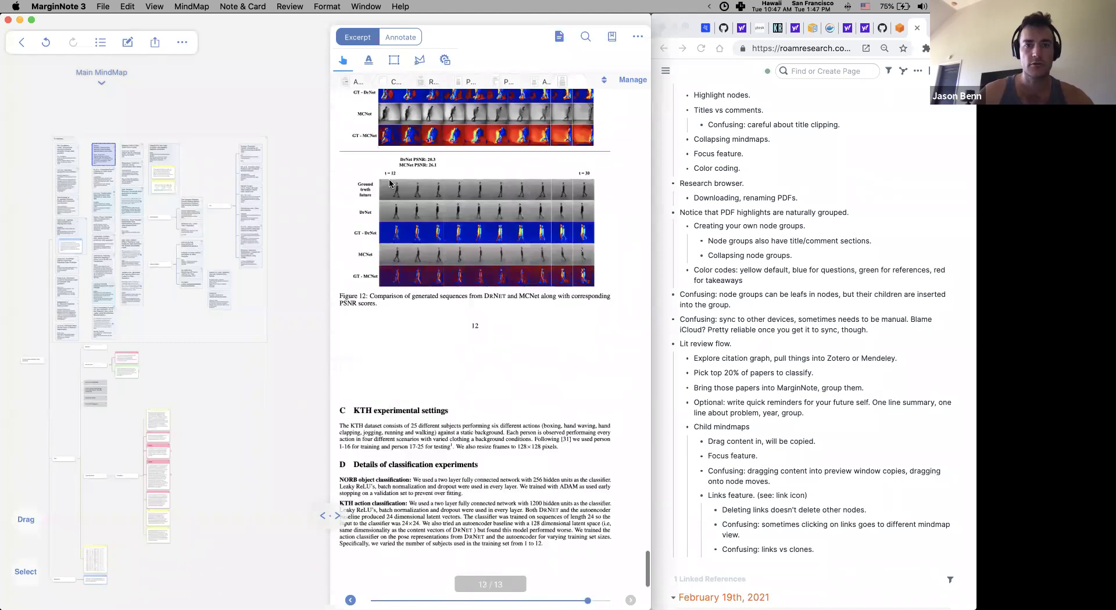
{"action": "scroll", "coordinate": [390, 182], "scroll_direction": "up", "scroll_amount": 15}
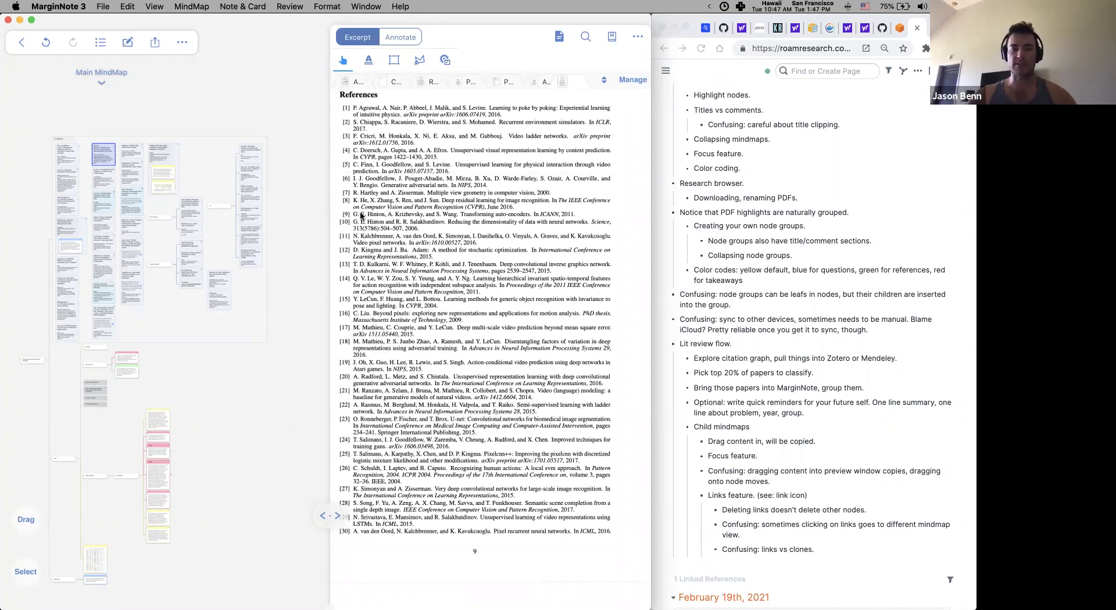
{"action": "left_click_drag", "start_coordinate": [384, 210], "coordinate": [581, 247]}
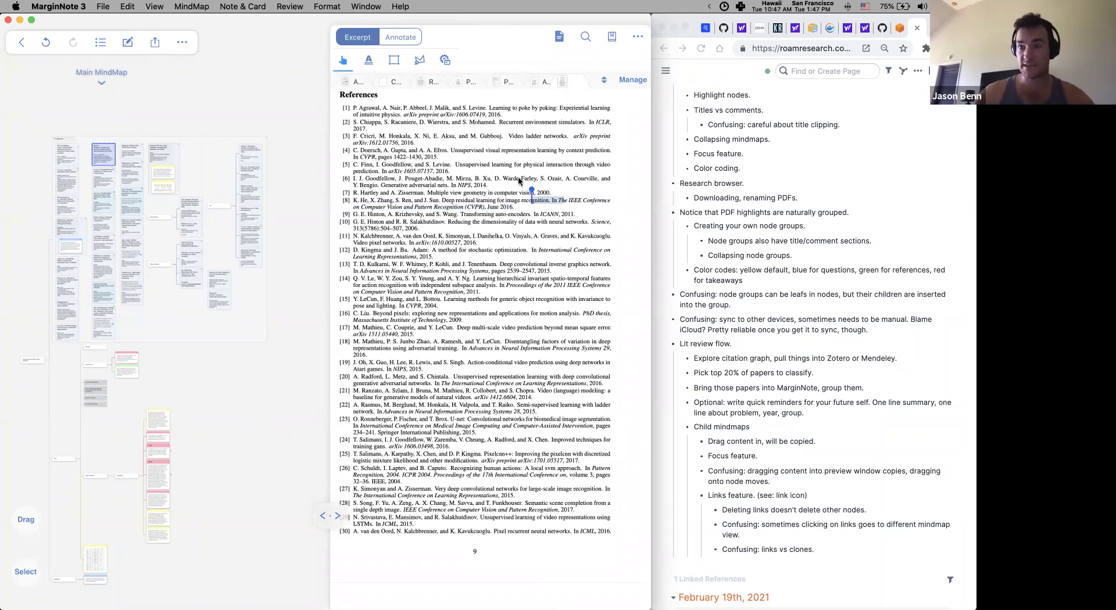
{"action": "left_click", "coordinate": [636, 81]}
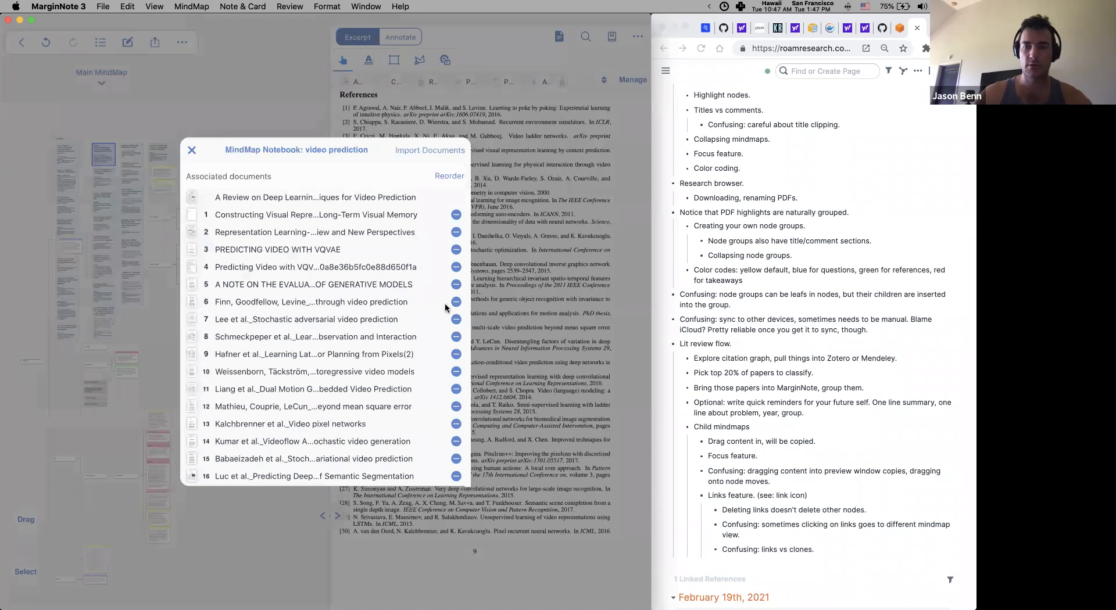
{"action": "left_click", "coordinate": [482, 309]}
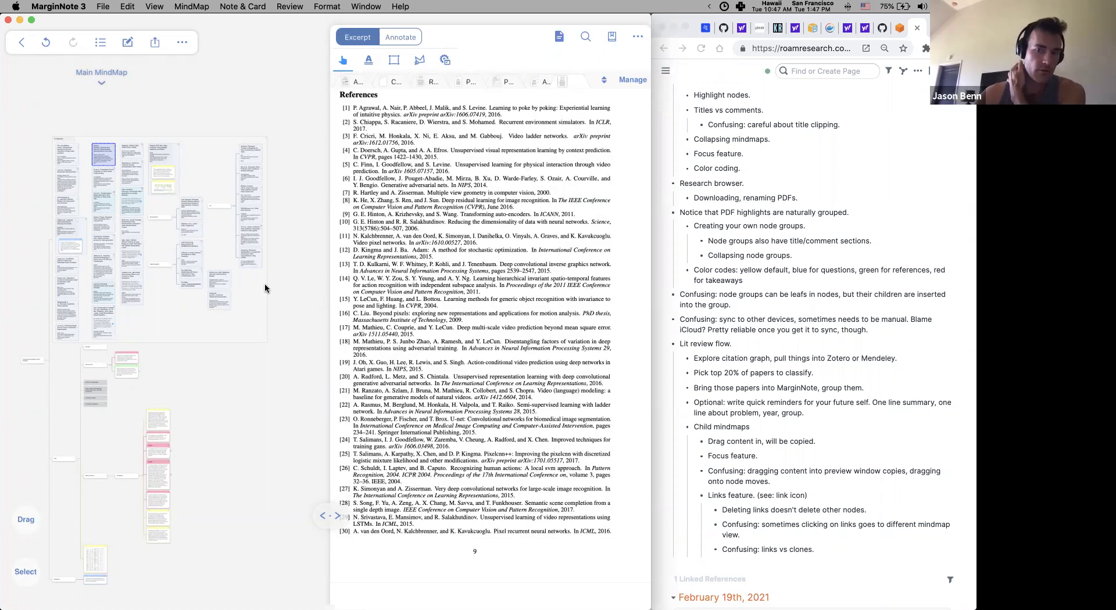
Point out the citation graph item in the Roam outline's lit review section and switch to Zotero
{"action": "left_click", "coordinate": [807, 359]}
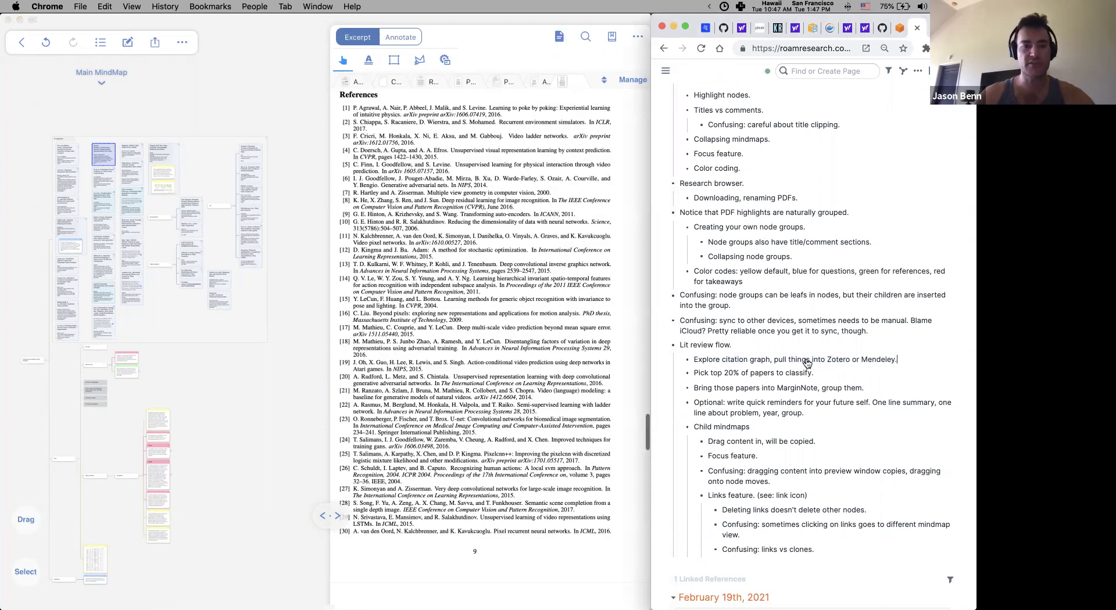
{"action": "key", "text": "super+Tab"}
{"action": "key", "text": "super+Tab"}
{"action": "key", "text": "super+Tab"}
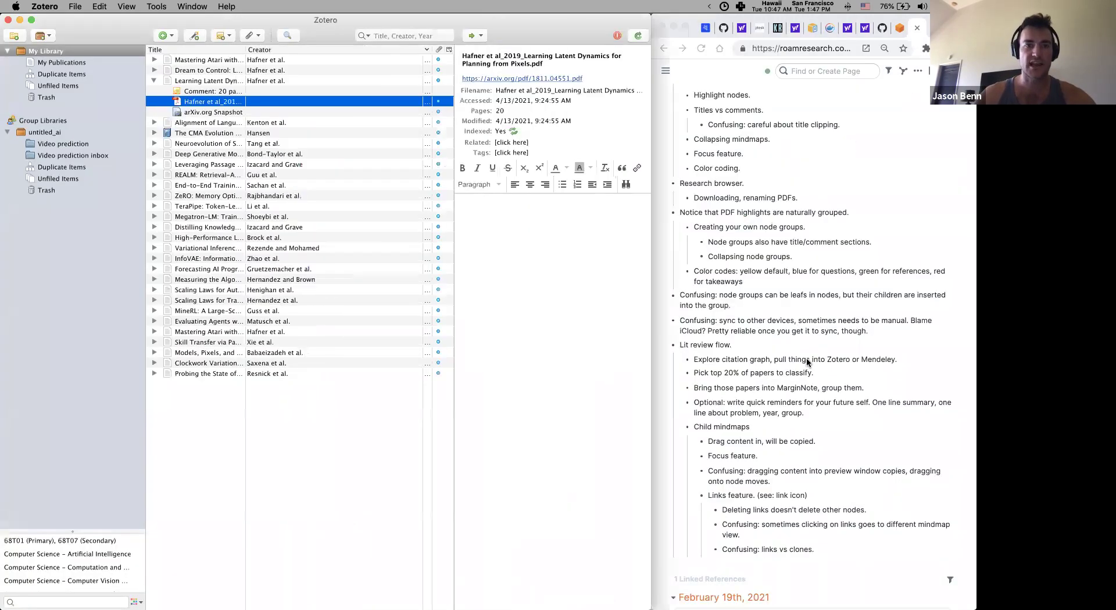
Compare the "Video prediction" and "Video prediction inbox" collections of the untitled_ai group library, leave "Video prediction" selected, and maximize the window
{"action": "left_click", "coordinate": [143, 180]}
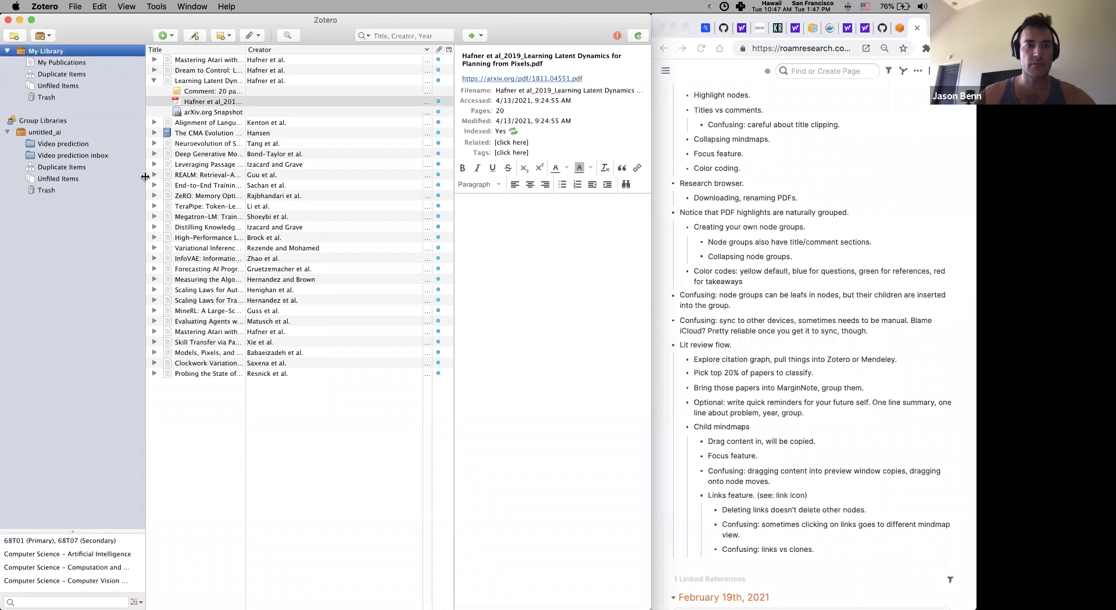
{"action": "left_click", "coordinate": [65, 146]}
{"action": "left_click", "coordinate": [101, 157]}
{"action": "key", "text": "Up"}
{"action": "left_click", "coordinate": [104, 157]}
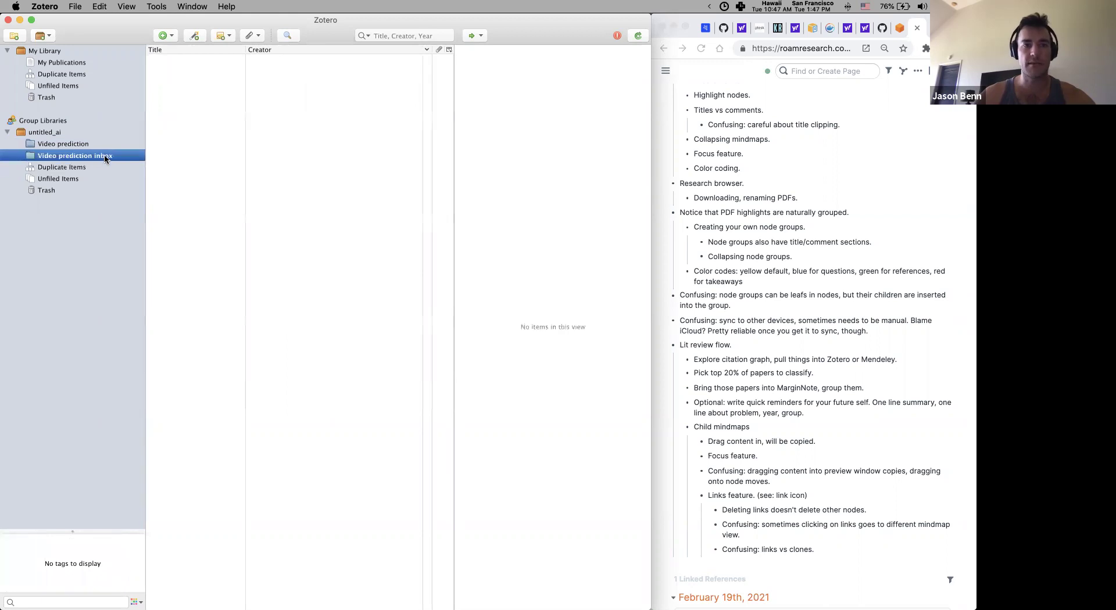
{"action": "left_click", "coordinate": [99, 145]}
{"action": "left_click", "coordinate": [100, 156]}
{"action": "left_click", "coordinate": [88, 145]}
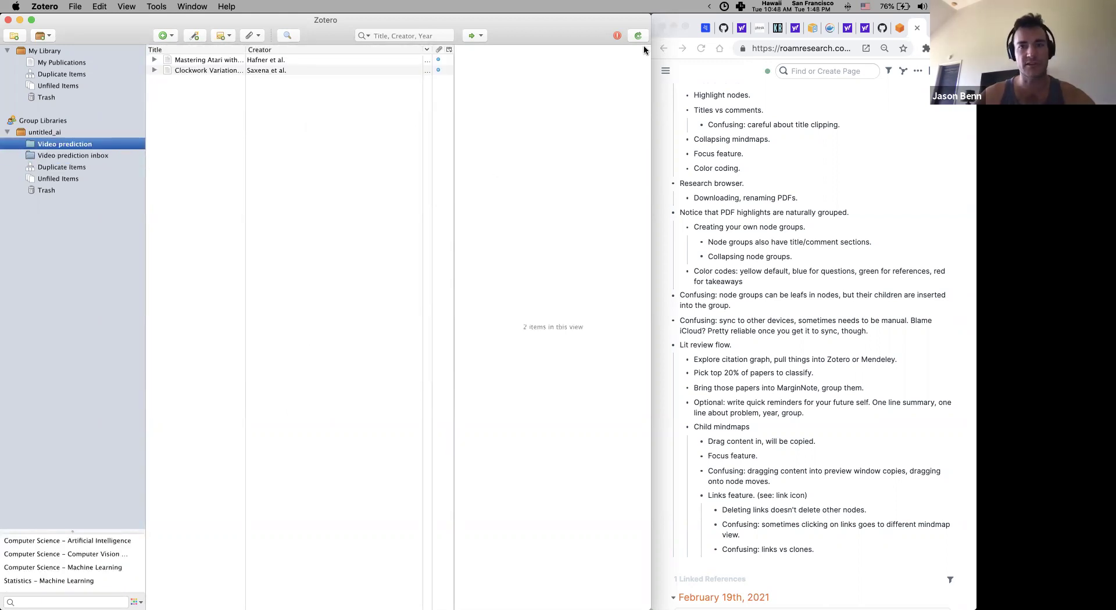
{"action": "key", "text": "ctrl+alt+Return"}
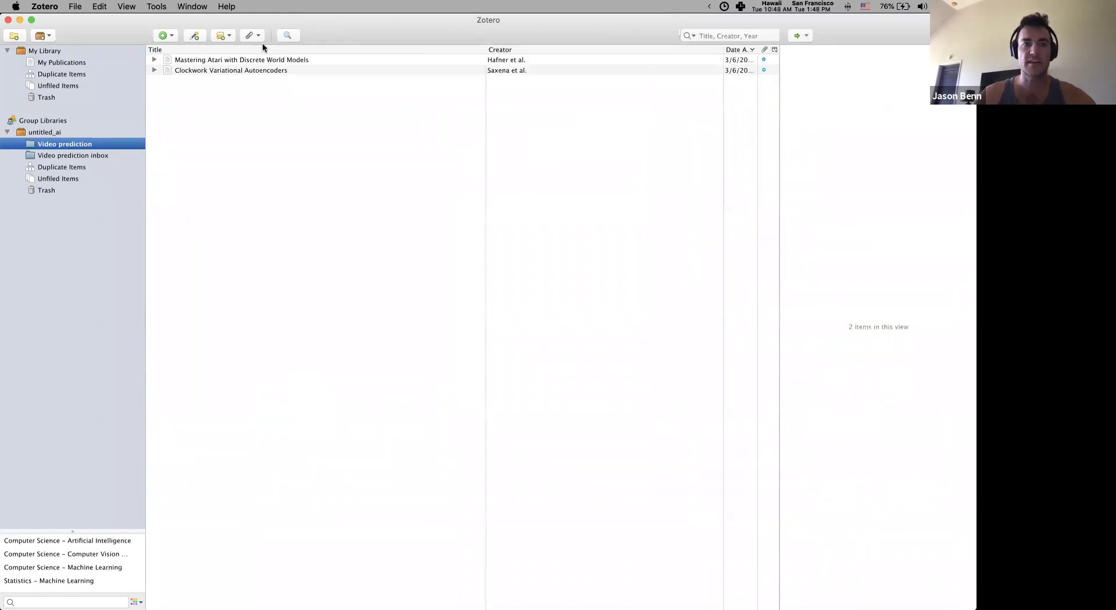
Check the details of the "Mastering Atari with Discrete World Models" entry, place Zotero beside the Roam outline, and switch to MarginNote 3
{"action": "left_click", "coordinate": [211, 60]}
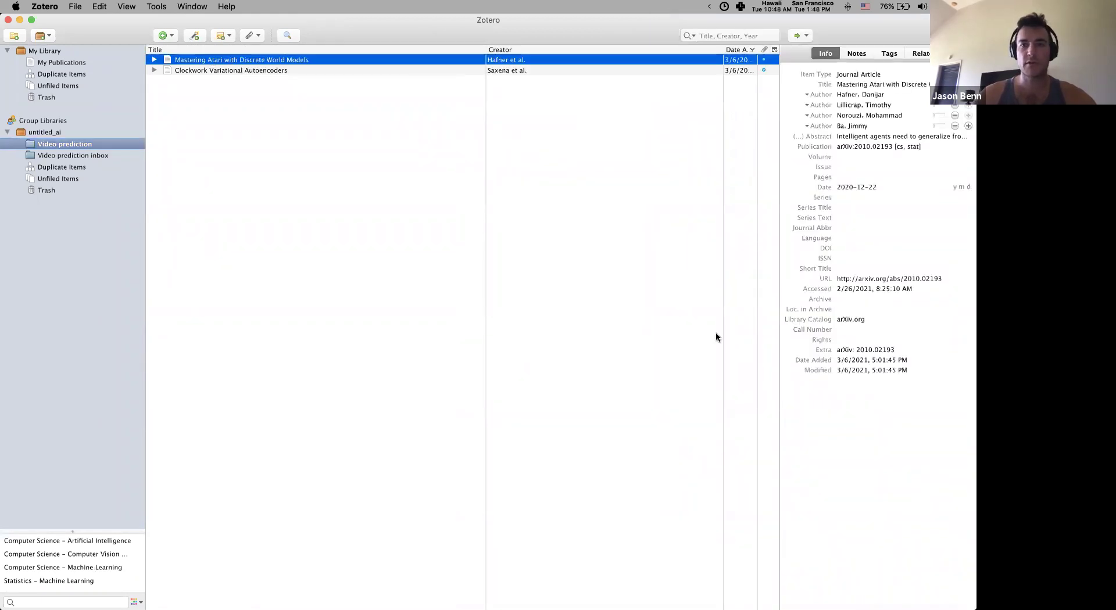
{"action": "key", "text": "ctrl+alt+e"}
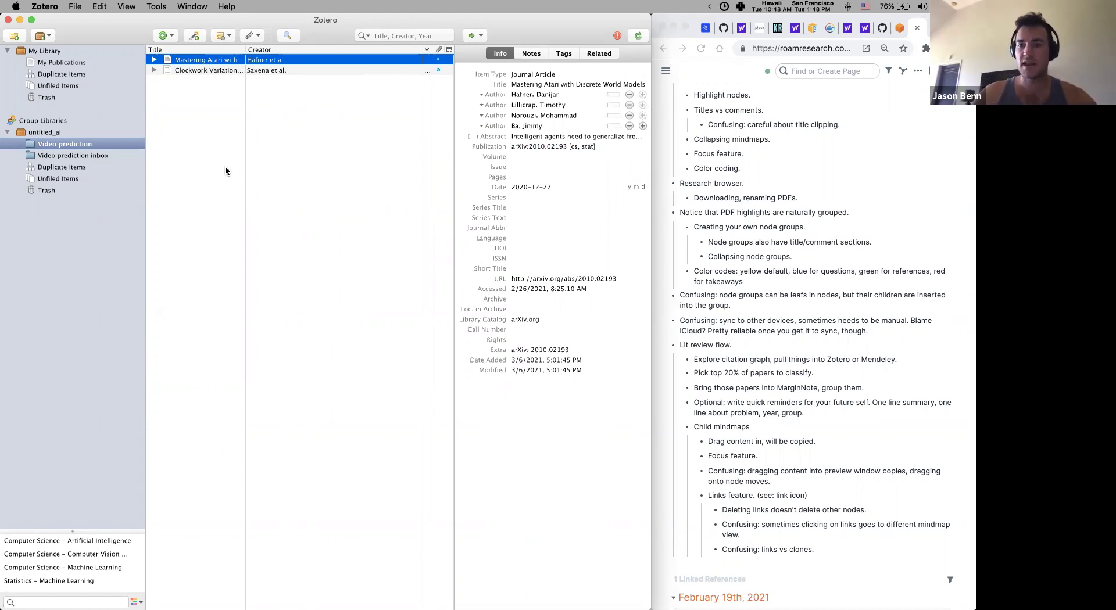
{"action": "key", "text": "super+Tab"}
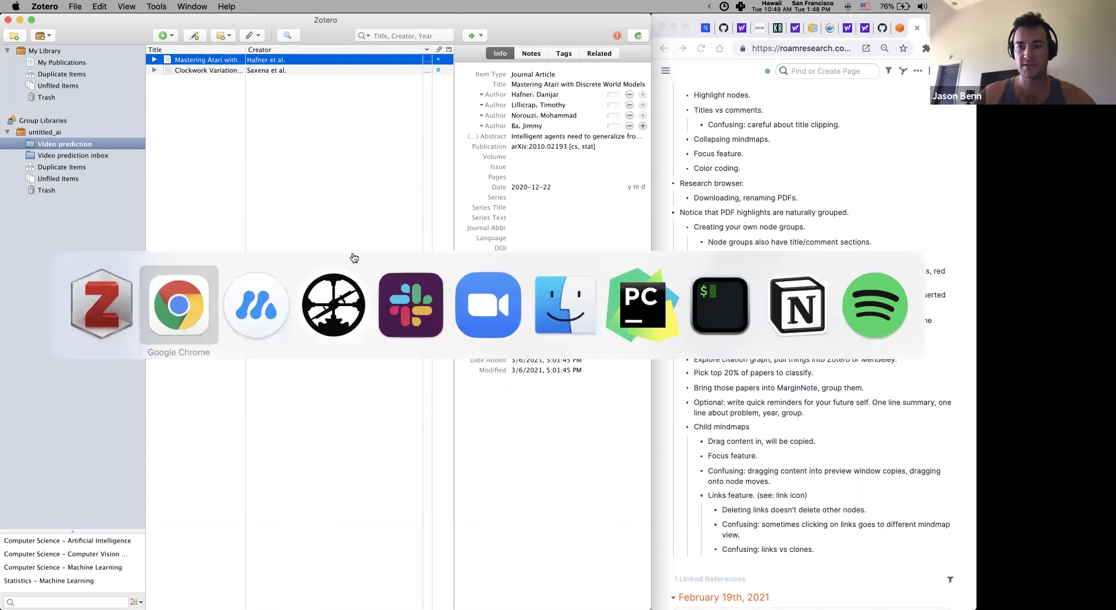
{"action": "left_click", "coordinate": [257, 307]}
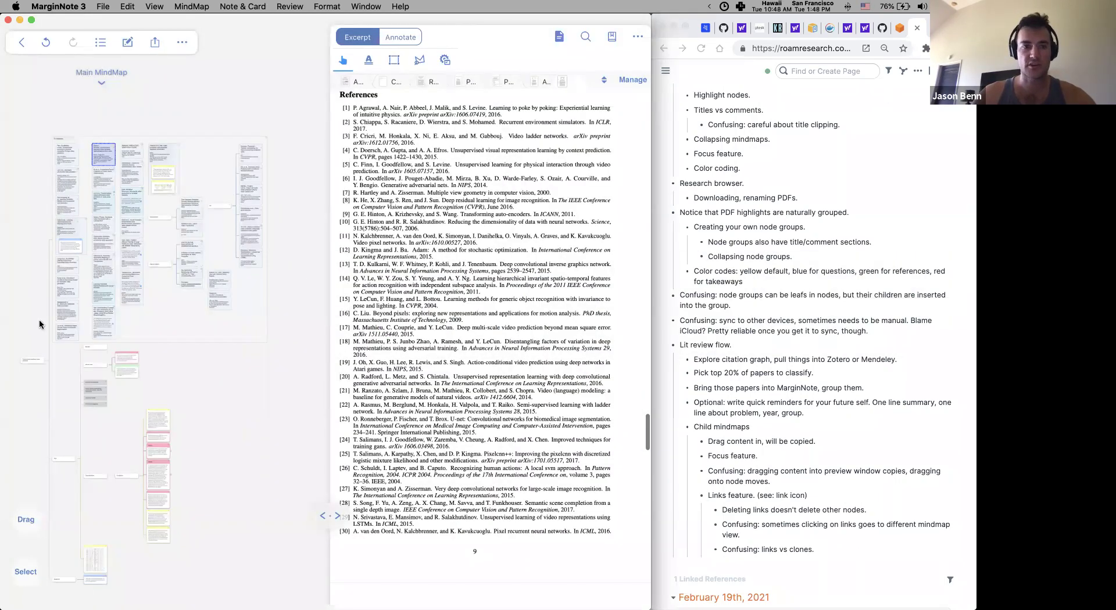
Examine the paper group in the Main MindMap with the mindmap area widened, and check the list of mindmap layers
{"action": "scroll", "coordinate": [118, 306], "scroll_direction": "down", "scroll_amount": 5}
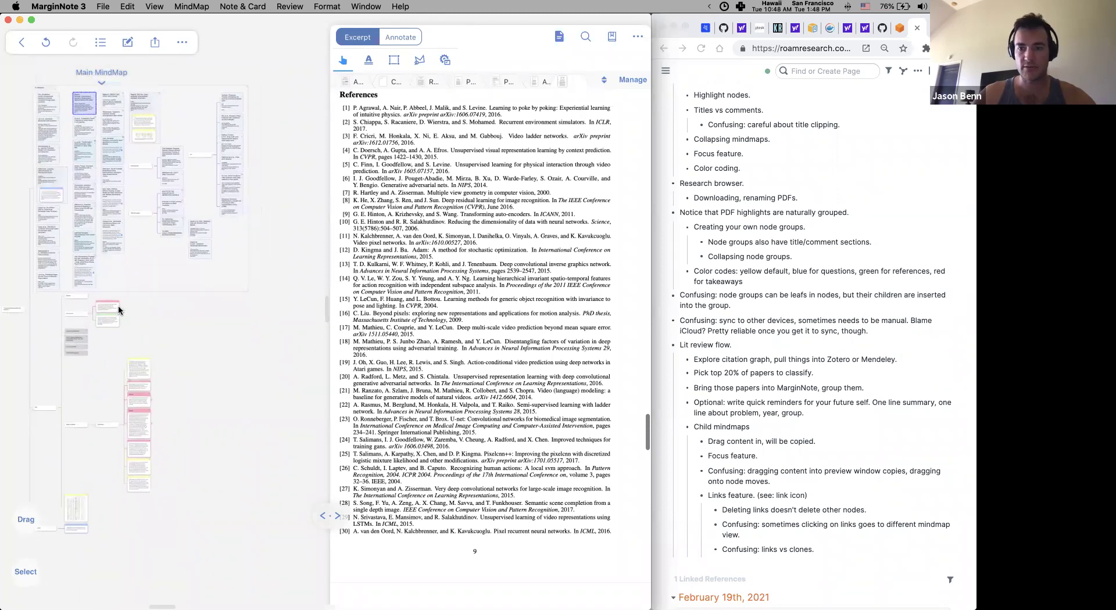
{"action": "scroll", "coordinate": [131, 145], "scroll_direction": "left", "scroll_amount": 3}
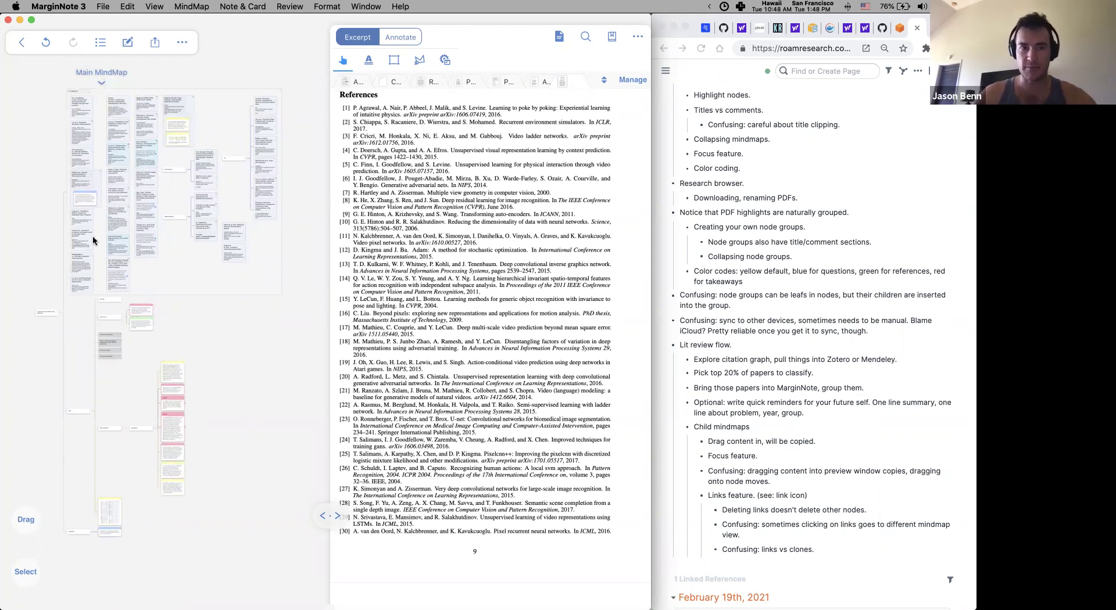
{"action": "scroll", "coordinate": [98, 183], "scroll_direction": "up", "scroll_amount": 5}
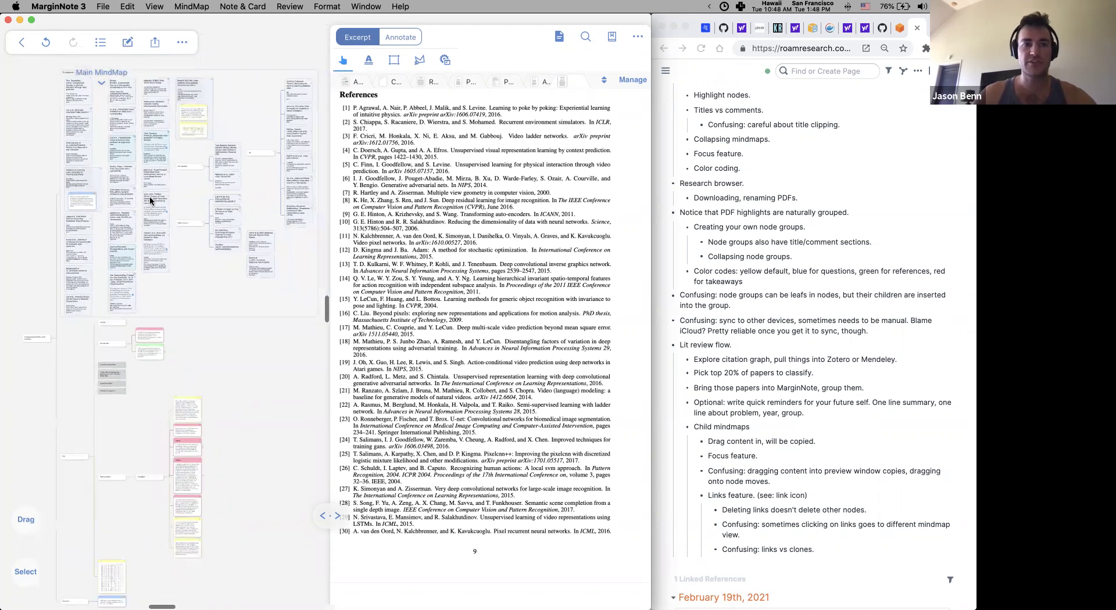
{"action": "scroll", "coordinate": [107, 178], "scroll_direction": "up", "scroll_amount": 5}
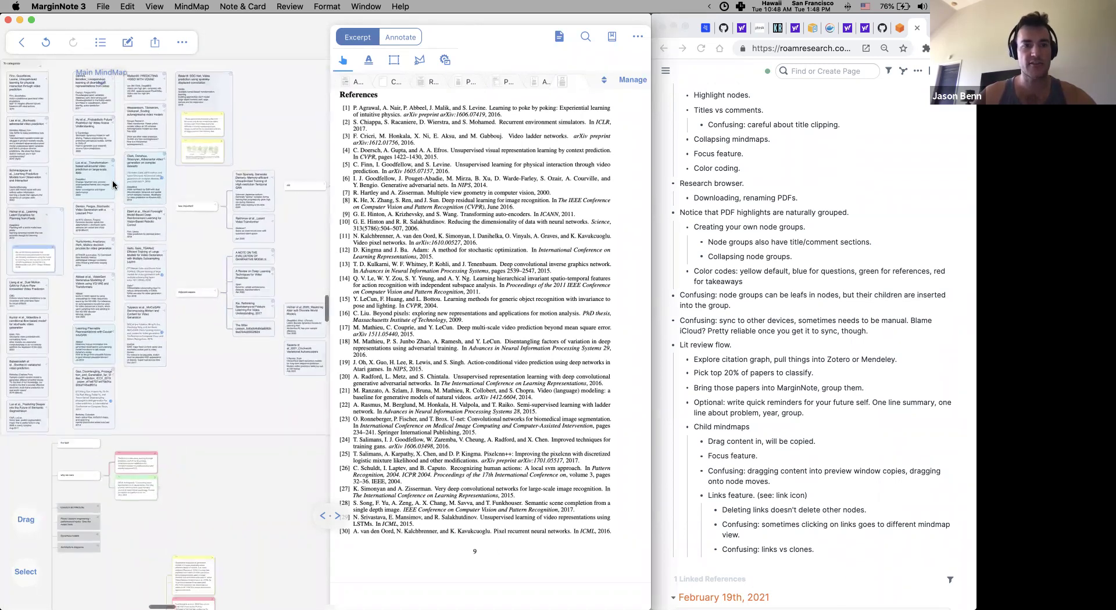
{"action": "left_click_drag", "start_coordinate": [333, 507], "coordinate": [443, 508]}
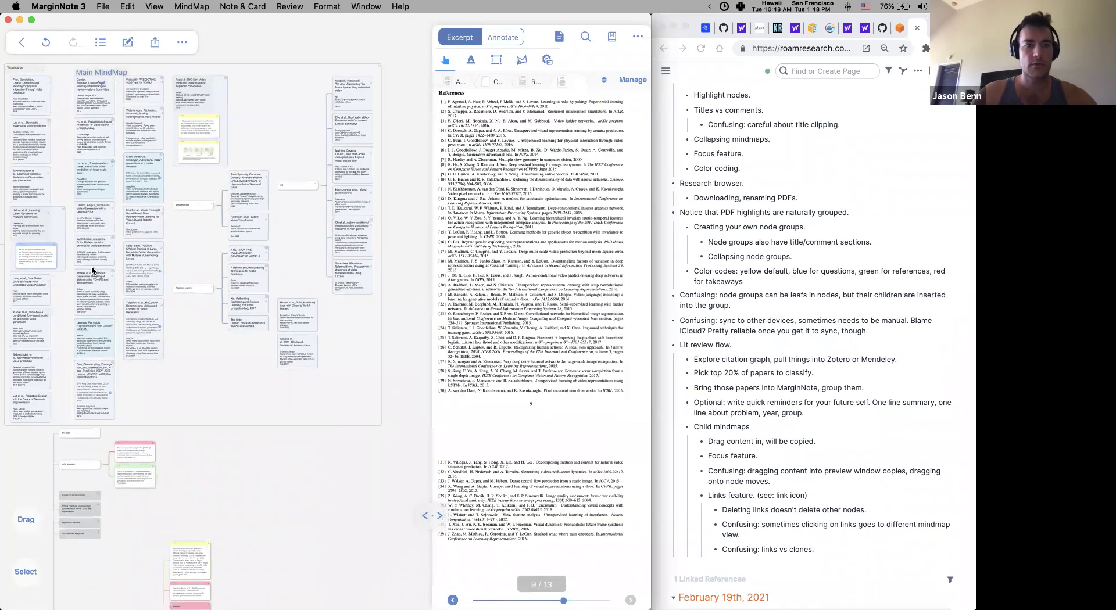
{"action": "scroll", "coordinate": [91, 266], "scroll_direction": "down", "scroll_amount": 1}
{"action": "scroll", "coordinate": [92, 266], "scroll_direction": "left", "scroll_amount": 2}
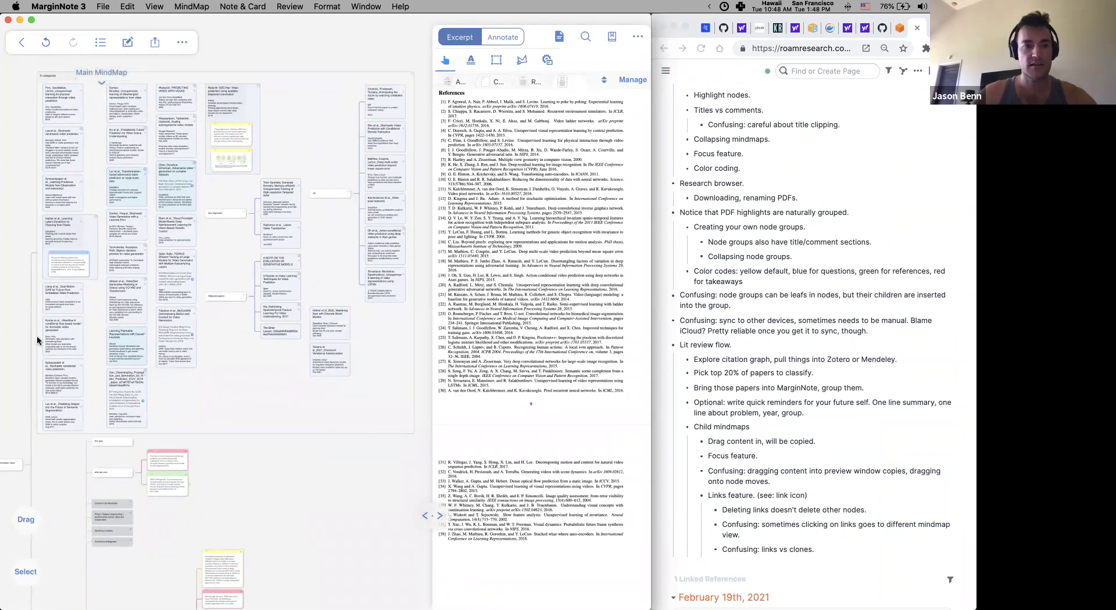
{"action": "scroll", "coordinate": [170, 176], "scroll_direction": "up", "scroll_amount": 3}
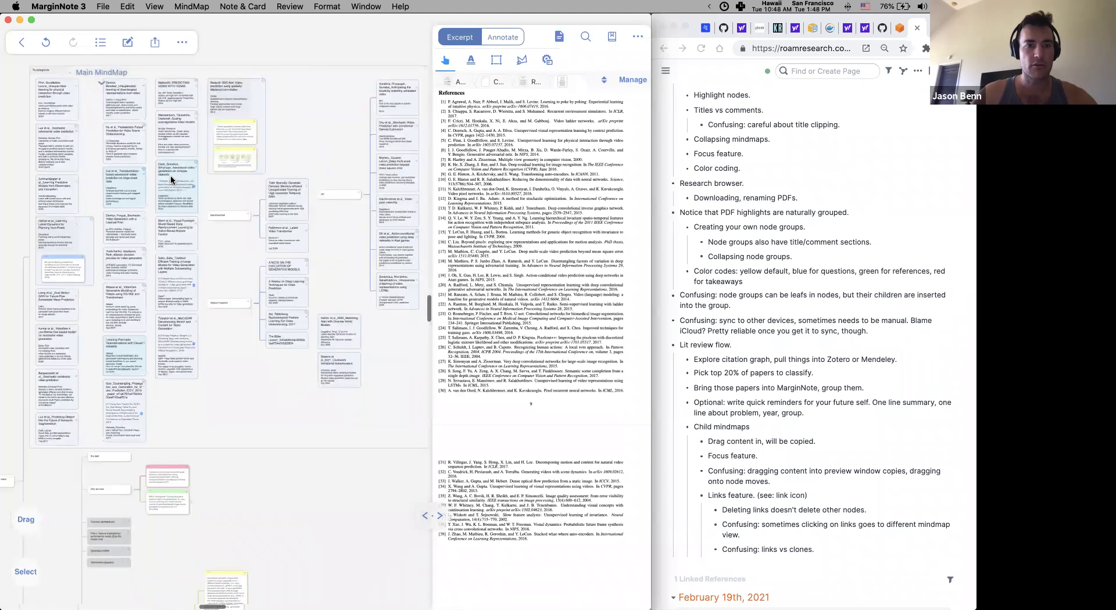
{"action": "scroll", "coordinate": [171, 179], "scroll_direction": "up", "scroll_amount": 1}
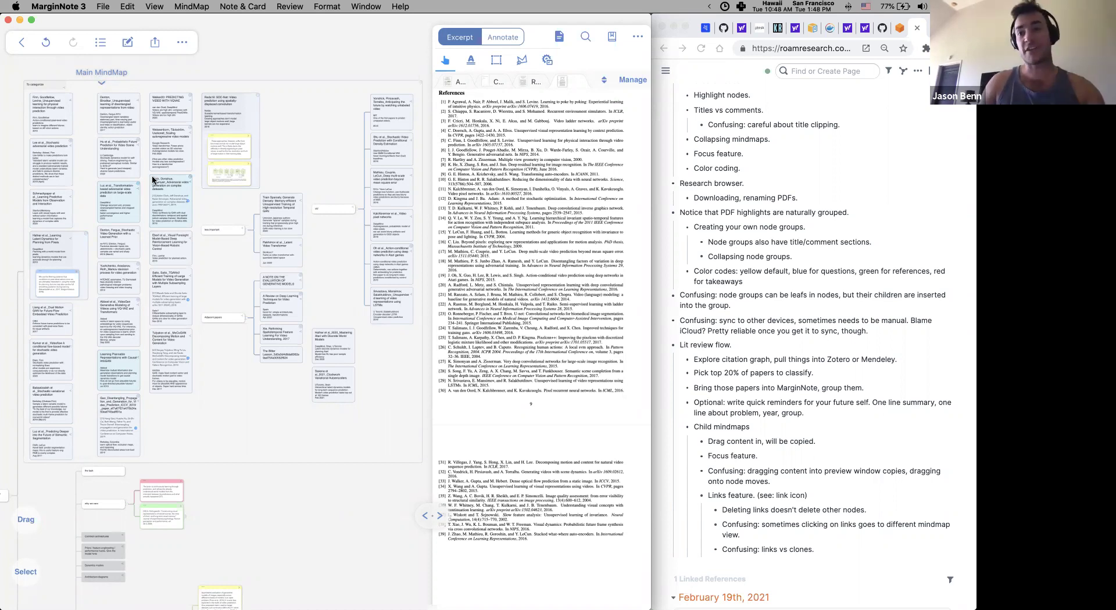
{"action": "left_click", "coordinate": [104, 73]}
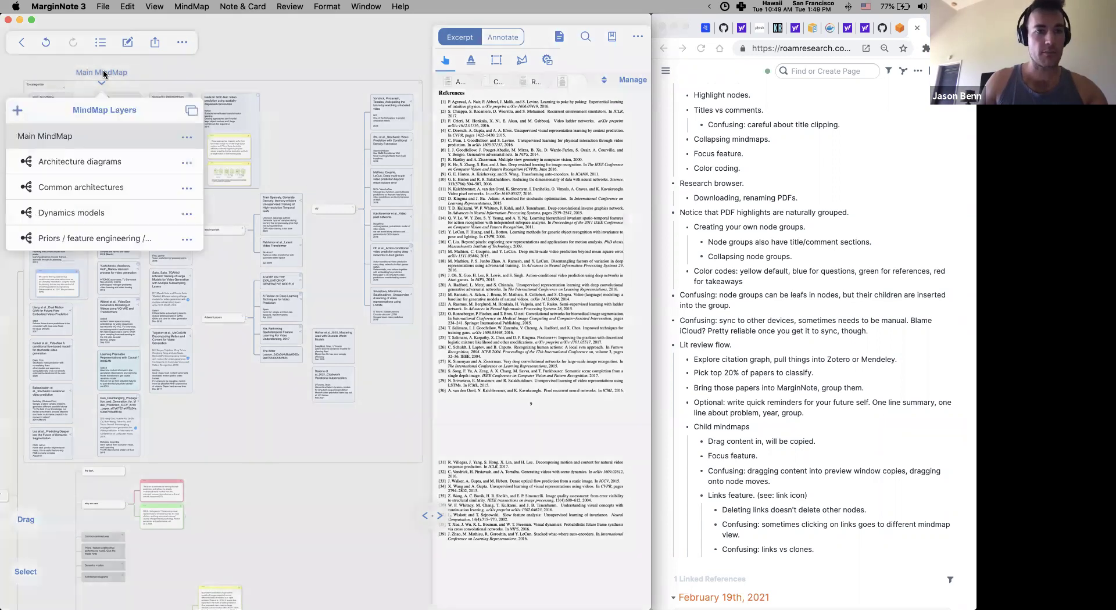
{"action": "left_click", "coordinate": [287, 57]}
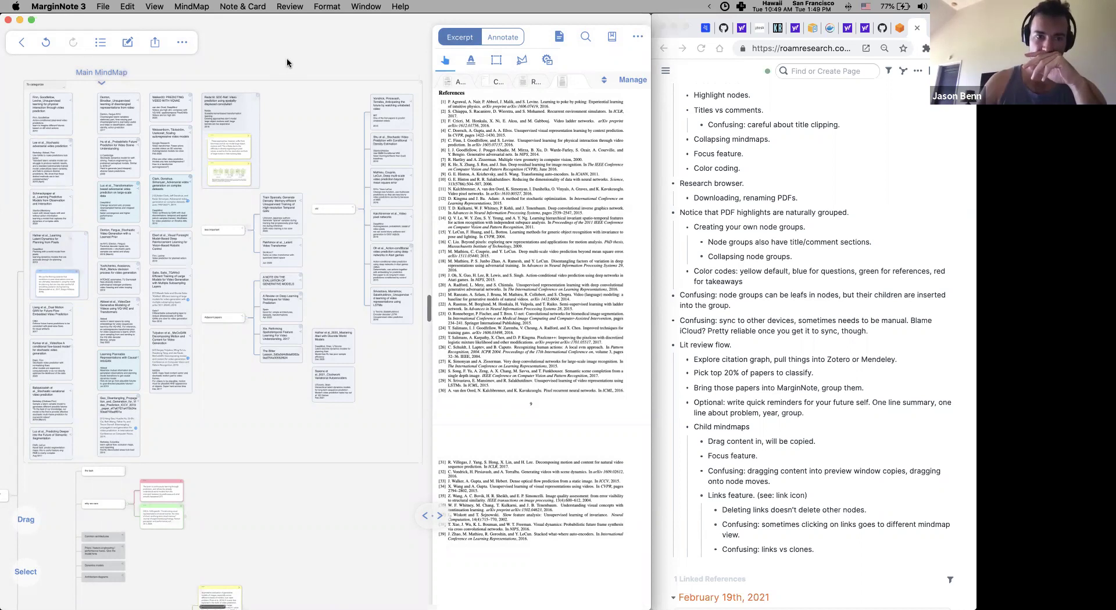
Add the library document "Action and Perception as Divergence Minimization" to the video prediction notebook and bring its mindmap card into view
{"action": "scroll", "coordinate": [287, 57], "scroll_direction": "down", "scroll_amount": 1}
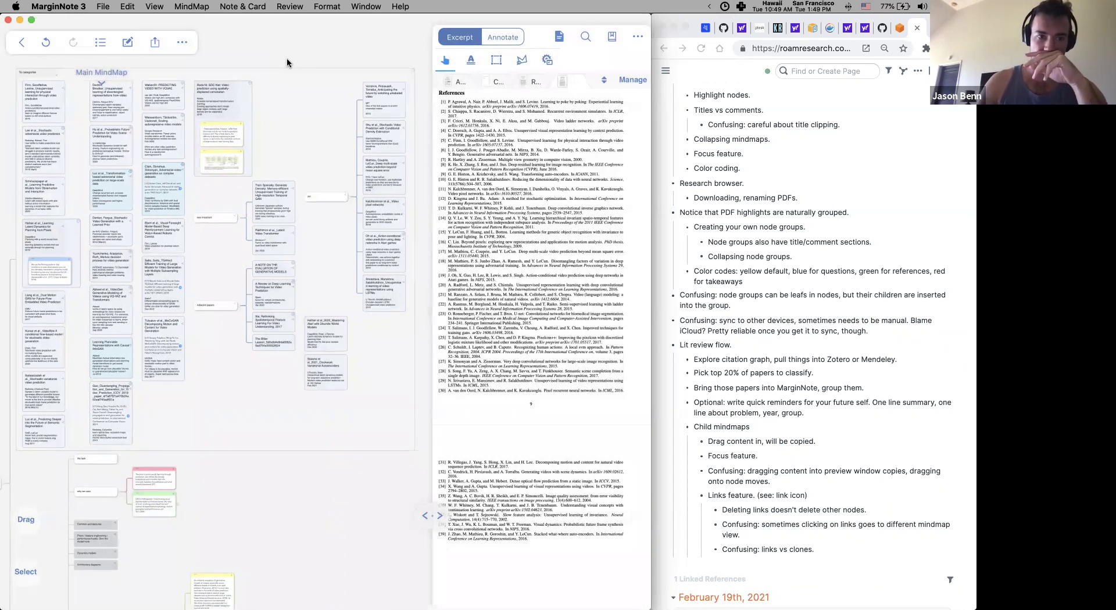
{"action": "left_click", "coordinate": [631, 81]}
{"action": "scroll", "coordinate": [313, 312], "scroll_direction": "down", "scroll_amount": 5}
{"action": "scroll", "coordinate": [312, 312], "scroll_direction": "down", "scroll_amount": 10}
{"action": "left_click", "coordinate": [456, 336]}
{"action": "left_click", "coordinate": [192, 150]}
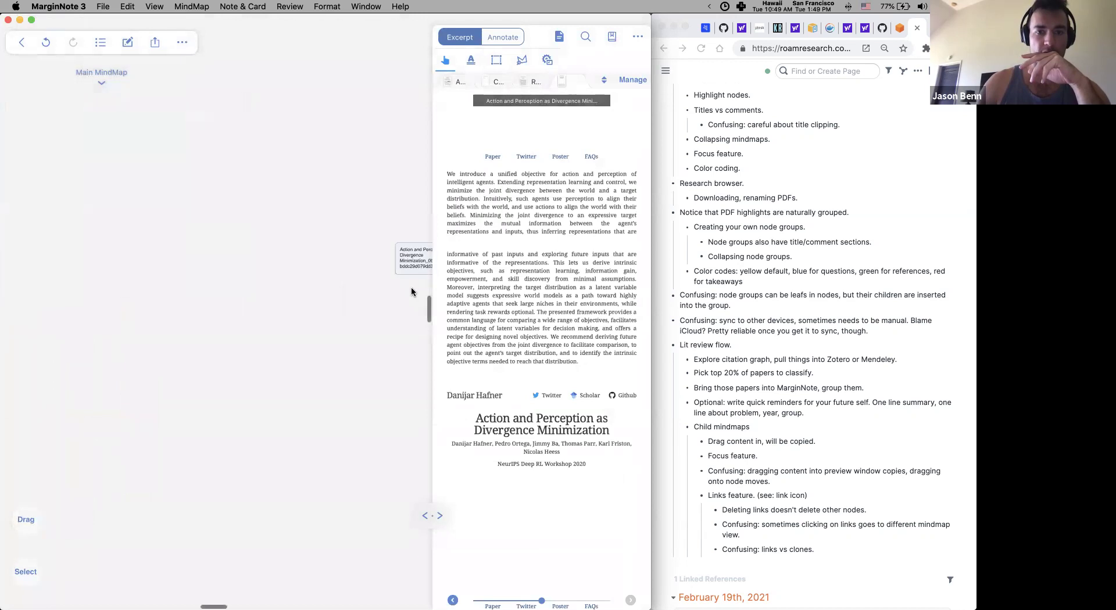
{"action": "left_click_drag", "start_coordinate": [416, 260], "coordinate": [12, 279]}
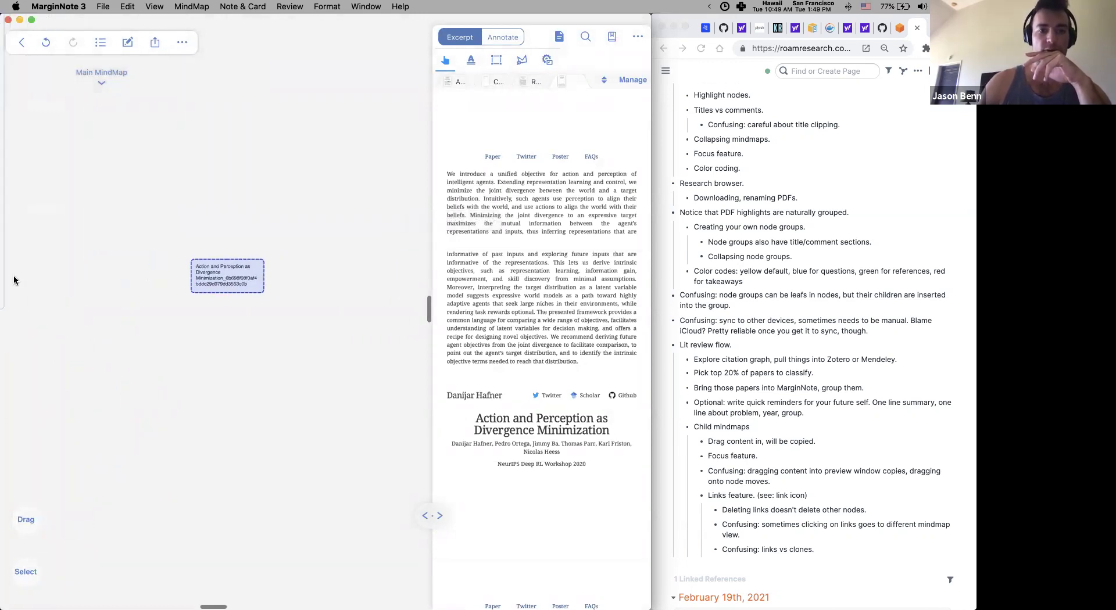
Check the excerpt settings that control how highlighted passages are added to the mindmap
{"action": "left_click_drag", "start_coordinate": [504, 198], "coordinate": [523, 208]}
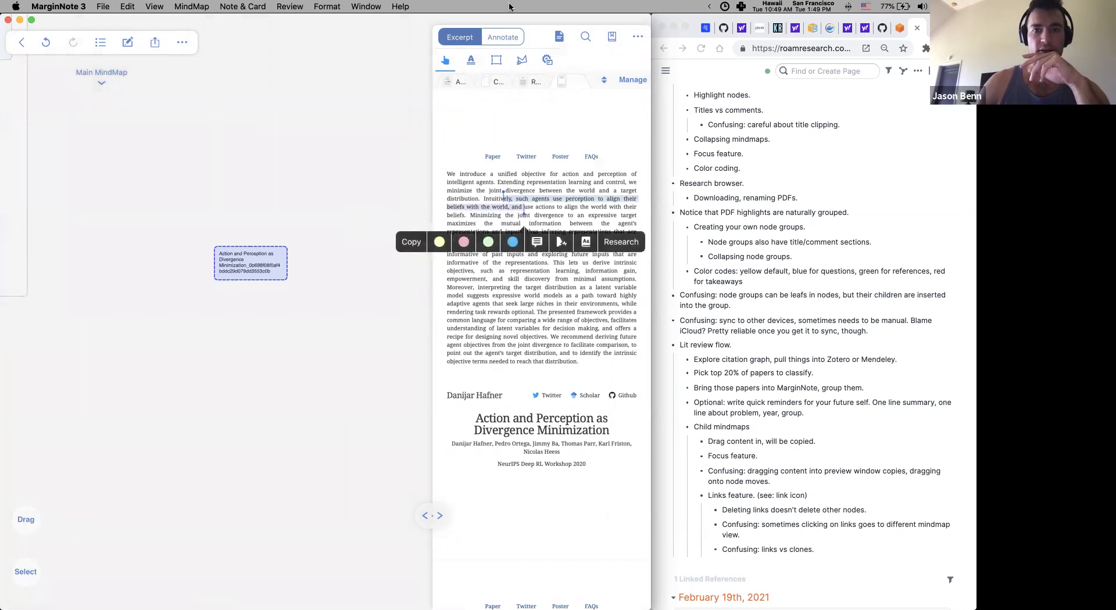
{"action": "left_click", "coordinate": [548, 61]}
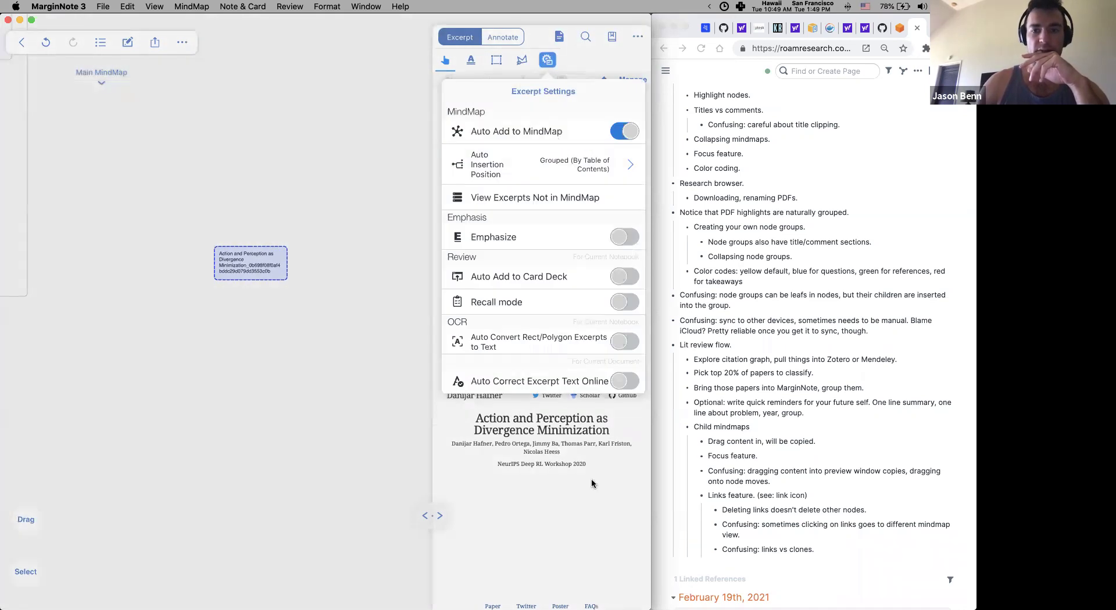
{"action": "left_click", "coordinate": [592, 483]}
Highlight an upper abstract passage in green and a lower one in yellow, nesting the yellow excerpt under the green one
{"action": "left_click_drag", "start_coordinate": [501, 224], "coordinate": [530, 232]}
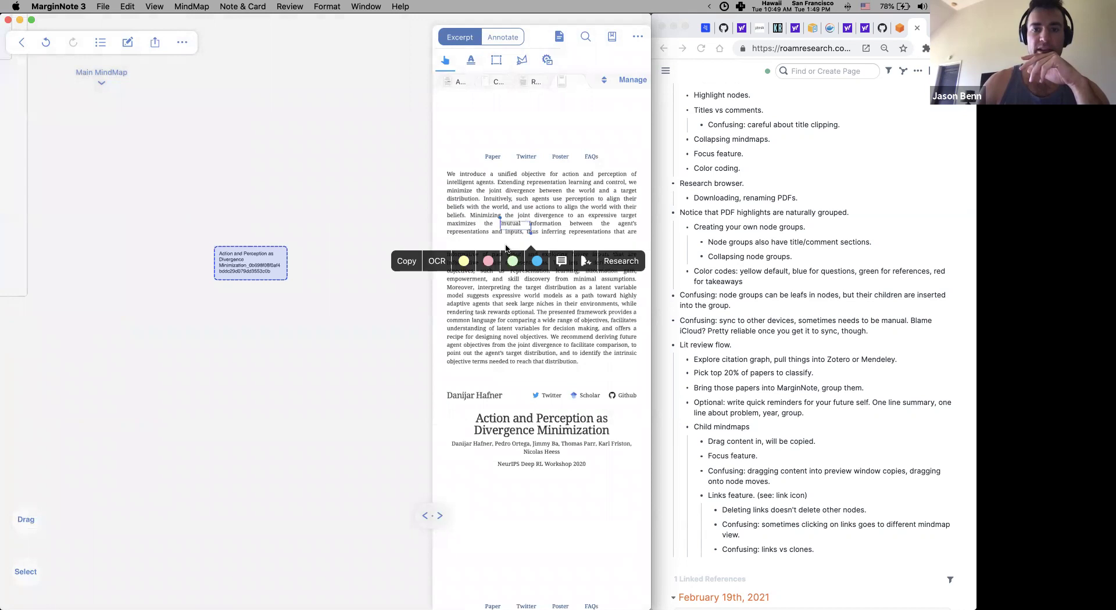
{"action": "left_click_drag", "start_coordinate": [476, 190], "coordinate": [503, 209]}
{"action": "left_click", "coordinate": [467, 243]}
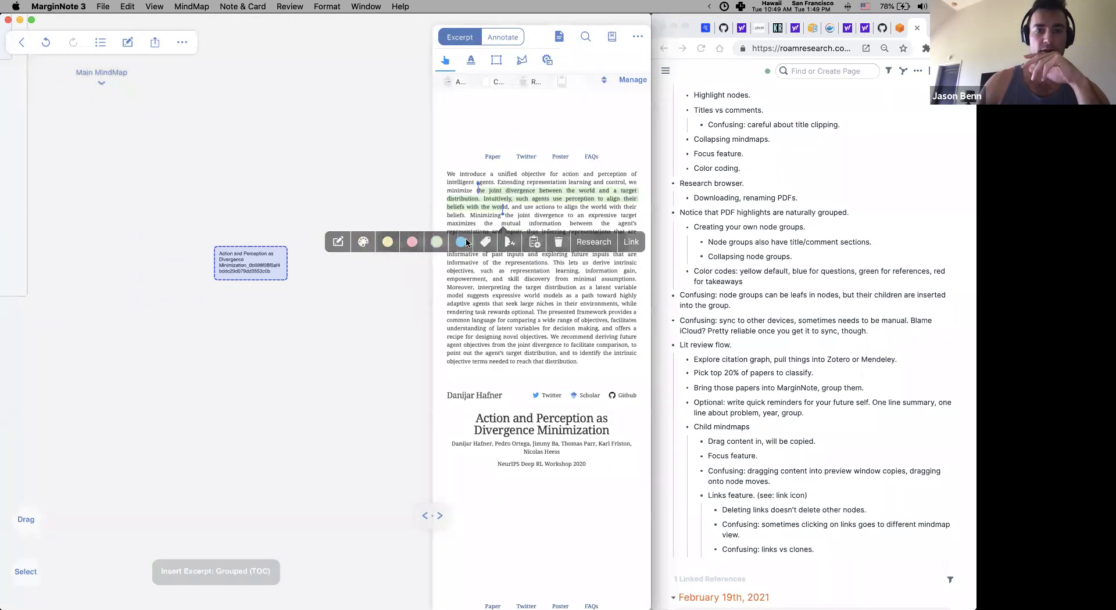
{"action": "left_click_drag", "start_coordinate": [486, 303], "coordinate": [515, 320]}
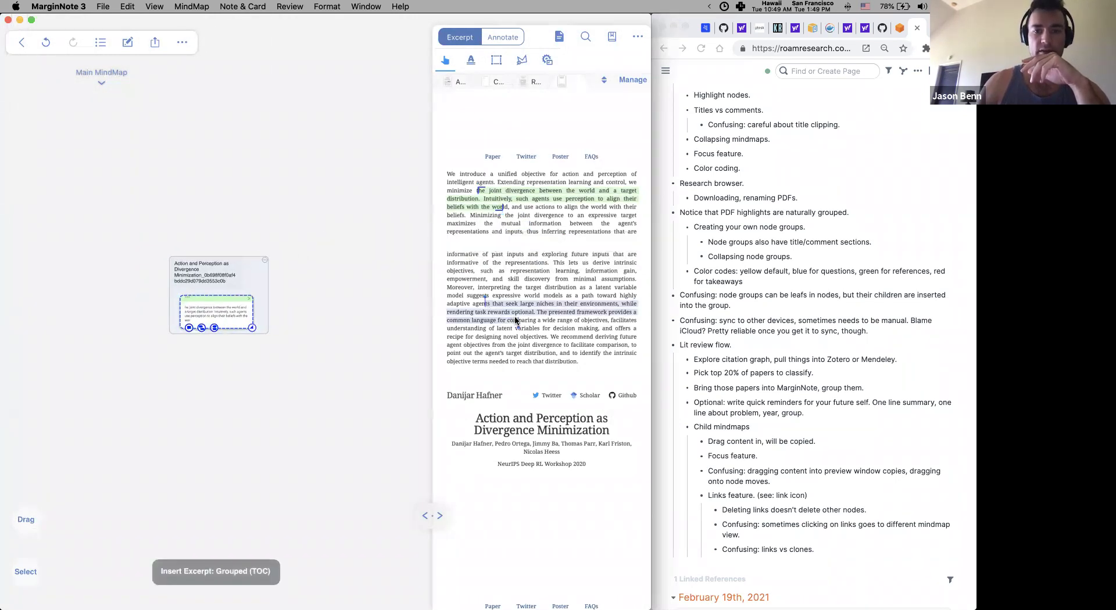
{"action": "left_click", "coordinate": [439, 355]}
{"action": "left_click_drag", "start_coordinate": [240, 303], "coordinate": [240, 286]}
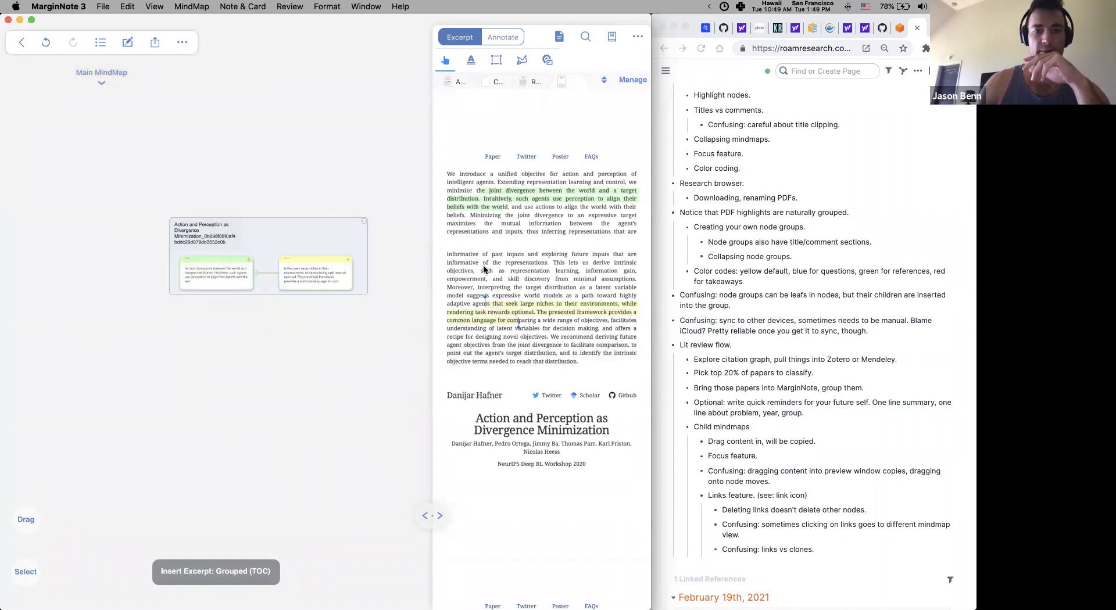
Highlight the abstract passage on deriving intrinsic objectives in yellow and place its excerpt below the green one inside the paper's group
{"action": "left_click_drag", "start_coordinate": [477, 263], "coordinate": [500, 279]}
{"action": "left_click", "coordinate": [439, 315]}
{"action": "left_click_drag", "start_coordinate": [216, 314], "coordinate": [224, 285]}
{"action": "left_click_drag", "start_coordinate": [315, 314], "coordinate": [316, 277]}
{"action": "left_click_drag", "start_coordinate": [384, 284], "coordinate": [228, 263]}
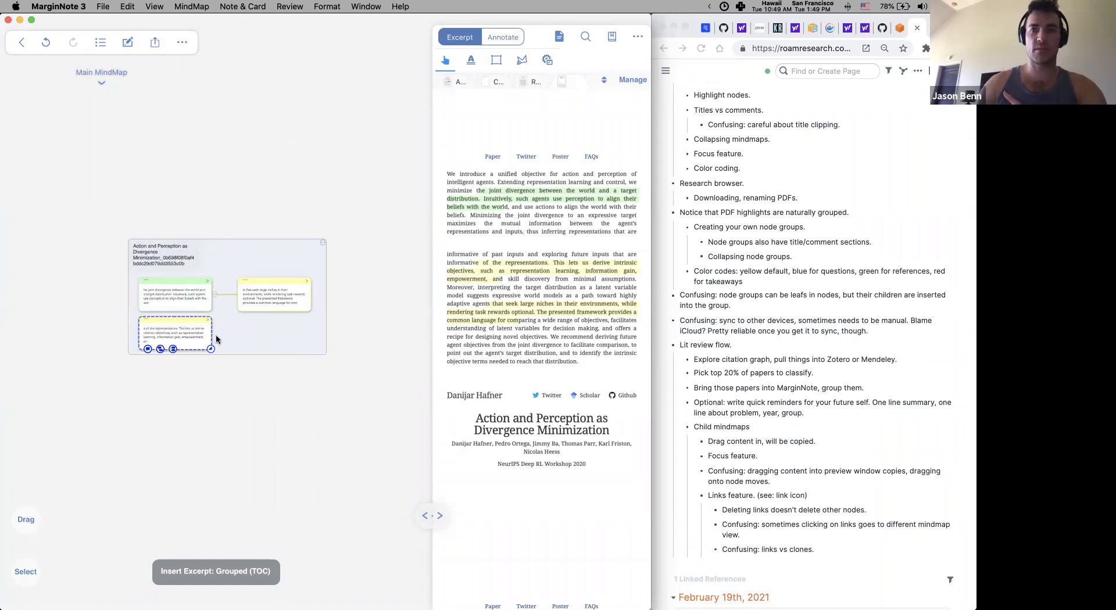
Compare the "Action and Perception" group and its excerpts with the other papers in the Main MindMap
{"action": "scroll", "coordinate": [215, 333], "scroll_direction": "up", "scroll_amount": 3}
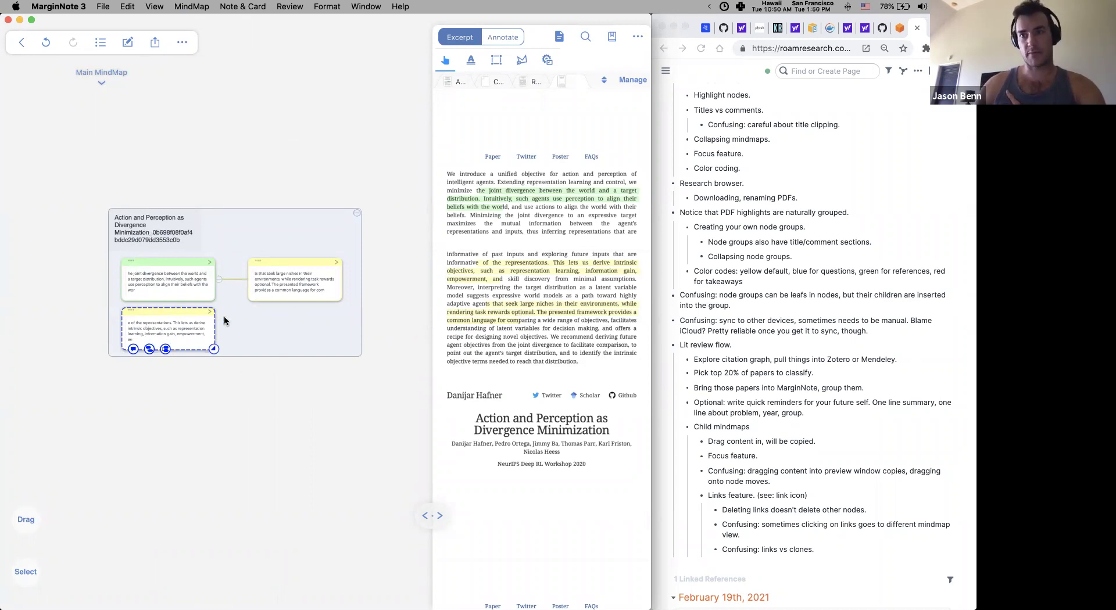
{"action": "scroll", "coordinate": [224, 320], "scroll_direction": "down", "scroll_amount": 5}
{"action": "scroll", "coordinate": [35, 277], "scroll_direction": "up", "scroll_amount": 5}
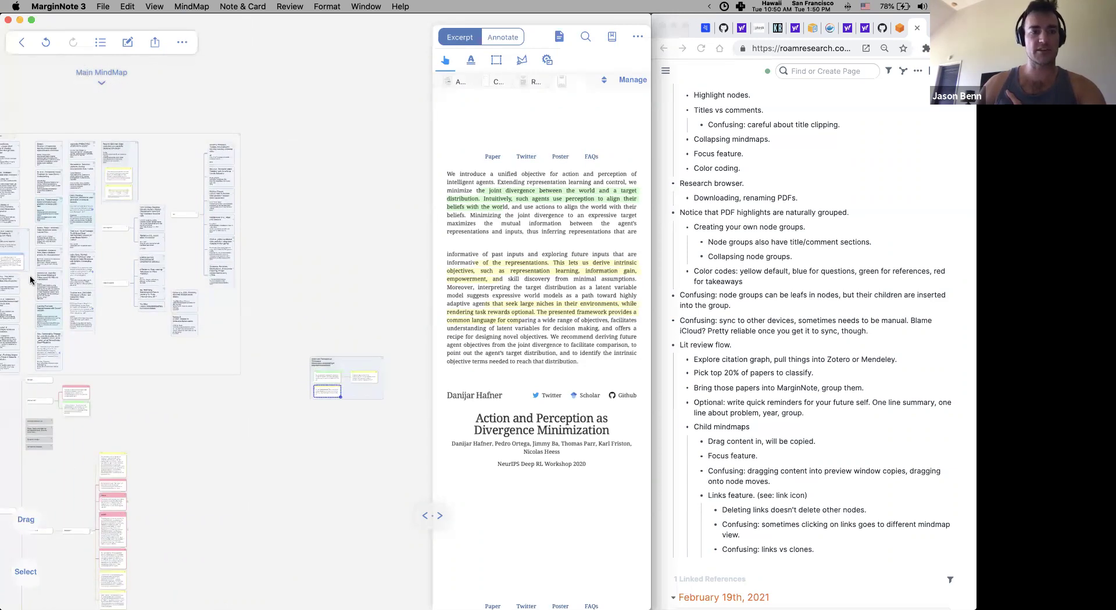
{"action": "scroll", "coordinate": [32, 273], "scroll_direction": "up", "scroll_amount": 3}
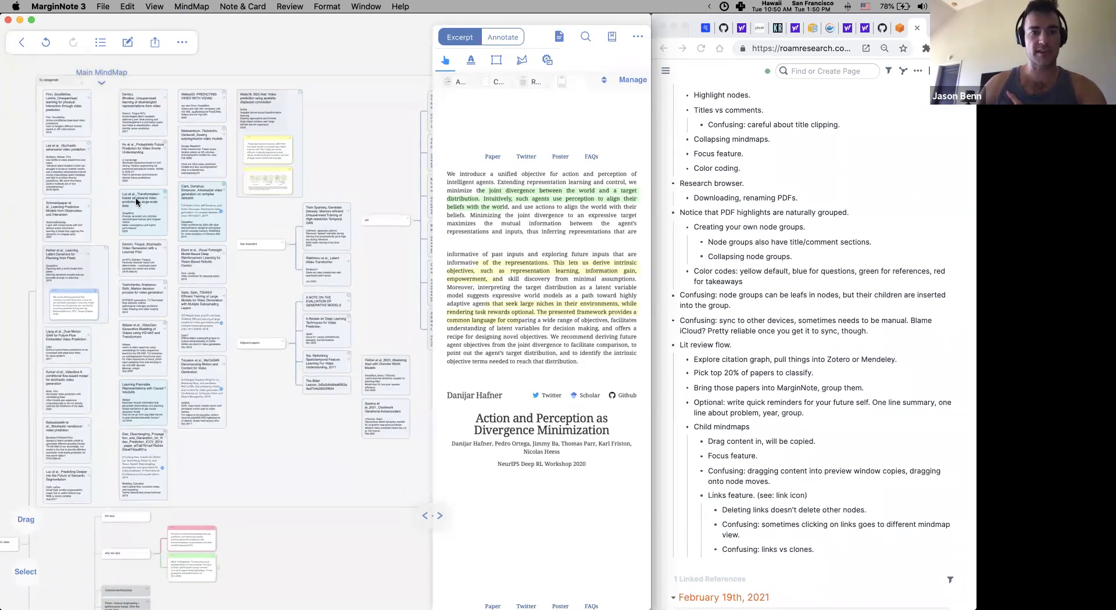
{"action": "scroll", "coordinate": [279, 262], "scroll_direction": "right", "scroll_amount": 5}
{"action": "scroll", "coordinate": [279, 261], "scroll_direction": "down", "scroll_amount": 2}
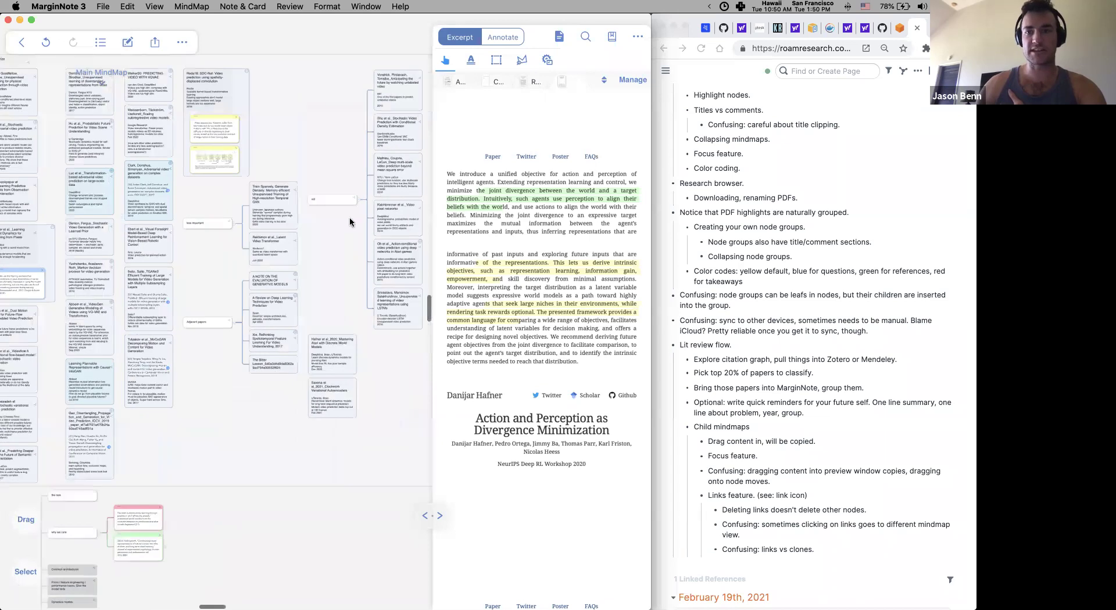
{"action": "scroll", "coordinate": [274, 281], "scroll_direction": "right", "scroll_amount": 8}
{"action": "scroll", "coordinate": [273, 281], "scroll_direction": "down", "scroll_amount": 3}
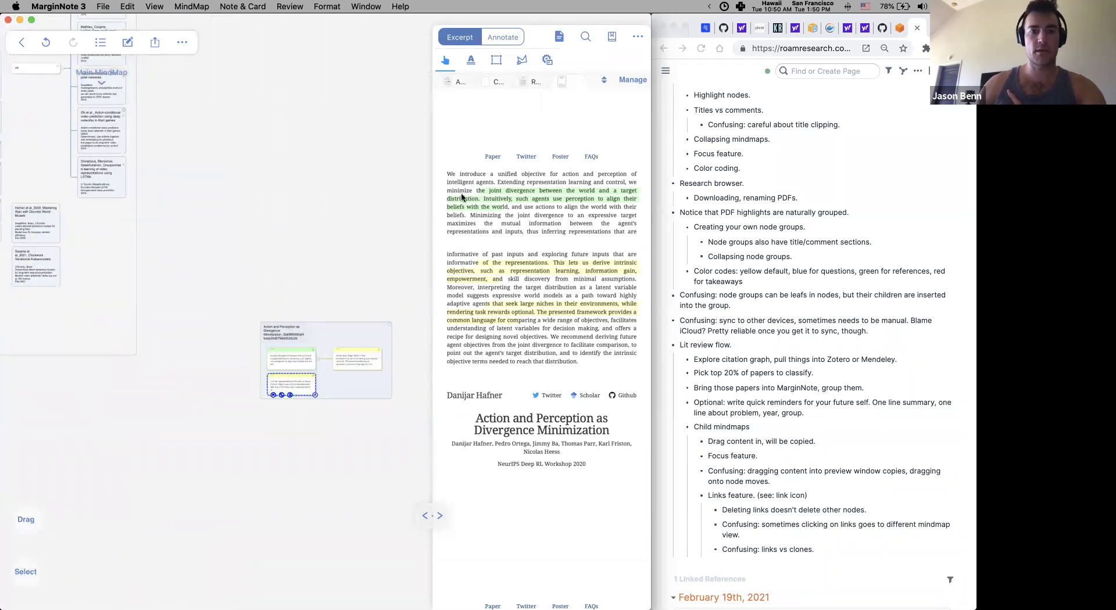
Try to remove the "Action and Perception" document from the video prediction notebook
{"action": "left_click", "coordinate": [634, 83]}
{"action": "left_click", "coordinate": [455, 310]}
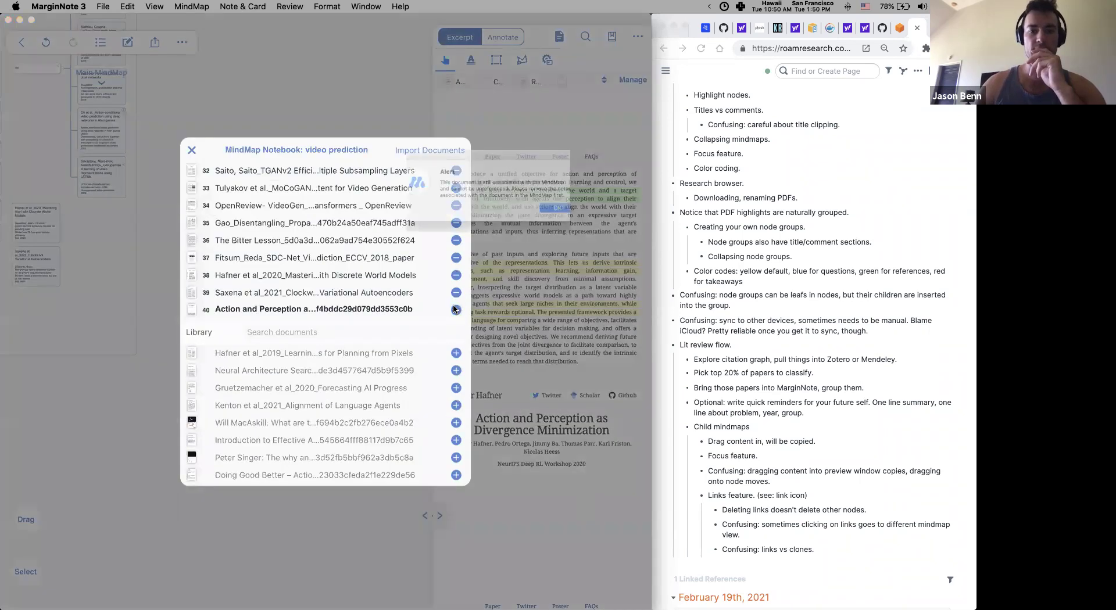
{"action": "left_click", "coordinate": [583, 215]}
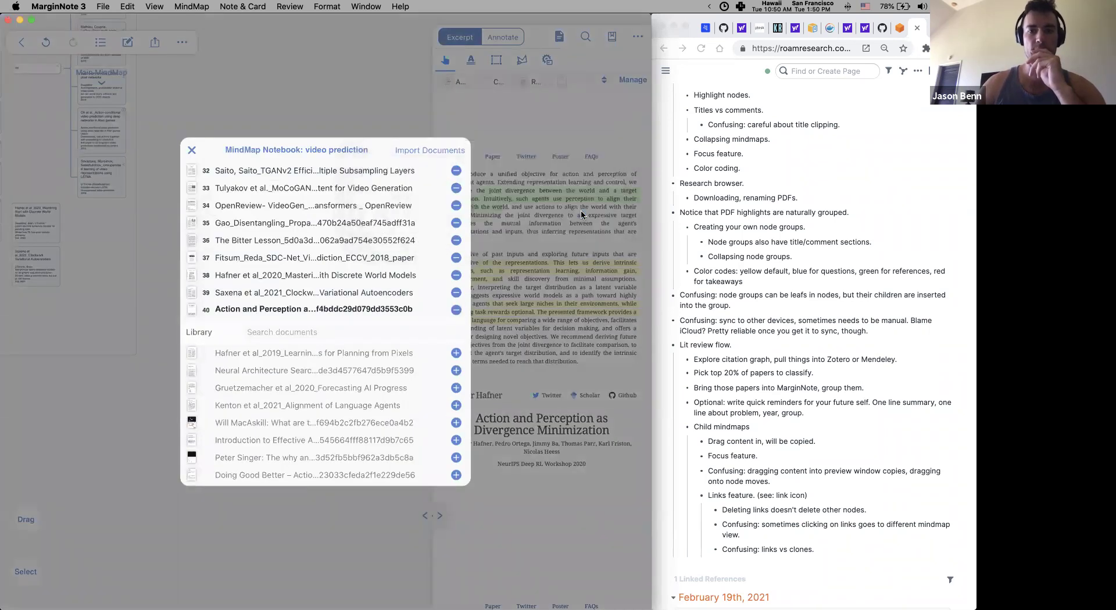
{"action": "left_click", "coordinate": [192, 151]}
Delete the "Action and Perception" group from the Main MindMap together with its three excerpts
{"action": "left_click_drag", "start_coordinate": [277, 274], "coordinate": [400, 422]}
{"action": "key", "text": "BackSpace"}
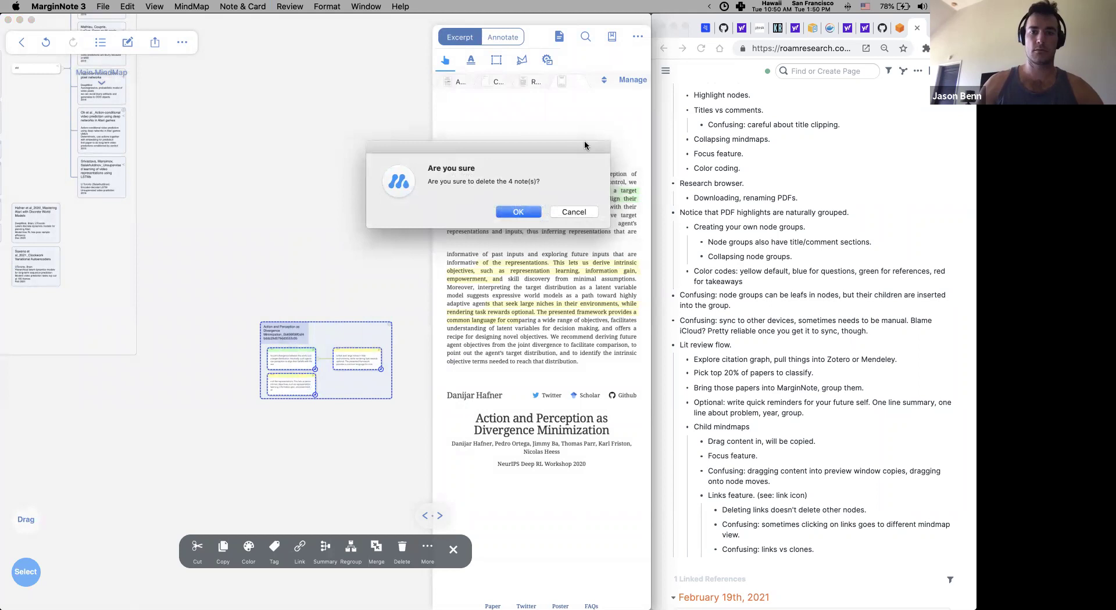
{"action": "left_click", "coordinate": [518, 212]}
Remove the "Action and Perception" document from the video prediction notebook and close its document list
{"action": "left_click", "coordinate": [631, 80]}
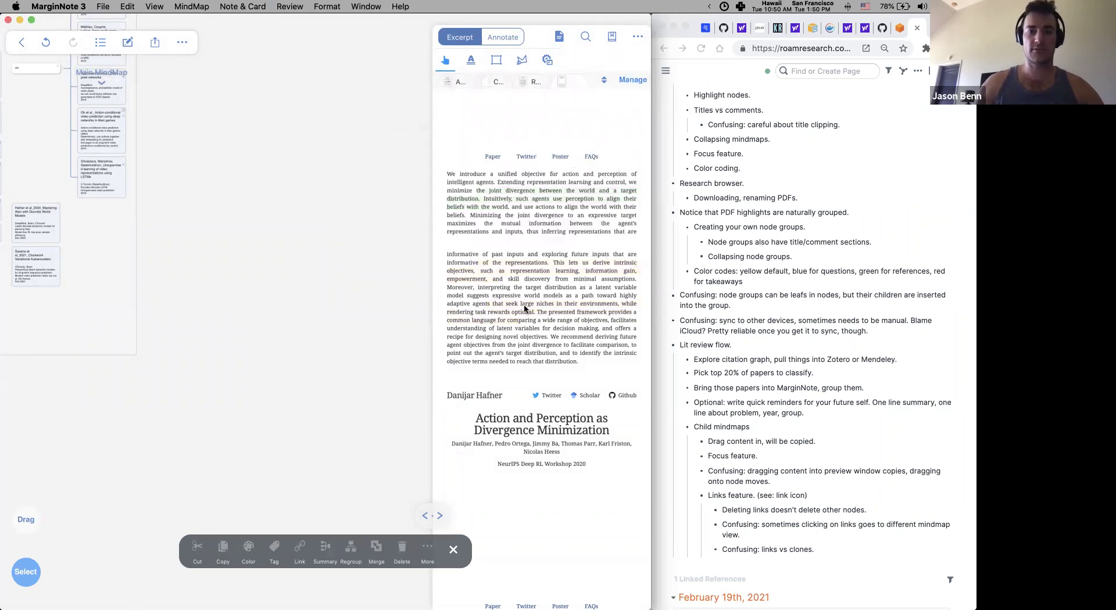
{"action": "left_click", "coordinate": [456, 310]}
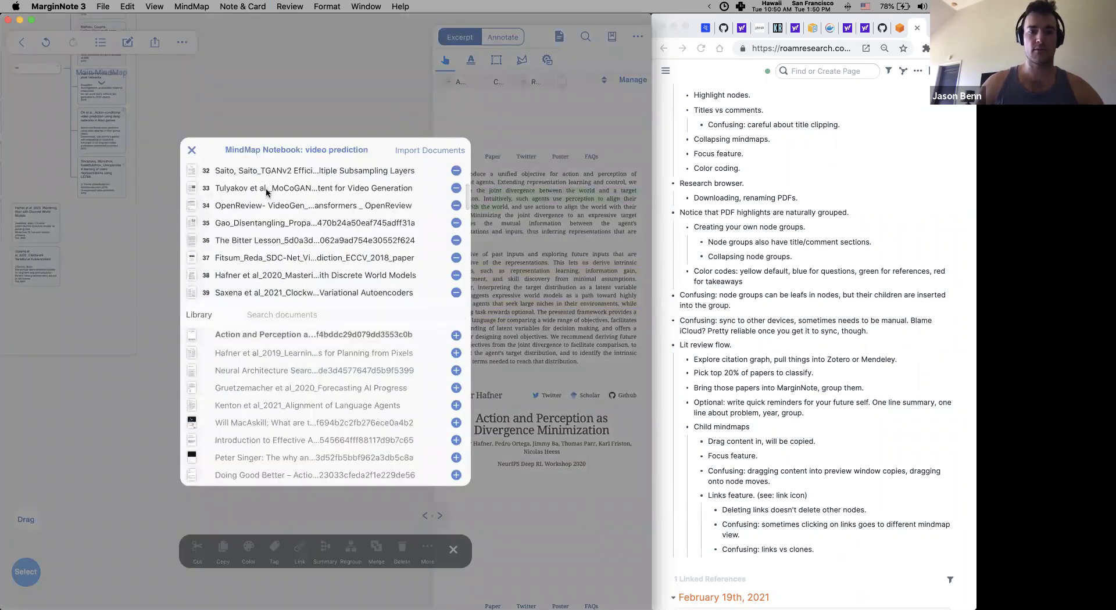
{"action": "left_click", "coordinate": [192, 153]}
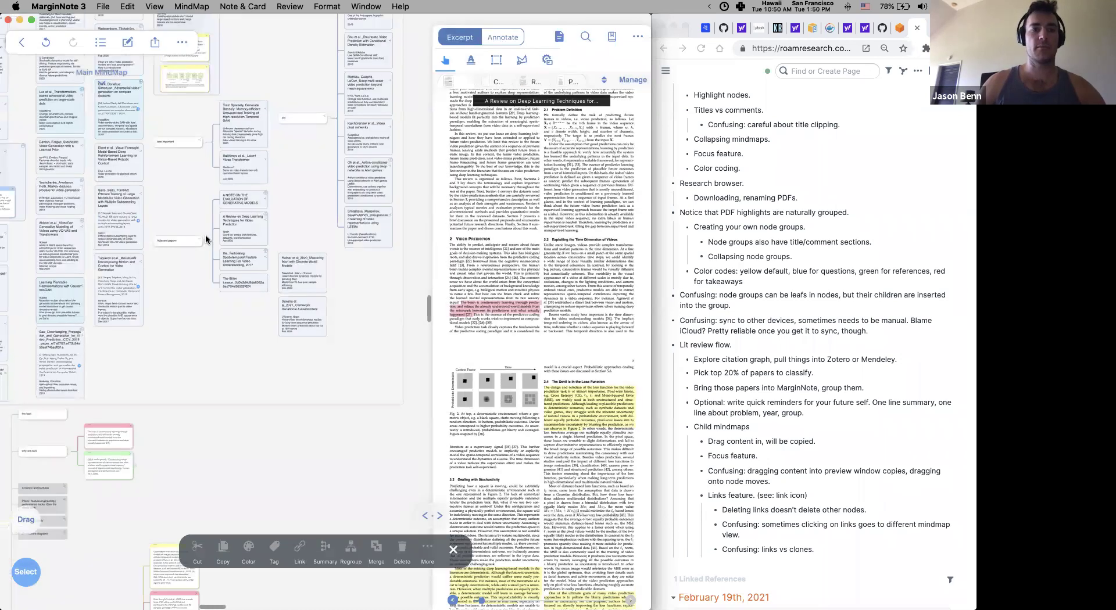
Look over the Main MindMap's paper groups and open the "Priors / feature engineering" child mindmap
{"action": "scroll", "coordinate": [205, 235], "scroll_direction": "up", "scroll_amount": 5}
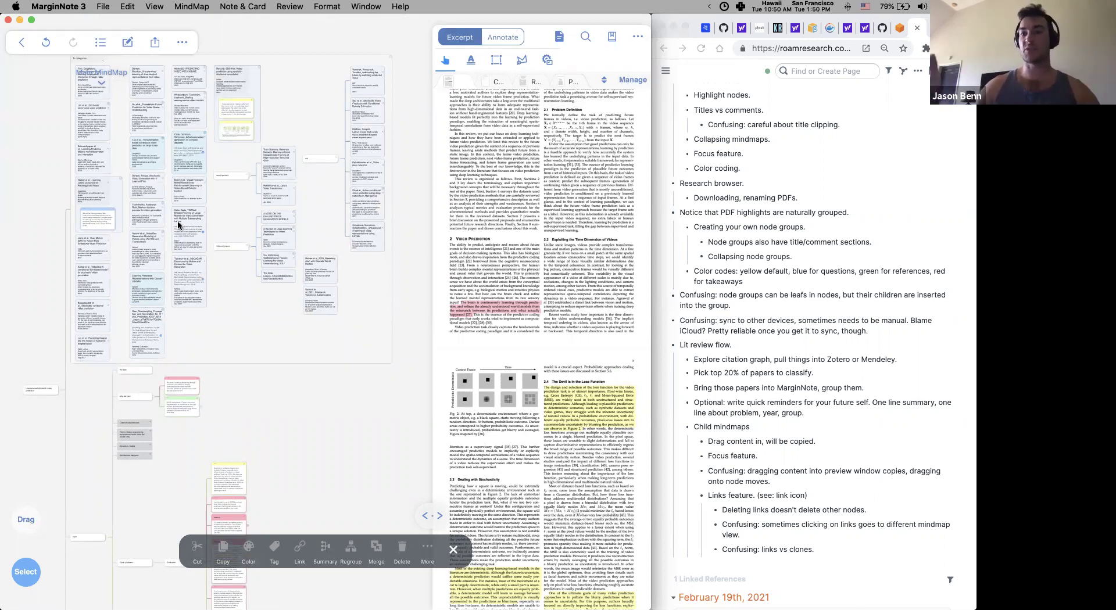
{"action": "scroll", "coordinate": [106, 140], "scroll_direction": "up", "scroll_amount": 2}
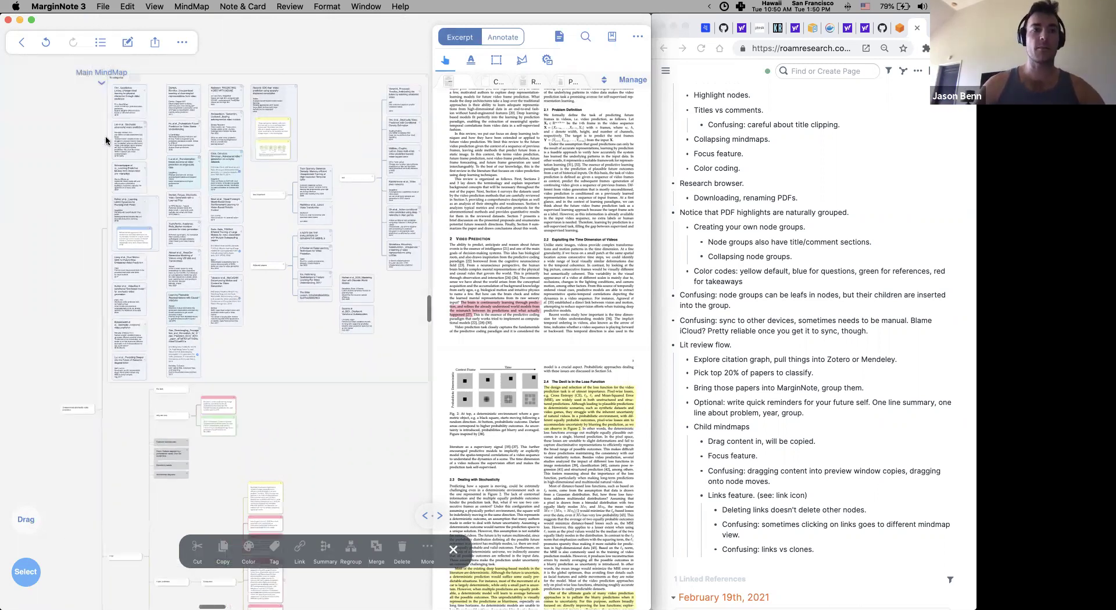
{"action": "left_click", "coordinate": [100, 71]}
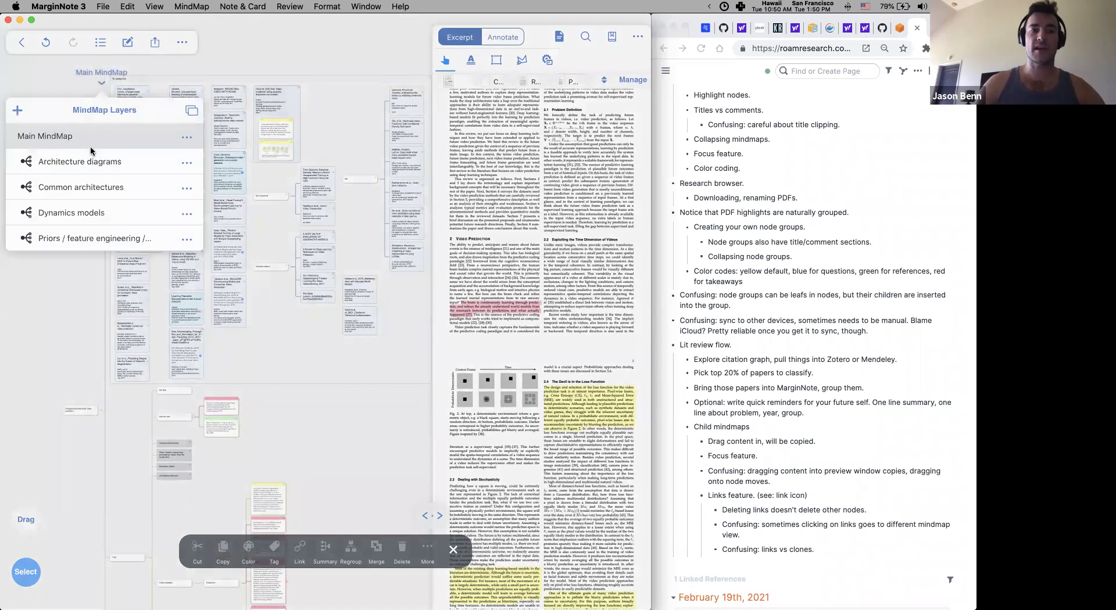
{"action": "left_click", "coordinate": [100, 239]}
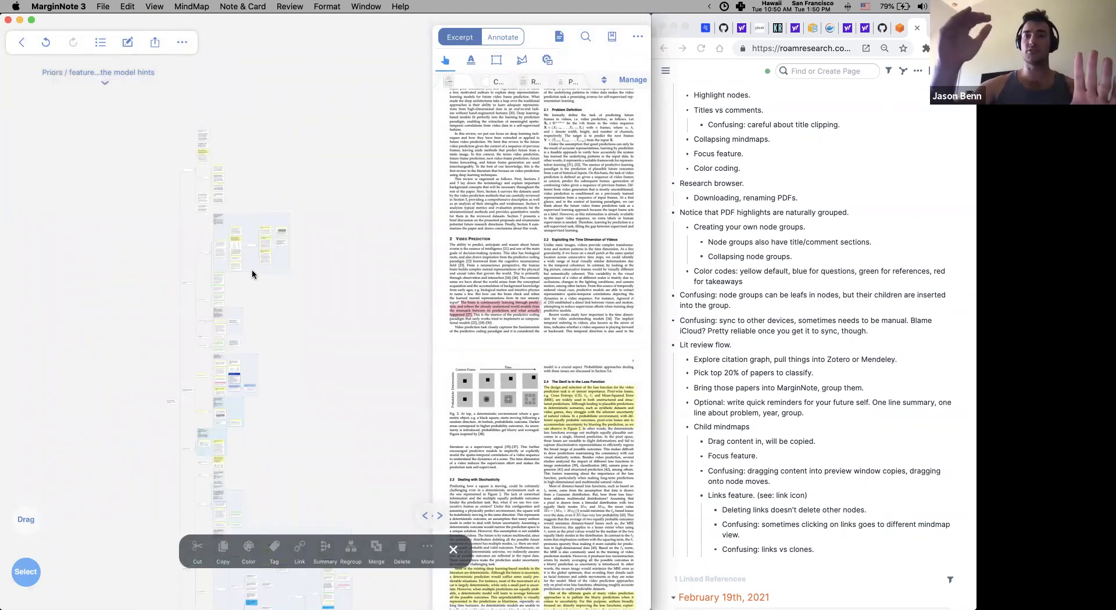
Collapse the "Feature engineering on input space" and "Disentangled discriminators" branches of the priors mindmap
{"action": "scroll", "coordinate": [252, 269], "scroll_direction": "up", "scroll_amount": 5}
{"action": "scroll", "coordinate": [183, 326], "scroll_direction": "up", "scroll_amount": 5}
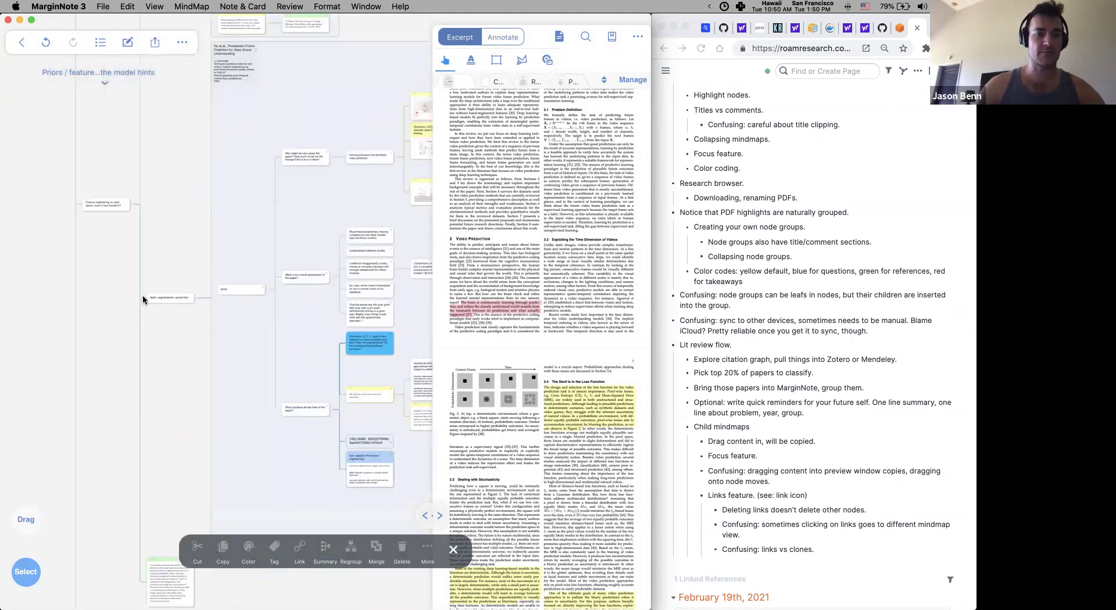
{"action": "scroll", "coordinate": [141, 294], "scroll_direction": "up", "scroll_amount": 5}
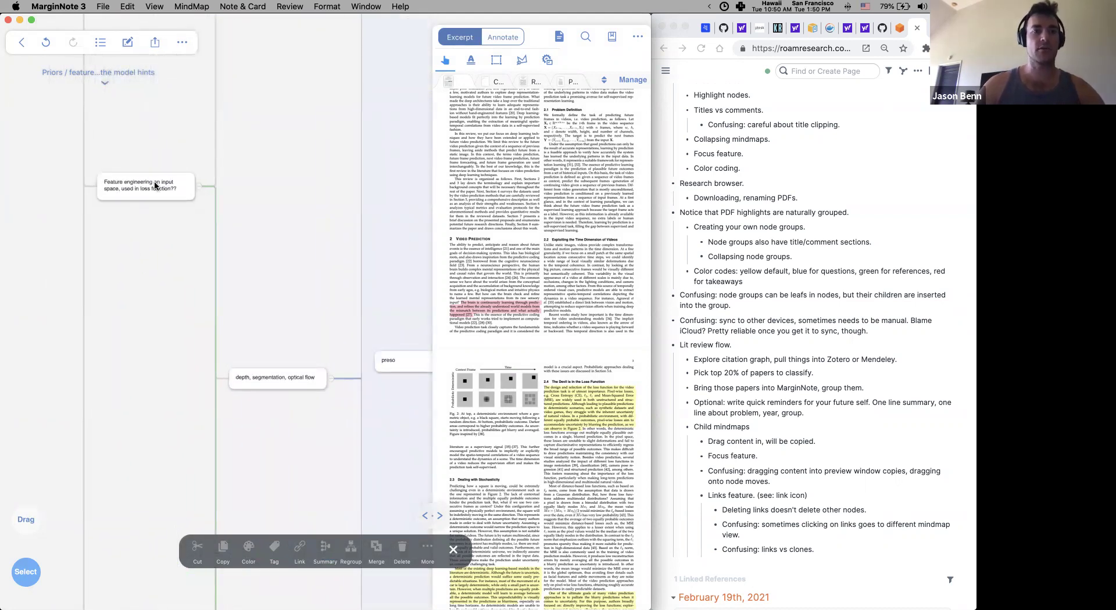
{"action": "scroll", "coordinate": [154, 183], "scroll_direction": "down", "scroll_amount": 2}
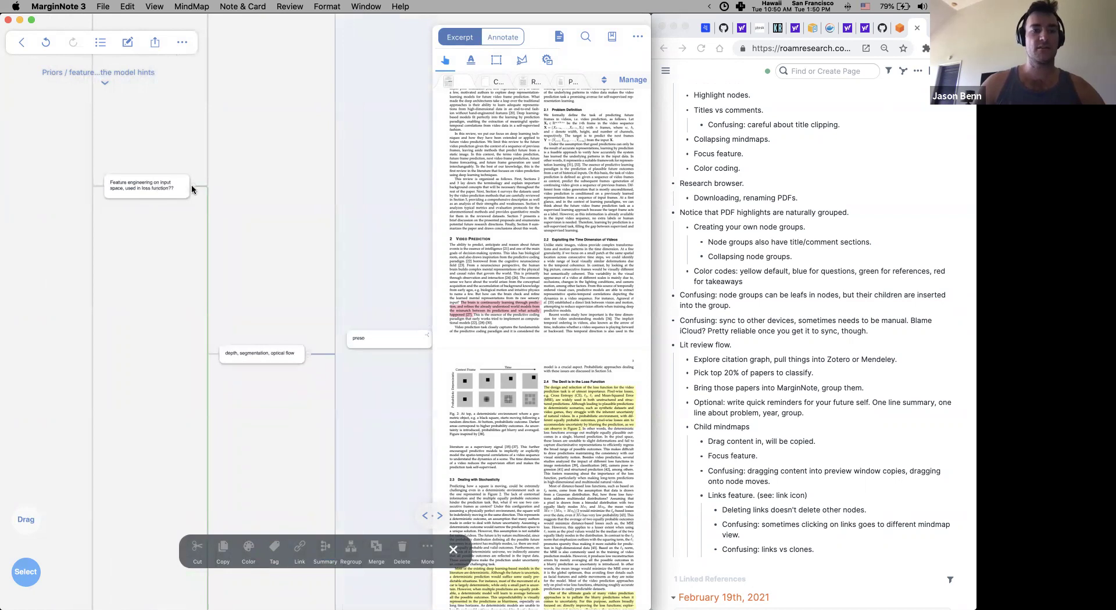
{"action": "scroll", "coordinate": [192, 189], "scroll_direction": "up", "scroll_amount": 5}
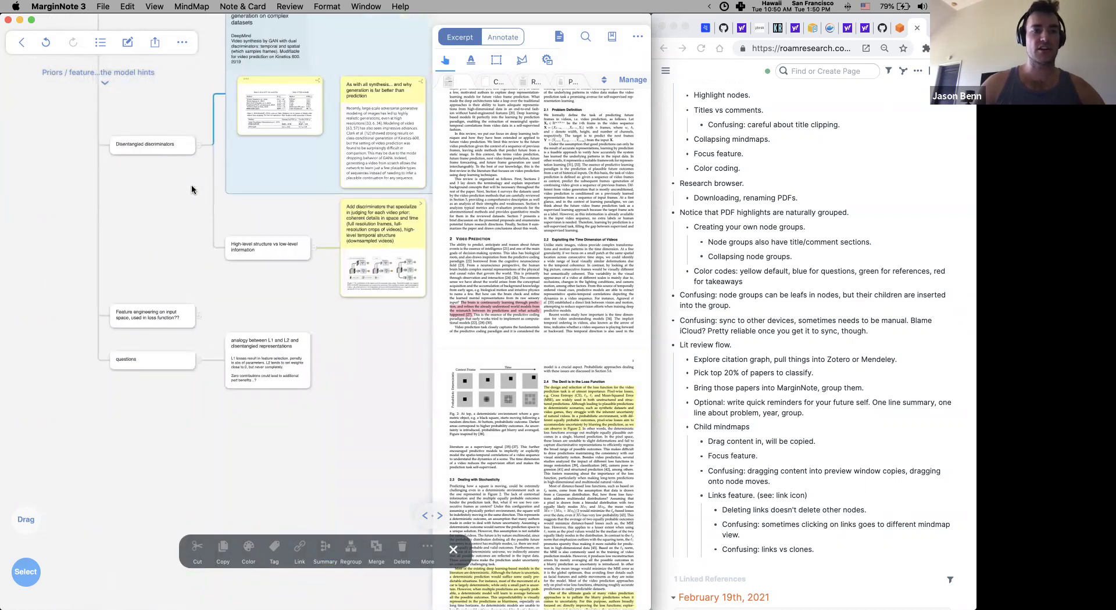
{"action": "scroll", "coordinate": [186, 177], "scroll_direction": "up", "scroll_amount": 3}
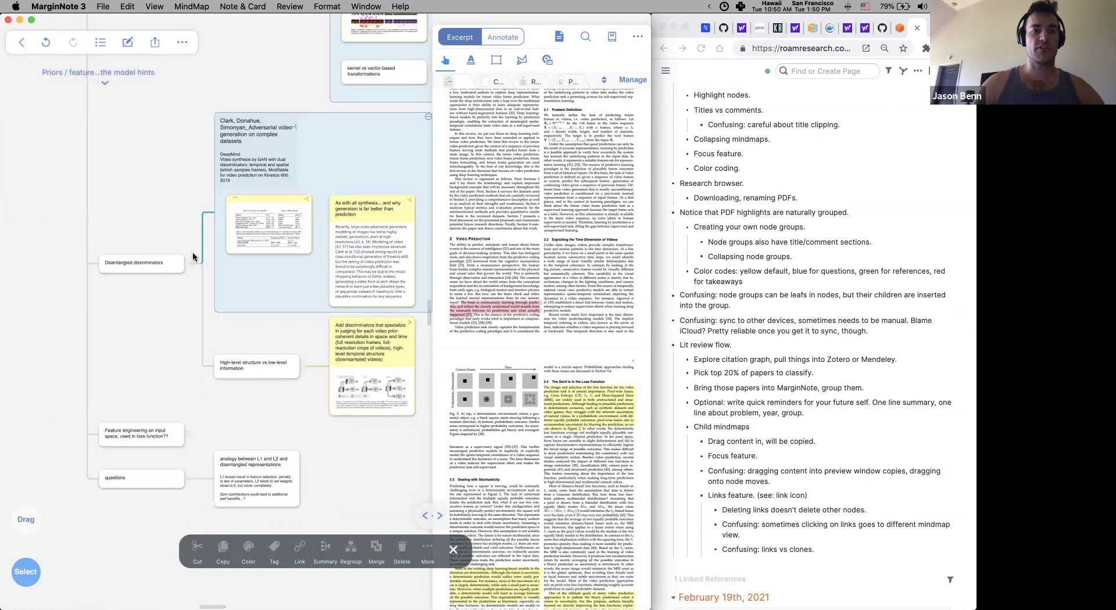
{"action": "left_click", "coordinate": [208, 253]}
{"action": "scroll", "coordinate": [204, 271], "scroll_direction": "down", "scroll_amount": 2}
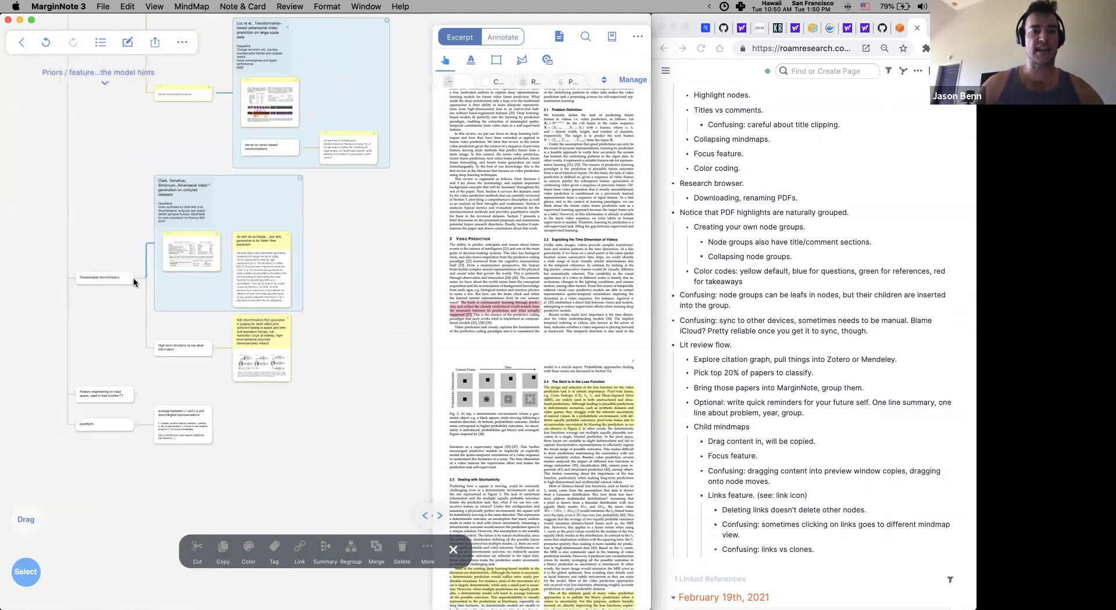
Collapse the "Disentangled encoders, combined latents" and "Combined encoders, disentangled representations" branches
{"action": "scroll", "coordinate": [124, 270], "scroll_direction": "up", "scroll_amount": 3}
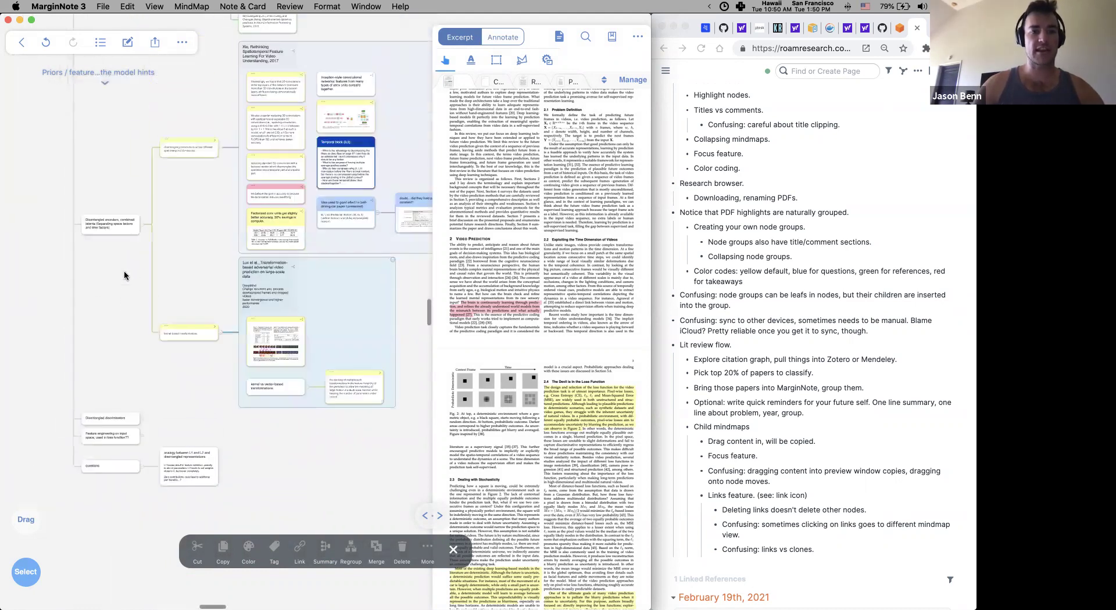
{"action": "scroll", "coordinate": [142, 222], "scroll_direction": "up", "scroll_amount": 3}
{"action": "scroll", "coordinate": [142, 222], "scroll_direction": "up", "scroll_amount": 2}
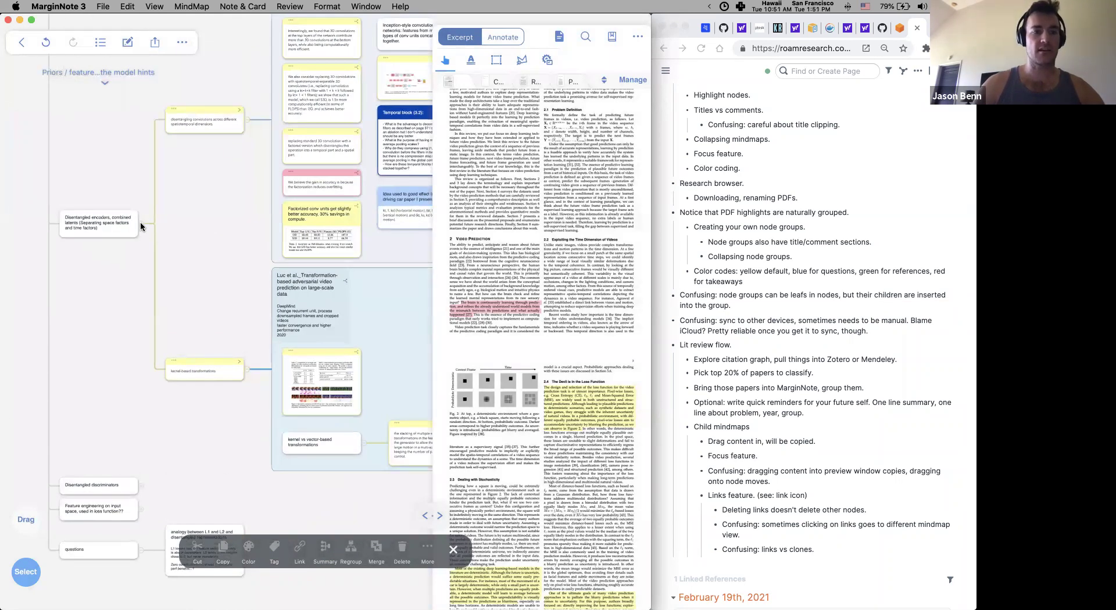
{"action": "scroll", "coordinate": [141, 227], "scroll_direction": "up", "scroll_amount": 10}
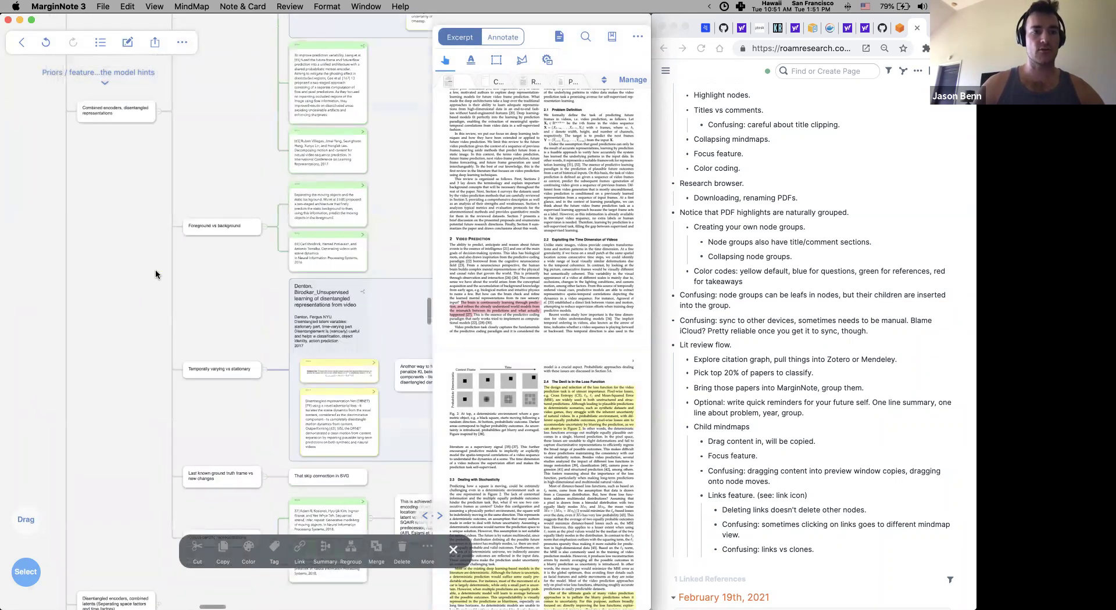
{"action": "scroll", "coordinate": [160, 270], "scroll_direction": "up", "scroll_amount": 10}
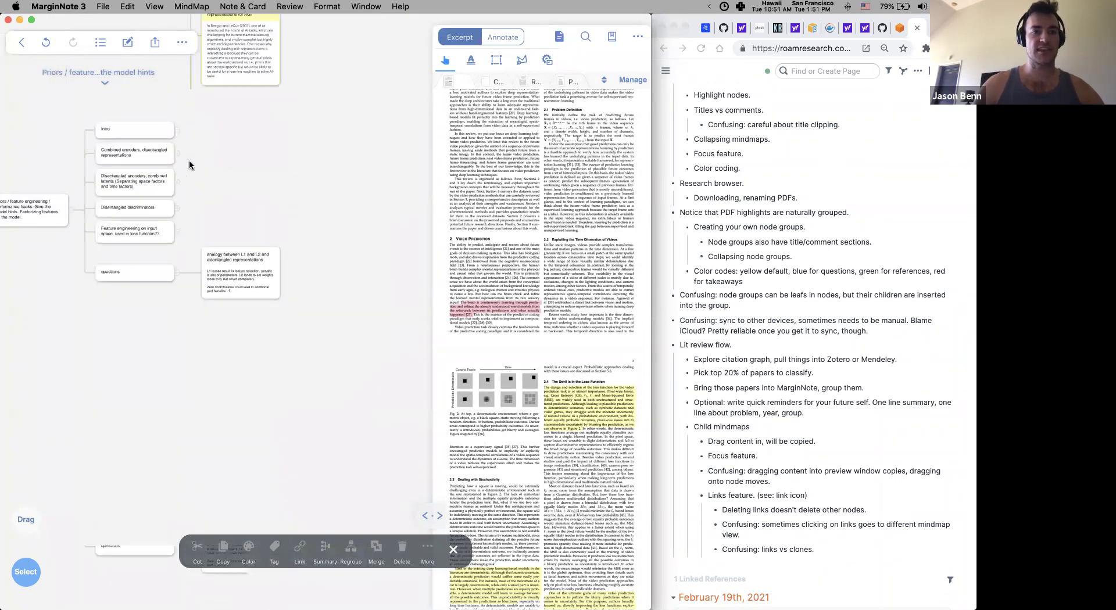
Review the Intro branch's yellow excerpt on generic priors for AGI and the three excerpts under "The Bitter Lesson"
{"action": "scroll", "coordinate": [189, 159], "scroll_direction": "up", "scroll_amount": 5}
{"action": "scroll", "coordinate": [190, 200], "scroll_direction": "down", "scroll_amount": 5}
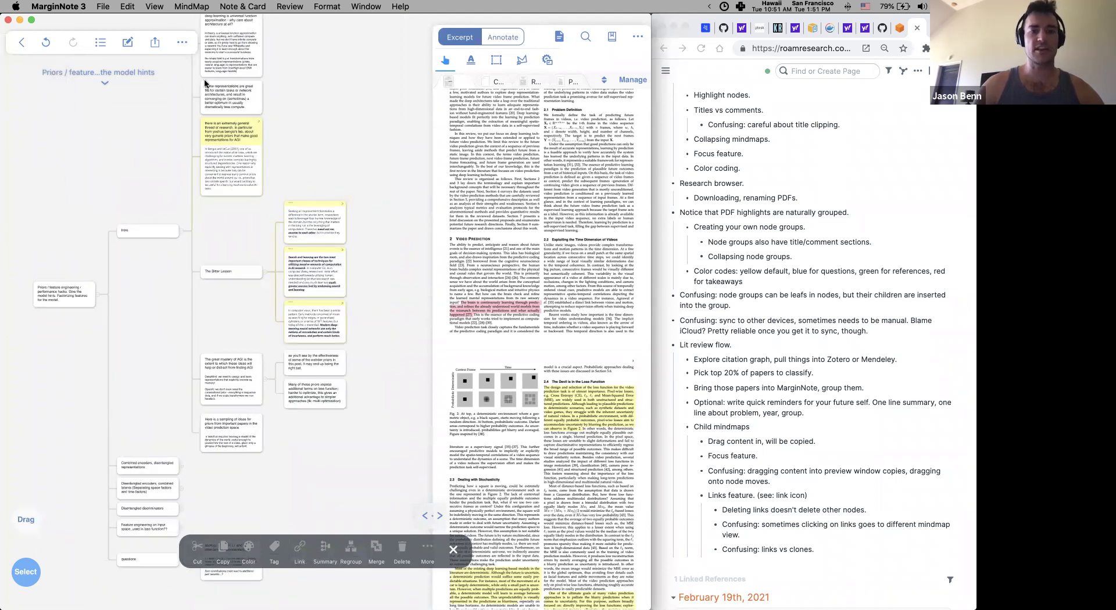
{"action": "scroll", "coordinate": [257, 244], "scroll_direction": "up", "scroll_amount": 5}
{"action": "left_click", "coordinate": [256, 244]}
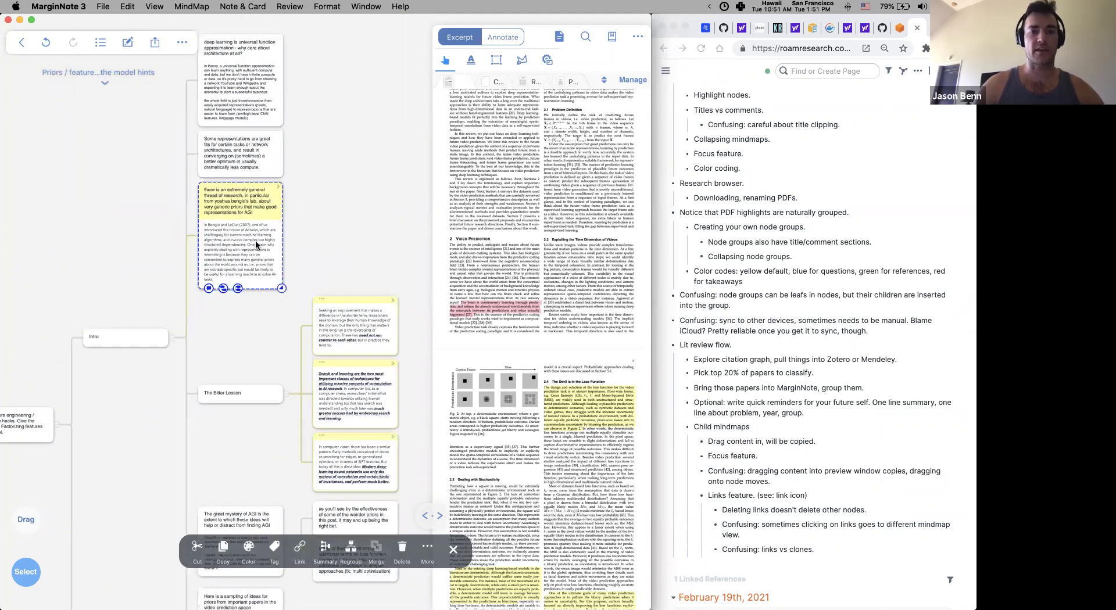
{"action": "left_click", "coordinate": [355, 329]}
{"action": "left_click", "coordinate": [354, 379]}
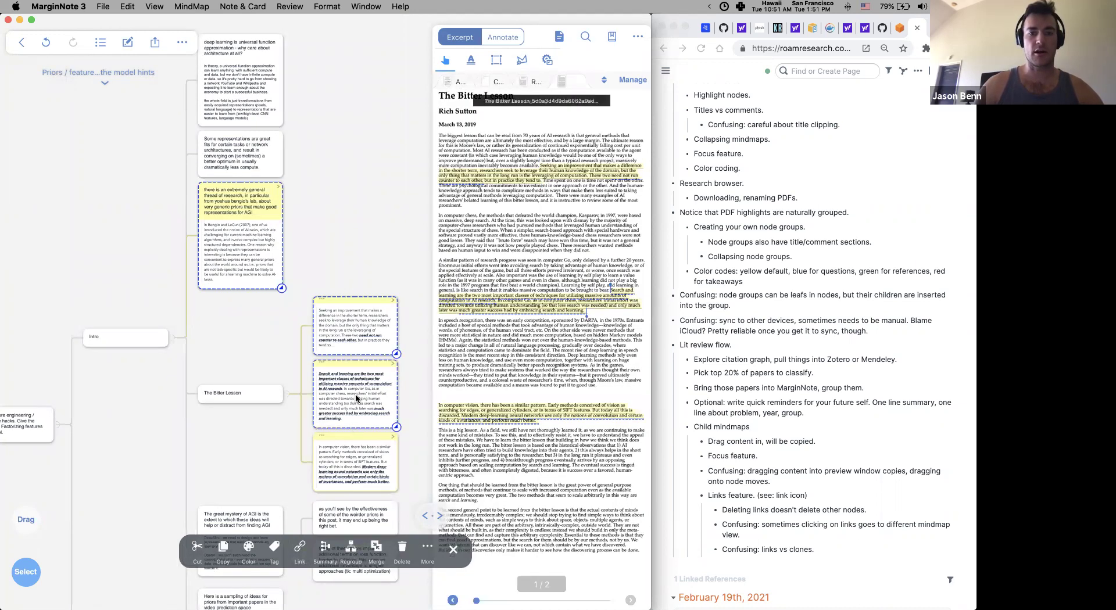
{"action": "left_click", "coordinate": [362, 482]}
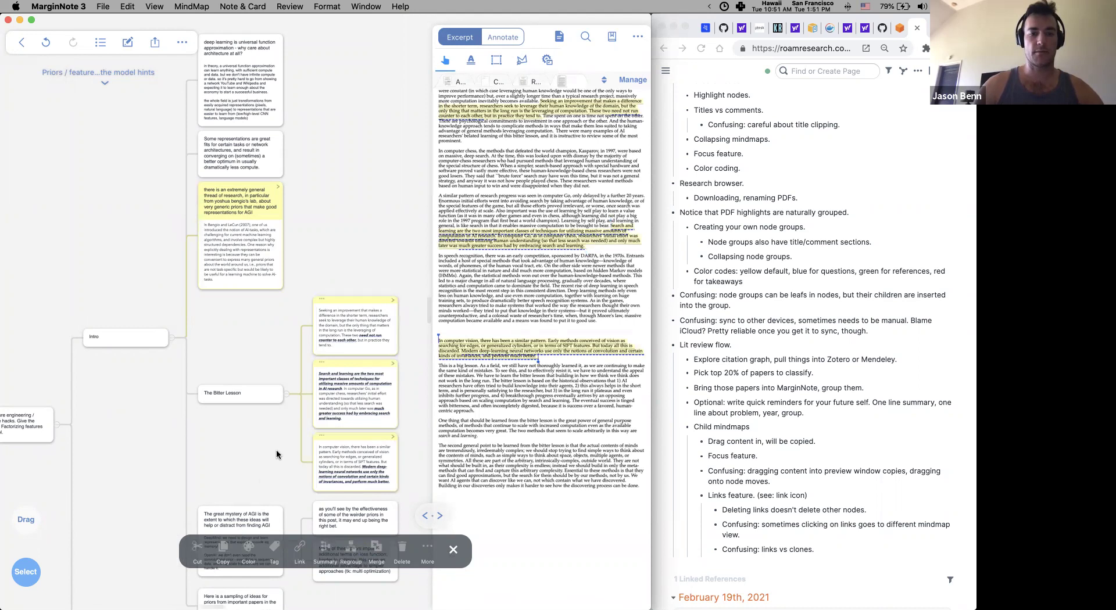
Review the Intro branch's notes on the great mystery of AGI and the sampling of ideas for priors
{"action": "scroll", "coordinate": [256, 465], "scroll_direction": "down", "scroll_amount": 5}
{"action": "left_click", "coordinate": [246, 266]}
{"action": "left_click", "coordinate": [240, 327]}
{"action": "left_click", "coordinate": [347, 333]}
{"action": "left_click", "coordinate": [347, 282]}
{"action": "left_click", "coordinate": [339, 379]}
{"action": "scroll", "coordinate": [151, 385], "scroll_direction": "up", "scroll_amount": 3}
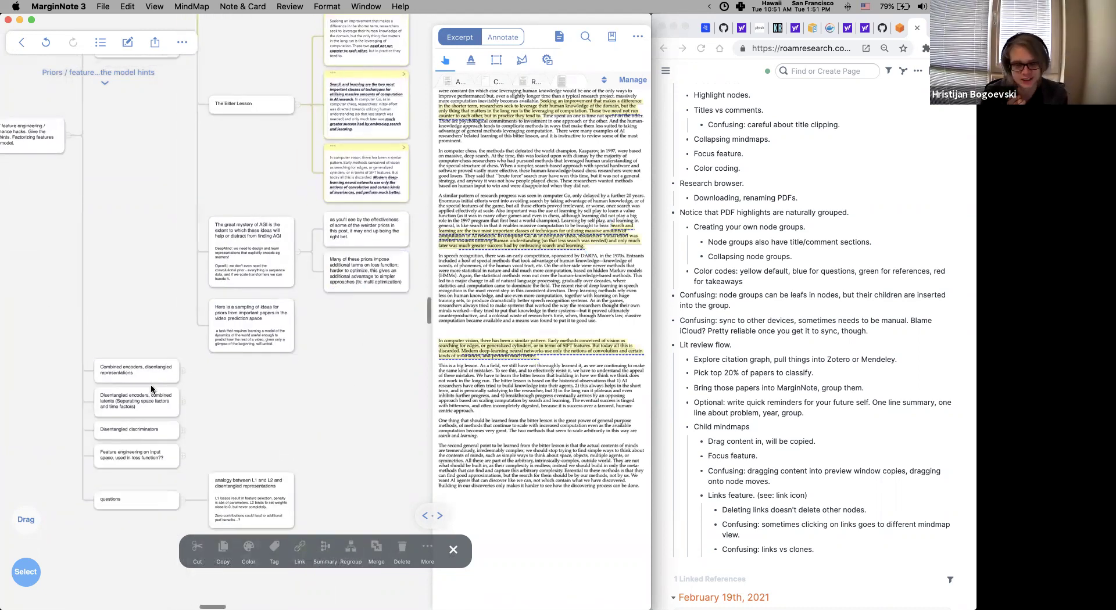
Collapse the Intro branch and bring the priors mindmap's whole top-level outline into view
{"action": "left_click", "coordinate": [166, 152]}
{"action": "scroll", "coordinate": [166, 174], "scroll_direction": "up", "scroll_amount": 5}
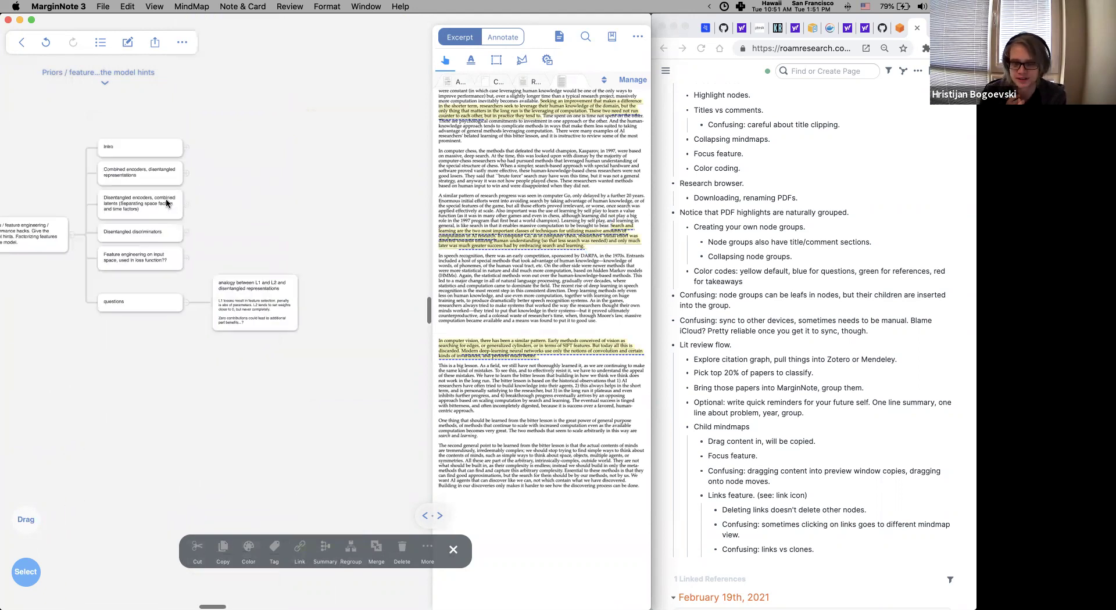
{"action": "scroll", "coordinate": [167, 201], "scroll_direction": "down", "scroll_amount": 5}
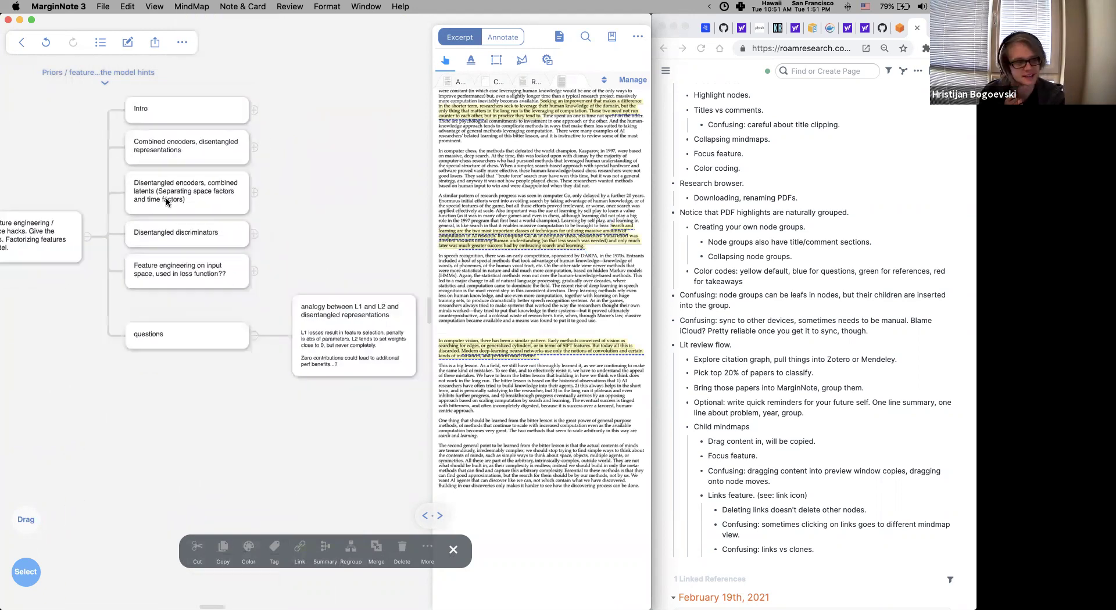
{"action": "key", "text": "super+Tab"}
{"action": "key", "text": "super+Tab"}
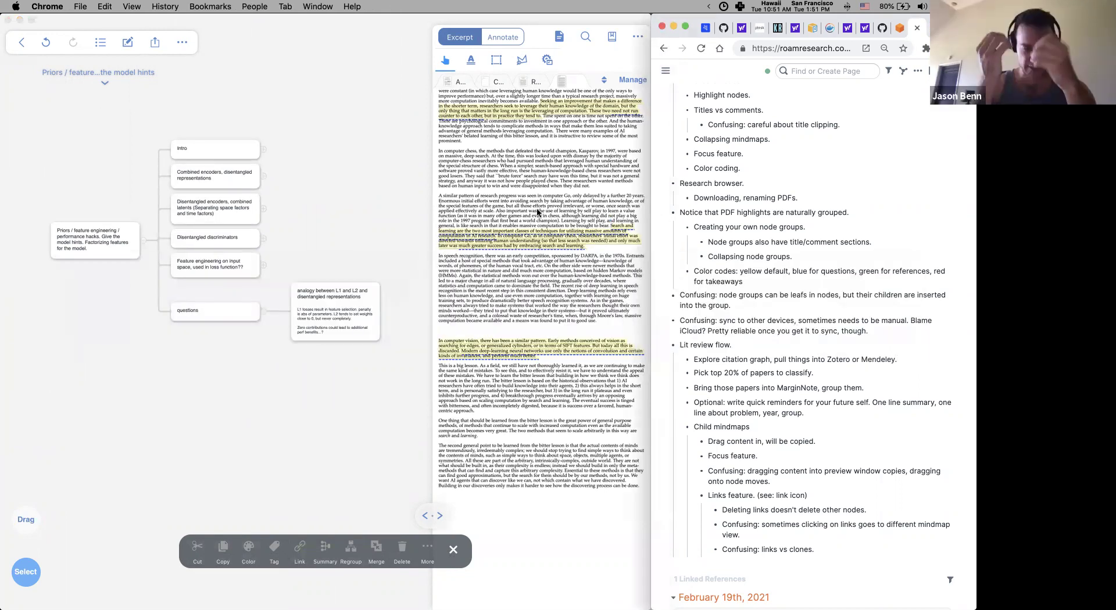
{"action": "left_click", "coordinate": [338, 172]}
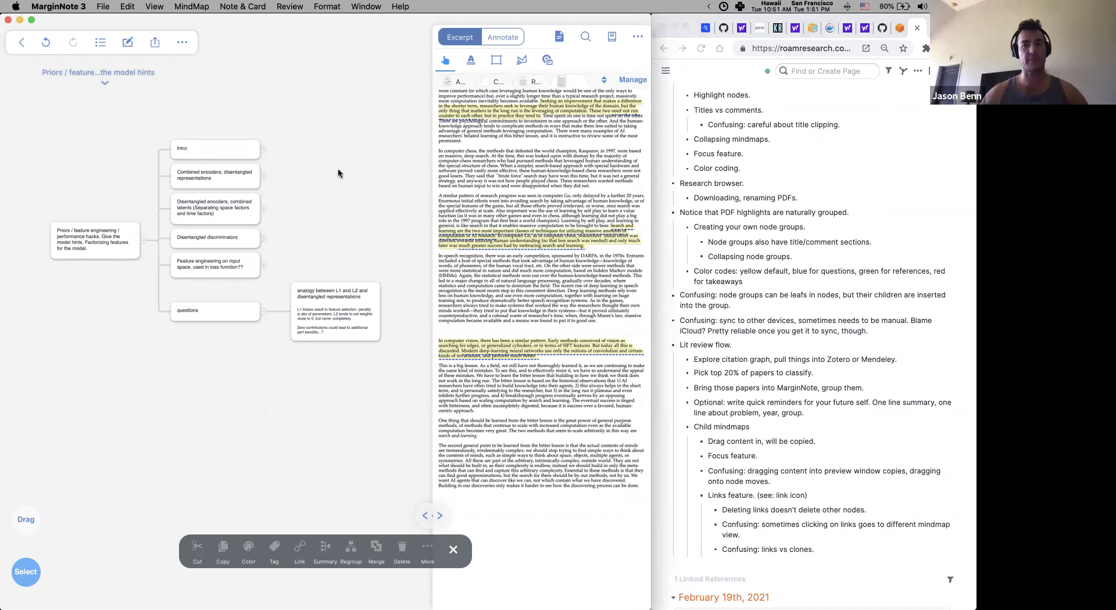
Open the "Dynamics models" child mindmap and collapse its RSSMs branch
{"action": "left_click", "coordinate": [105, 75]}
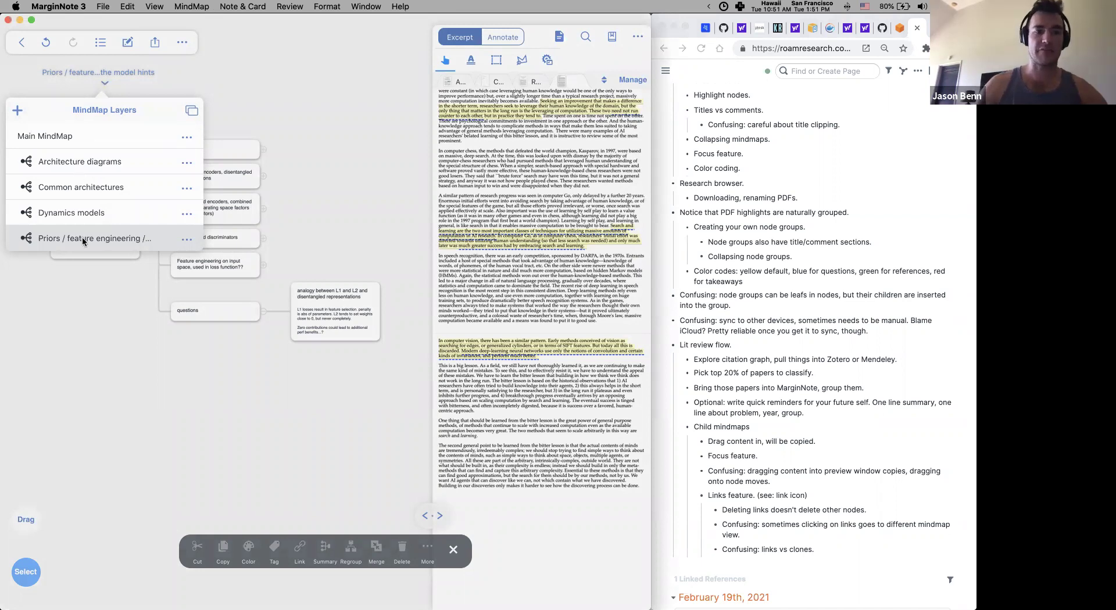
{"action": "left_click", "coordinate": [82, 217]}
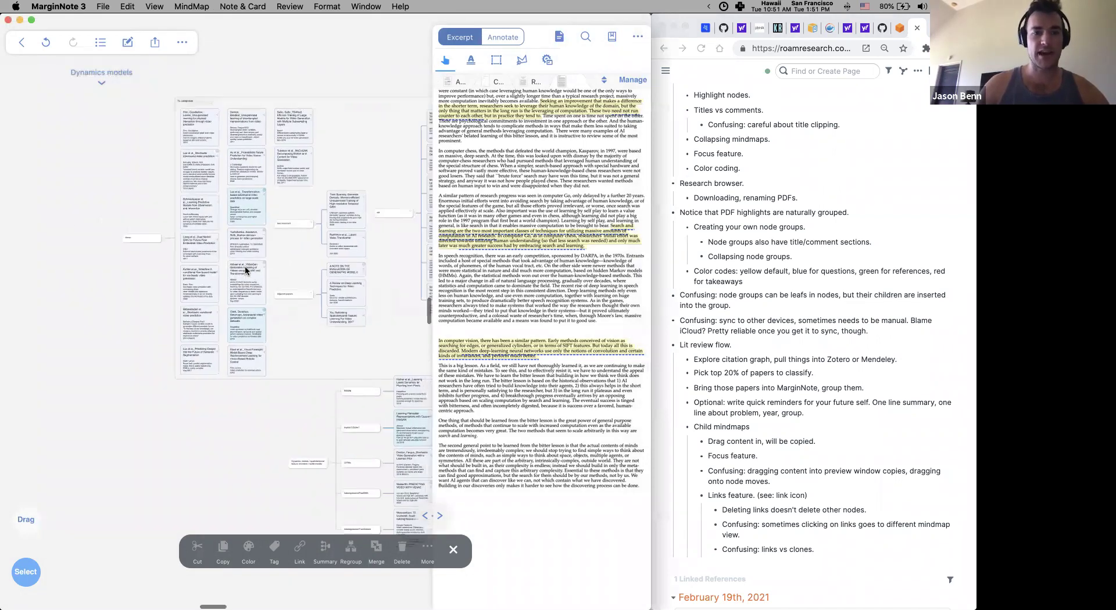
{"action": "scroll", "coordinate": [245, 271], "scroll_direction": "up", "scroll_amount": 3}
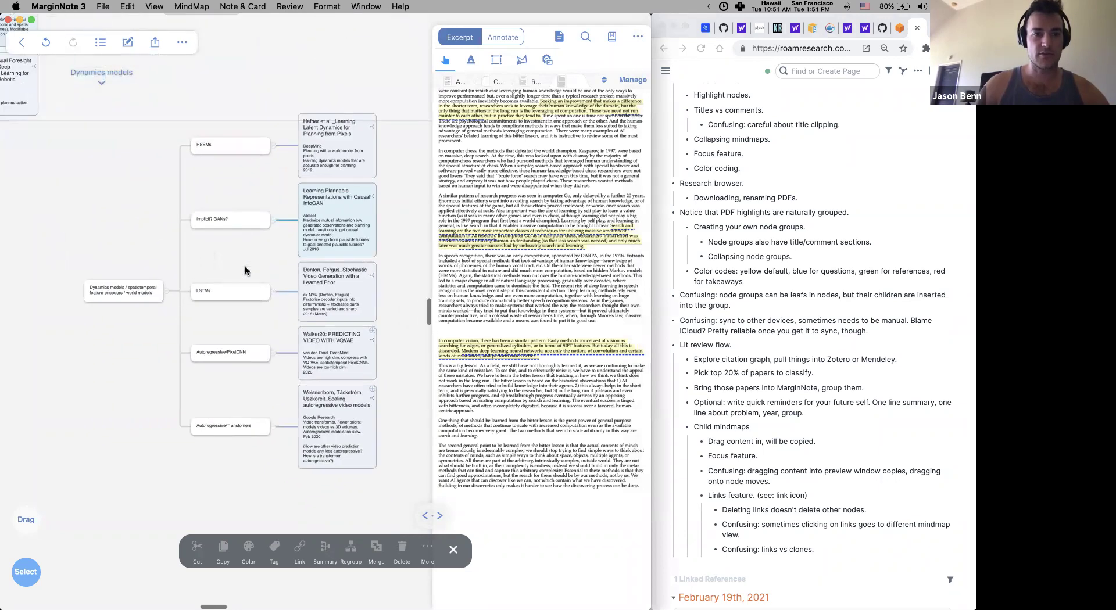
{"action": "left_click", "coordinate": [274, 136]}
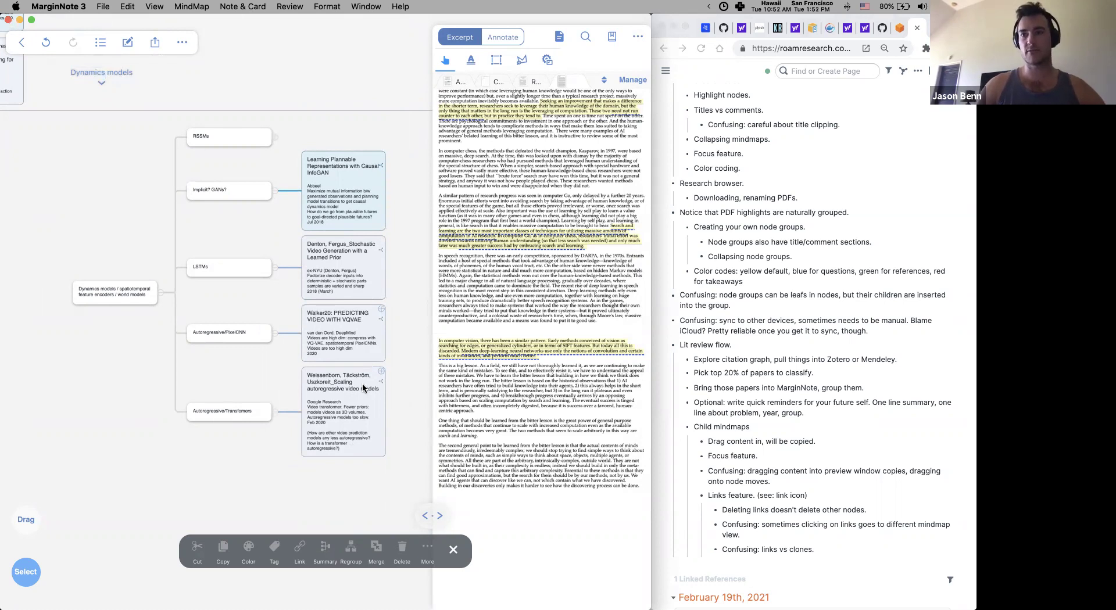
View the "Common architectures" child mindmap and return to the Main MindMap
{"action": "left_click", "coordinate": [107, 71]}
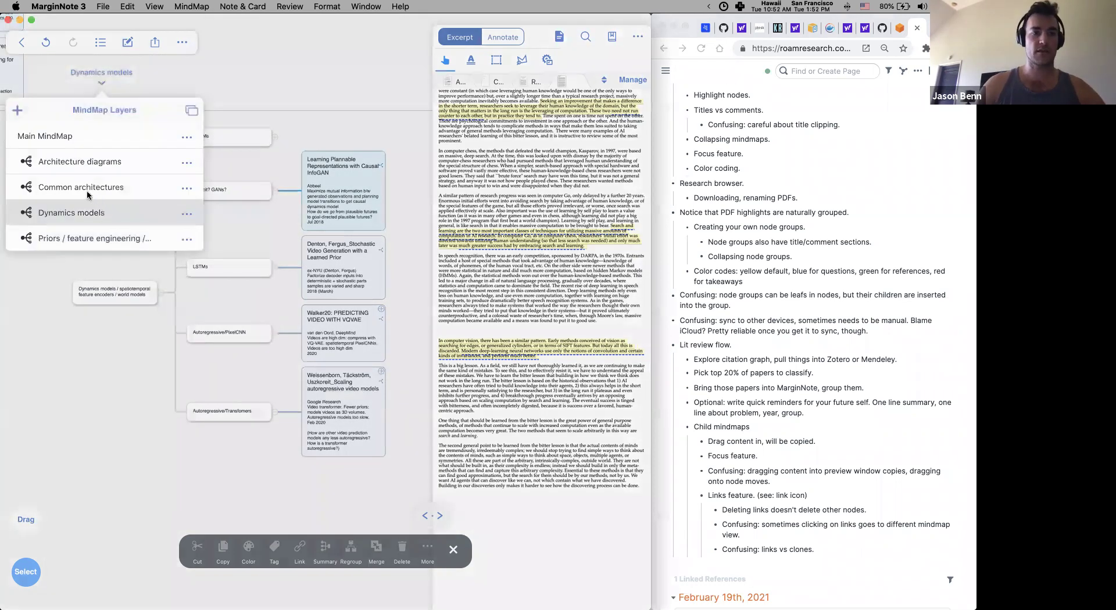
{"action": "left_click", "coordinate": [96, 187]}
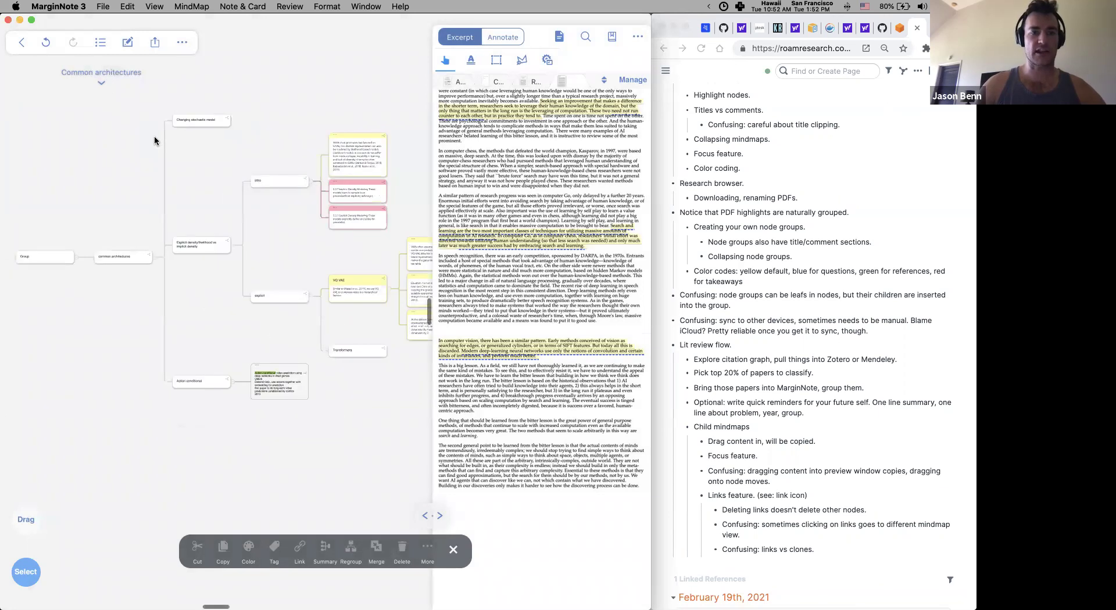
{"action": "left_click", "coordinate": [114, 74]}
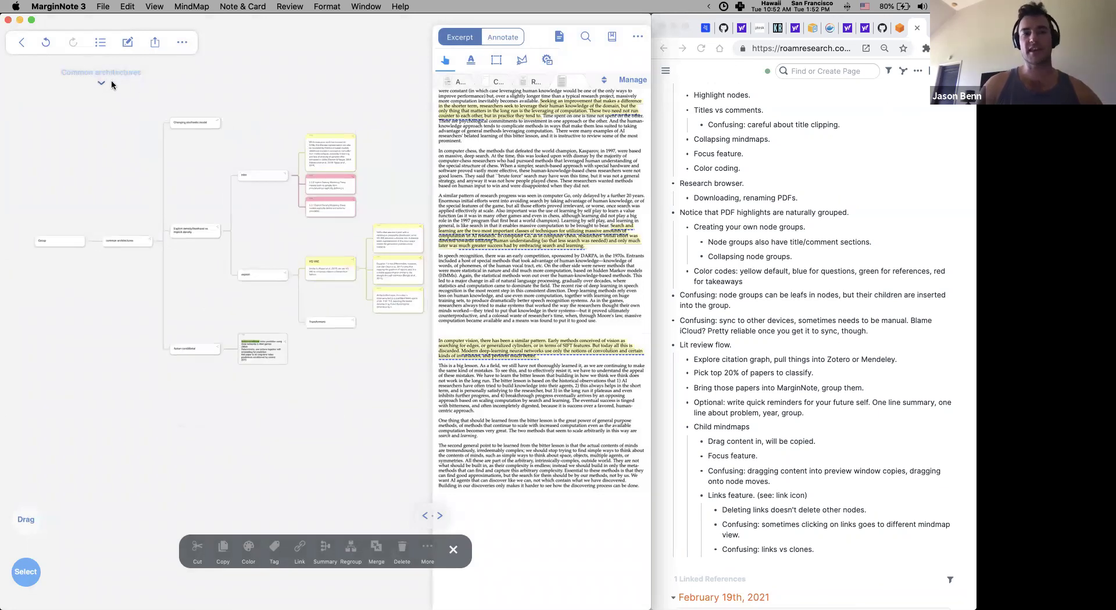
{"action": "left_click", "coordinate": [71, 137]}
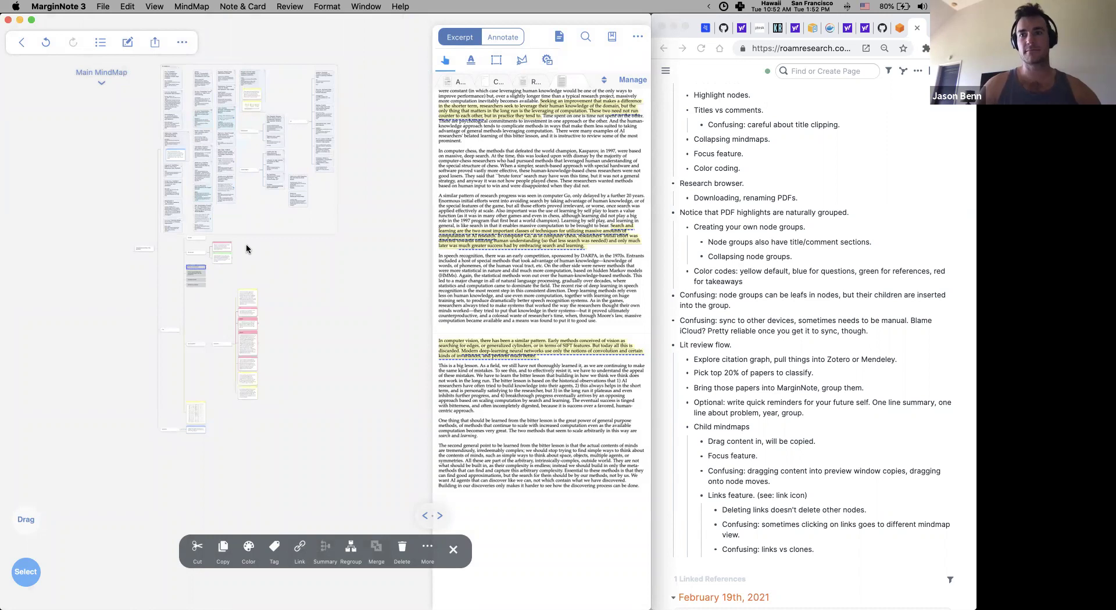
Switch to the Roam Research demo outline in Chrome, widen its window, and return to MarginNote 3
{"action": "left_click", "coordinate": [812, 378]}
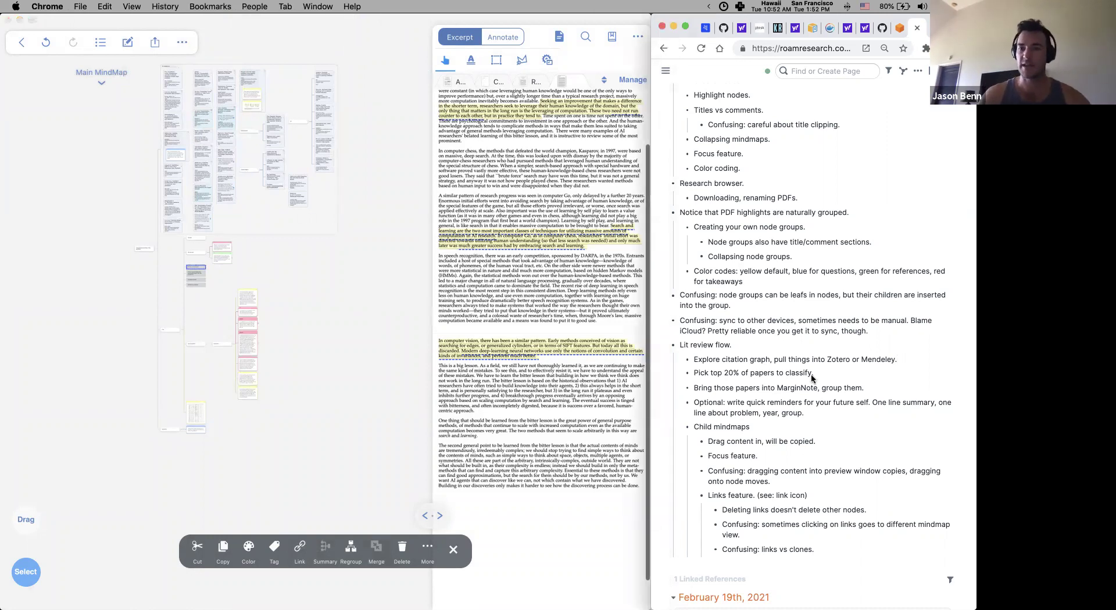
{"action": "key", "text": "ctrl+alt+Right"}
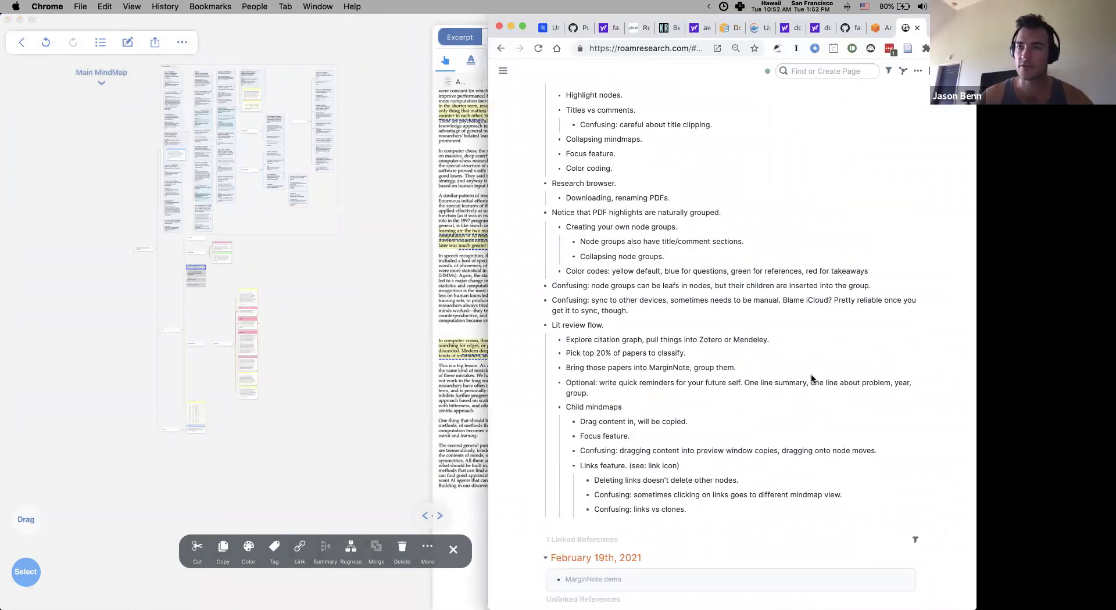
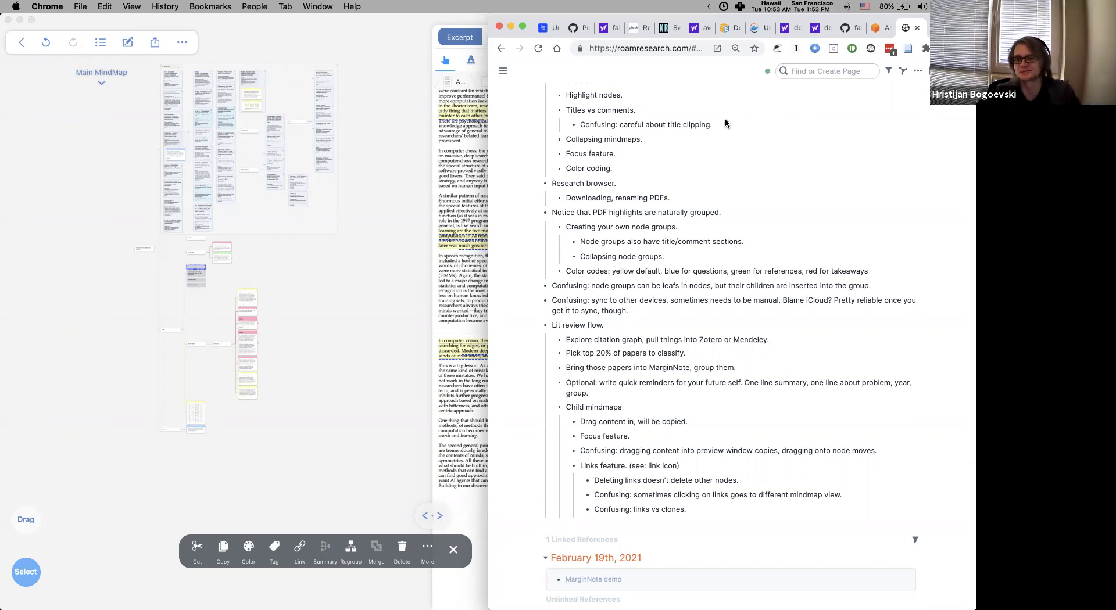
{"action": "left_click", "coordinate": [215, 438]}
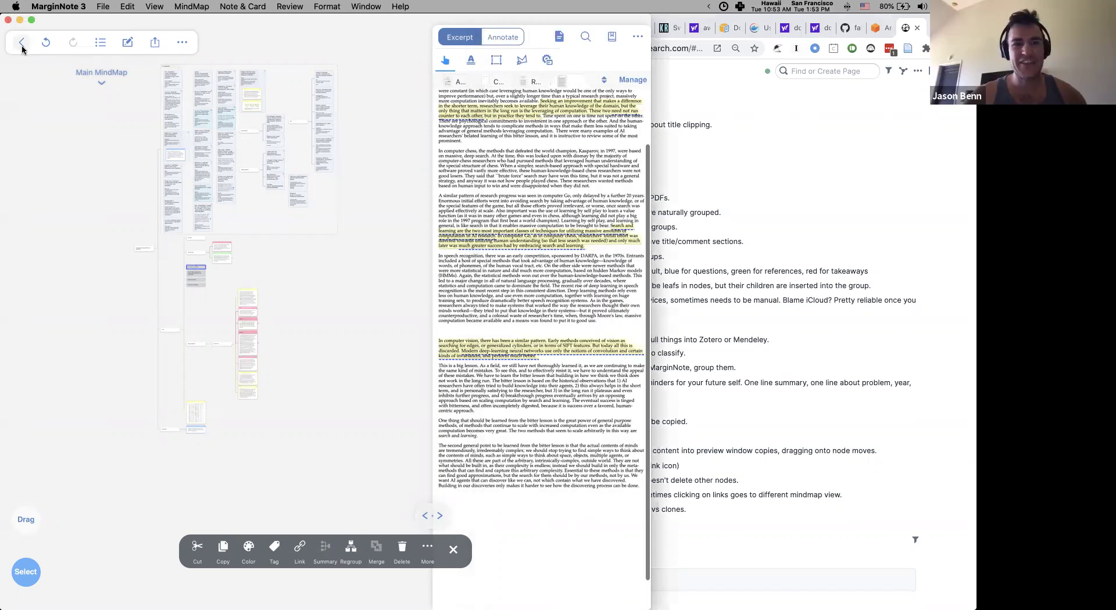
Check the Roam Research outline in Chrome, return to MarginNote 3, and open the "The Elephant in the Brain" notebook
{"action": "left_click", "coordinate": [779, 381]}
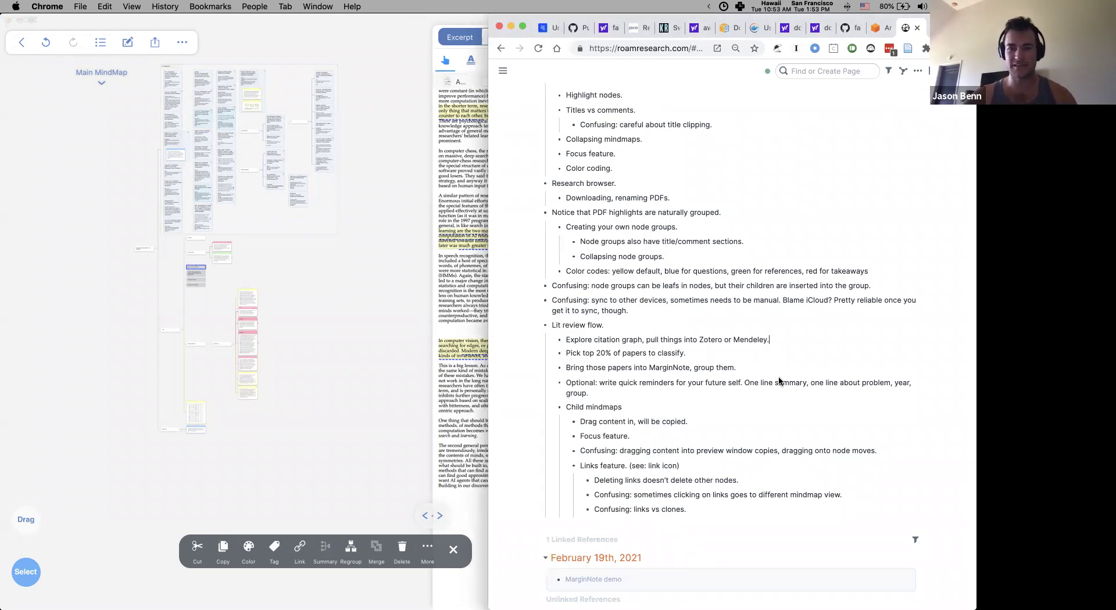
{"action": "left_click", "coordinate": [266, 336]}
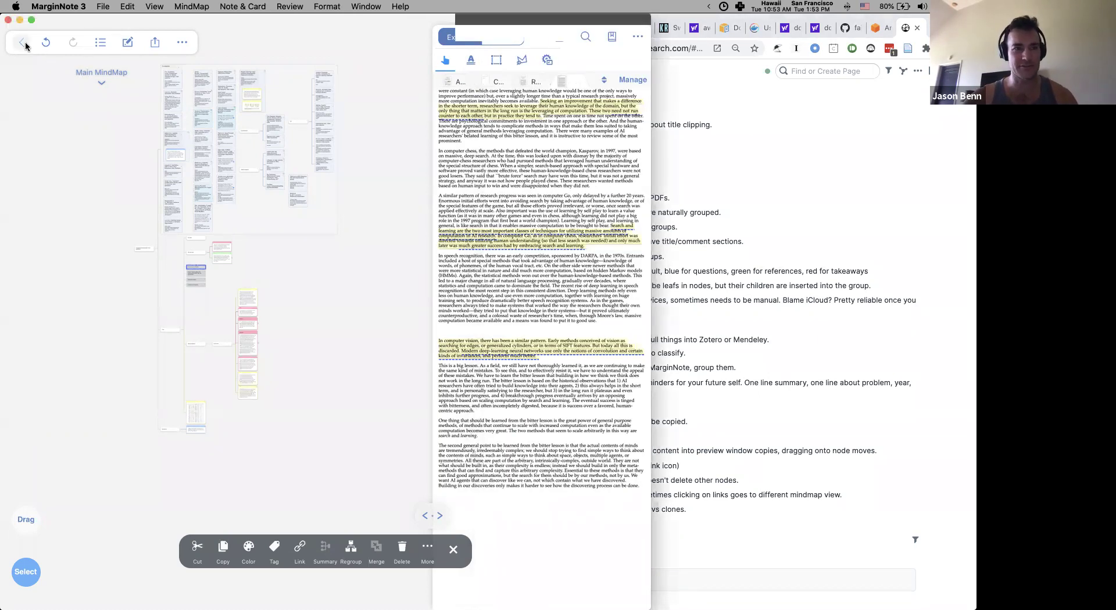
{"action": "left_click", "coordinate": [22, 42]}
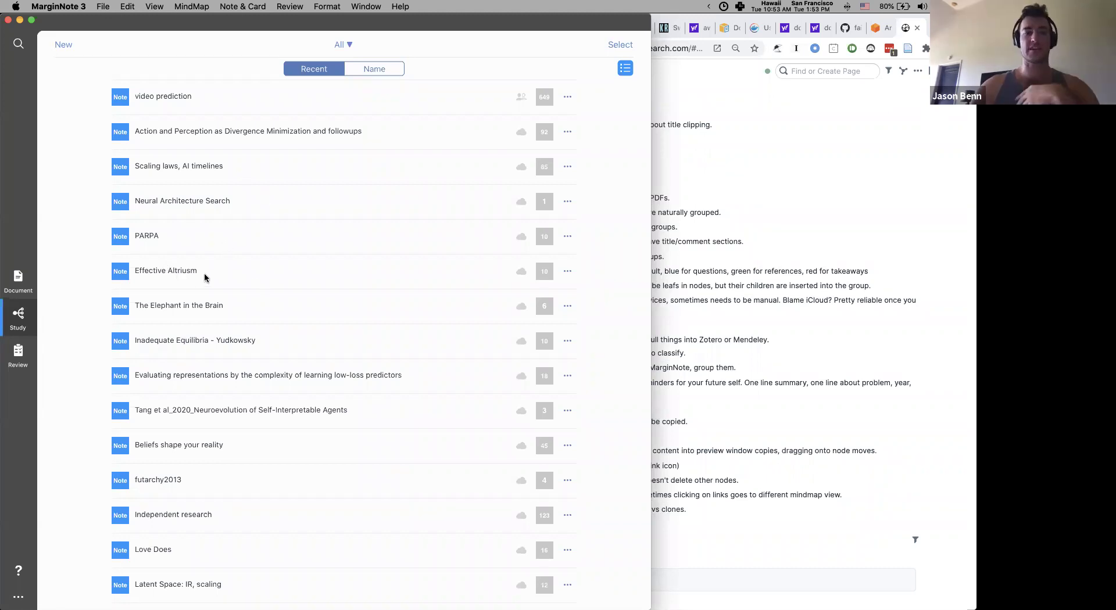
{"action": "left_click", "coordinate": [186, 305]}
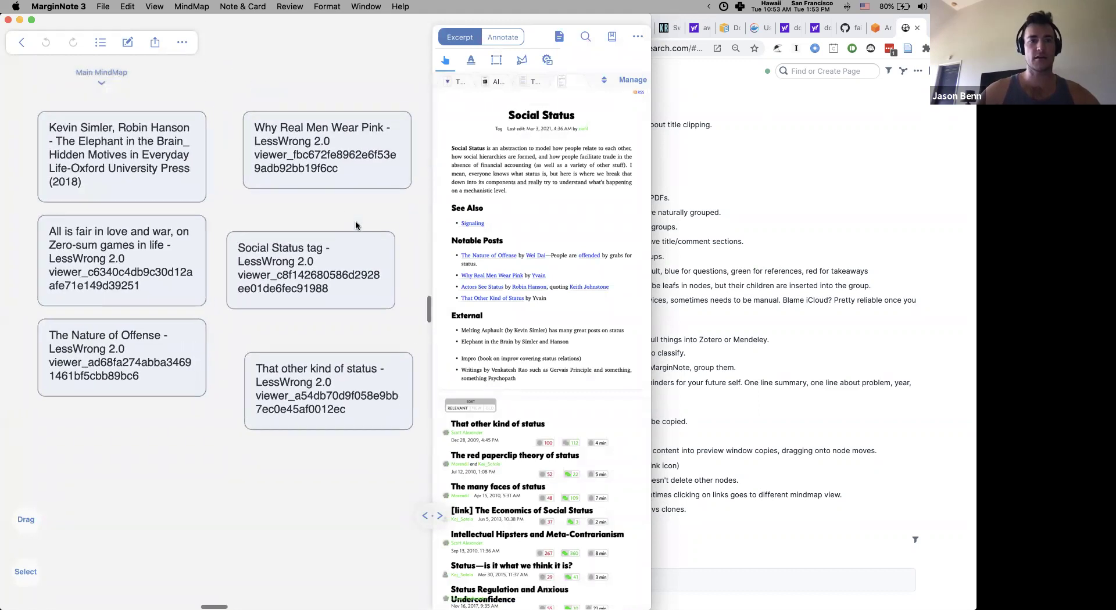
Open the "Social Status tag" document from its mindmap card and skim its list of notable posts
{"action": "left_click", "coordinate": [305, 261]}
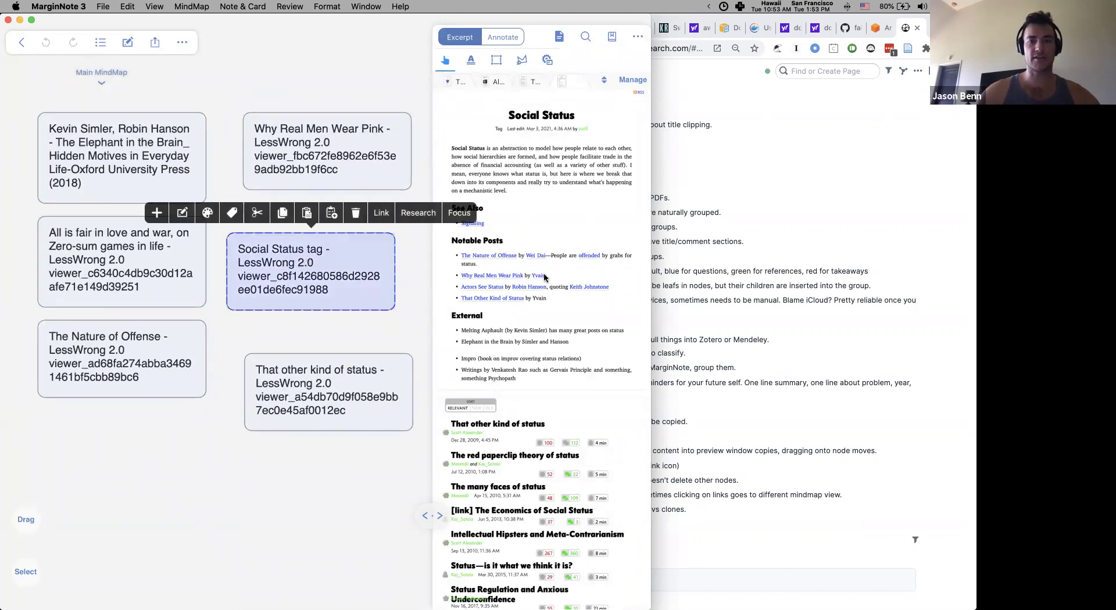
{"action": "scroll", "coordinate": [548, 177], "scroll_direction": "down", "scroll_amount": 10}
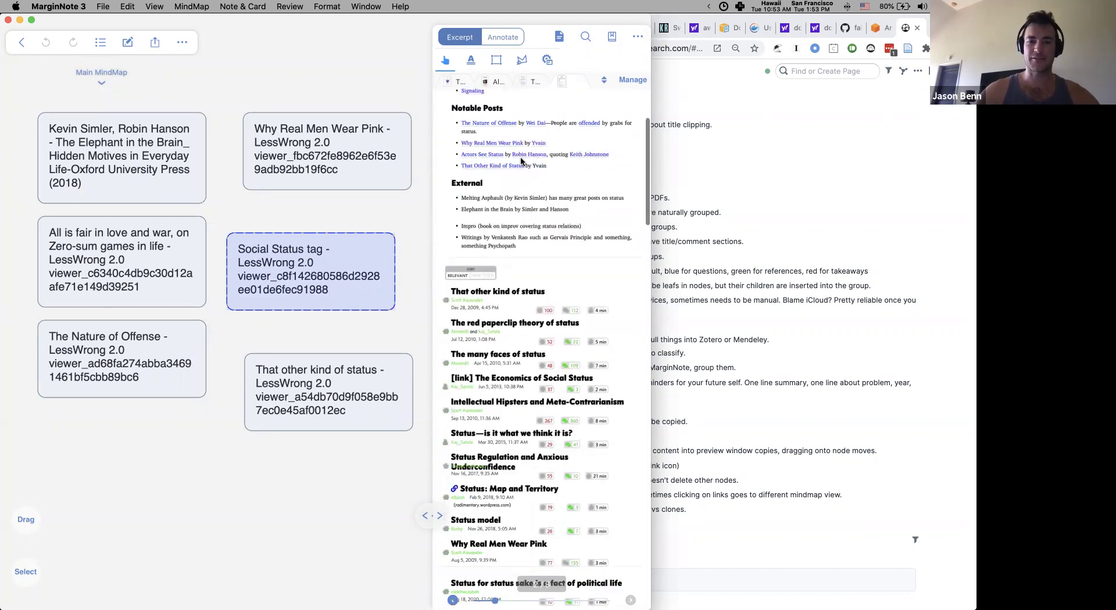
{"action": "scroll", "coordinate": [521, 162], "scroll_direction": "up", "scroll_amount": 10}
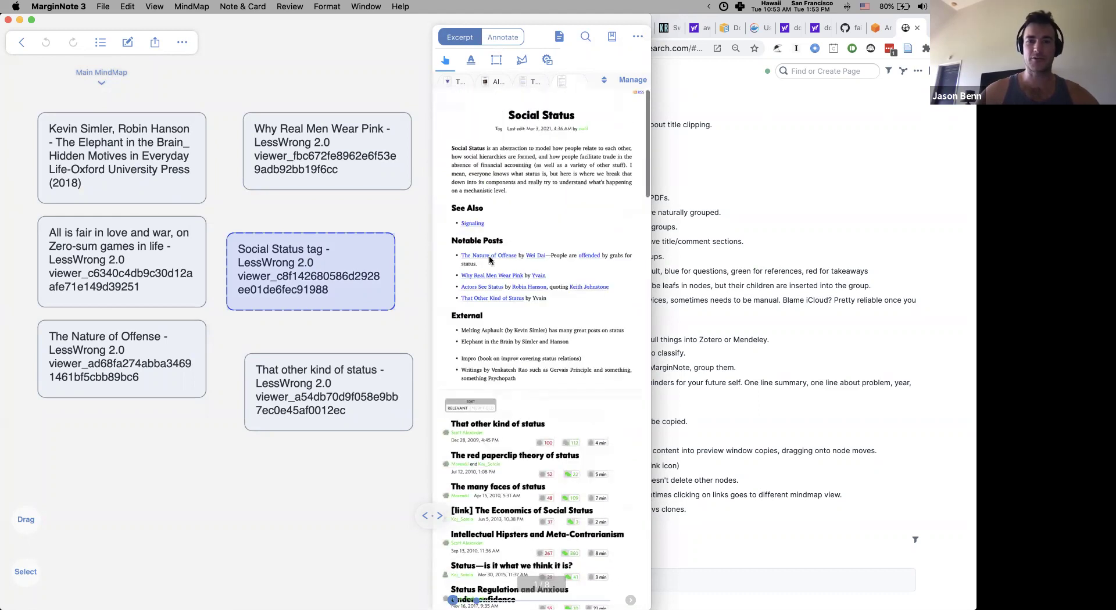
Open the "Scaling laws, AI timelines" notebook, look through its list of associated documents, and close the list
{"action": "left_click", "coordinate": [22, 42]}
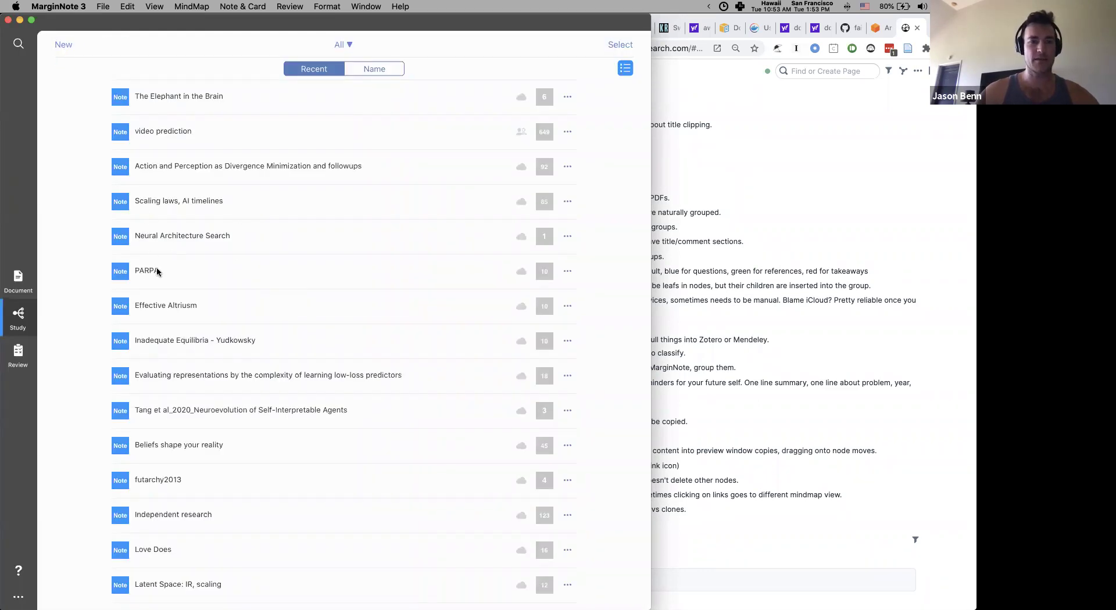
{"action": "left_click", "coordinate": [184, 196]}
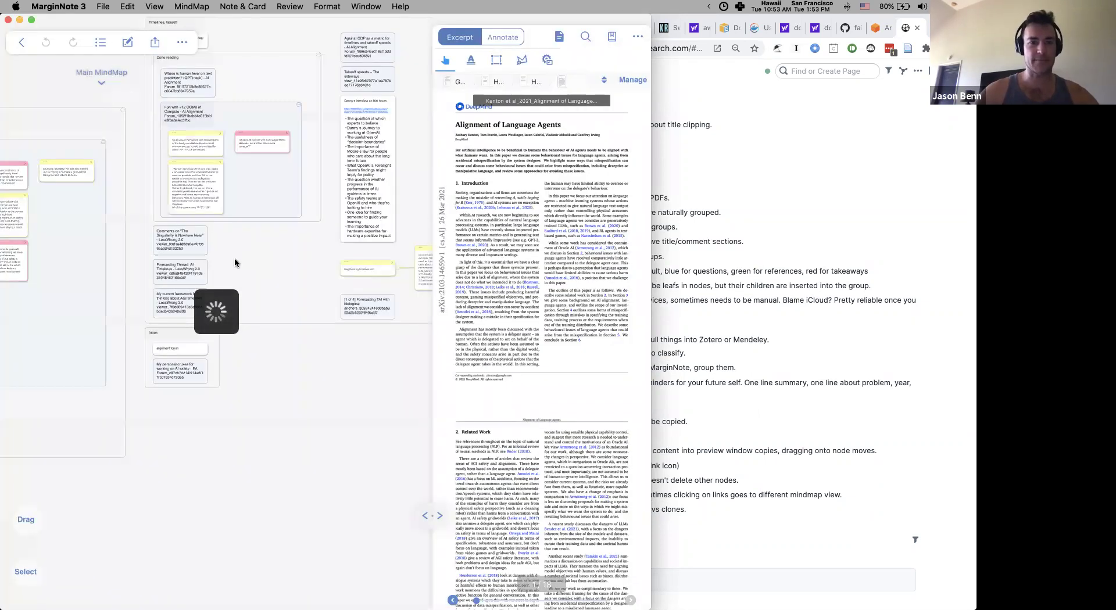
{"action": "left_click", "coordinate": [631, 80]}
{"action": "scroll", "coordinate": [207, 214], "scroll_direction": "down", "scroll_amount": 15}
{"action": "scroll", "coordinate": [284, 288], "scroll_direction": "up", "scroll_amount": 15}
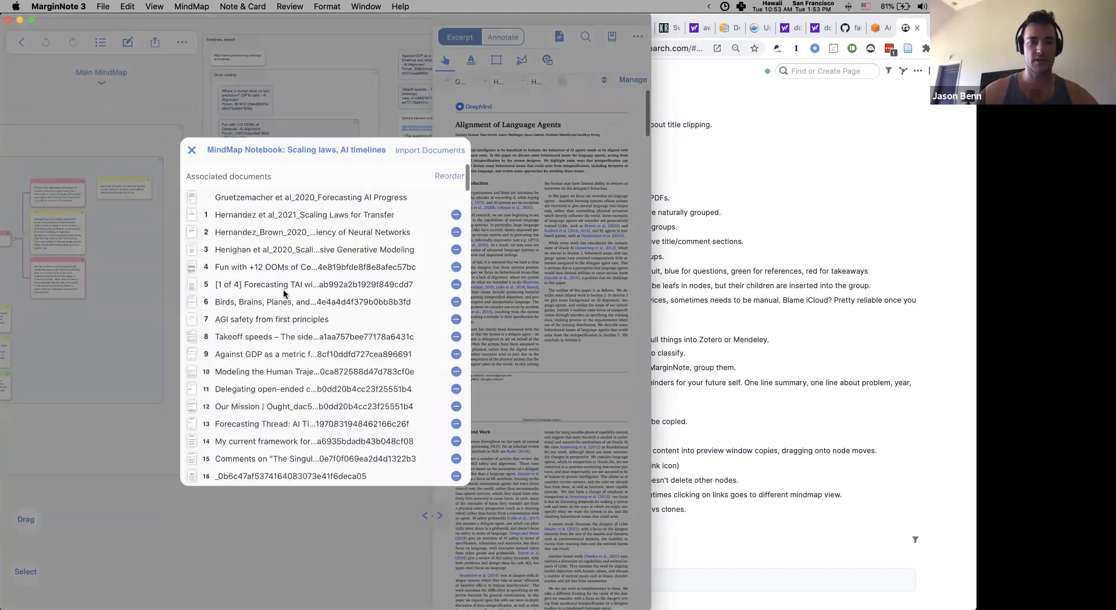
{"action": "scroll", "coordinate": [283, 293], "scroll_direction": "down", "scroll_amount": 5}
{"action": "key", "text": "Escape"}
From the Scaling laws group, view the first page of "Scaling Laws for Autoregressive Generative Modeling" and open "Scaling Laws for Transfer"
{"action": "scroll", "coordinate": [283, 293], "scroll_direction": "down", "scroll_amount": 5}
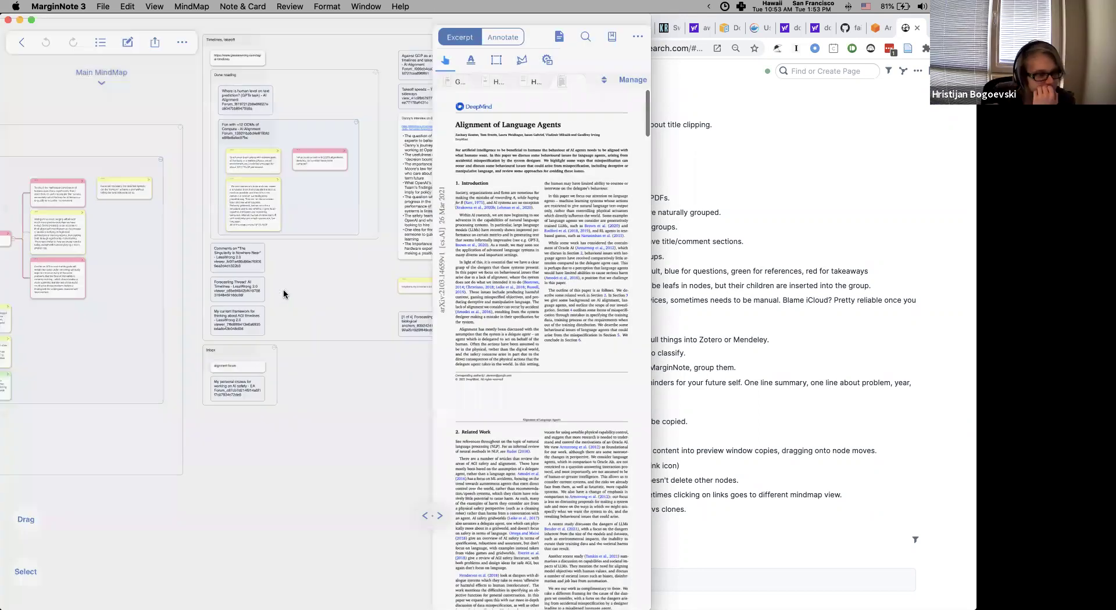
{"action": "scroll", "coordinate": [244, 295], "scroll_direction": "up", "scroll_amount": 10}
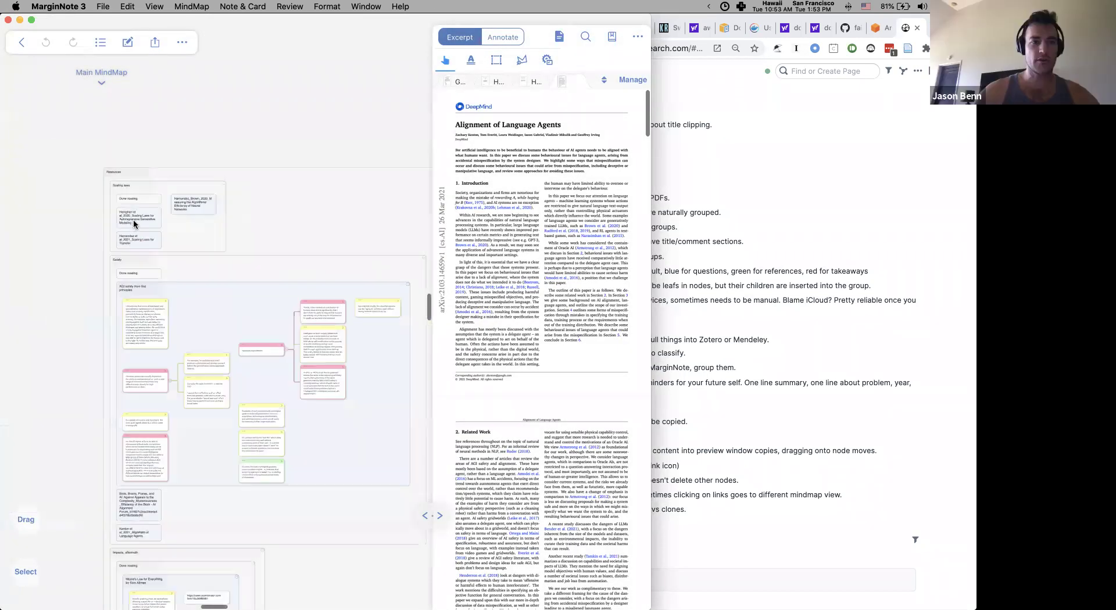
{"action": "left_click", "coordinate": [163, 213]}
{"action": "scroll", "coordinate": [187, 218], "scroll_direction": "up", "scroll_amount": 3}
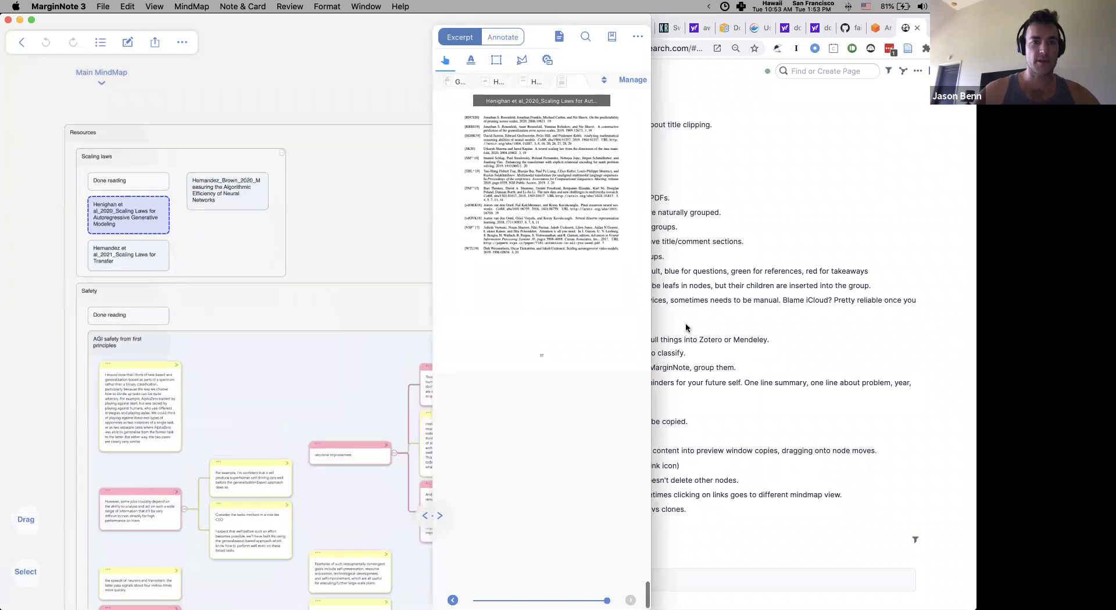
{"action": "scroll", "coordinate": [557, 295], "scroll_direction": "down", "scroll_amount": 3}
{"action": "scroll", "coordinate": [556, 301], "scroll_direction": "up", "scroll_amount": 20}
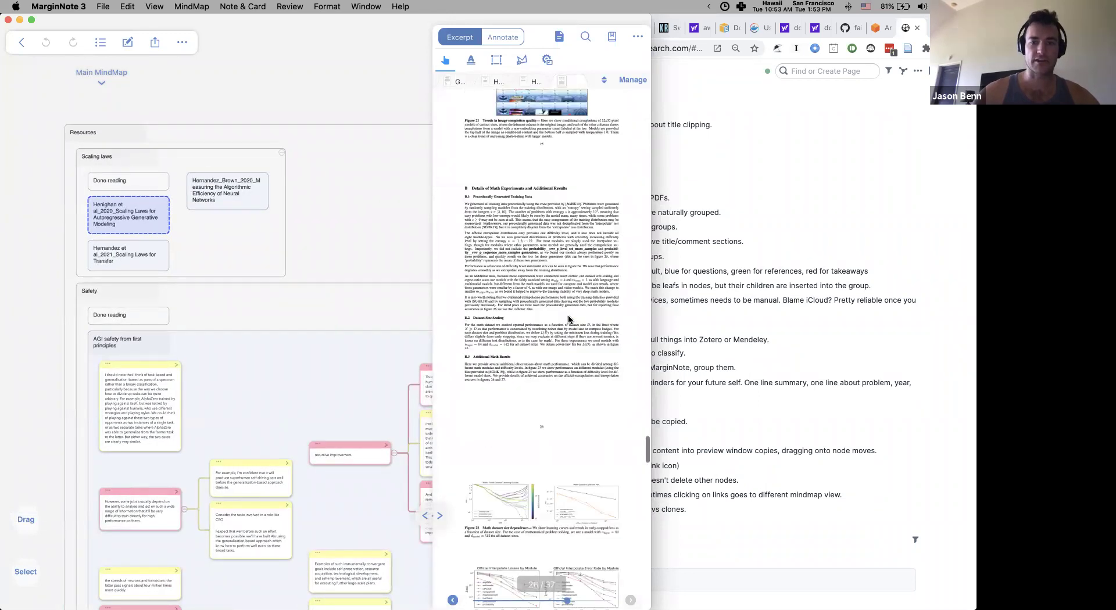
{"action": "scroll", "coordinate": [569, 319], "scroll_direction": "up", "scroll_amount": 15}
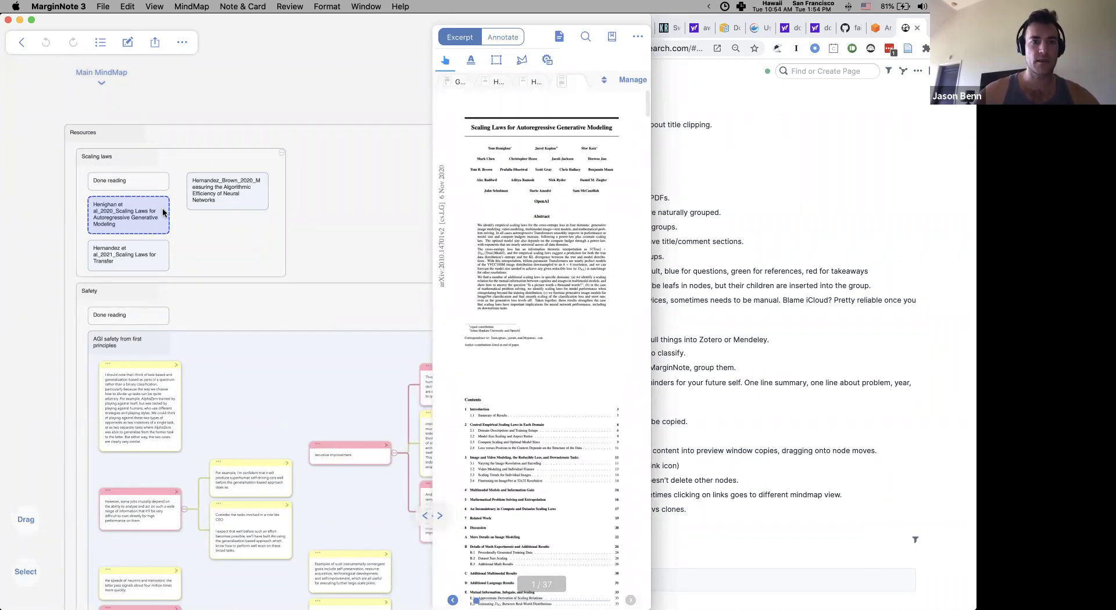
{"action": "left_click", "coordinate": [129, 163]}
{"action": "left_click", "coordinate": [182, 108]}
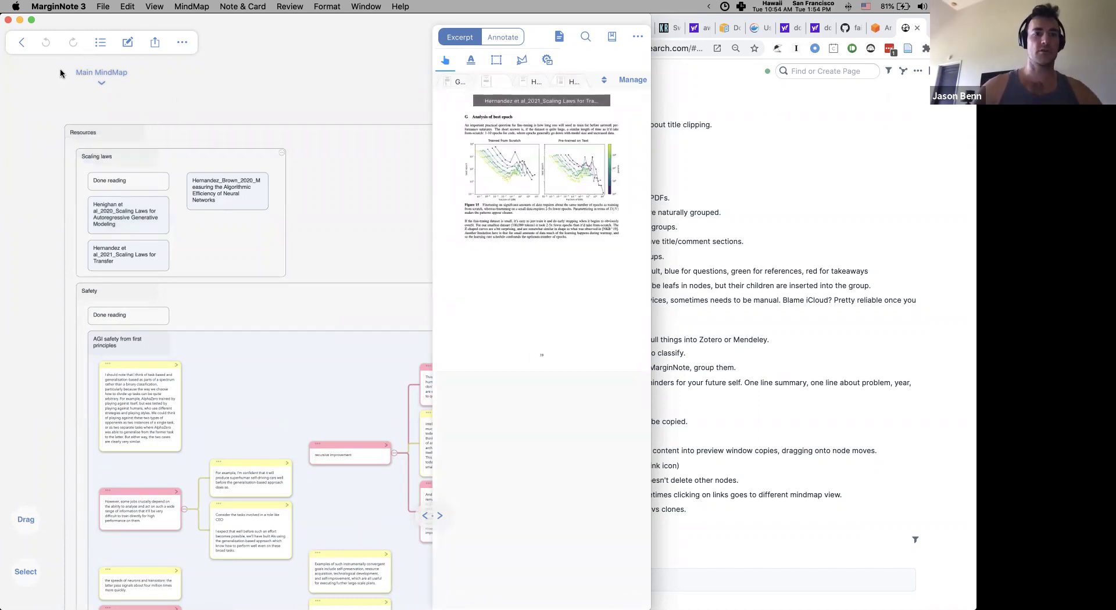
Create two nodes titled "node 1" and "node 2" in the empty space above the Resources group
{"action": "left_click", "coordinate": [174, 94]}
{"action": "double_click", "coordinate": [175, 94]}
{"action": "type", "text": "md"}
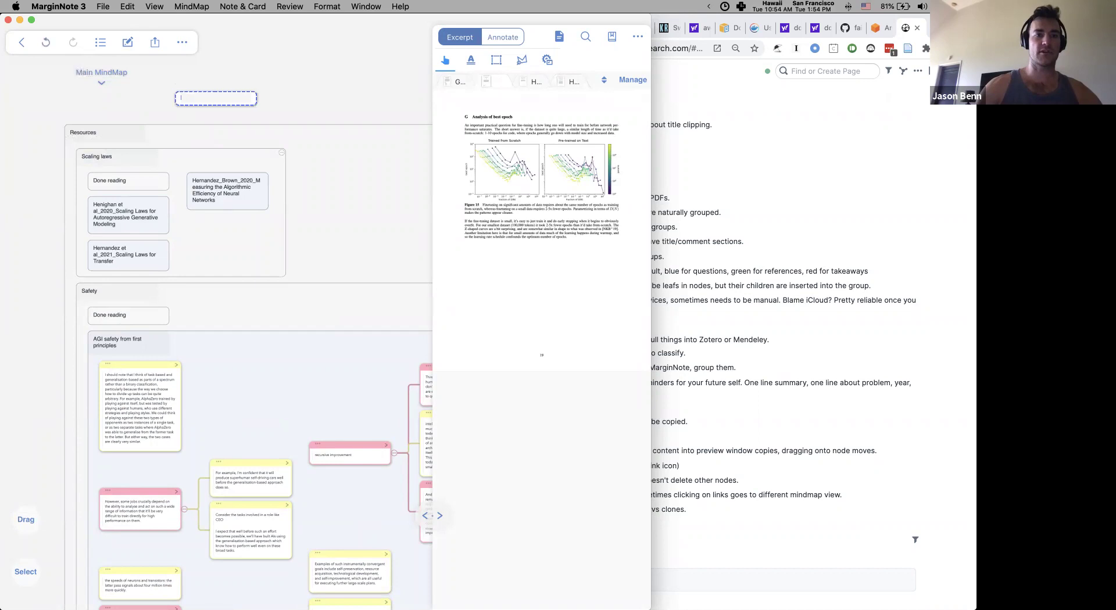
{"action": "type", "text": " 1"}
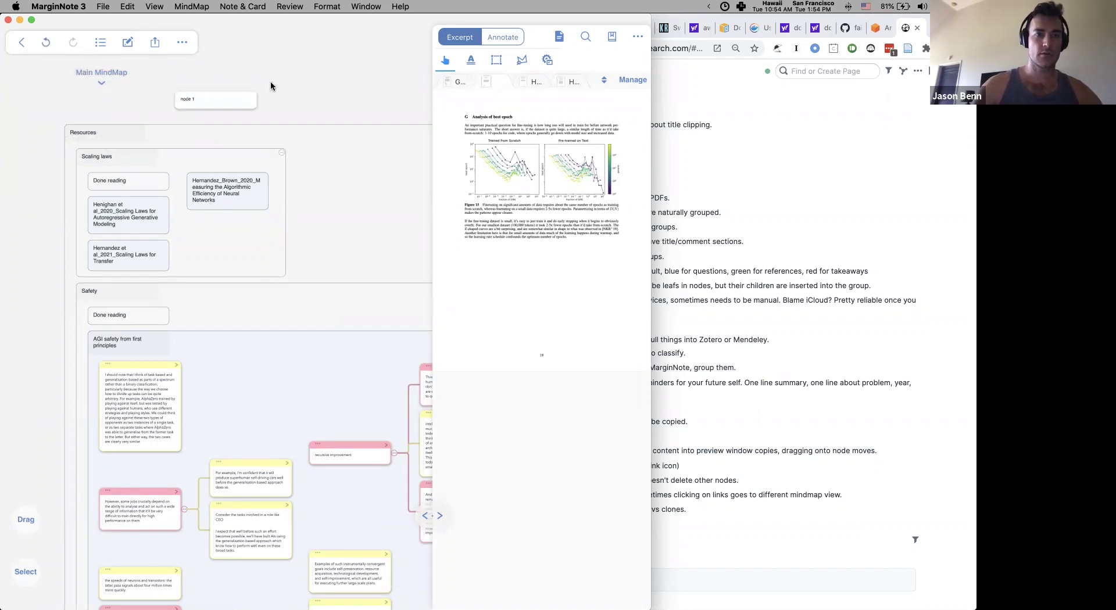
{"action": "left_click", "coordinate": [271, 81]}
{"action": "type", "text": "bnd"}
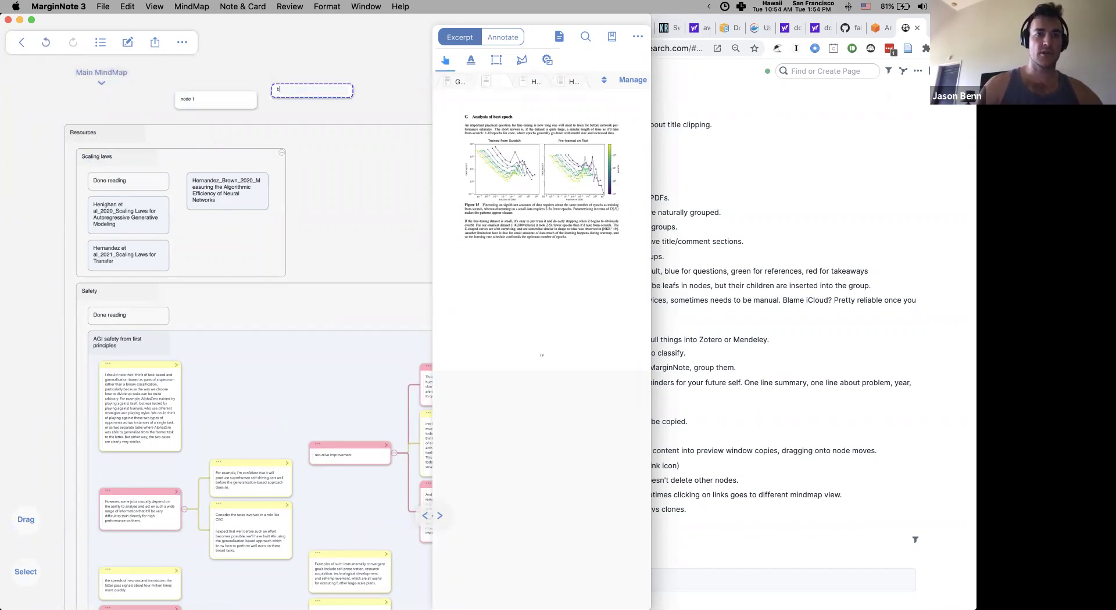
{"action": "key", "text": "Return"}
Select node 1 and node 2, regroup them into one group, and retitle the group "new"
{"action": "left_click", "coordinate": [238, 76]}
{"action": "left_click_drag", "start_coordinate": [197, 95], "coordinate": [325, 150]}
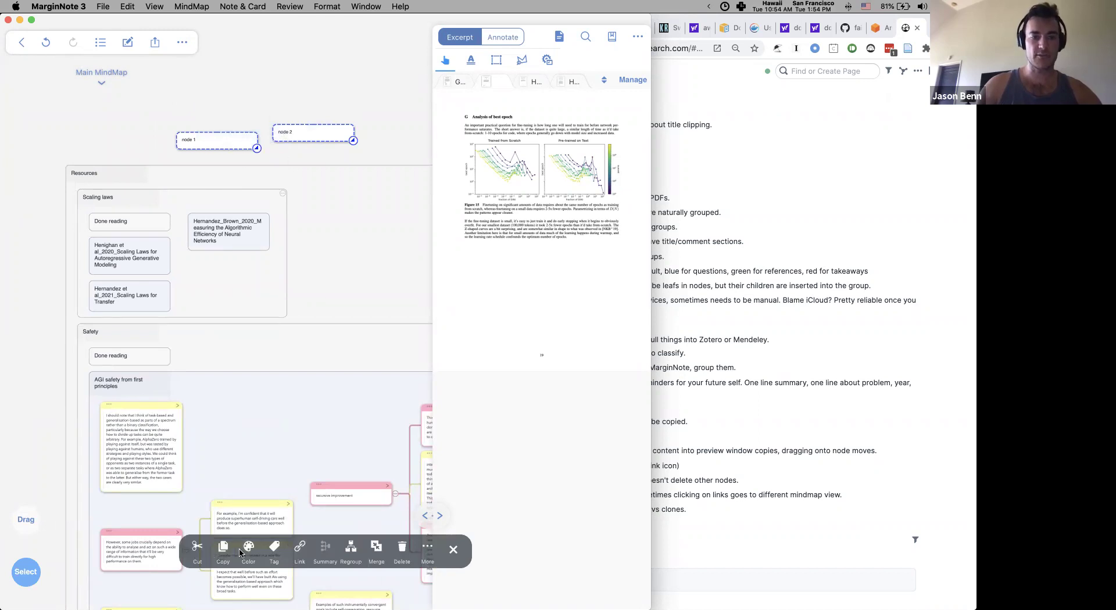
{"action": "left_click", "coordinate": [352, 552]}
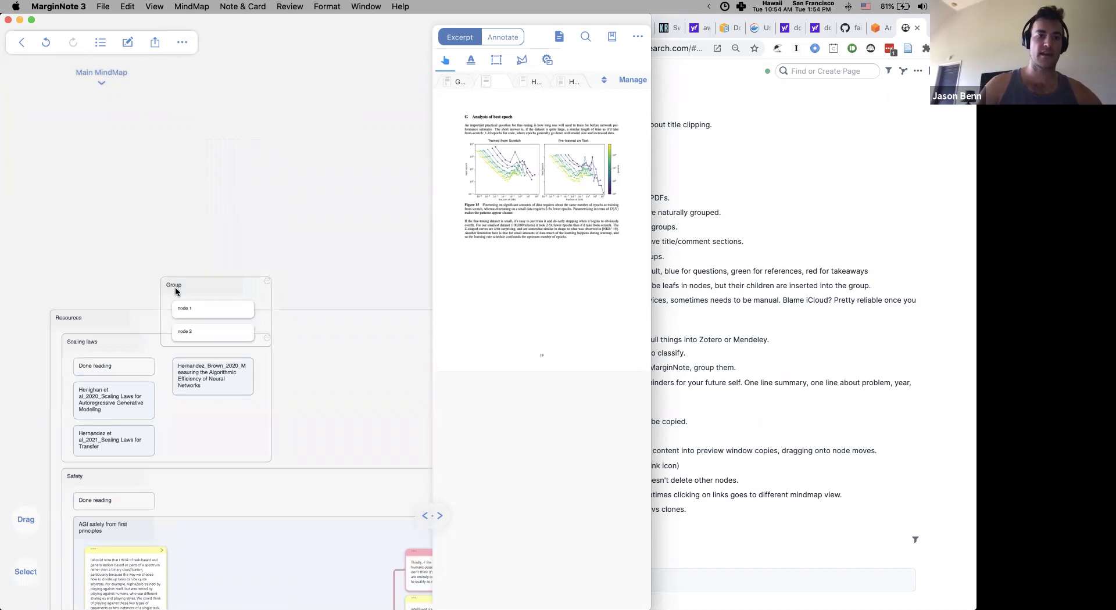
{"action": "double_click", "coordinate": [176, 286]}
{"action": "key", "text": "BackSpace"}
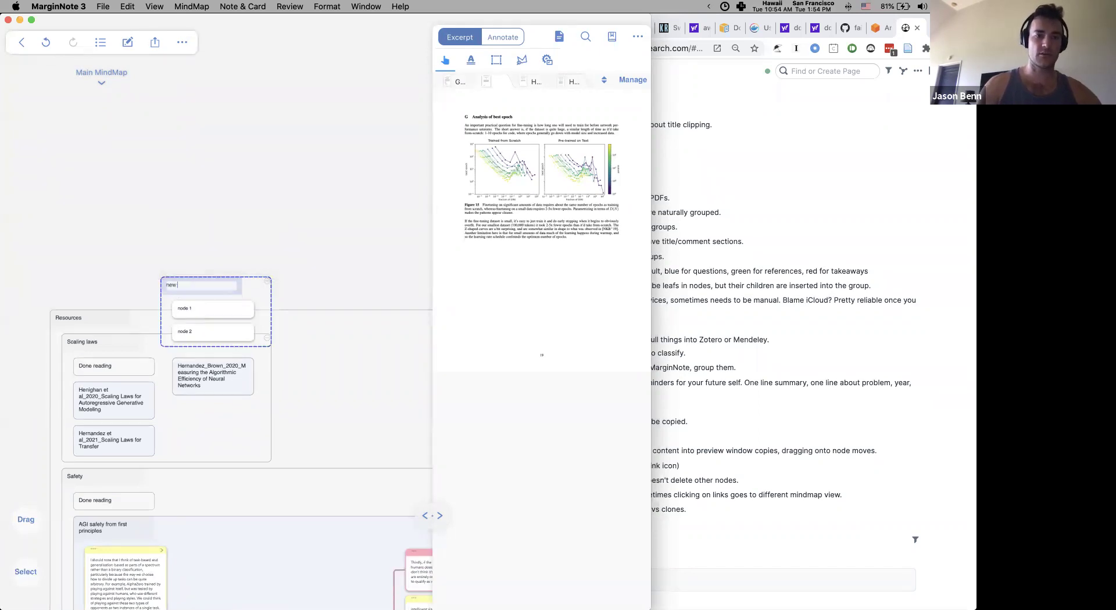
{"action": "key", "text": "Return"}
Delete the group around node 1 and node 2, and delete both nodes
{"action": "key", "text": "BackSpace"}
{"action": "left_click_drag", "start_coordinate": [165, 253], "coordinate": [333, 288]}
{"action": "key", "text": "BackSpace"}
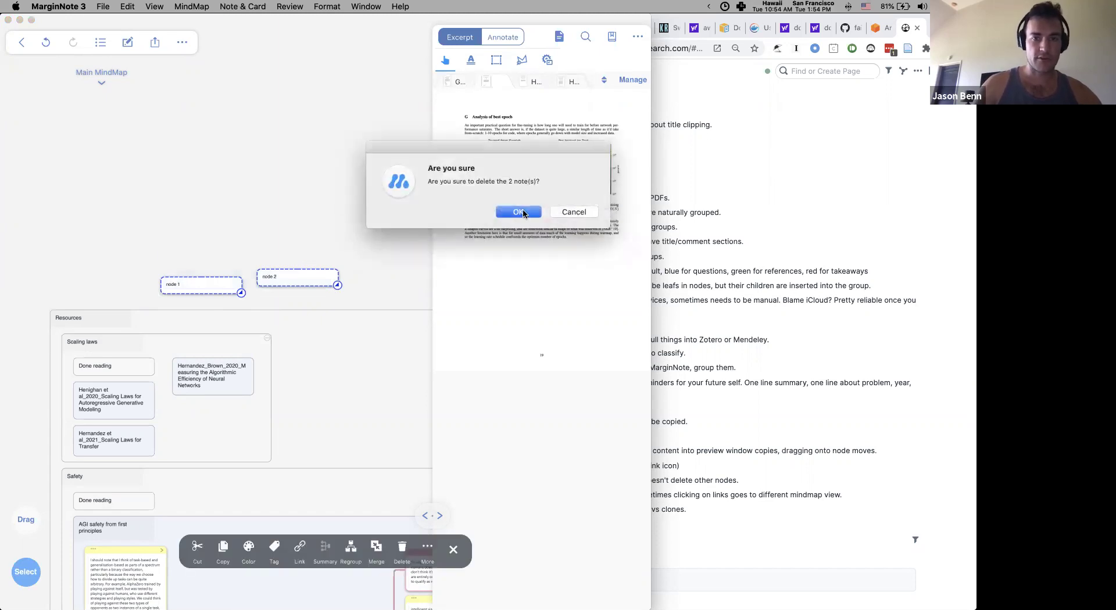
{"action": "left_click", "coordinate": [519, 212]}
Select the Scaling laws group and open its "Measuring the Algorithmic Efficiency of Neural Networks" paper
{"action": "scroll", "coordinate": [207, 214], "scroll_direction": "down", "scroll_amount": 5}
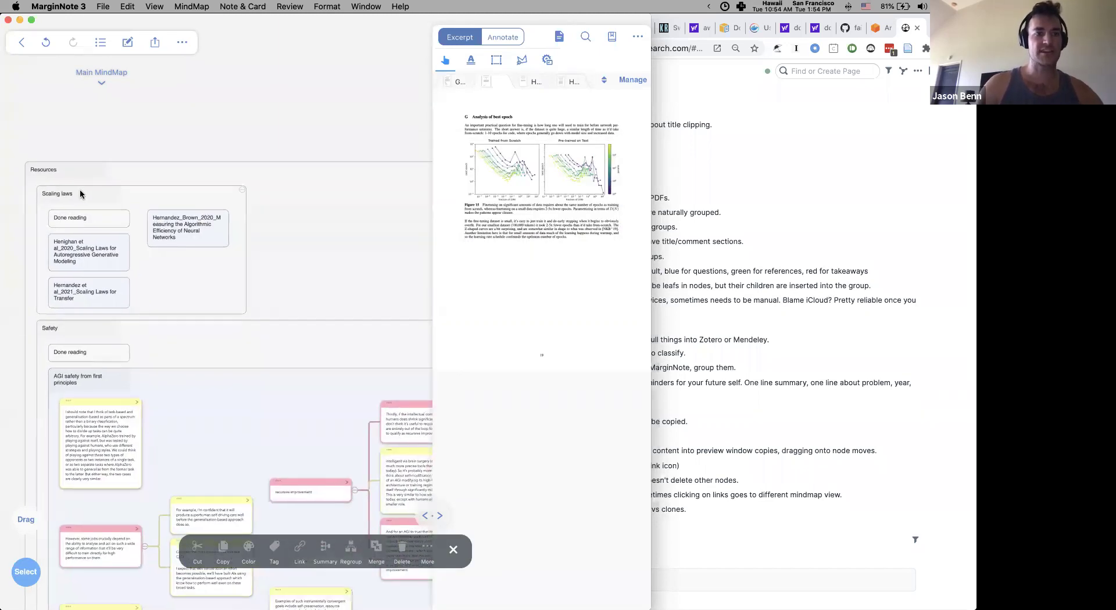
{"action": "left_click", "coordinate": [80, 193]}
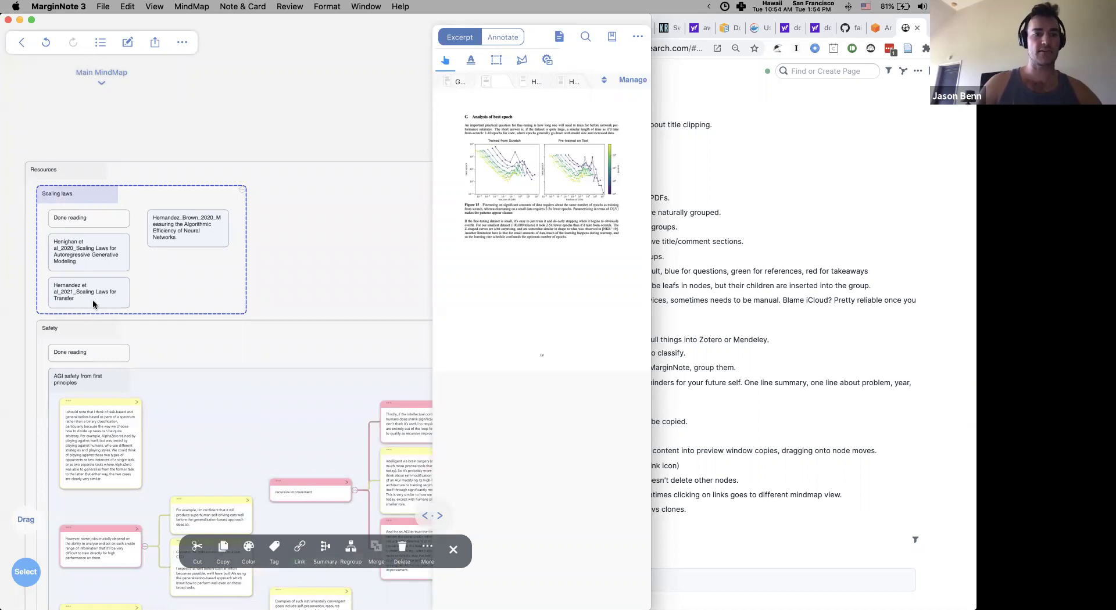
{"action": "left_click", "coordinate": [214, 117]}
{"action": "left_click", "coordinate": [183, 242]}
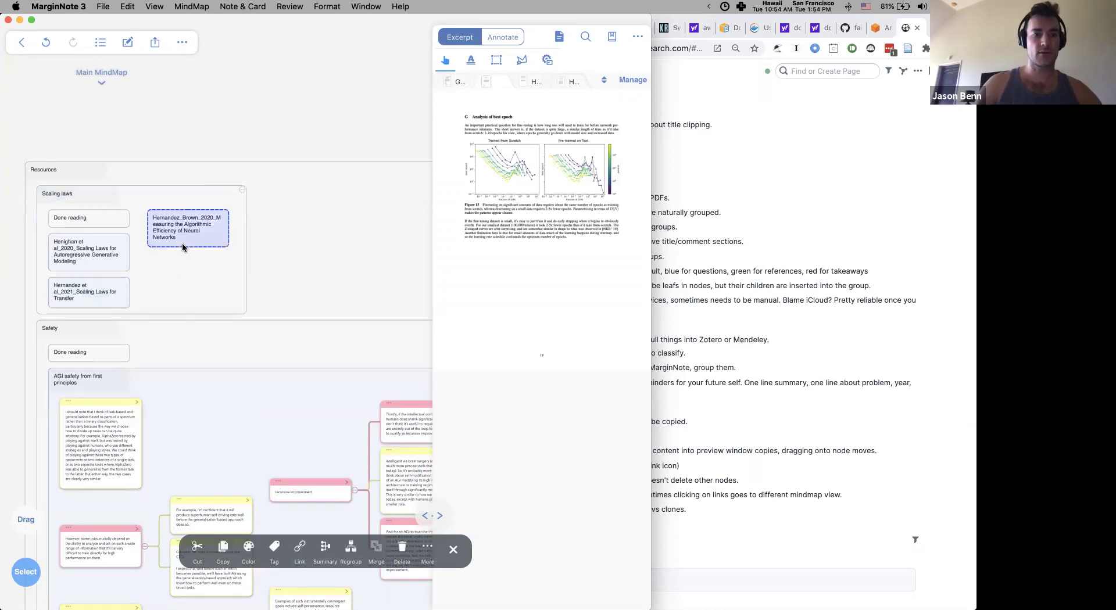
{"action": "scroll", "coordinate": [529, 174], "scroll_direction": "down", "scroll_amount": 5}
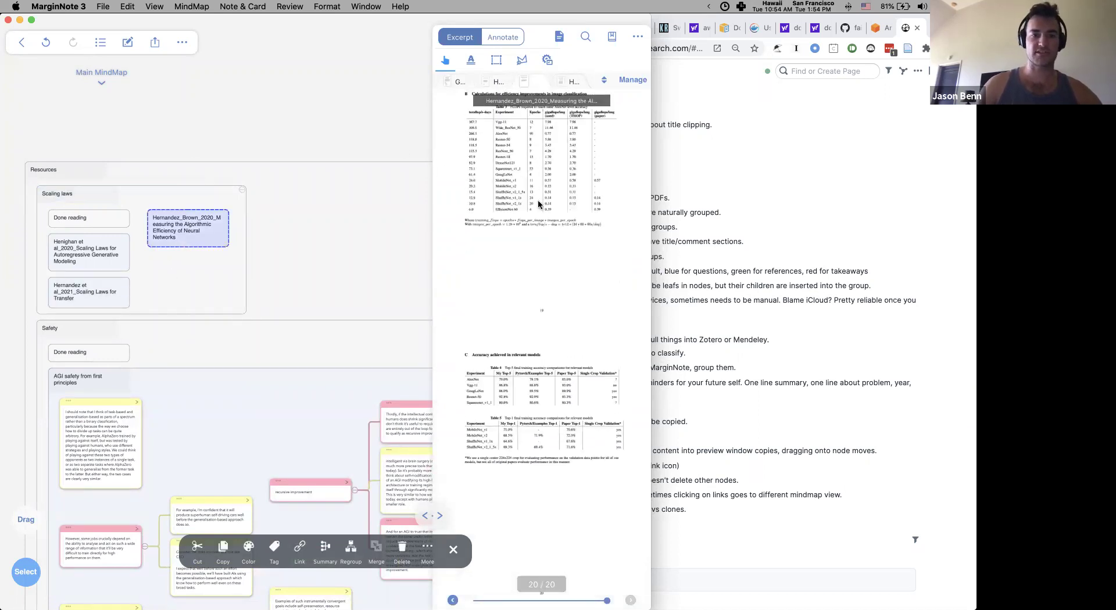
Open the highlighted "AGI safety from first principles" document from its group inside Safety
{"action": "left_click", "coordinate": [142, 206]}
{"action": "scroll", "coordinate": [143, 209], "scroll_direction": "down", "scroll_amount": 5}
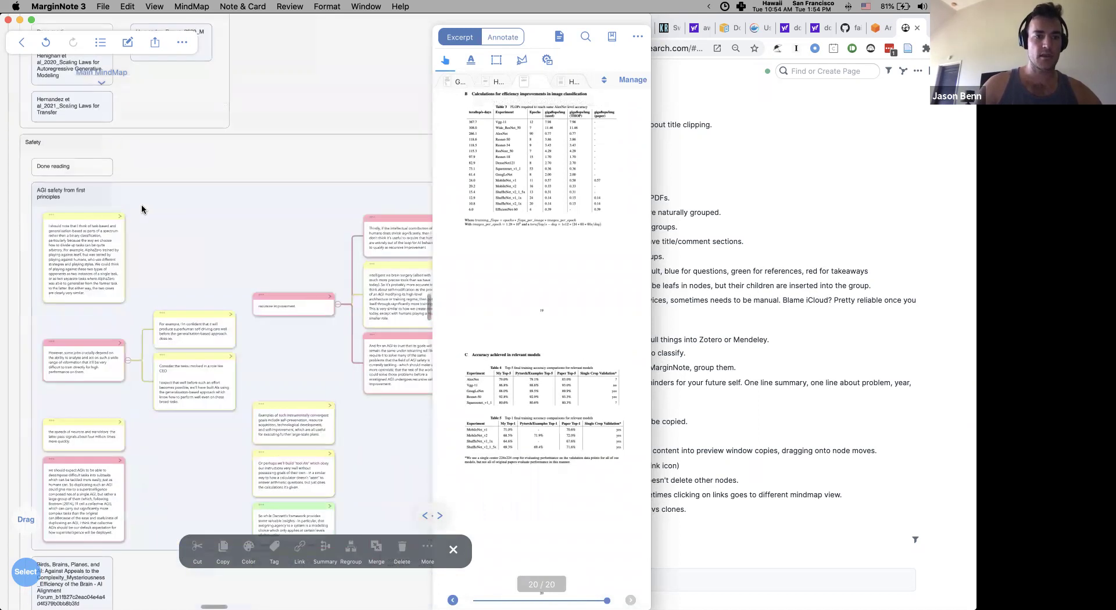
{"action": "scroll", "coordinate": [142, 209], "scroll_direction": "down", "scroll_amount": 5}
{"action": "left_click", "coordinate": [91, 144]}
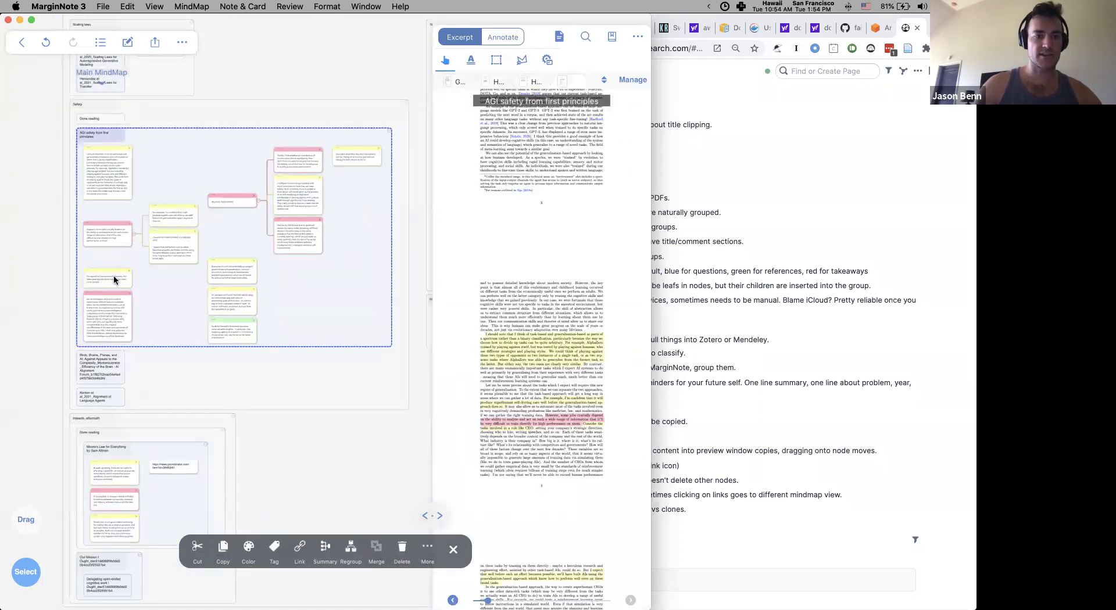
From the Safety group, open "Alignment of Language Agents" and view the first page of "Birds, Brains, Planes, and AI"
{"action": "left_click", "coordinate": [103, 399]}
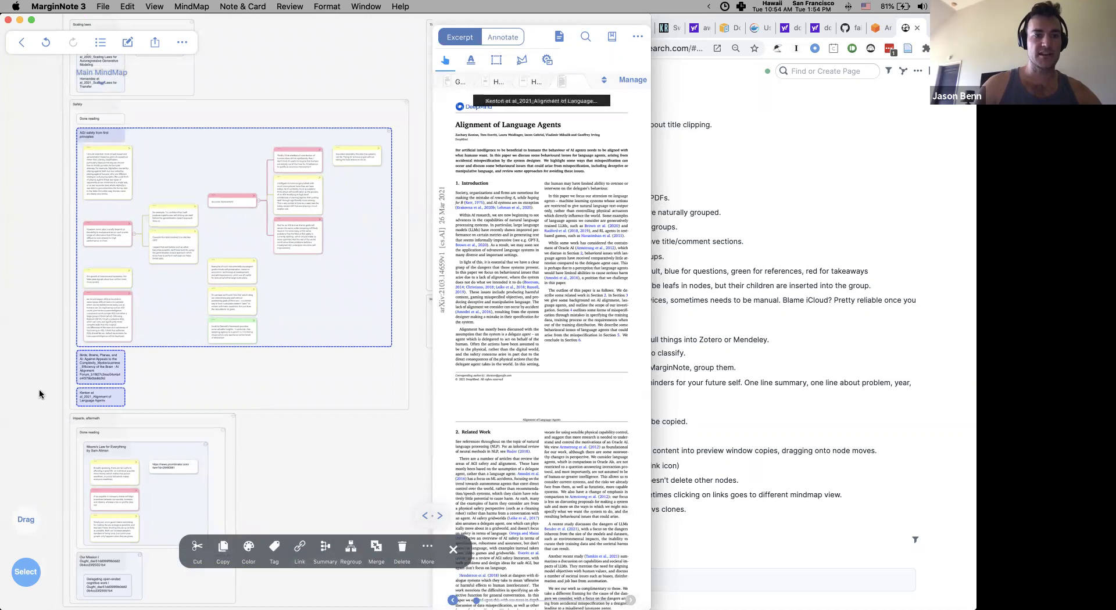
{"action": "left_click", "coordinate": [100, 360]}
{"action": "scroll", "coordinate": [542, 235], "scroll_direction": "down", "scroll_amount": 5}
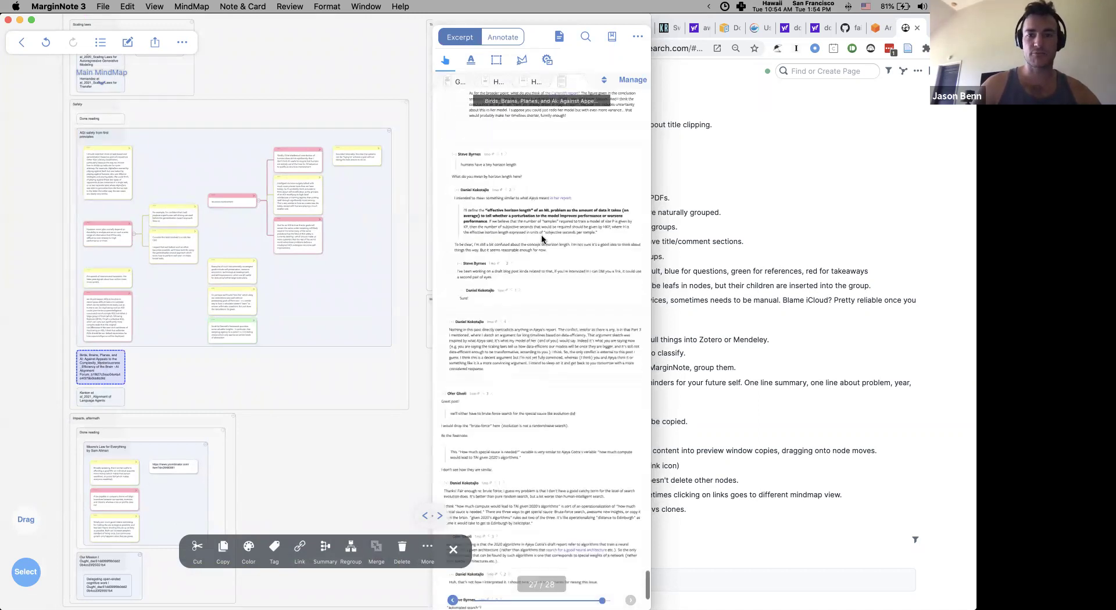
{"action": "scroll", "coordinate": [542, 235], "scroll_direction": "up", "scroll_amount": 20}
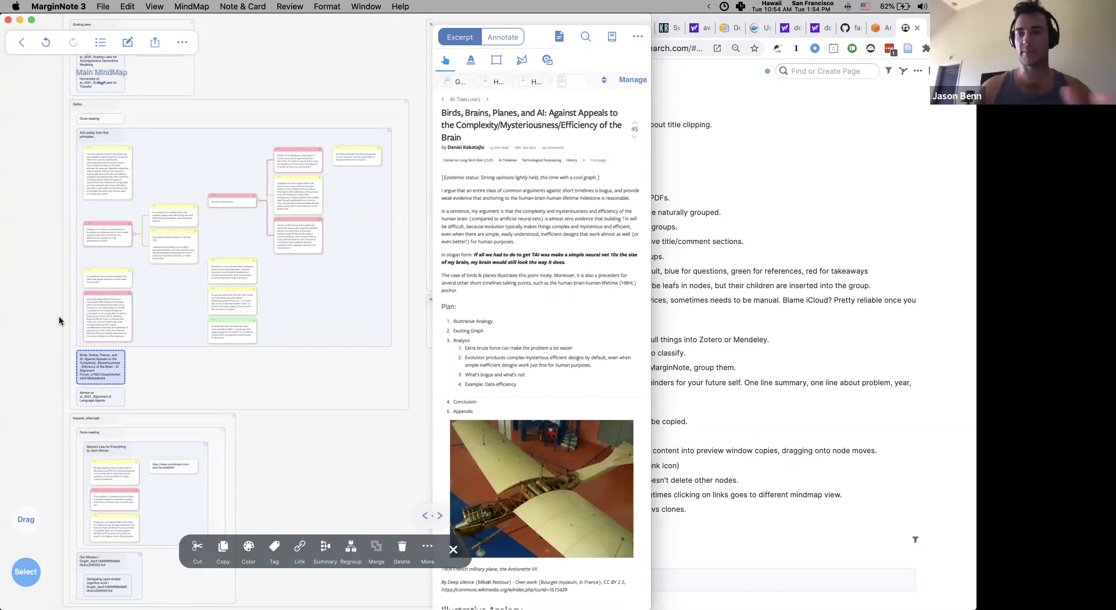
Bring the notebook's whole mindmap into view and enlarge the MarginNote 3 window to fill the screen
{"action": "left_click", "coordinate": [222, 309]}
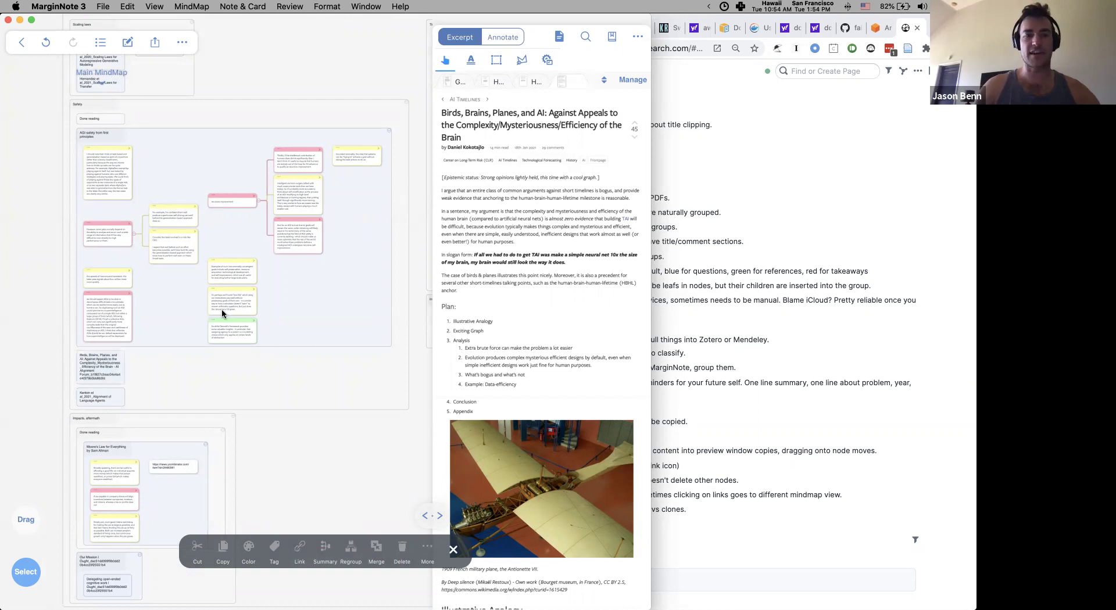
{"action": "scroll", "coordinate": [221, 312], "scroll_direction": "down", "scroll_amount": 3}
{"action": "scroll", "coordinate": [222, 312], "scroll_direction": "right", "scroll_amount": 2}
{"action": "scroll", "coordinate": [221, 312], "scroll_direction": "down", "scroll_amount": 1}
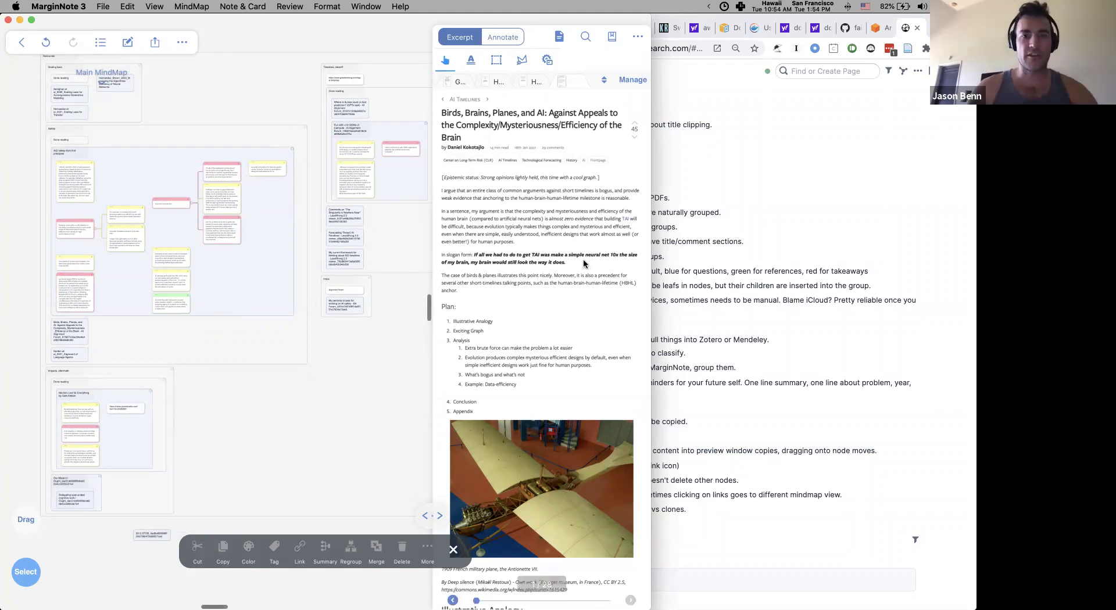
{"action": "key", "text": "ctrl+alt+Return"}
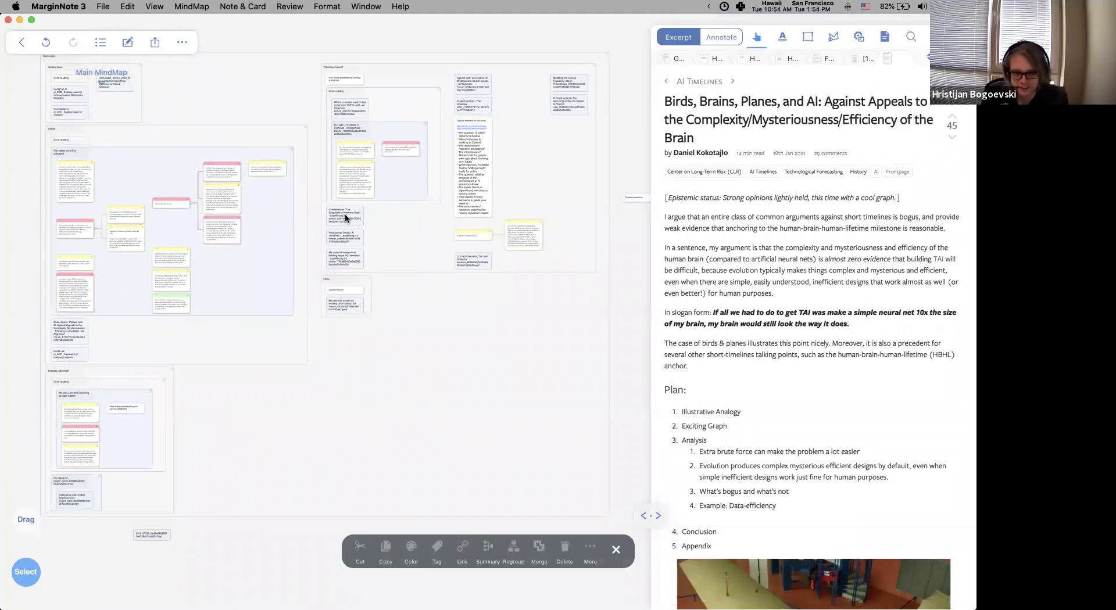
Open the notebook's document list and start importing a document from the web
{"action": "scroll", "coordinate": [345, 214], "scroll_direction": "up", "scroll_amount": 2}
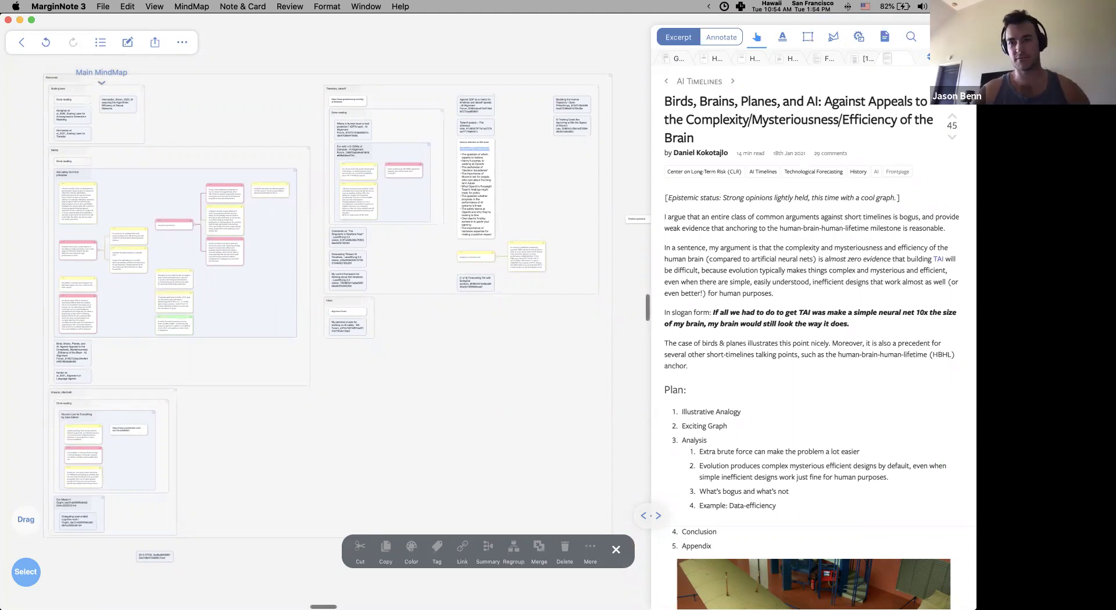
{"action": "key", "text": "super+o"}
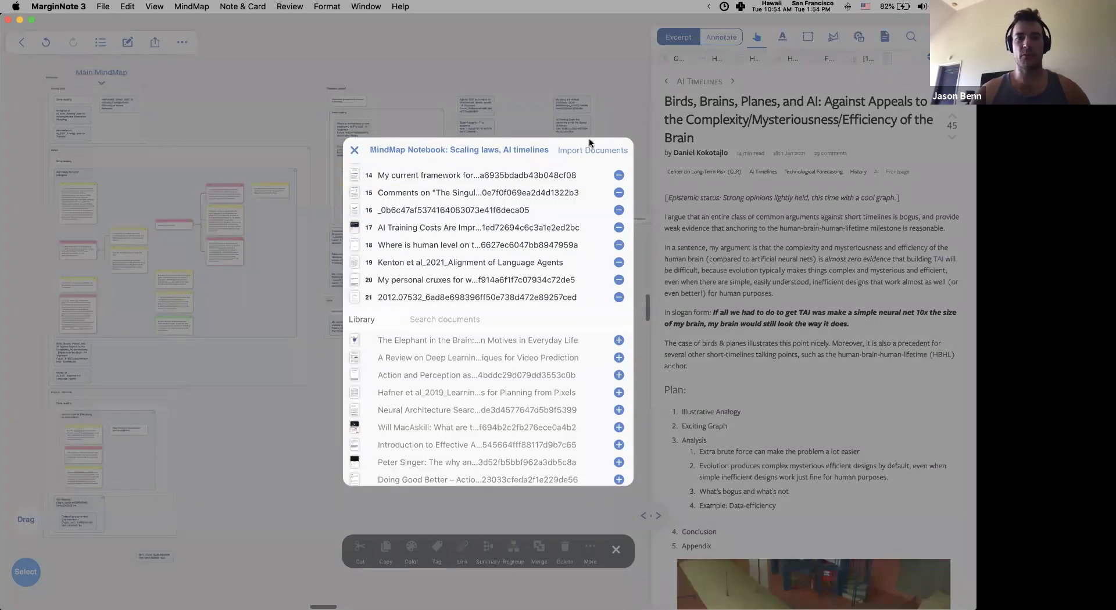
{"action": "left_click", "coordinate": [592, 150]}
{"action": "left_click", "coordinate": [578, 211]}
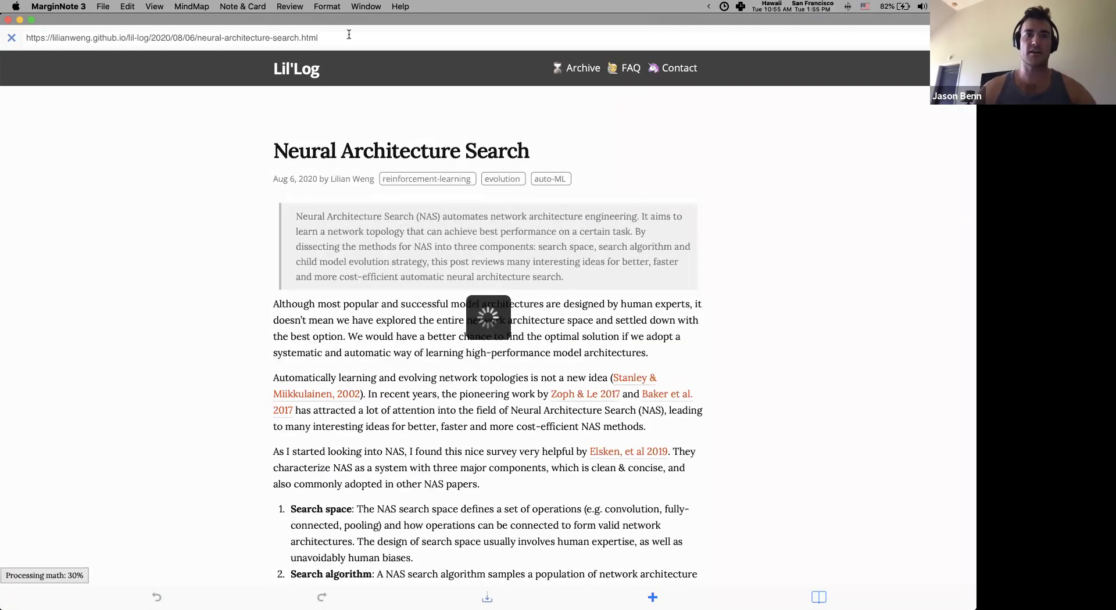
Switch to Chrome, load greaterwrong.com in a new tab and widen the browser window
{"action": "key", "text": "super+Tab"}
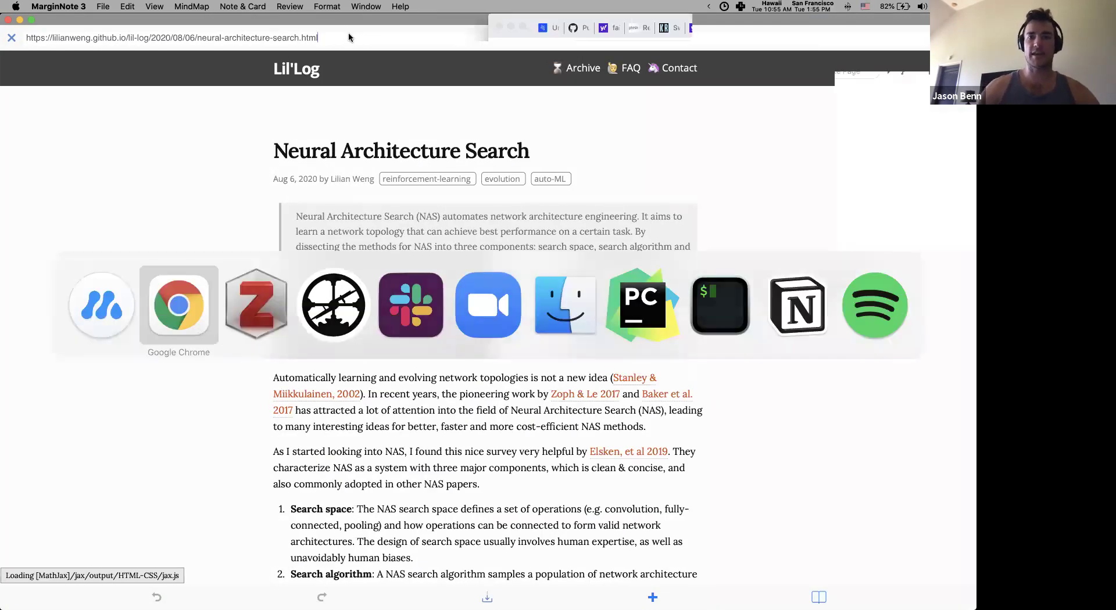
{"action": "key", "text": "super+t"}
{"action": "type", "text": "greaterwrong.com"}
{"action": "key", "text": "Return"}
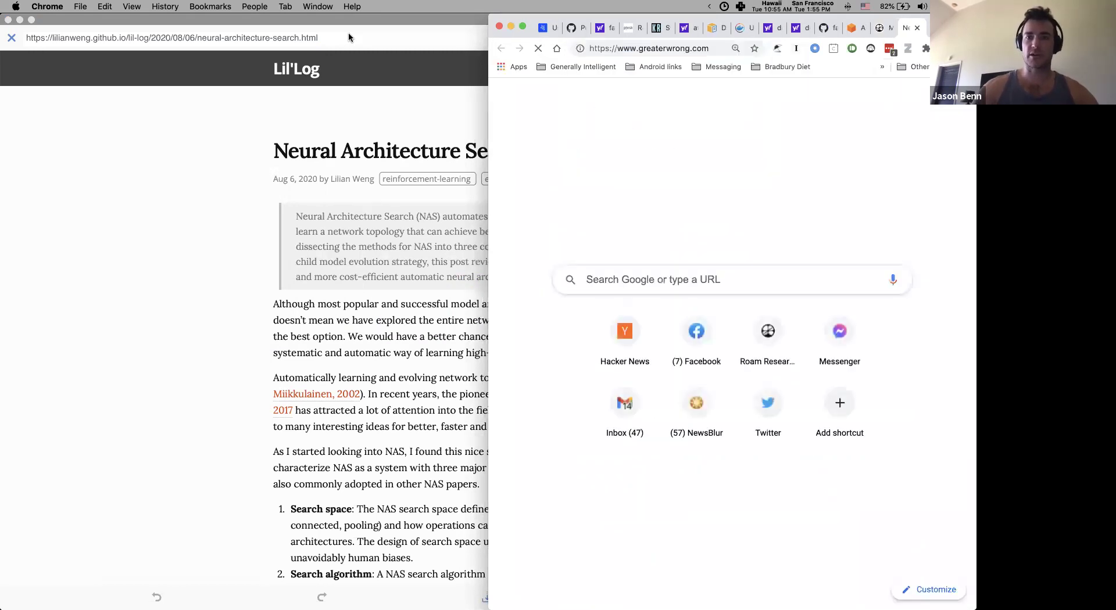
{"action": "key", "text": "alt+super+Right"}
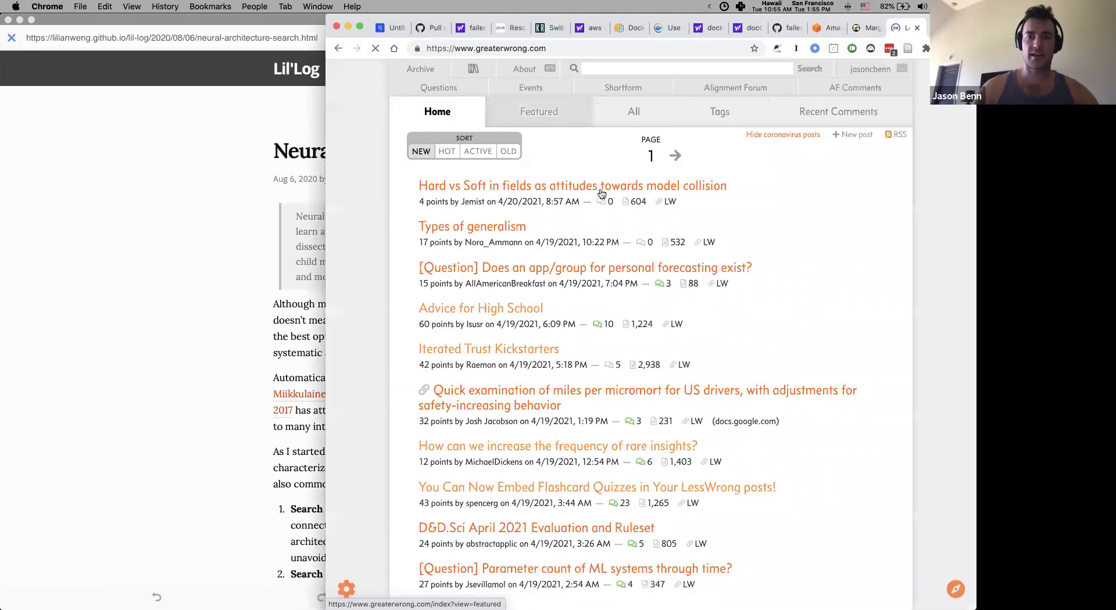
Open the "Updating the Lottery Ticket Hypothesis" post in its own tab and copy its web address
{"action": "left_click", "coordinate": [500, 231]}
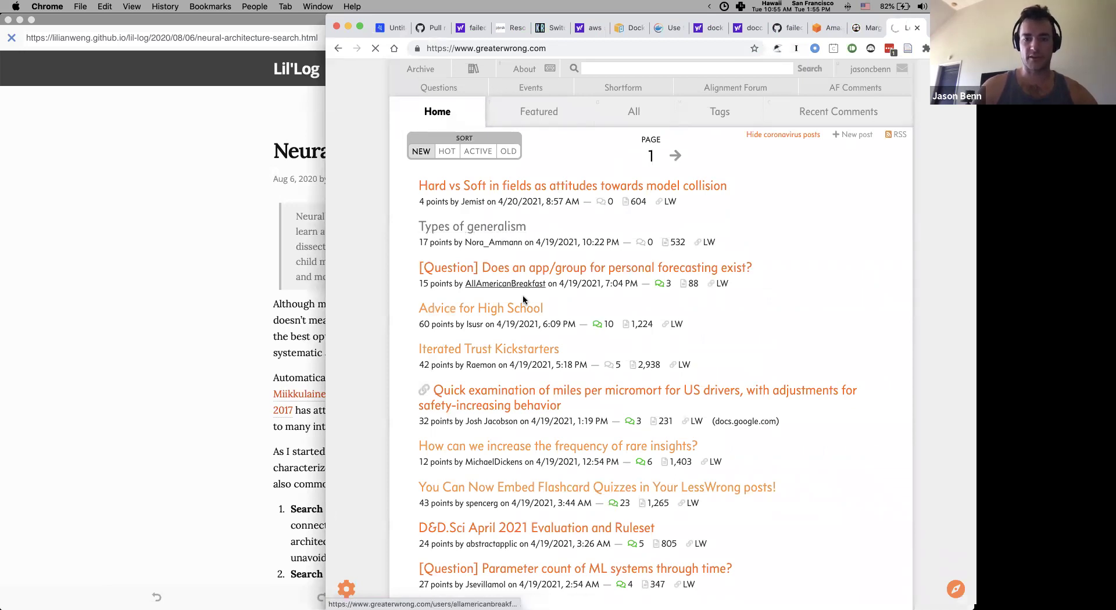
{"action": "scroll", "coordinate": [486, 240], "scroll_direction": "down", "scroll_amount": 5}
{"action": "scroll", "coordinate": [486, 240], "scroll_direction": "down", "scroll_amount": 2}
{"action": "left_click", "coordinate": [461, 323]}
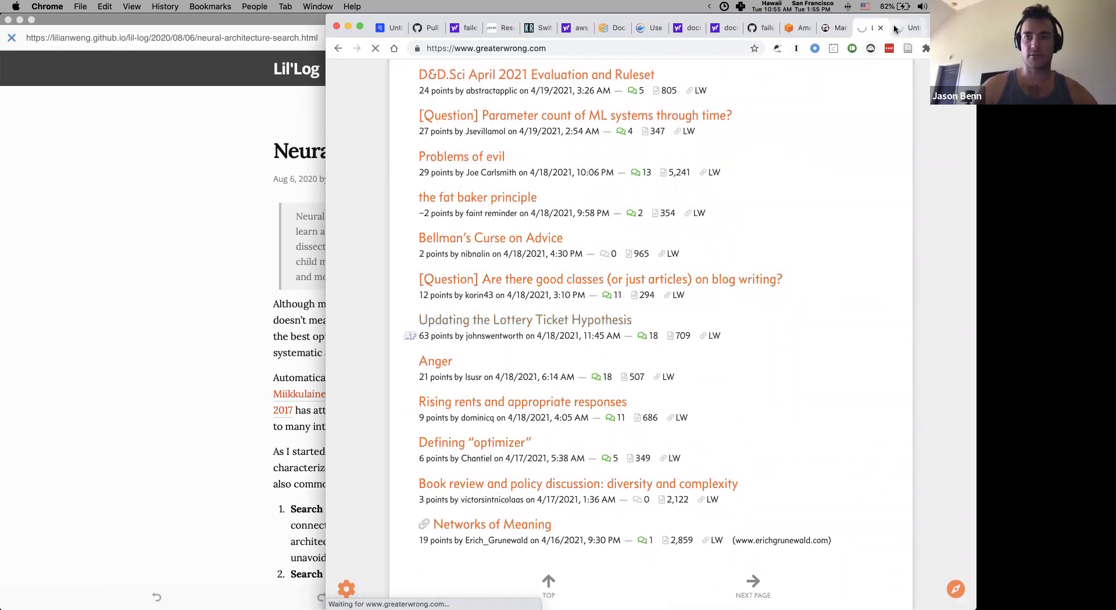
{"action": "left_click", "coordinate": [900, 31]}
{"action": "left_click", "coordinate": [586, 48]}
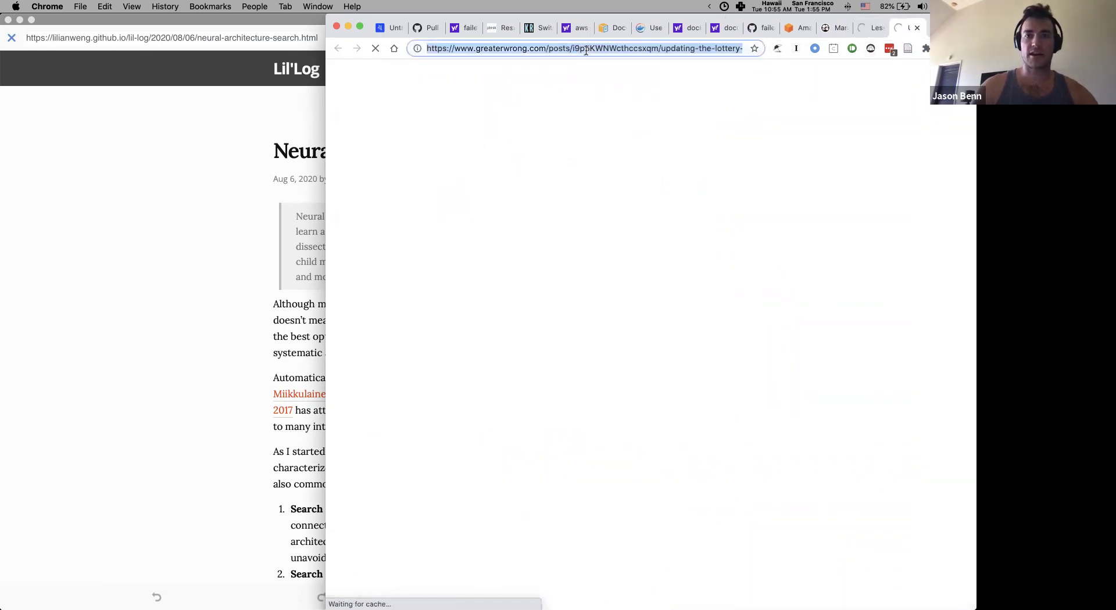
{"action": "key", "text": "super+c"}
Switch back to MarginNote 3, try to load the copied post address in the web importer, and close the importer
{"action": "left_click", "coordinate": [207, 232]}
{"action": "left_click", "coordinate": [223, 37]}
{"action": "key", "text": "super+v"}
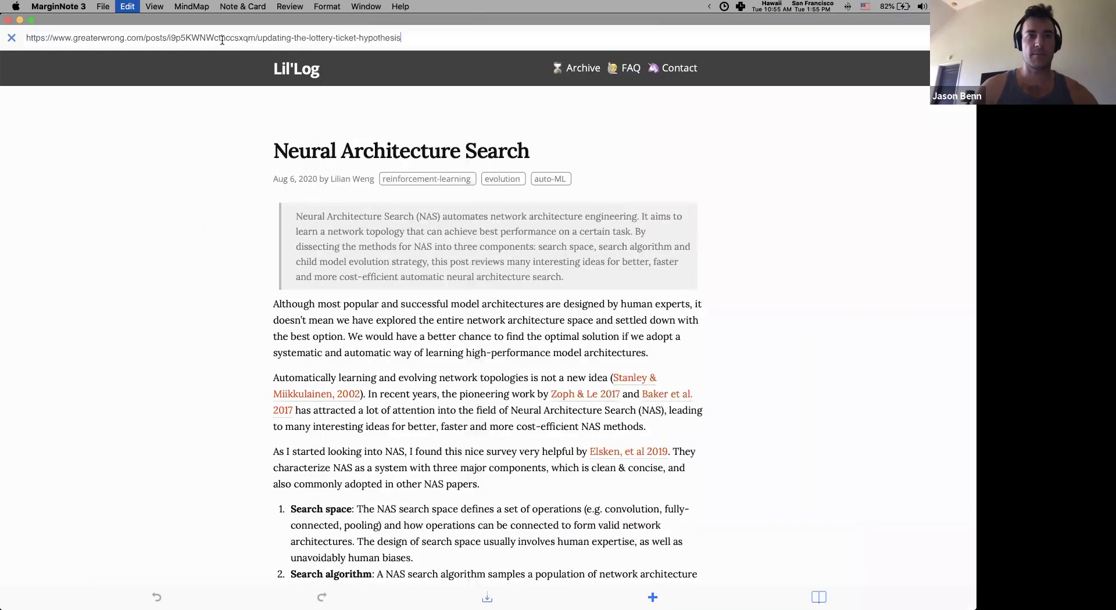
{"action": "key", "text": "Return"}
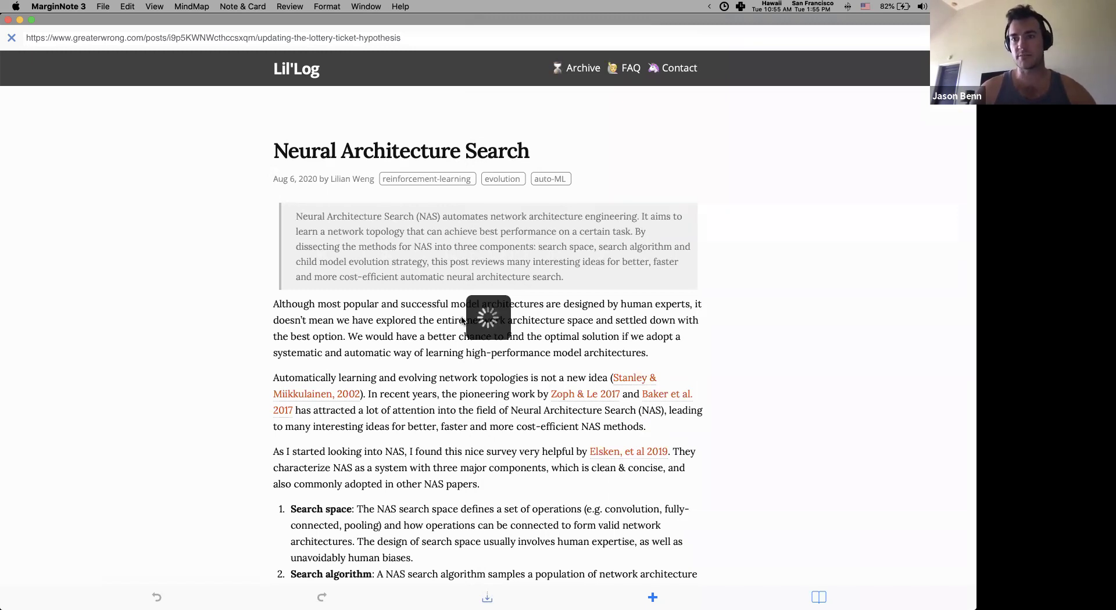
{"action": "left_click", "coordinate": [11, 41]}
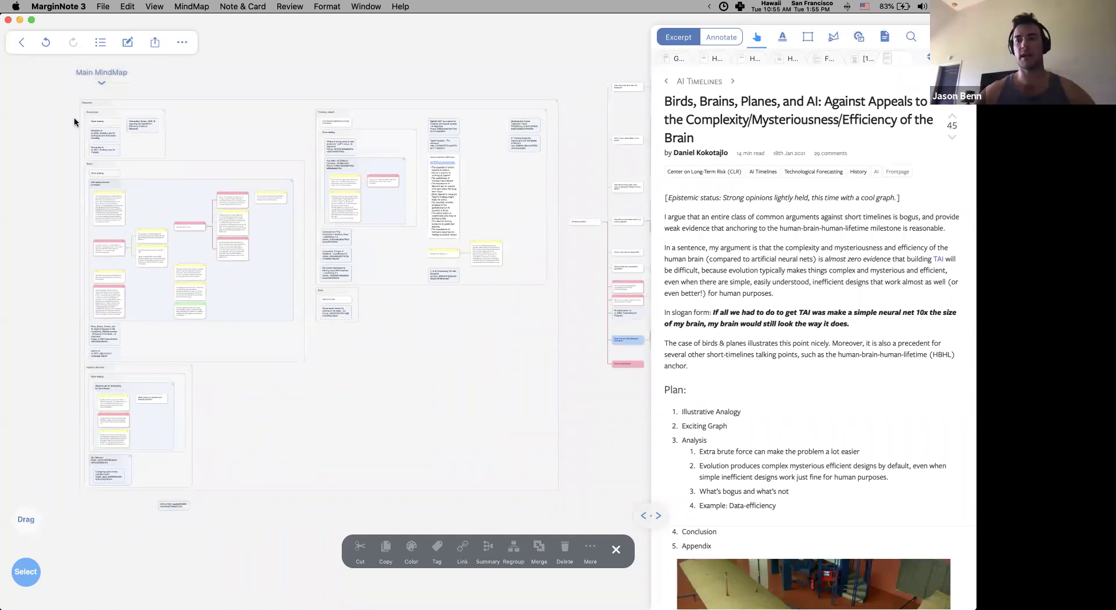
In the Timeline questions tree, show the source passages of the excerpts under "In the next 5-10 years?" and "Over our lifetimes?"
{"action": "scroll", "coordinate": [87, 119], "scroll_direction": "right", "scroll_amount": 5}
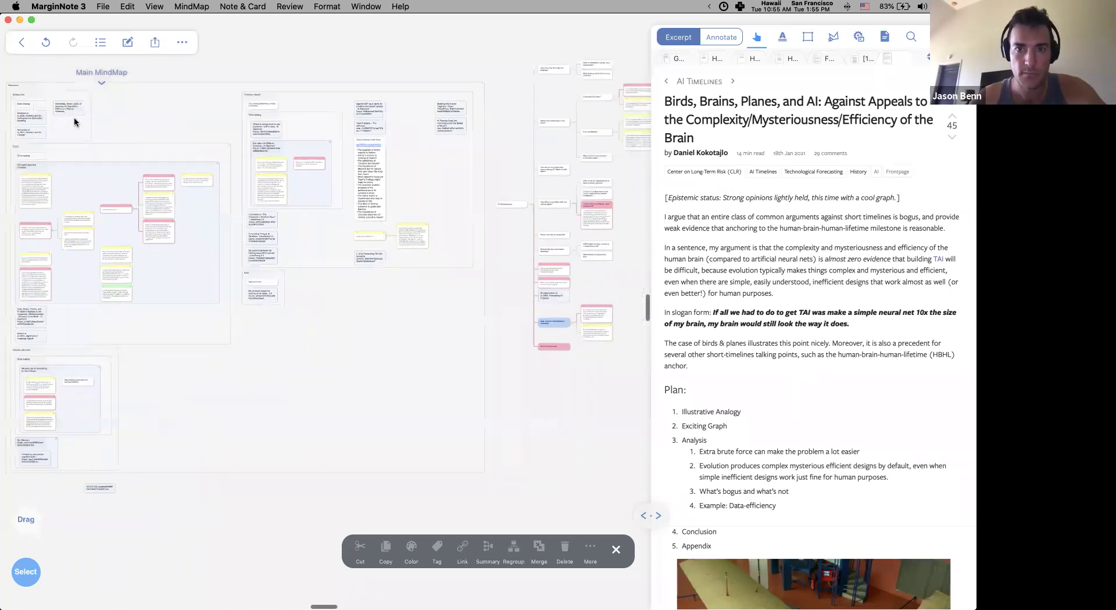
{"action": "scroll", "coordinate": [562, 197], "scroll_direction": "up", "scroll_amount": 5}
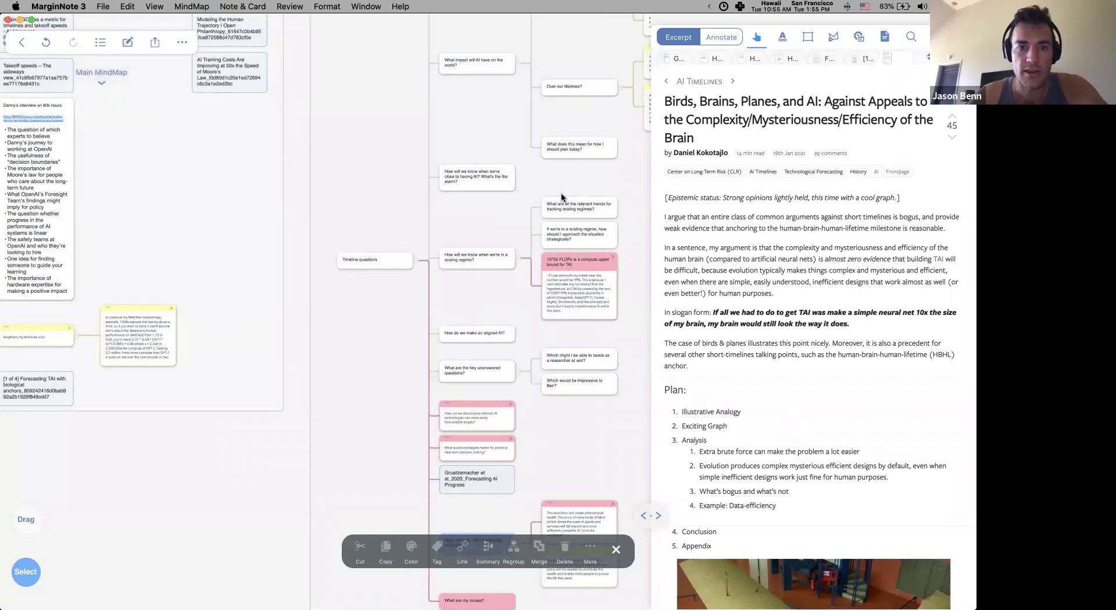
{"action": "scroll", "coordinate": [561, 193], "scroll_direction": "right", "scroll_amount": 3}
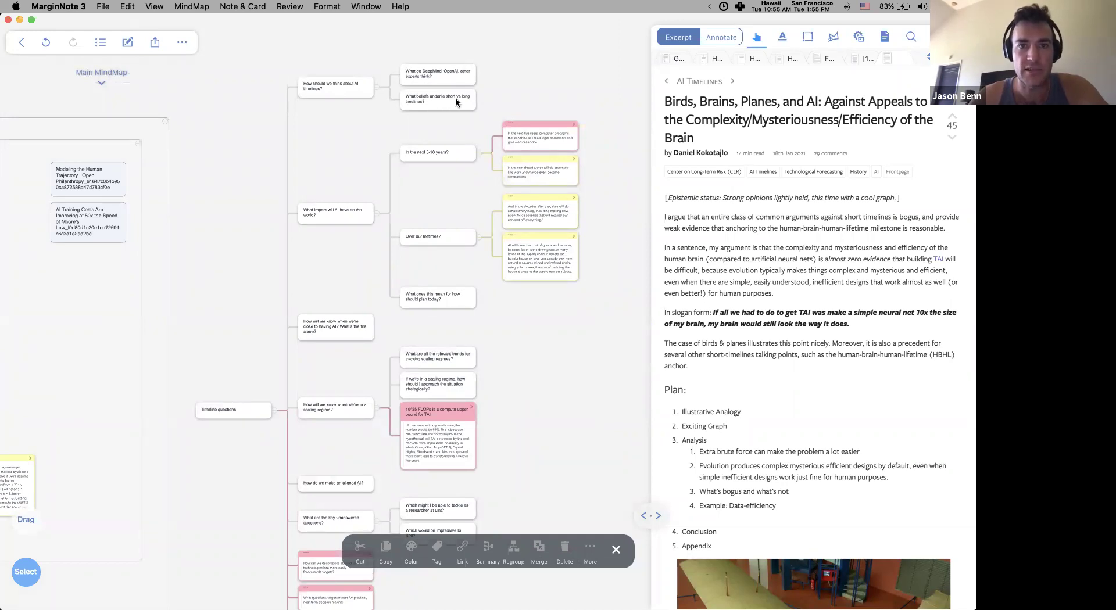
{"action": "scroll", "coordinate": [456, 97], "scroll_direction": "down", "scroll_amount": 2}
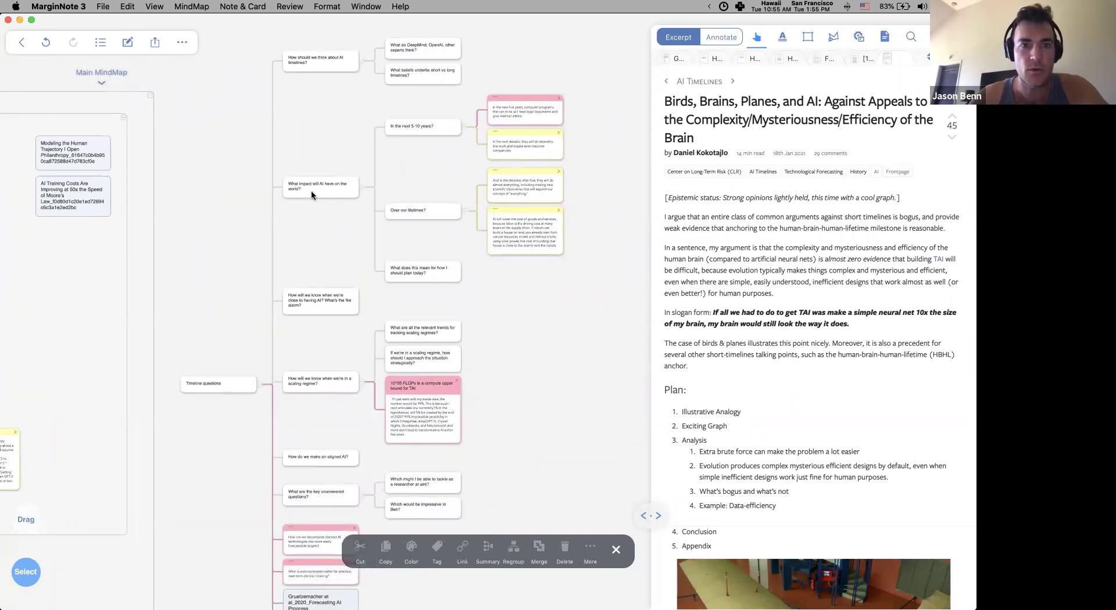
{"action": "left_click", "coordinate": [530, 123]}
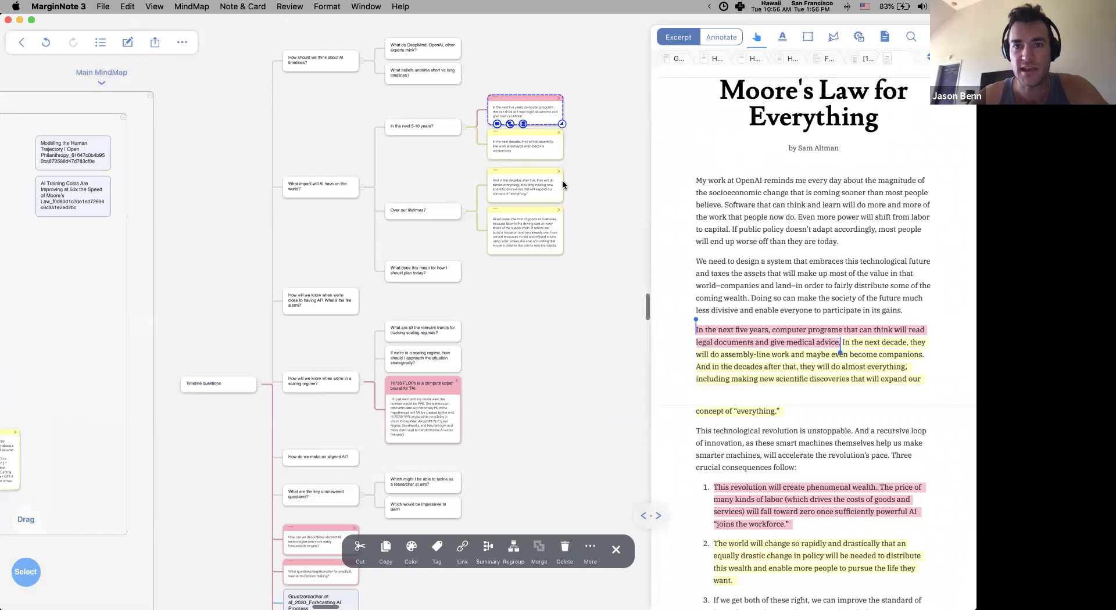
{"action": "left_click", "coordinate": [522, 153]}
{"action": "left_click", "coordinate": [530, 198]}
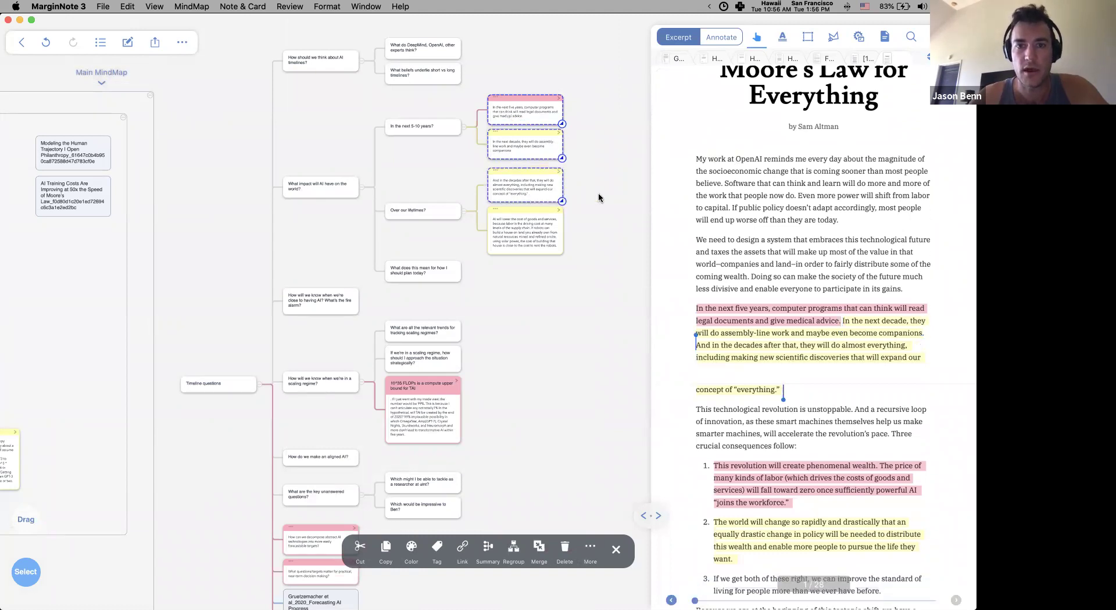
{"action": "left_click", "coordinate": [600, 199]}
{"action": "left_click", "coordinate": [530, 234]}
{"action": "left_click", "coordinate": [620, 234]}
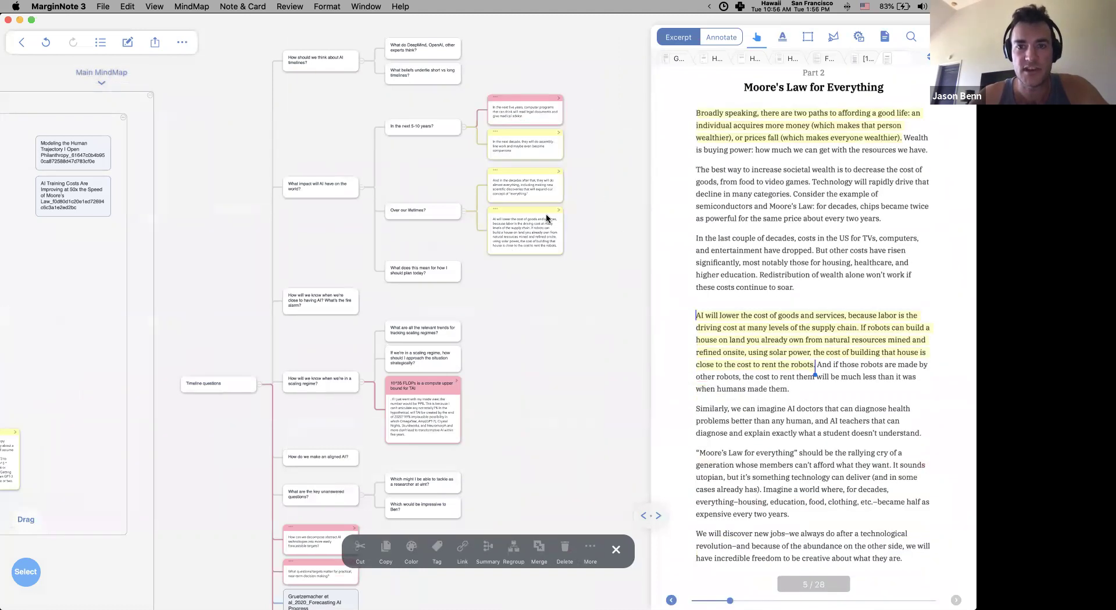
Open the source of the compute upper bound card under the scaling regime question and view the first page of that article
{"action": "scroll", "coordinate": [536, 144], "scroll_direction": "down", "scroll_amount": 5}
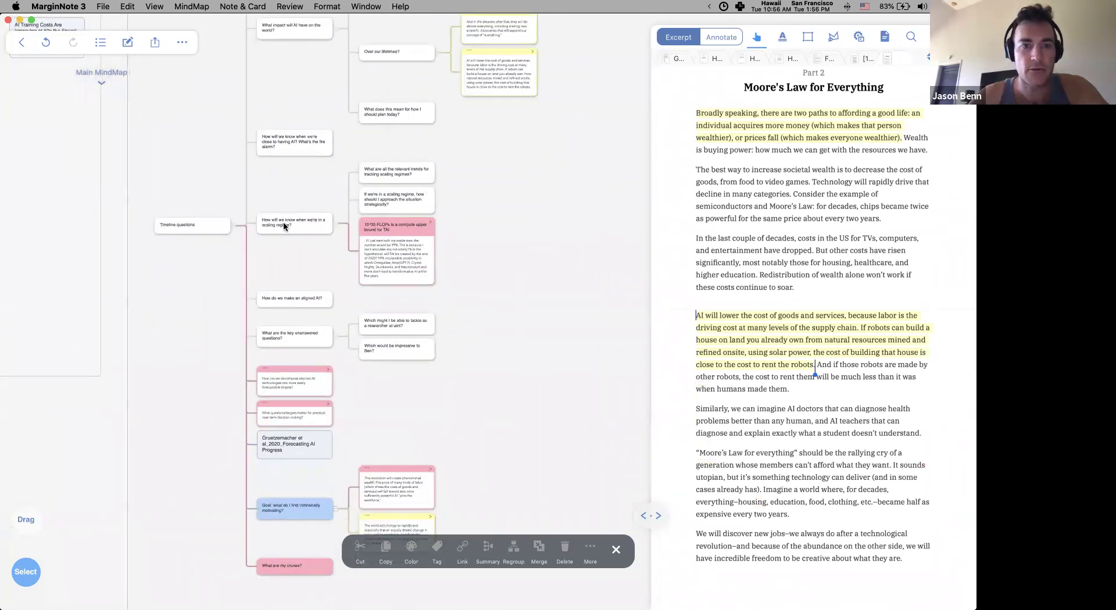
{"action": "left_click", "coordinate": [389, 249]}
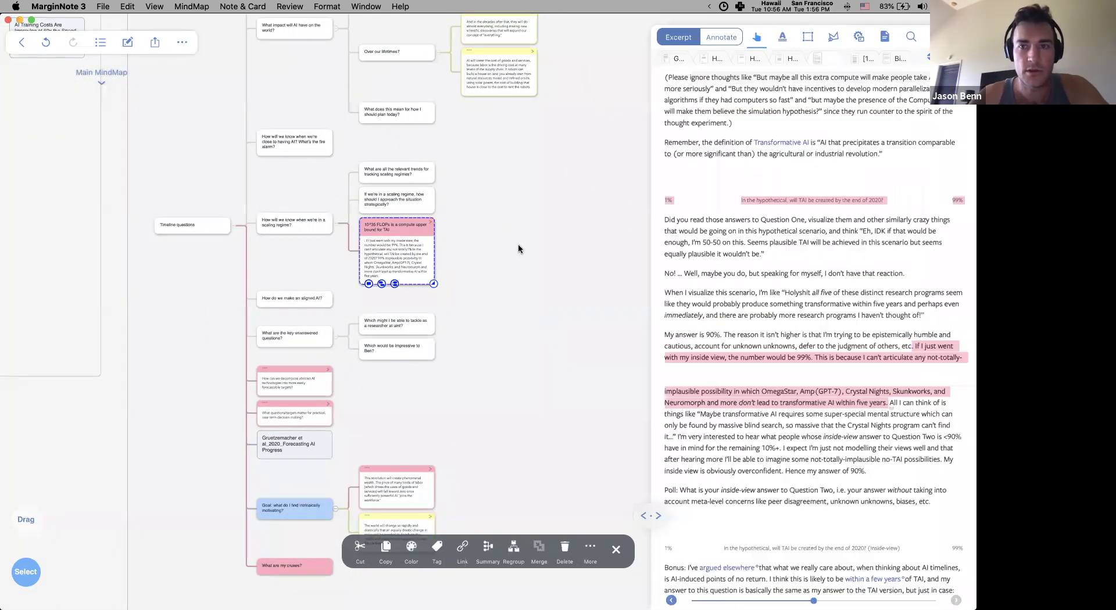
{"action": "left_click", "coordinate": [396, 256]}
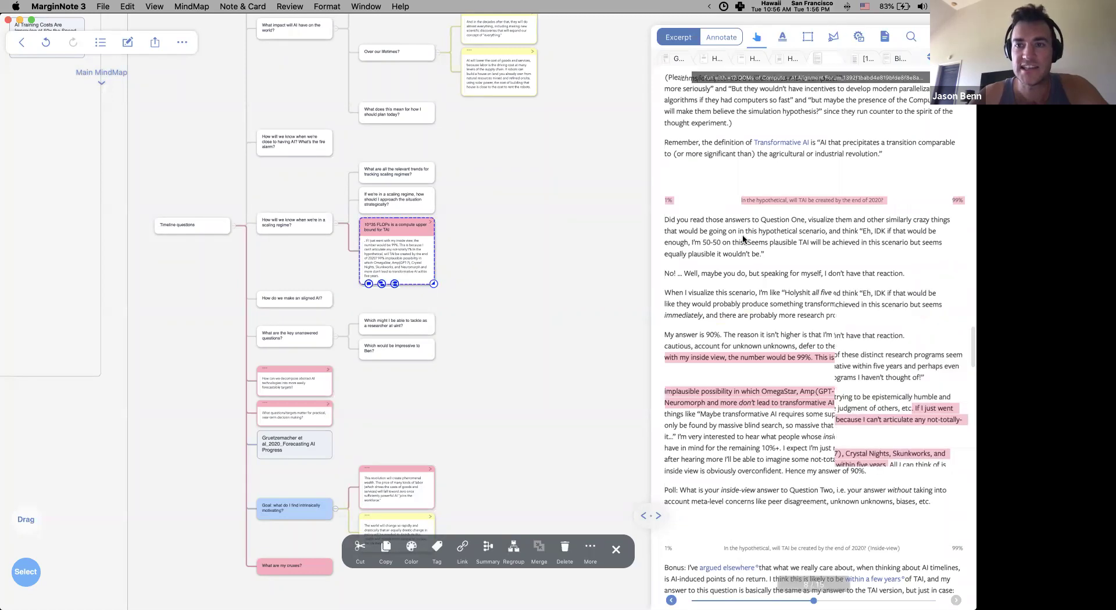
{"action": "scroll", "coordinate": [796, 215], "scroll_direction": "up", "scroll_amount": 15}
{"action": "scroll", "coordinate": [797, 215], "scroll_direction": "up", "scroll_amount": 15}
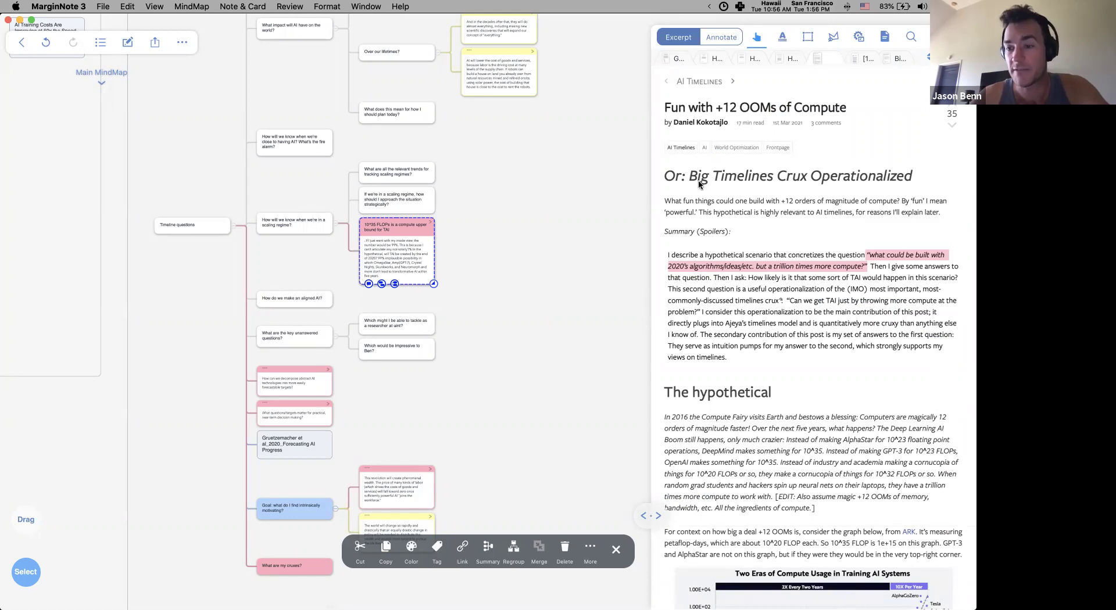
{"action": "left_click", "coordinate": [585, 285]}
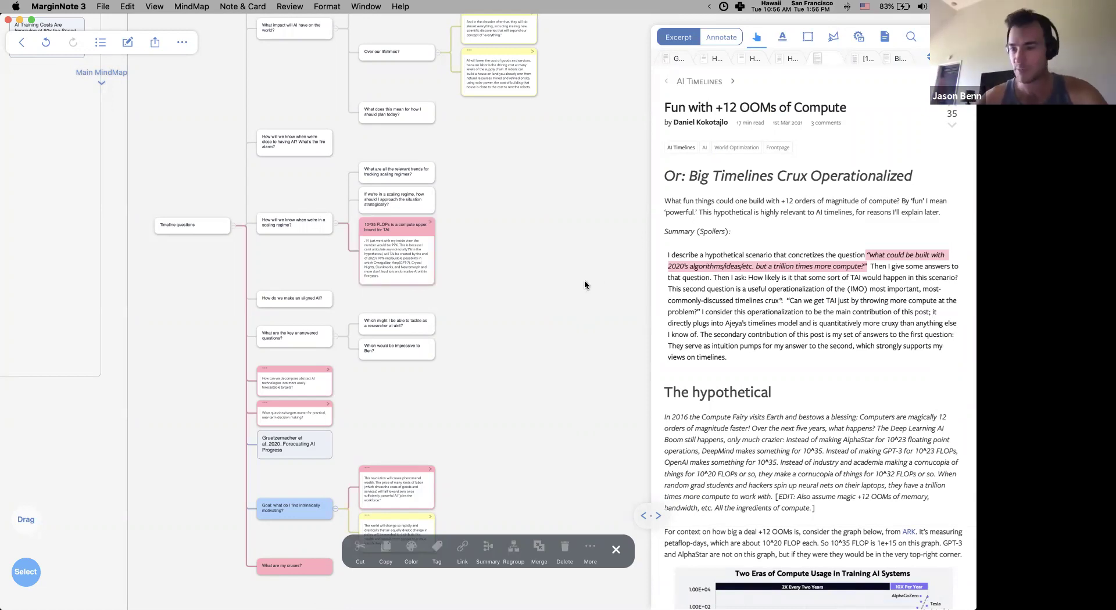
{"action": "left_click", "coordinate": [503, 313]}
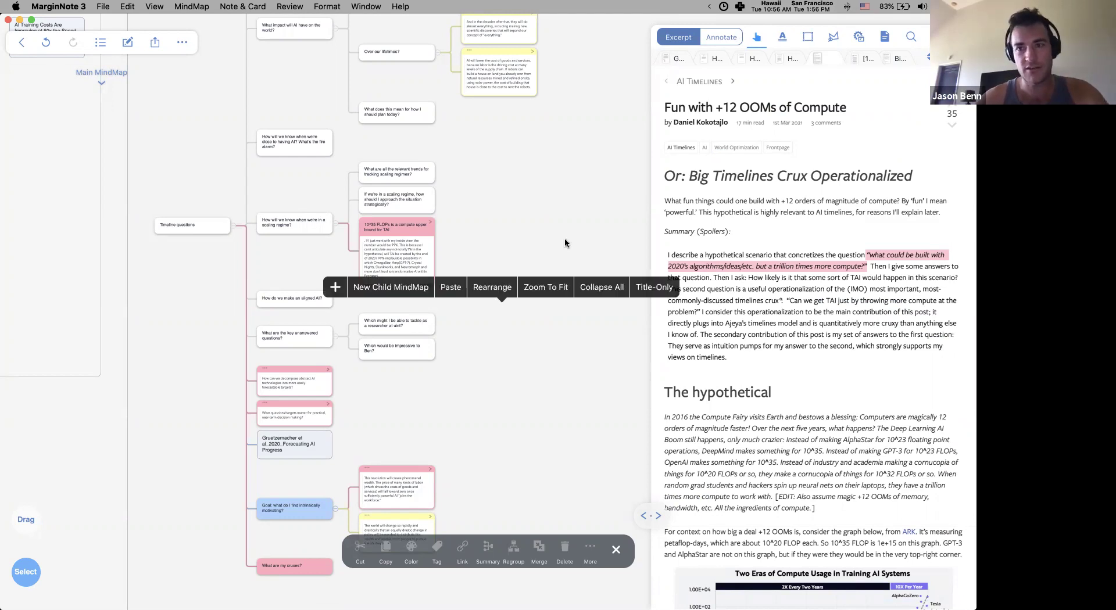
{"action": "left_click", "coordinate": [840, 166]}
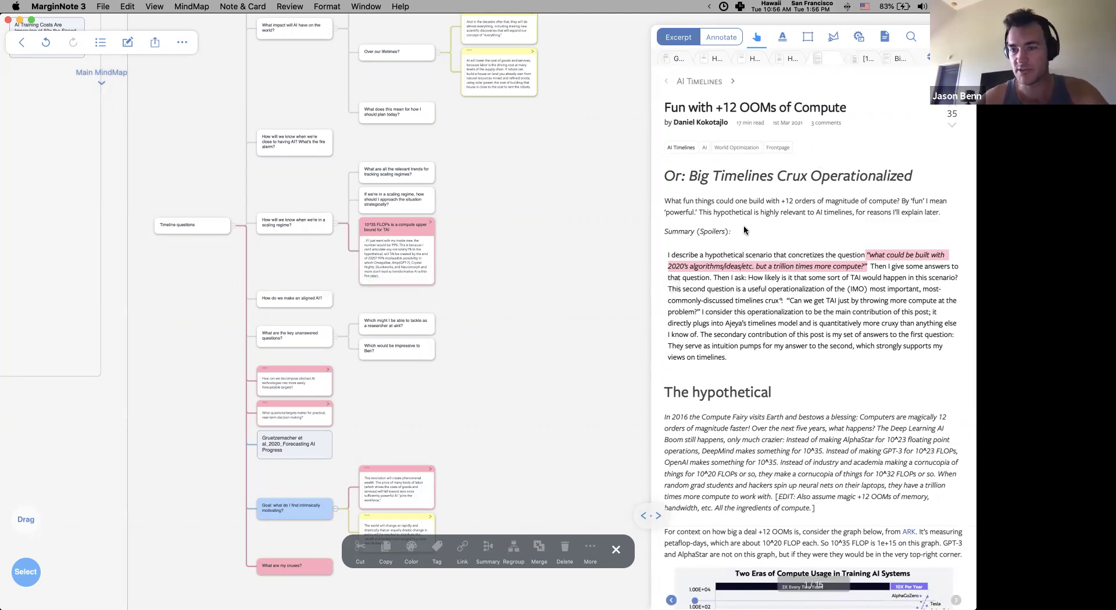
Leave the current notebook and open the "Effective Altriusm" notebook from the study list
{"action": "scroll", "coordinate": [503, 324], "scroll_direction": "down", "scroll_amount": 3}
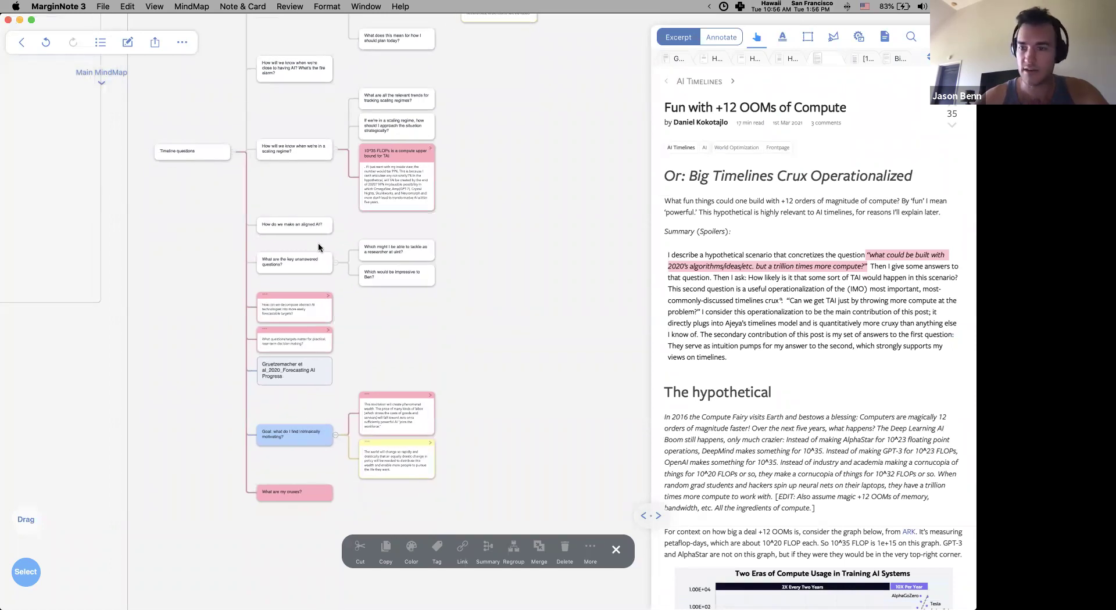
{"action": "scroll", "coordinate": [307, 363], "scroll_direction": "down", "scroll_amount": 10}
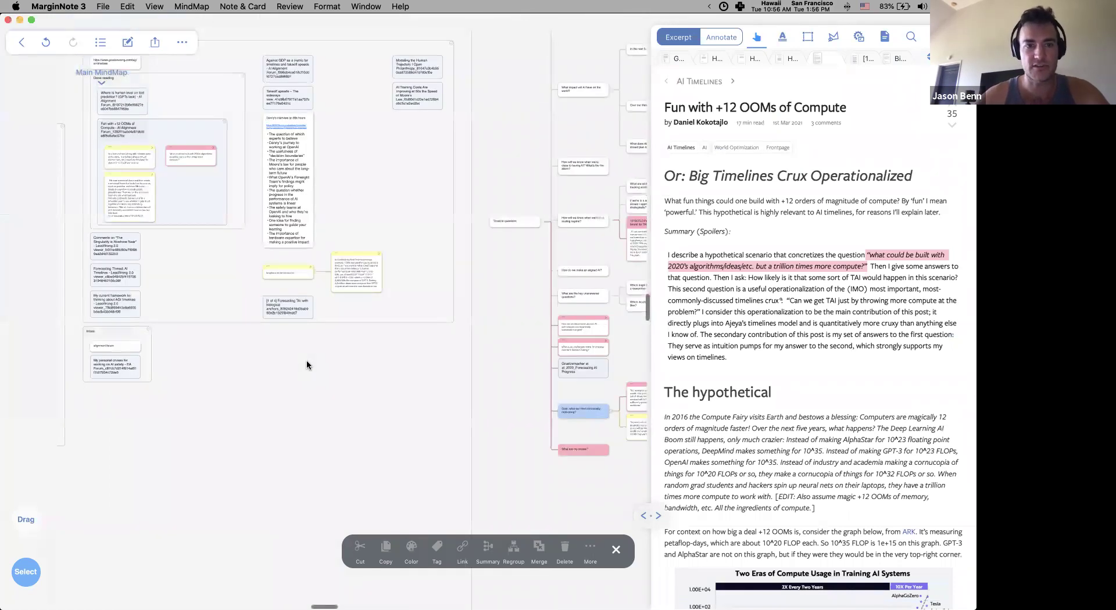
{"action": "scroll", "coordinate": [194, 364], "scroll_direction": "up", "scroll_amount": 1}
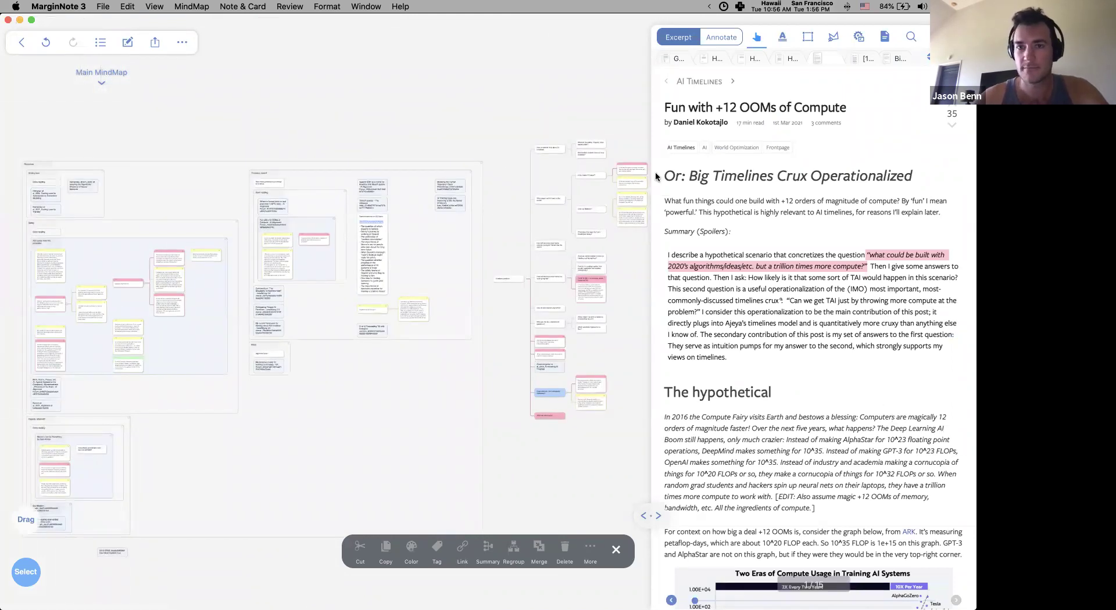
{"action": "left_click", "coordinate": [21, 42]}
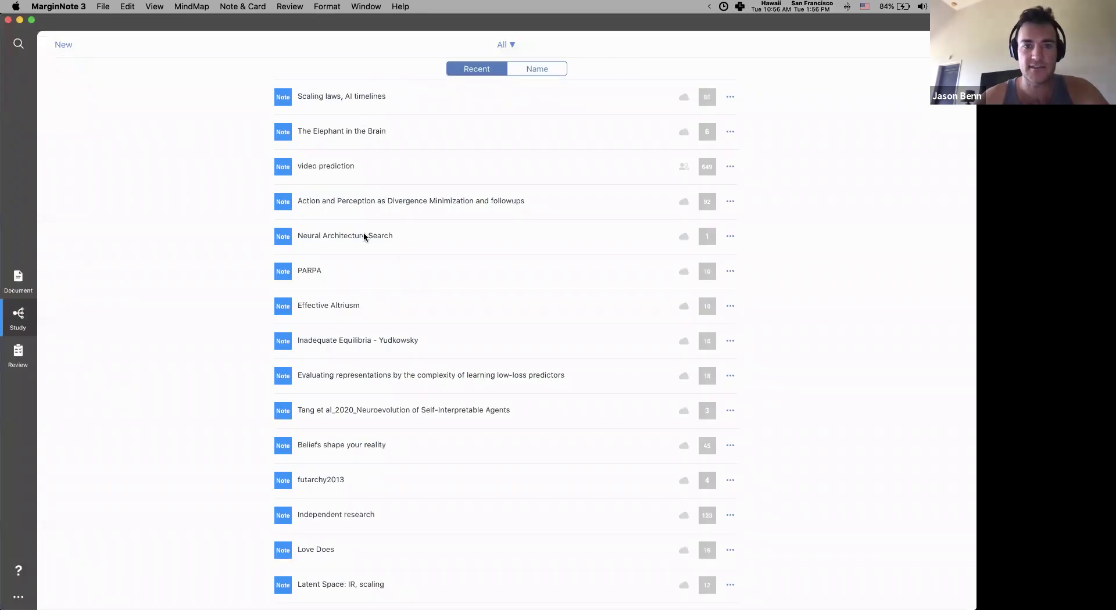
{"action": "left_click", "coordinate": [348, 304]}
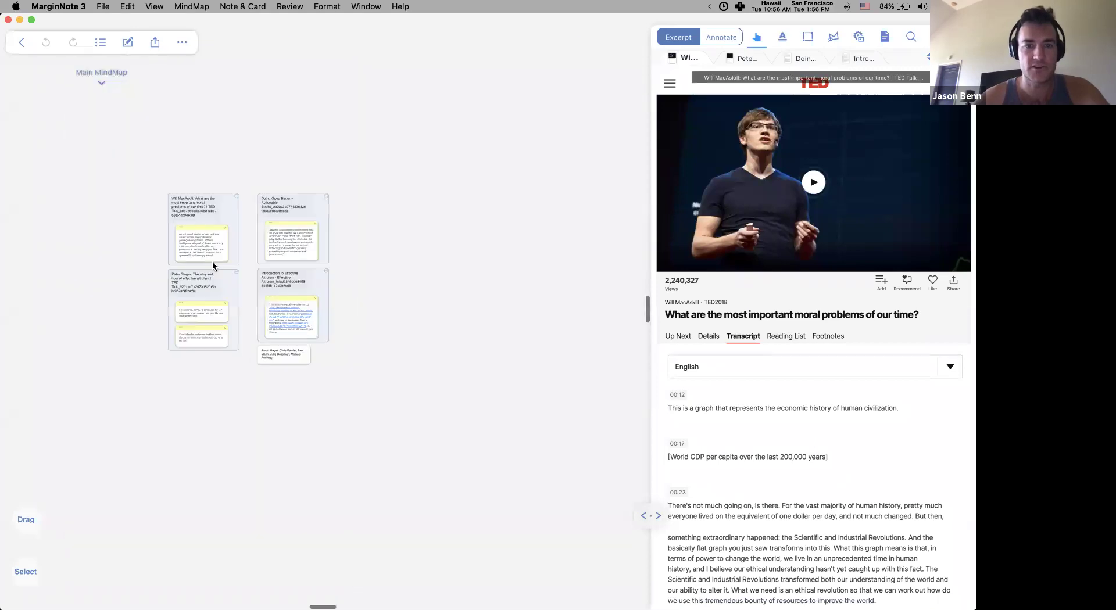
Reopen the "Effective Altriusm" notebook and show the source passage of the Peter Singer group's excerpt about a solid basis for self-esteem
{"action": "left_click", "coordinate": [22, 42]}
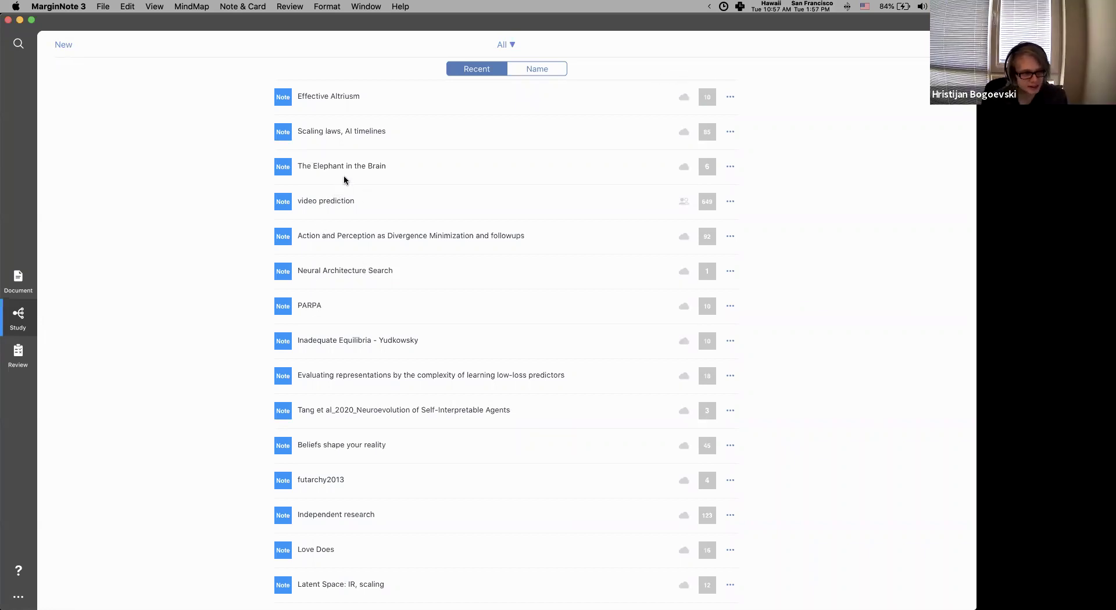
{"action": "left_click", "coordinate": [350, 96]}
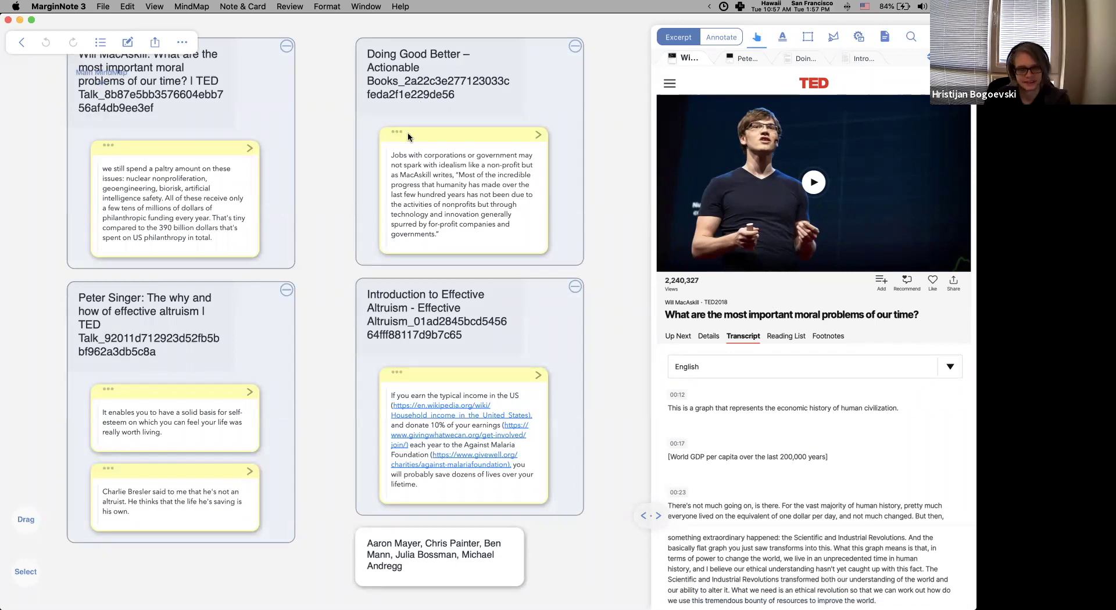
{"action": "left_click", "coordinate": [184, 331]}
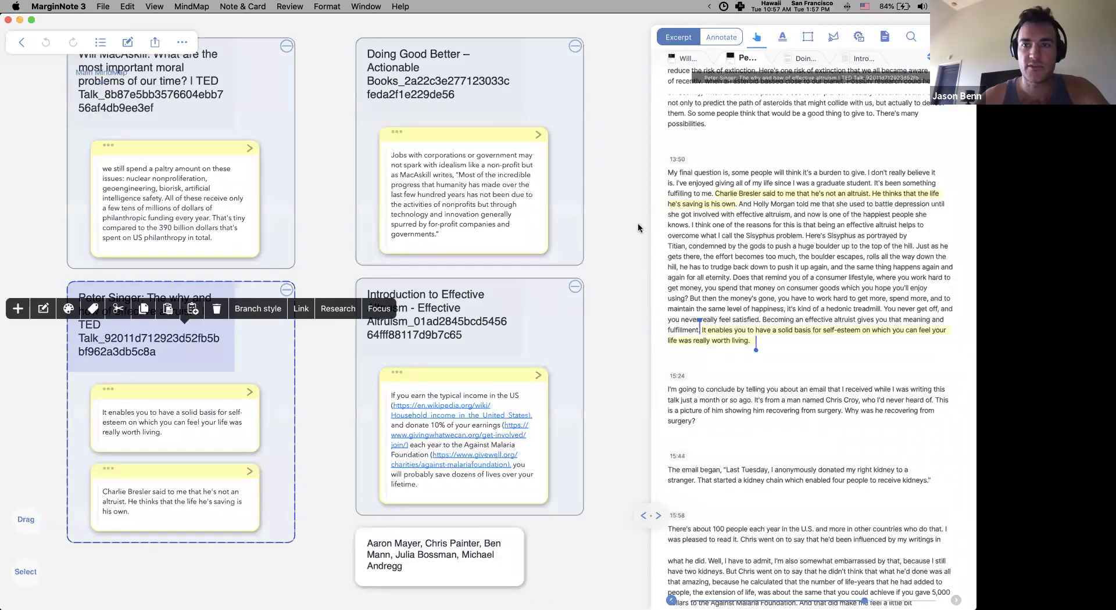
{"action": "left_click", "coordinate": [206, 425]}
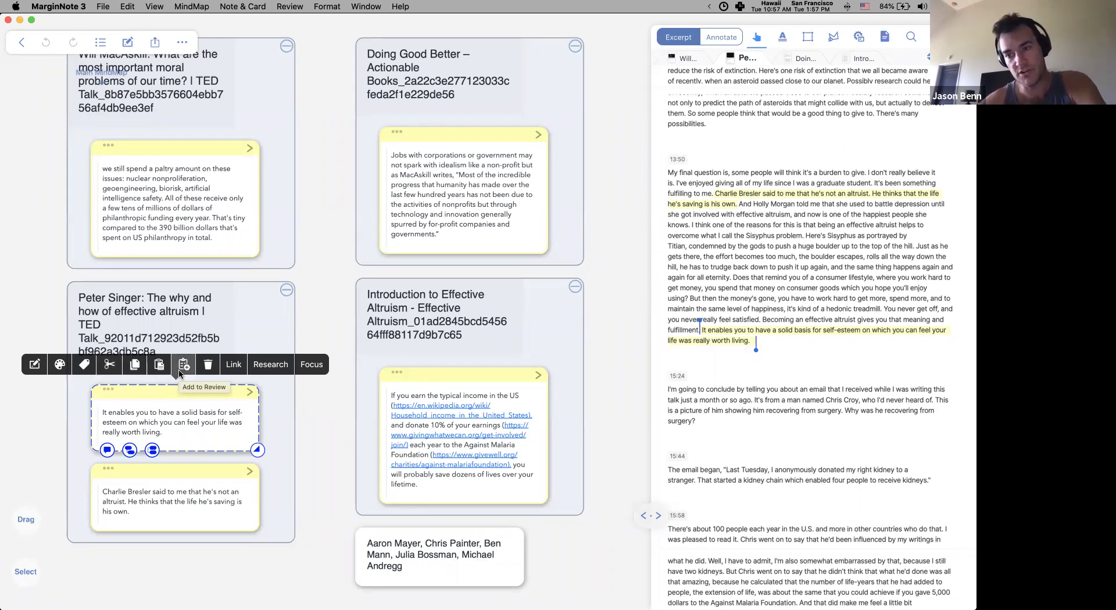
View the card decks available for adding the Peter Singer self-esteem excerpt to review, and close them without adding it
{"action": "left_click", "coordinate": [182, 367]}
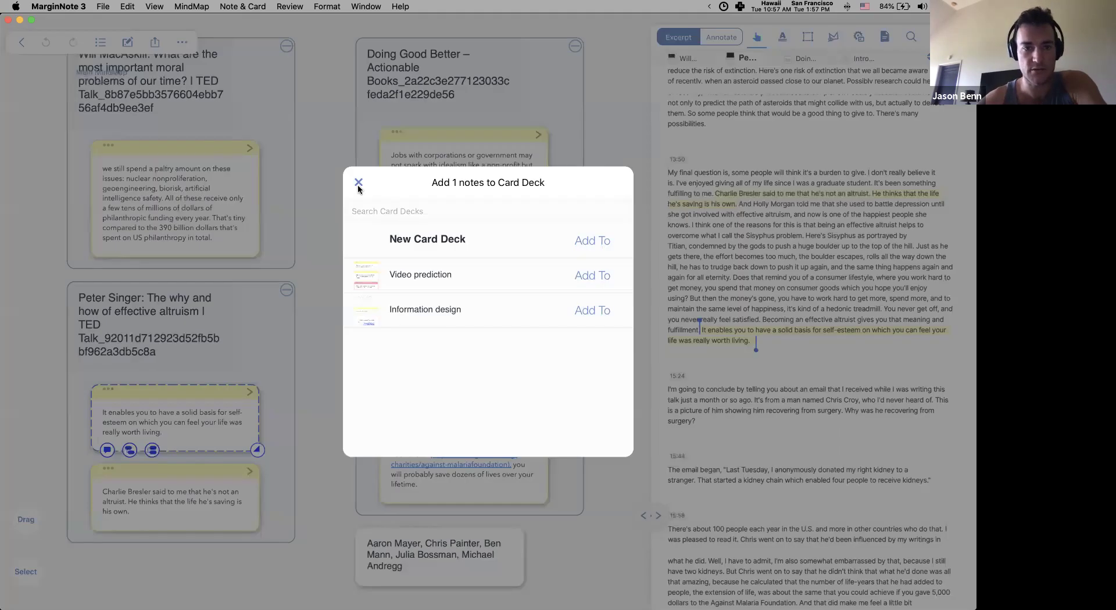
{"action": "left_click", "coordinate": [144, 417]}
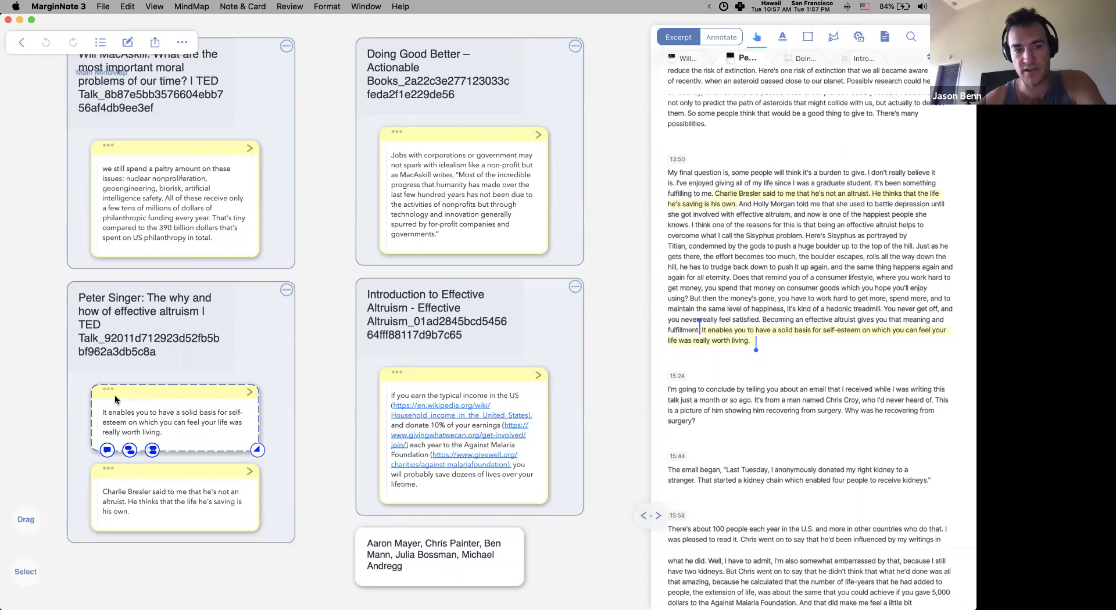
Focus the Peter Singer self-esteem excerpt in its own mindmap layer and return to the Main MindMap
{"action": "left_click", "coordinate": [175, 403]}
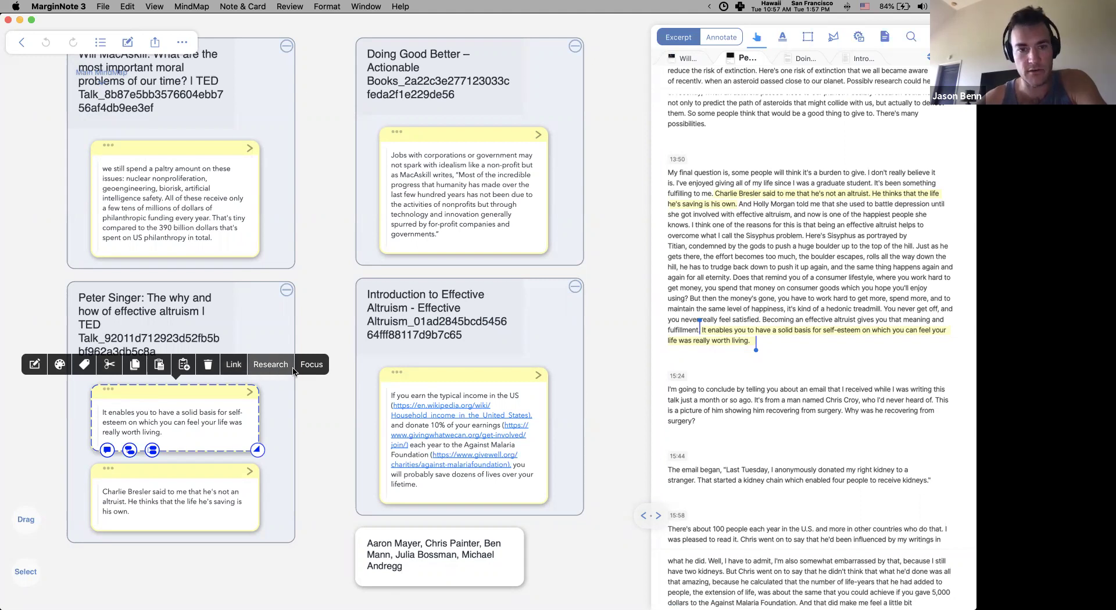
{"action": "left_click", "coordinate": [311, 366]}
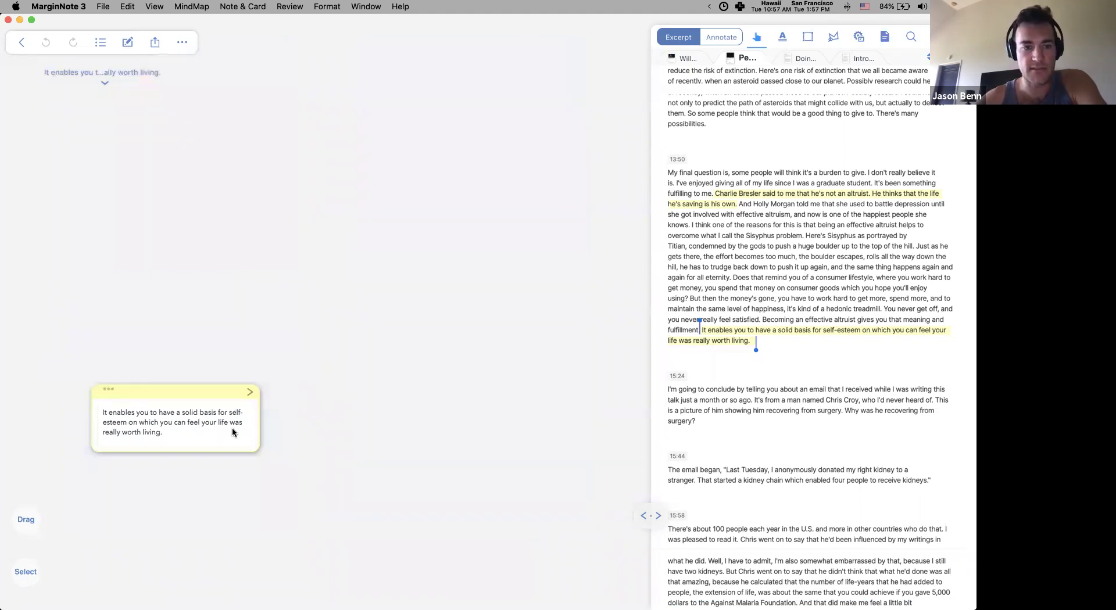
{"action": "left_click", "coordinate": [106, 75]}
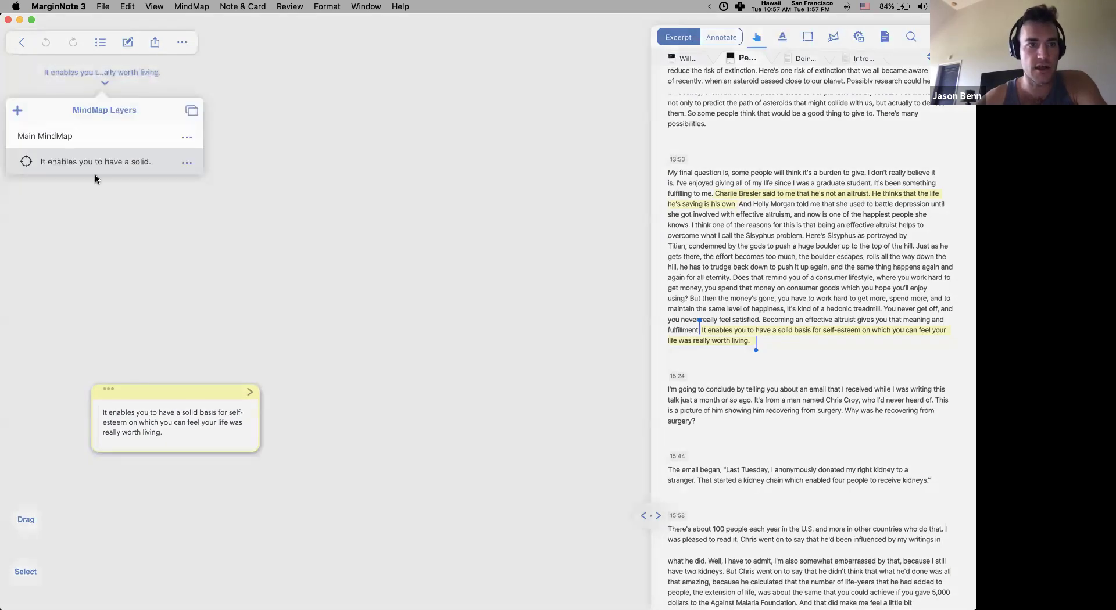
{"action": "left_click", "coordinate": [38, 137]}
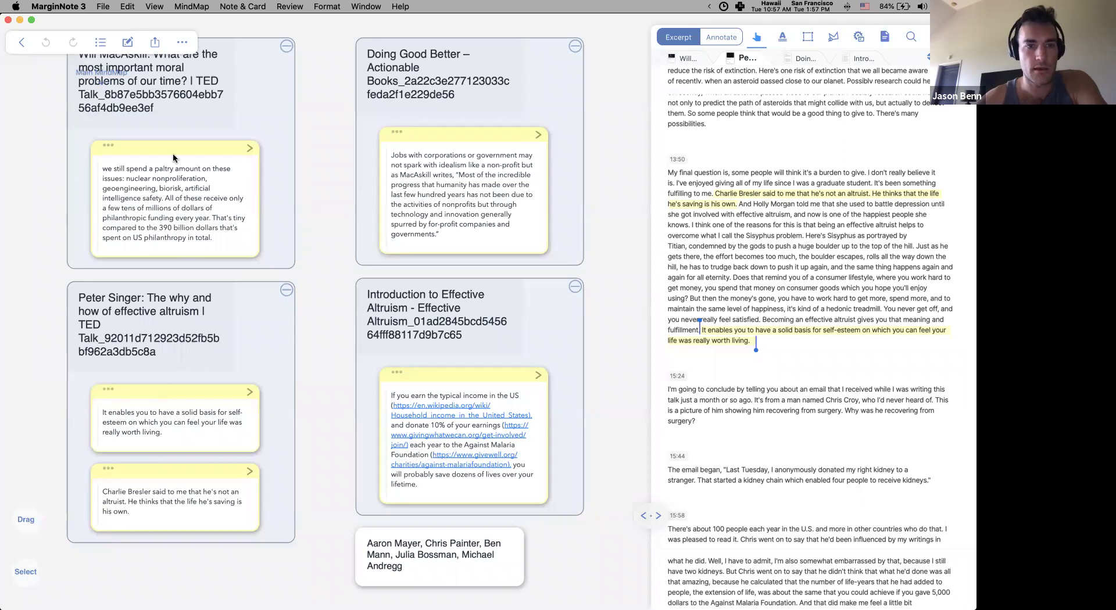
Look up the Will MacAskill excerpt on Google Scholar with Research, and return to the mindmap
{"action": "left_click", "coordinate": [173, 152]}
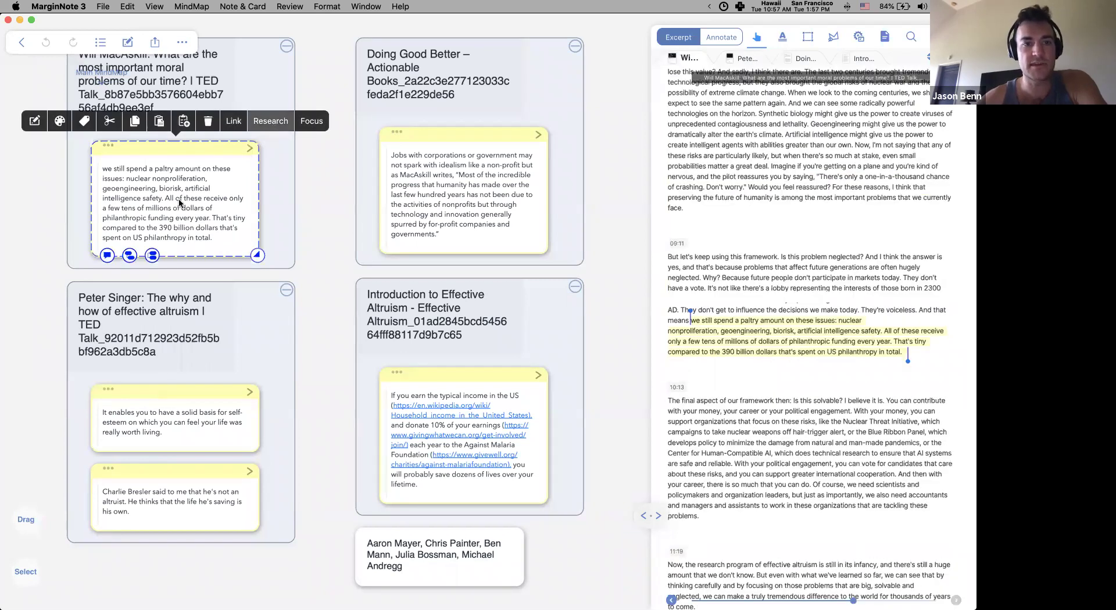
{"action": "left_click", "coordinate": [262, 121]}
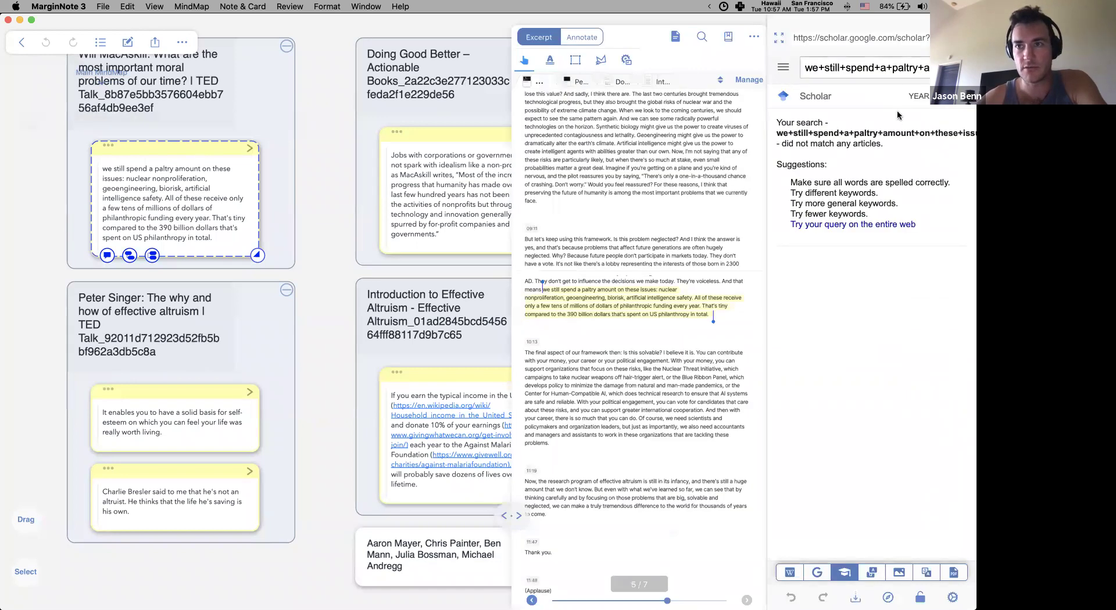
{"action": "left_click", "coordinate": [155, 155]}
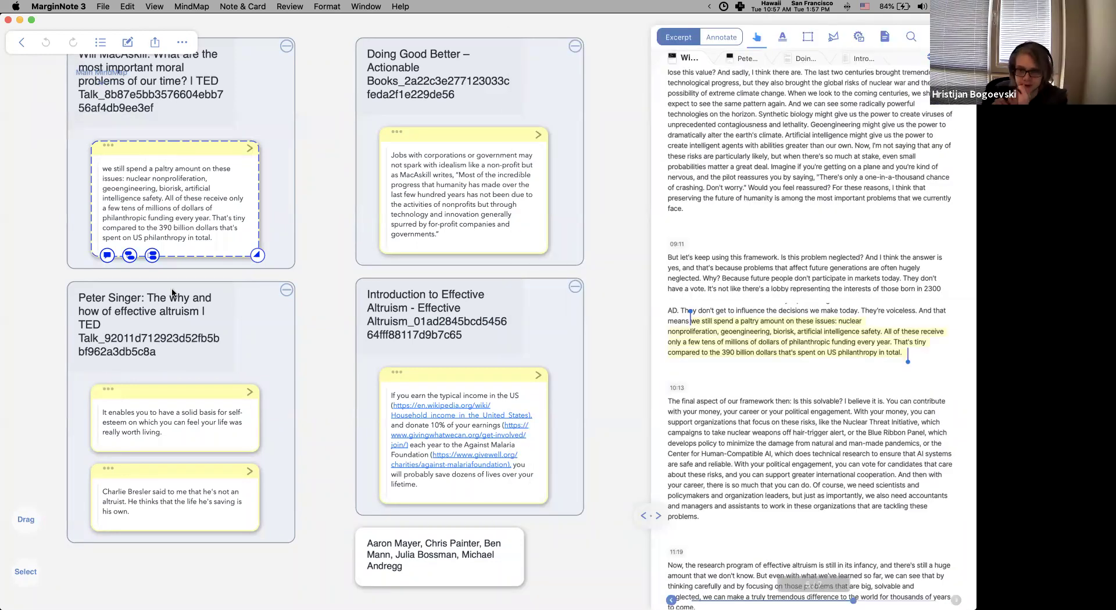
Look up the title of the Peter Singer group on Google Scholar with Research
{"action": "left_click", "coordinate": [153, 318]}
{"action": "left_click", "coordinate": [246, 327]}
{"action": "left_click", "coordinate": [215, 313]}
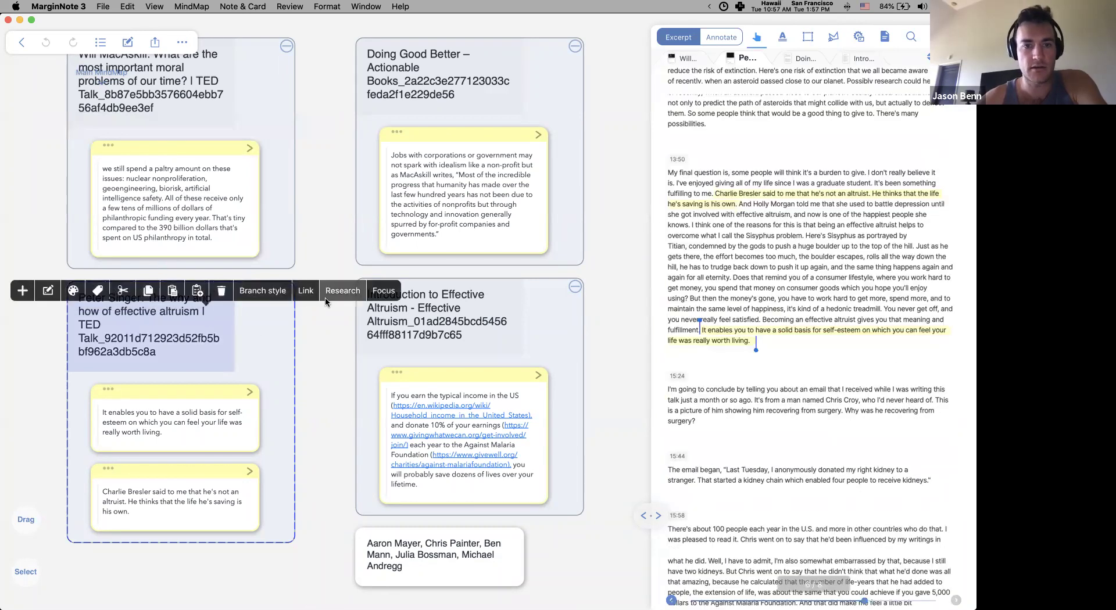
{"action": "left_click", "coordinate": [326, 298]}
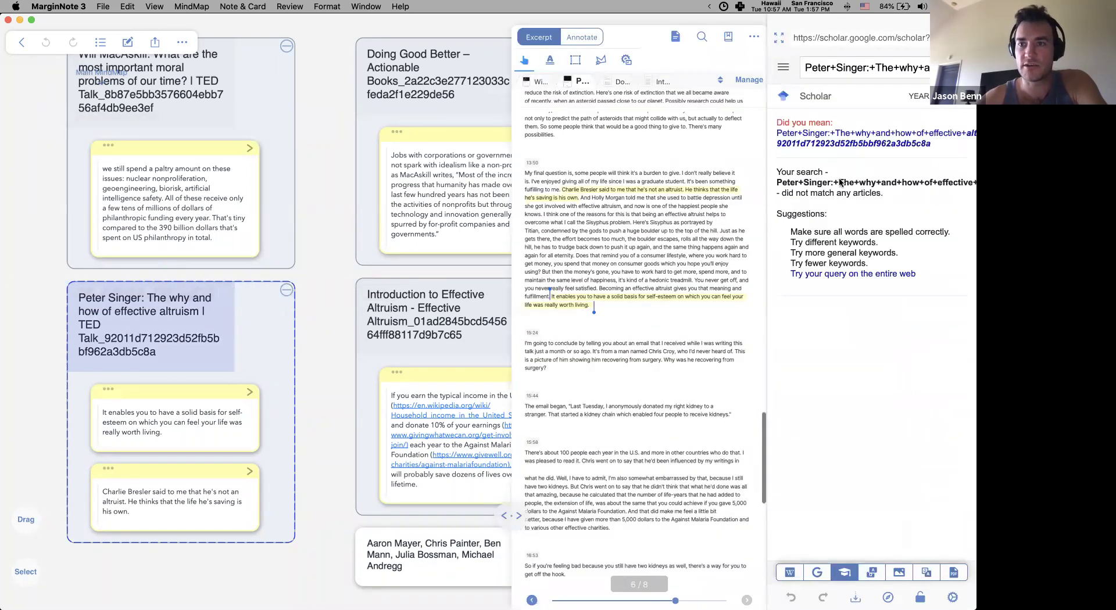
Shorten the Scholar query to the author and search for "Peter+Singer effective altriusm"
{"action": "left_click", "coordinate": [863, 71]}
{"action": "key", "text": "shift+super+Right"}
{"action": "key", "text": "BackSpace"}
{"action": "type", "text": "effective"}
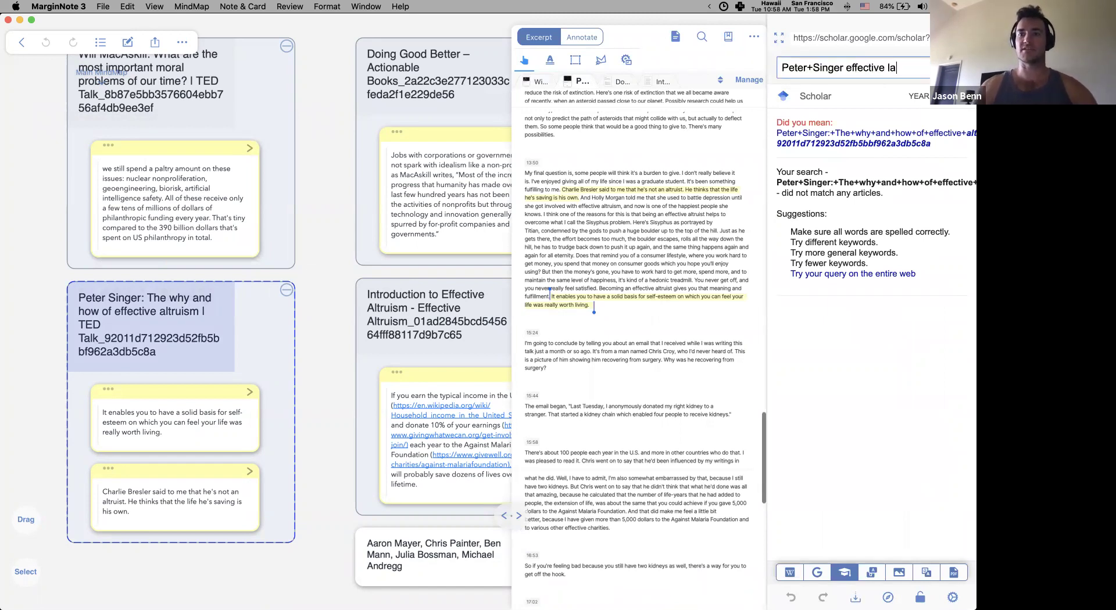
{"action": "type", "text": " altriusm"}
{"action": "key", "text": "Return"}
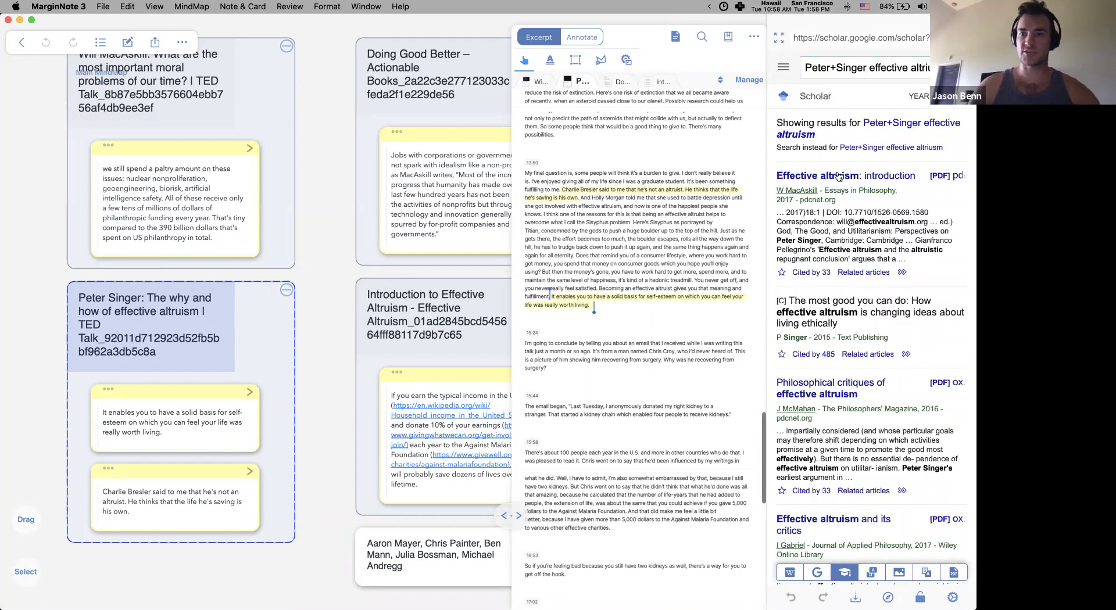
Browse the Scholar results, preview the "What Is Effective Altruism?" entry, and close the research view
{"action": "scroll", "coordinate": [823, 235], "scroll_direction": "down", "scroll_amount": 5}
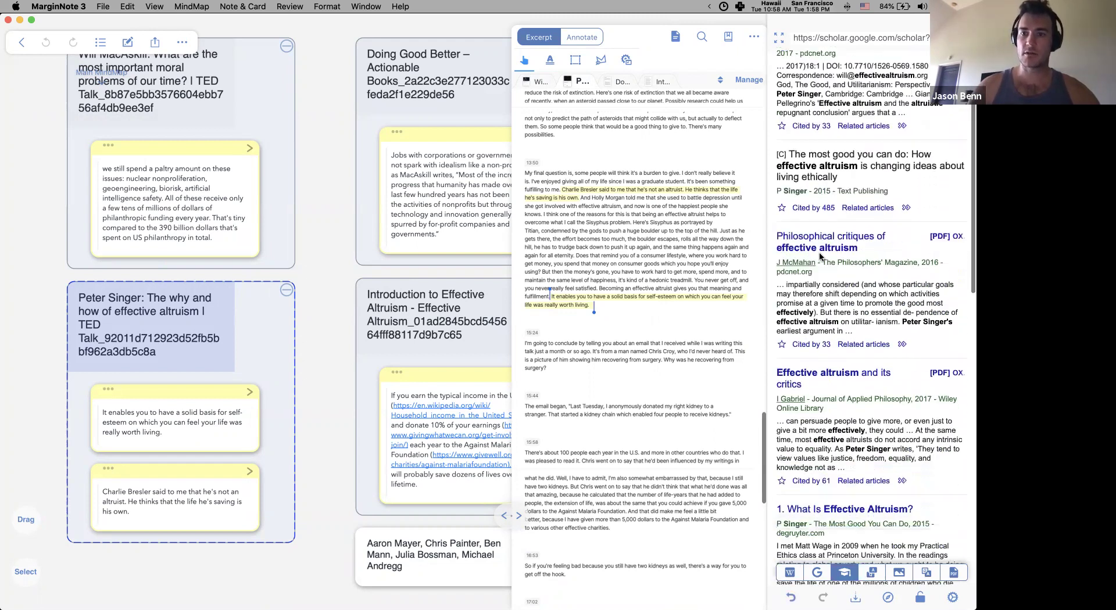
{"action": "scroll", "coordinate": [821, 257], "scroll_direction": "down", "scroll_amount": 4}
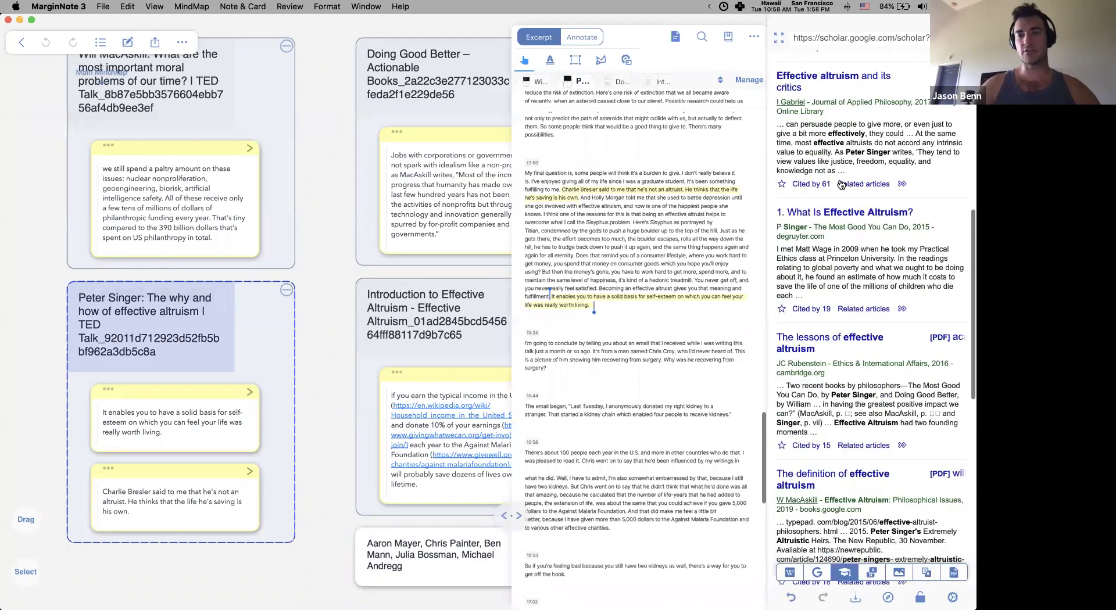
{"action": "left_click", "coordinate": [868, 193]}
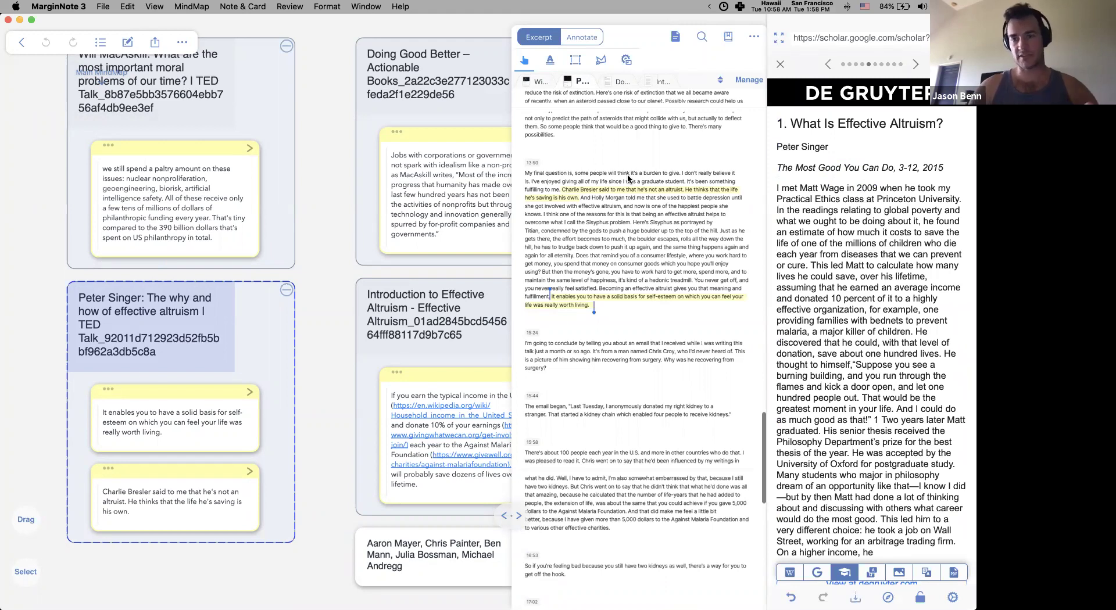
{"action": "left_click", "coordinate": [577, 211]}
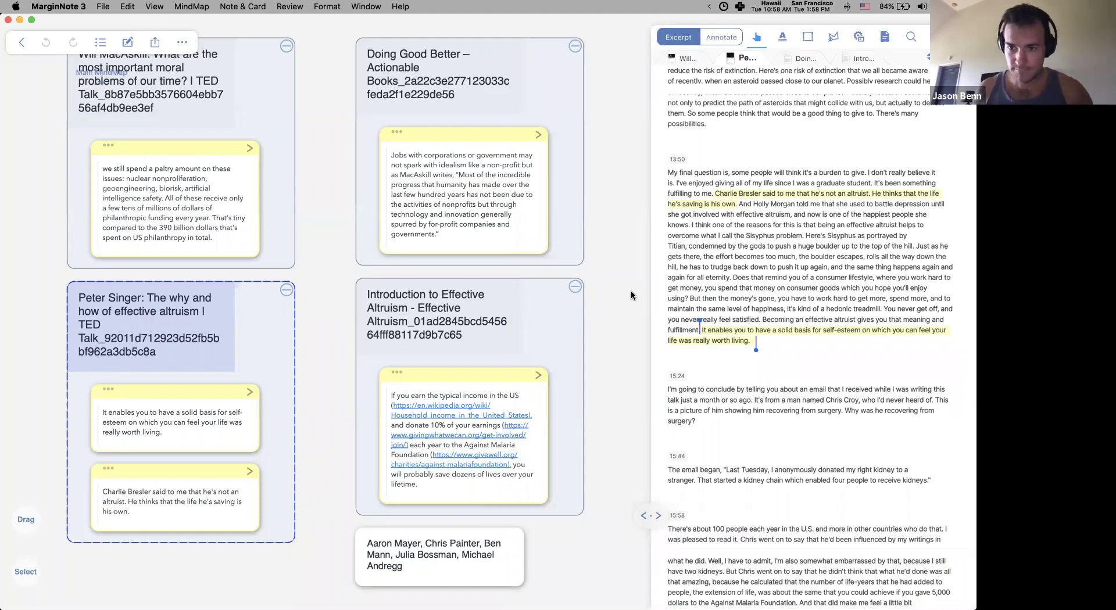
Show the self-esteem excerpt's source passage once more, deselect the excerpt, and leave the notebook for the study list
{"action": "left_click", "coordinate": [113, 416]}
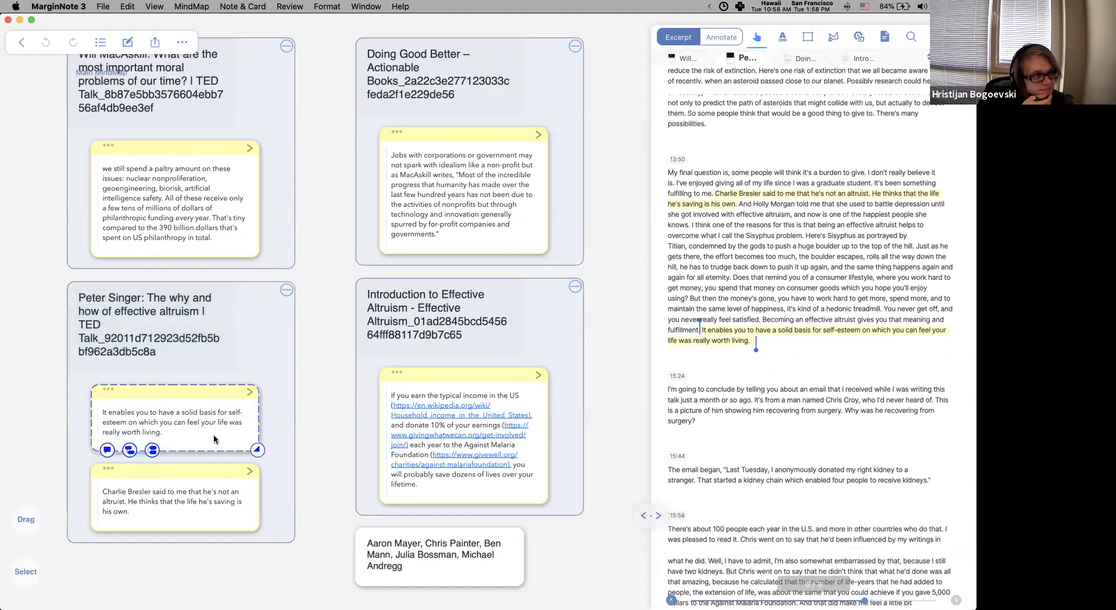
{"action": "left_click", "coordinate": [641, 393]}
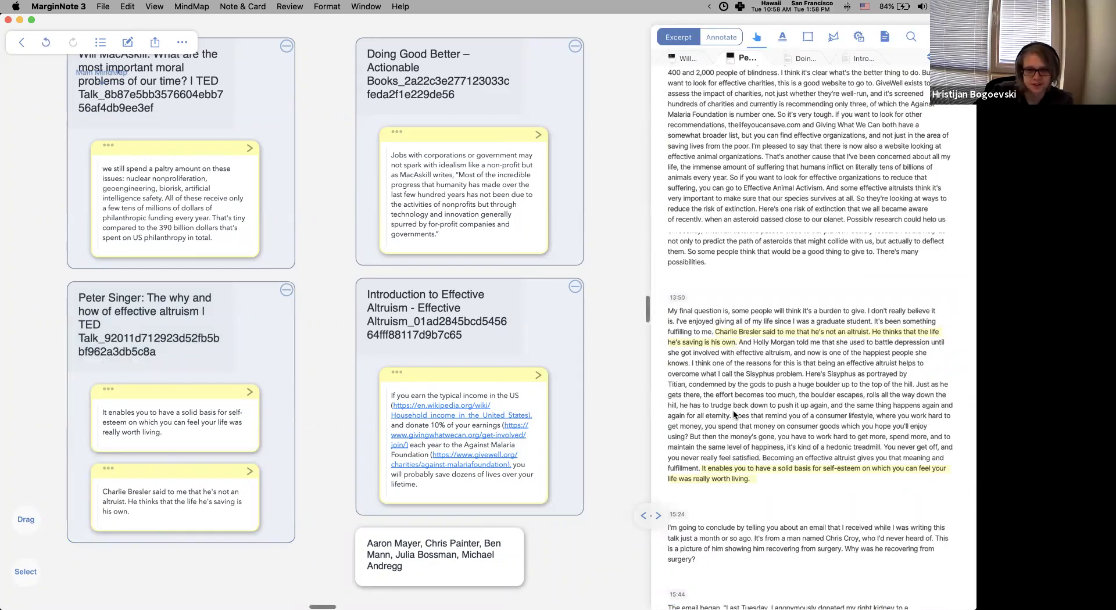
{"action": "left_click", "coordinate": [21, 42]}
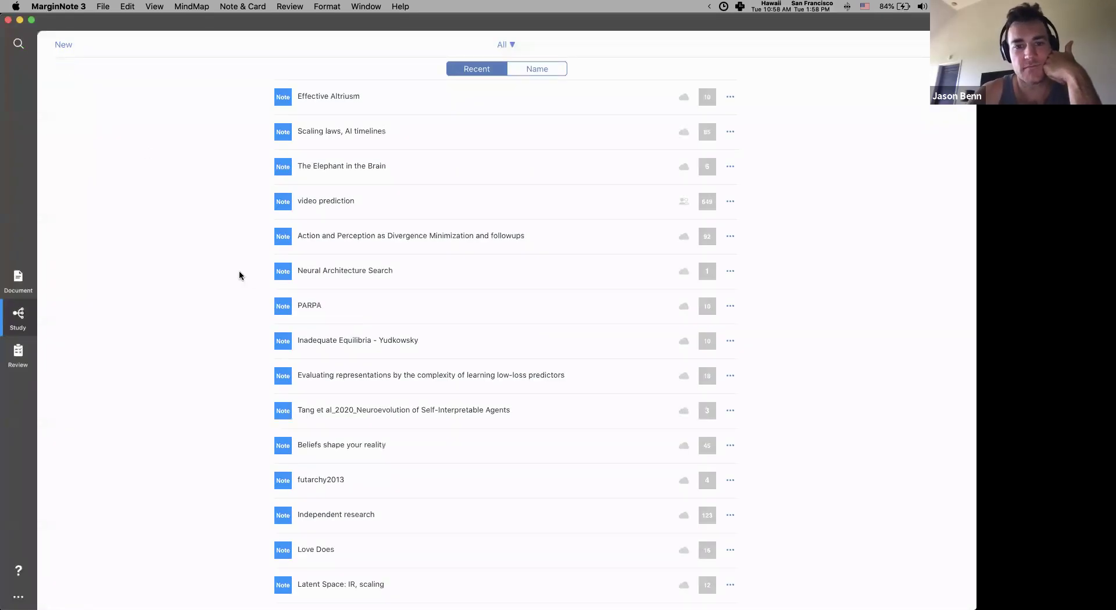